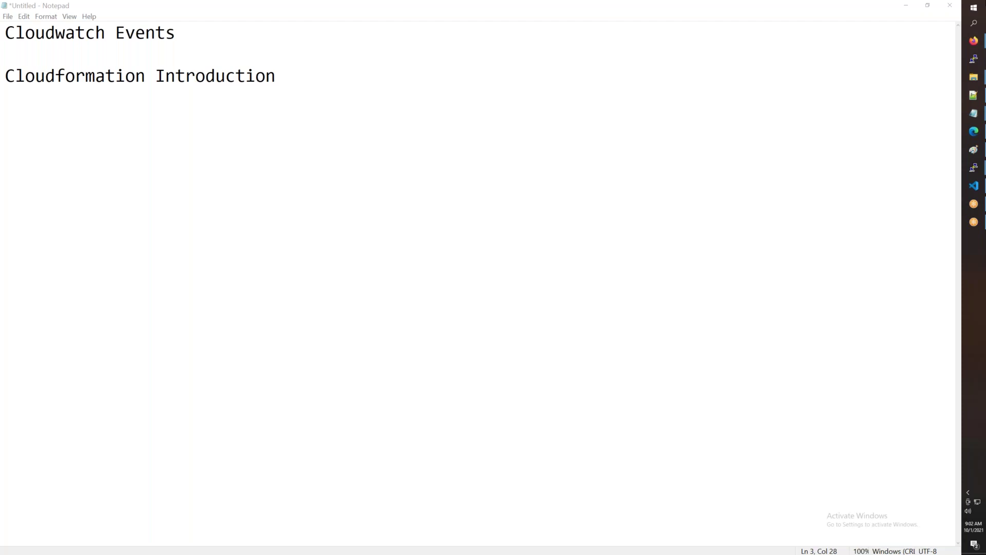
Step: Switch to Firefox and close the leftover Azure DevOps, Google Drive, Stack Overflow and Microsoft documentation tabs, keeping the IAM console tab
mouse_move(974, 41)
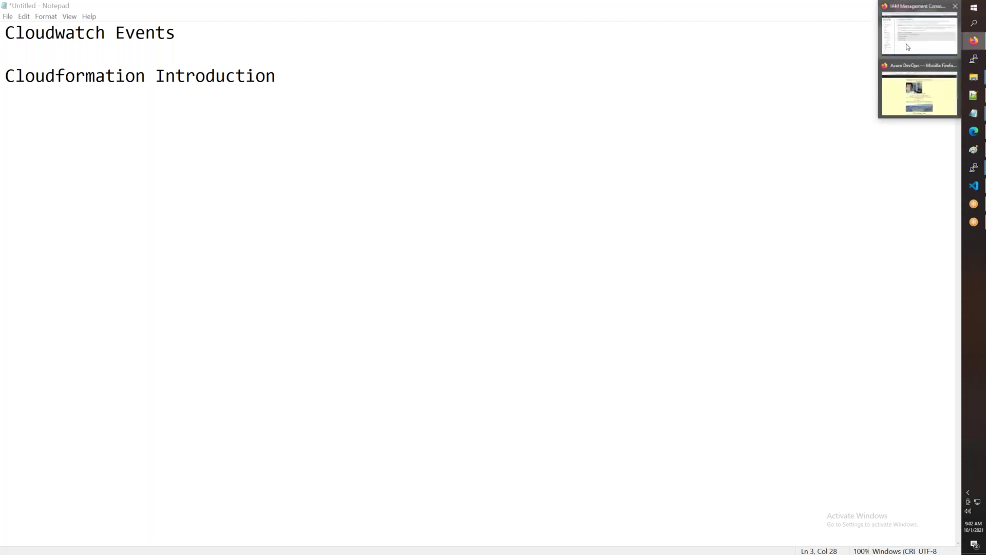
click(908, 47)
click(121, 10)
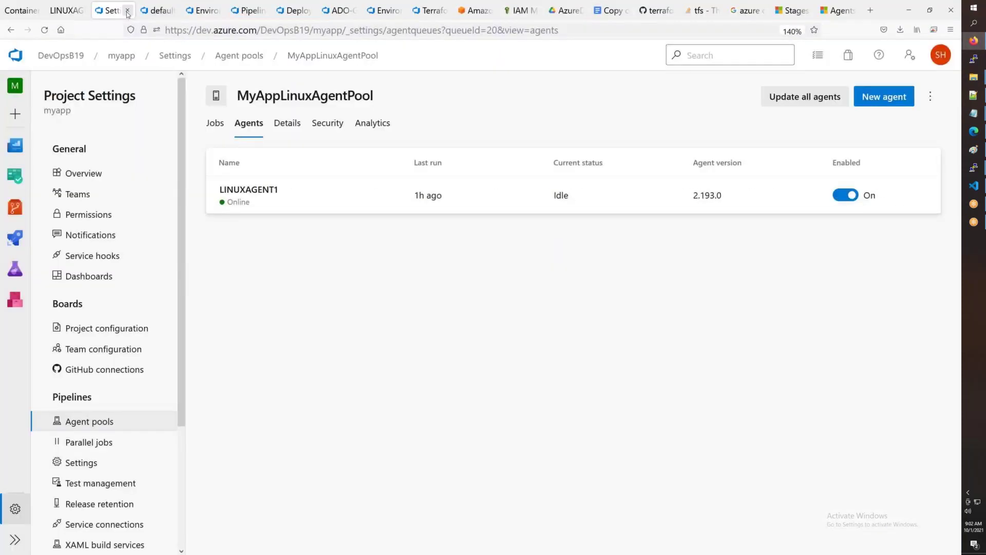
click(128, 11)
click(128, 11)
click(127, 10)
click(128, 10)
click(128, 11)
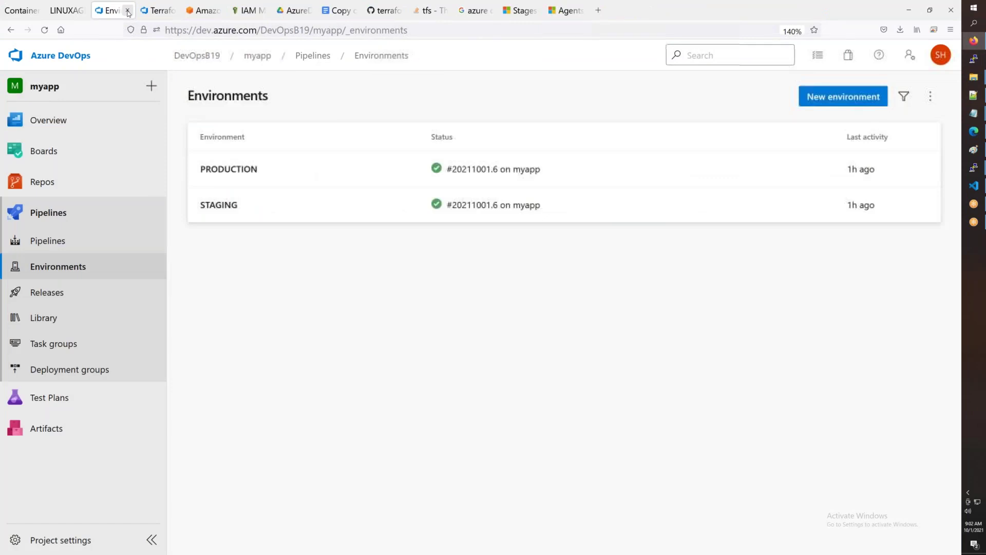
click(128, 11)
click(128, 10)
click(128, 11)
click(128, 11)
click(160, 11)
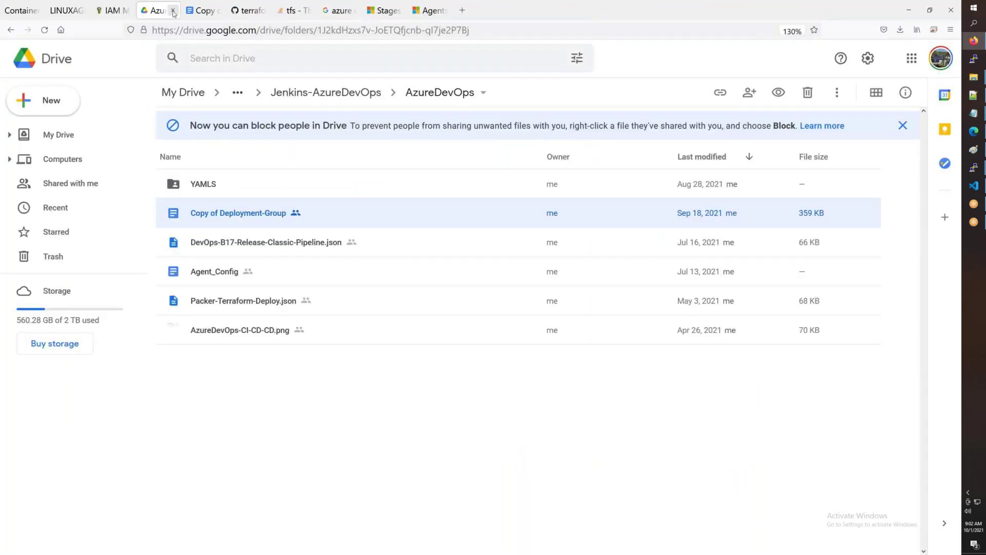
click(173, 11)
click(173, 11)
click(173, 10)
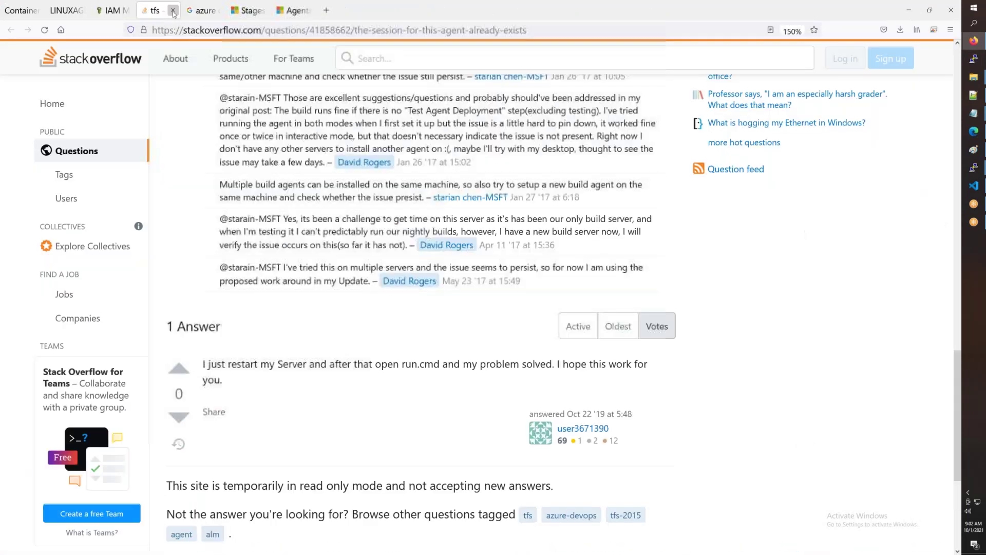
click(173, 11)
click(173, 10)
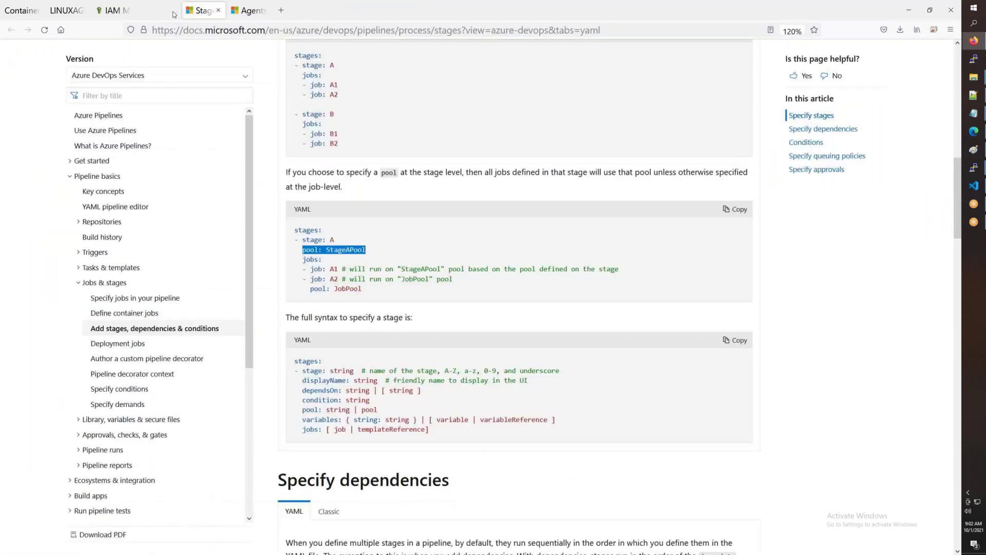
click(174, 11)
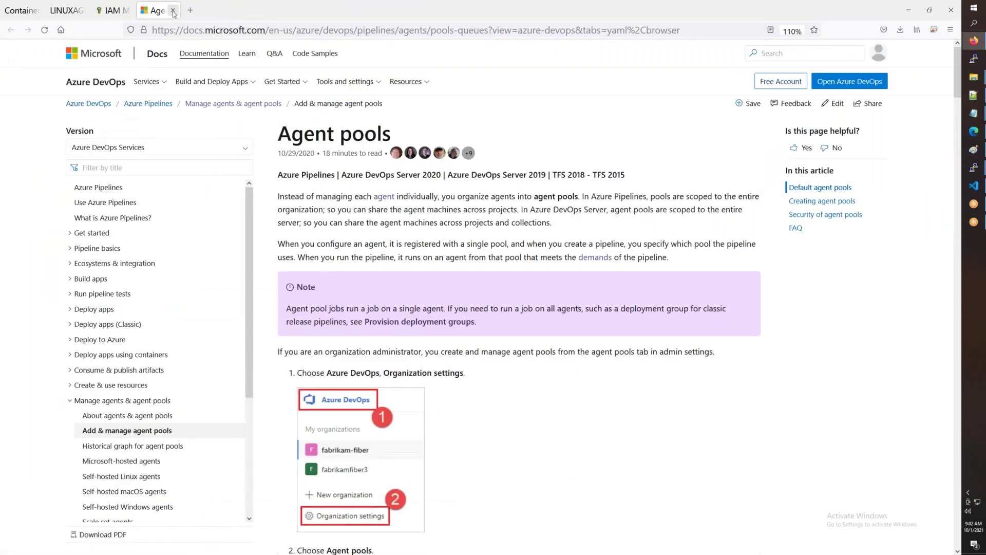
click(173, 10)
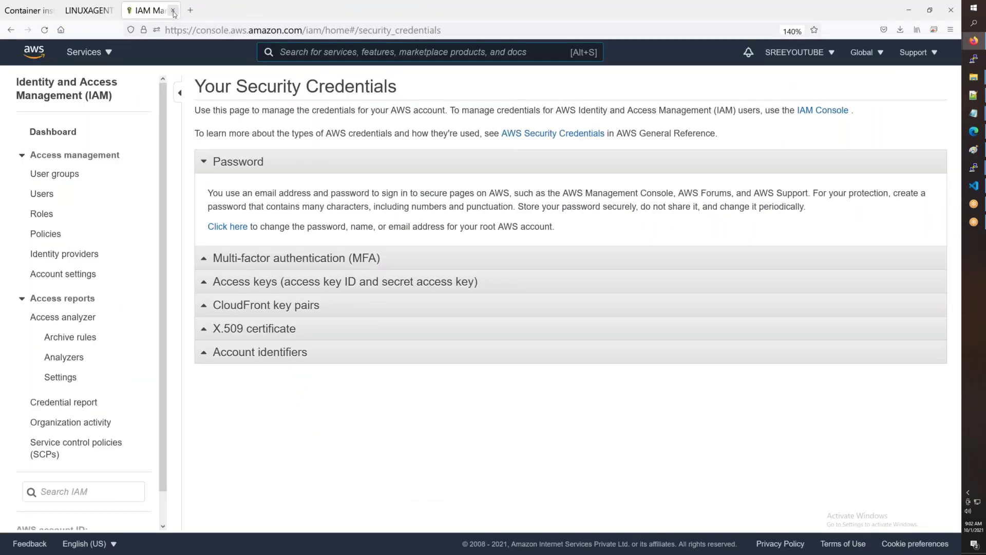
Step: Open the EC2 instances list in the AWS console and dismiss the welcome-back message
click(93, 55)
click(298, 131)
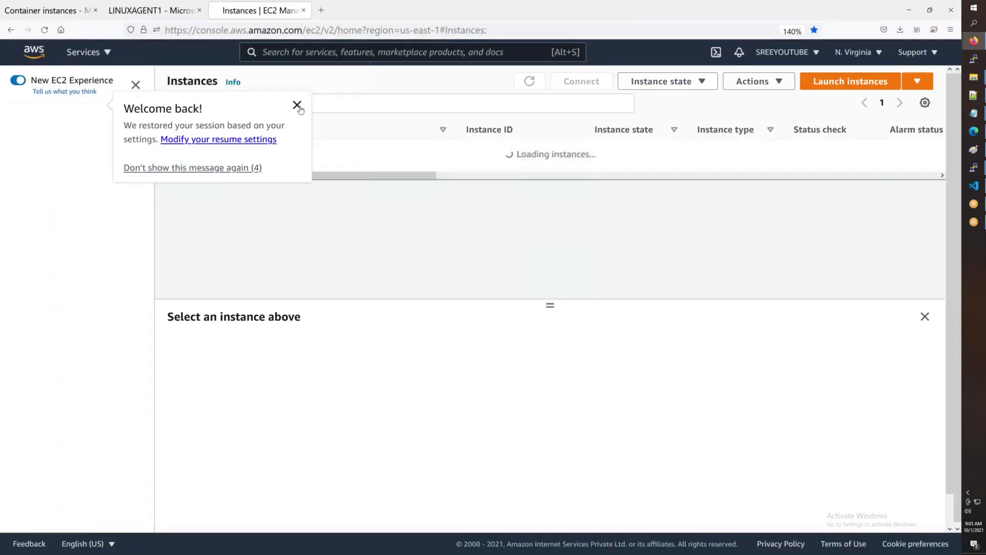
click(297, 106)
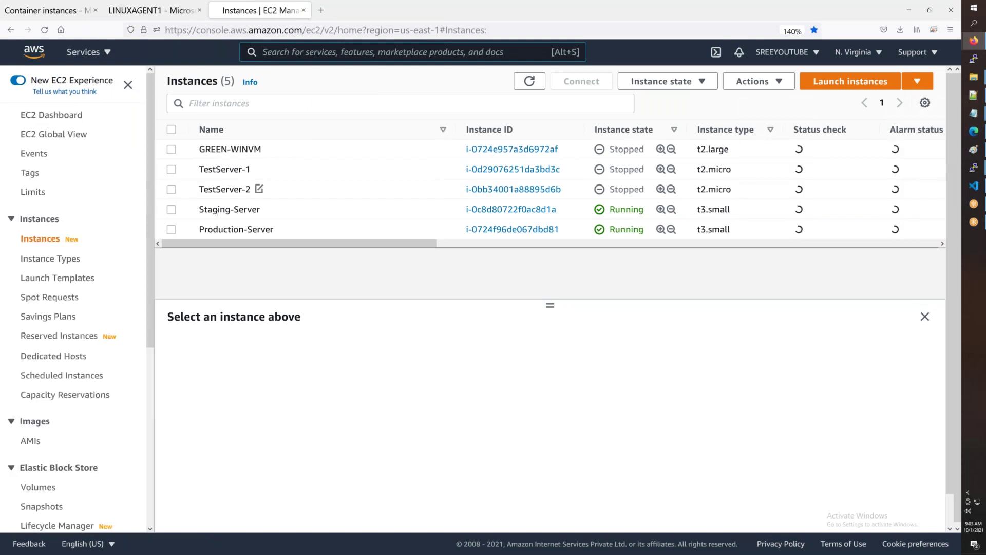
Step: Terminate the Staging-Server and Production-Server instances
click(171, 209)
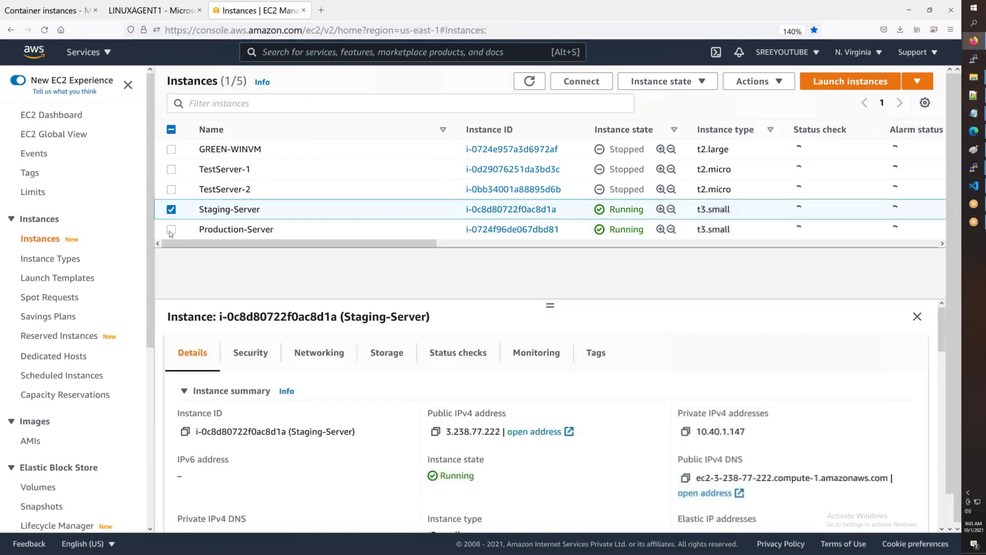
click(171, 229)
click(638, 87)
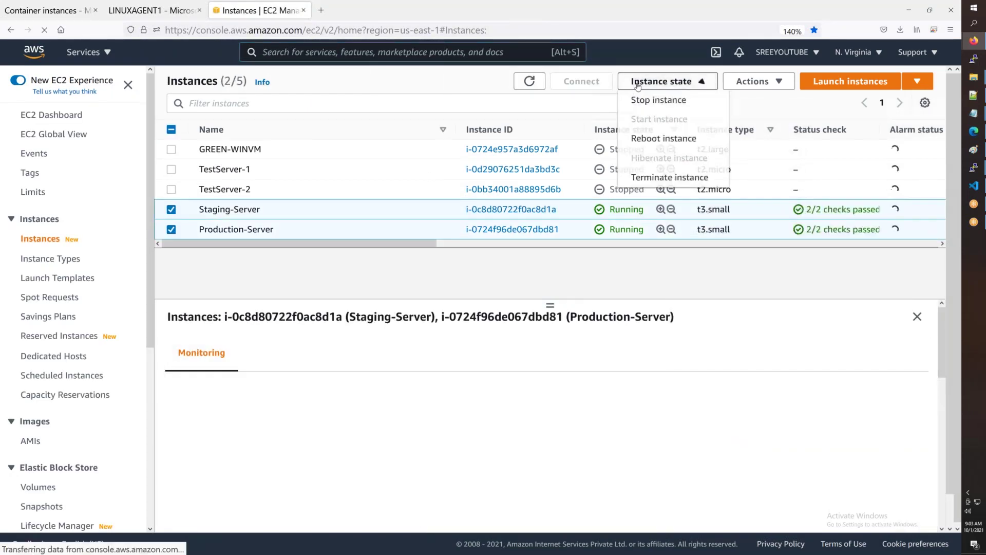
click(662, 177)
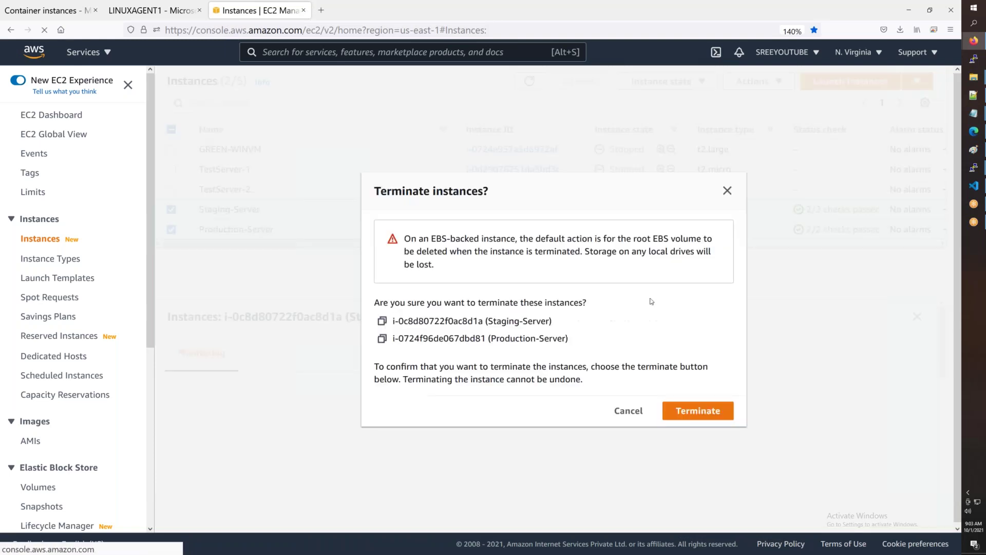
click(697, 410)
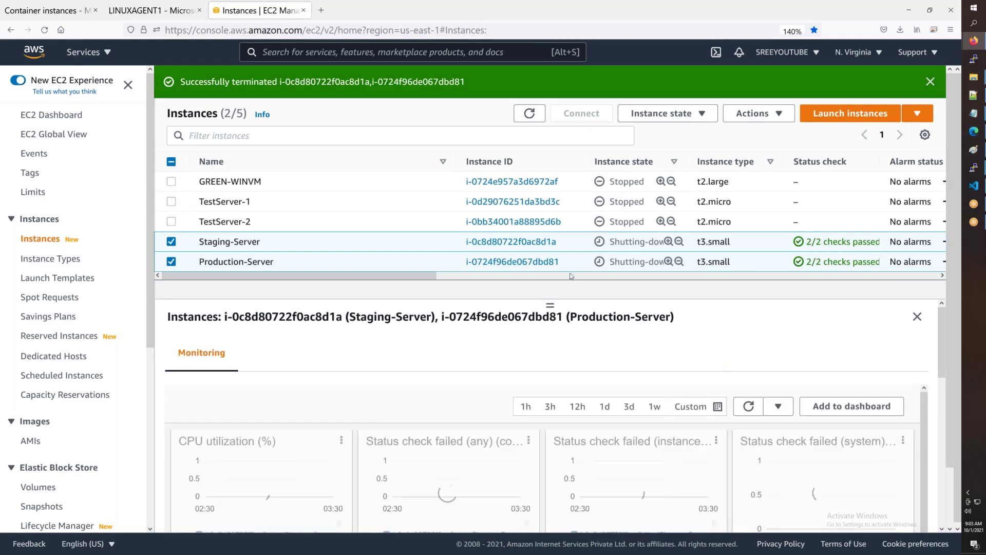
Step: View the tags assigned to the TestServer-2 instance
click(257, 221)
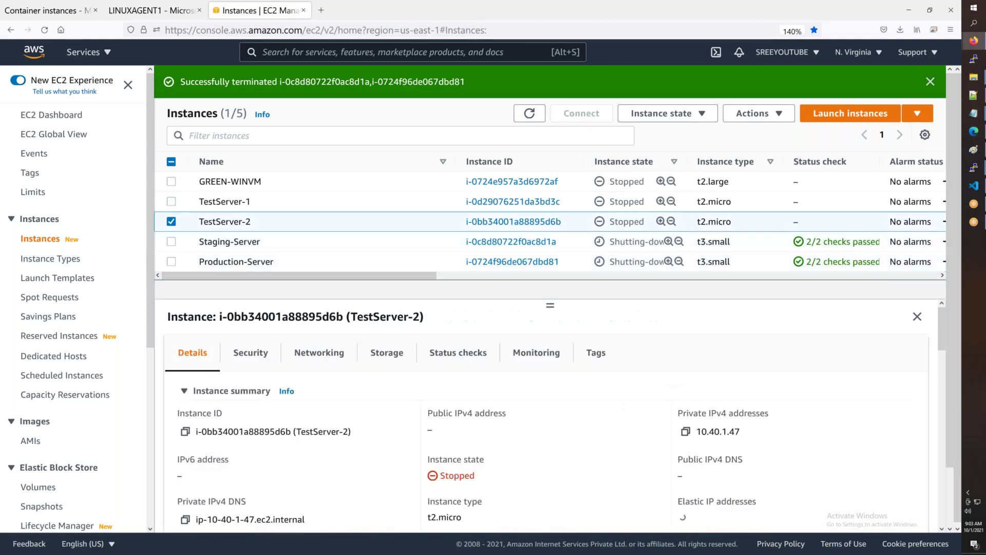
click(594, 353)
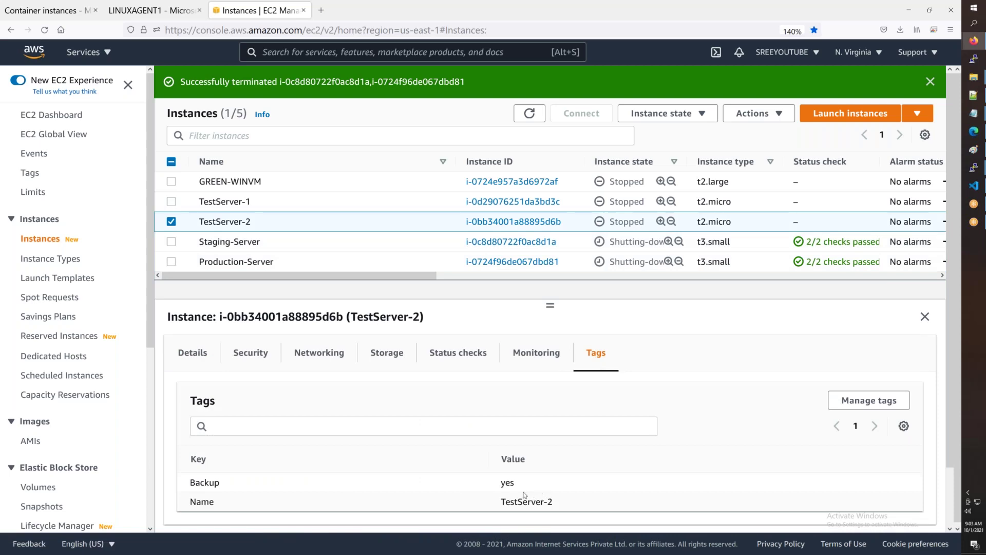
Step: Open the Lambda service in a new browser tab and switch to its functions list
click(96, 55)
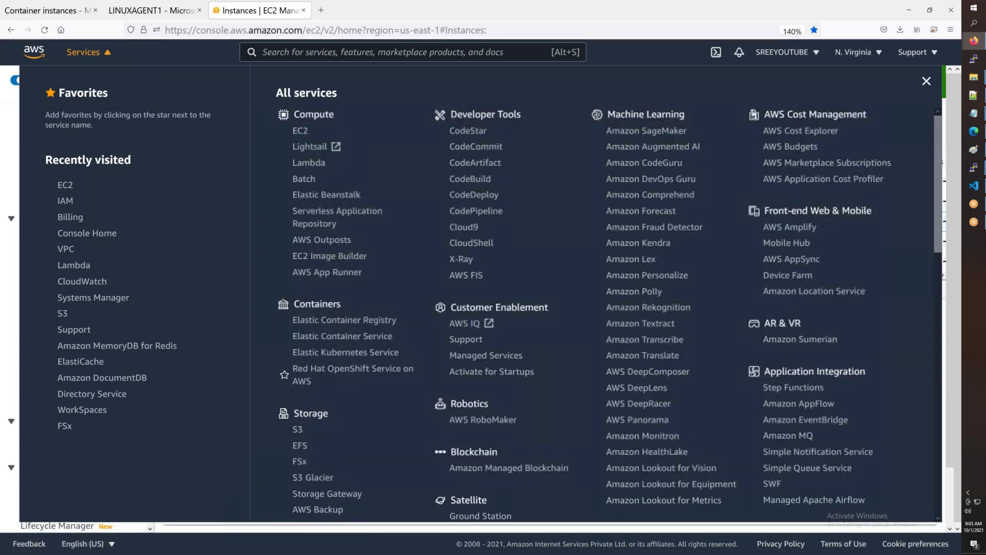
right_click(307, 163)
click(334, 174)
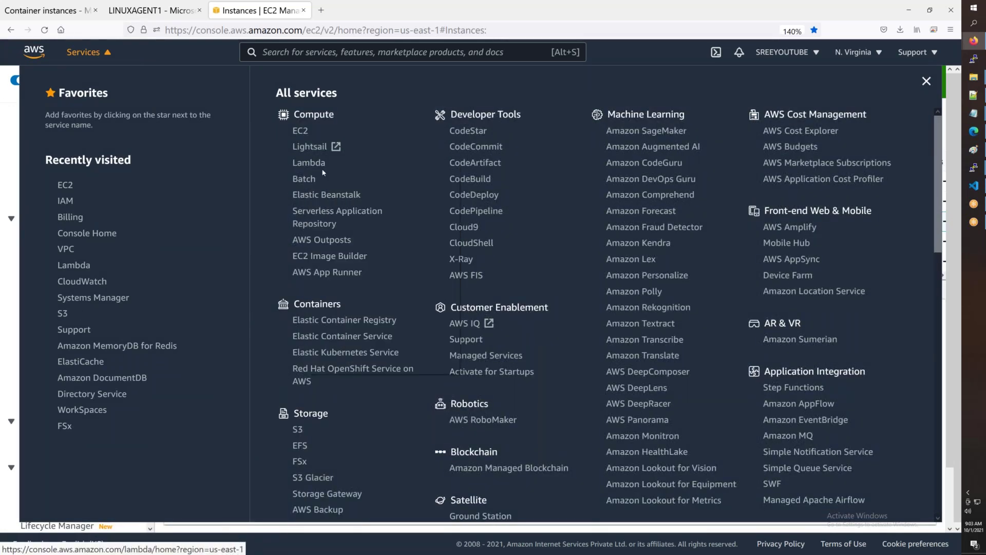
click(106, 55)
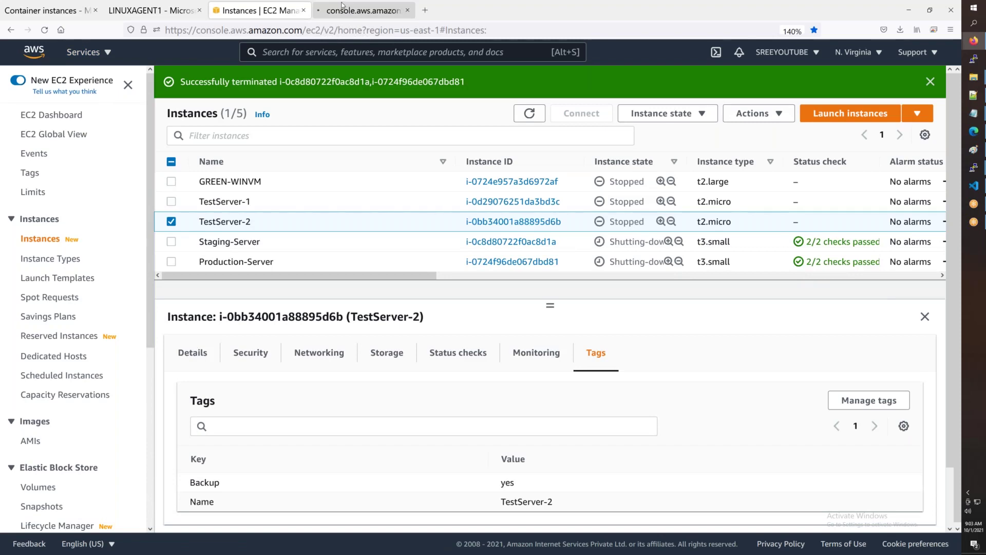
click(341, 10)
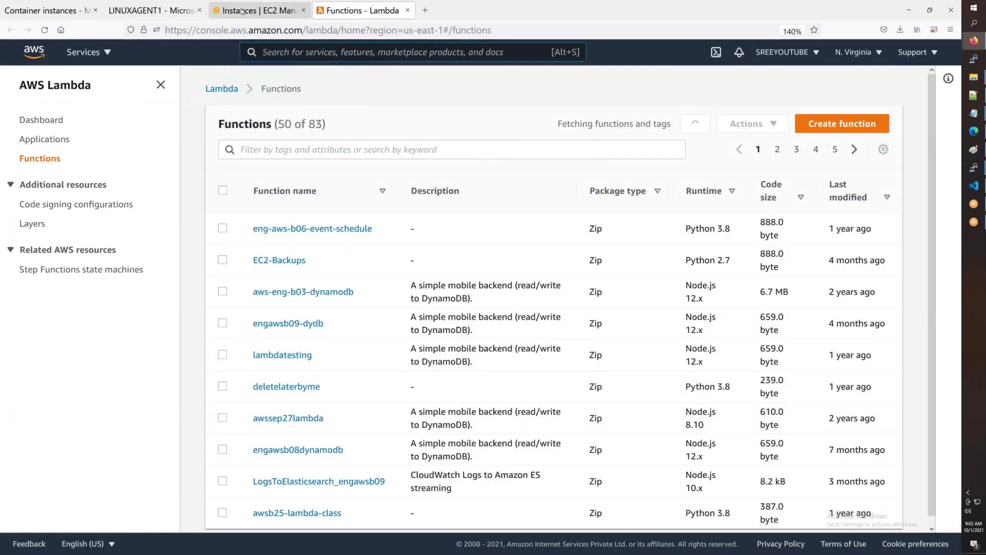
Step: Return to the EC2 instances and start both TestServer-1 and TestServer-2
click(257, 10)
scroll(65, 346, down, 3)
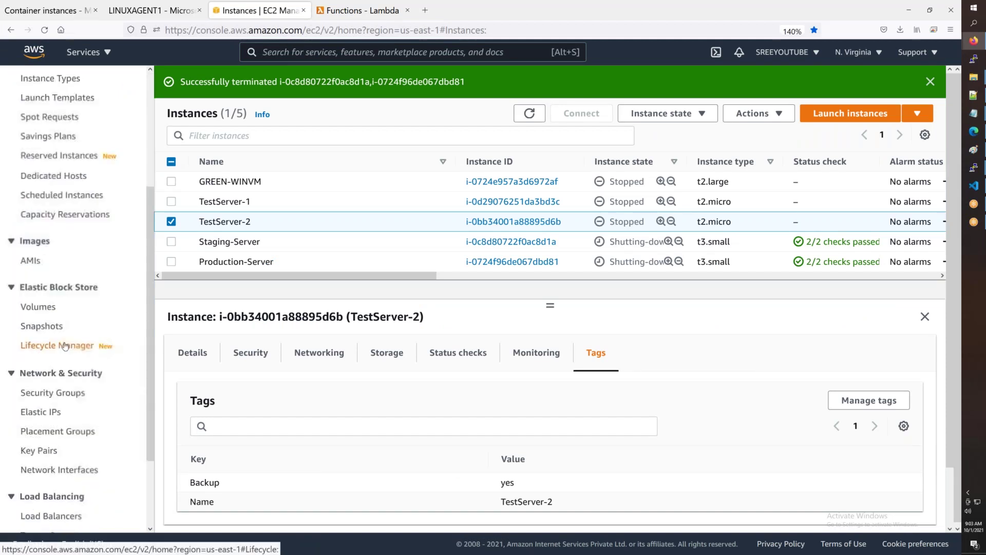
click(171, 202)
click(662, 113)
click(655, 152)
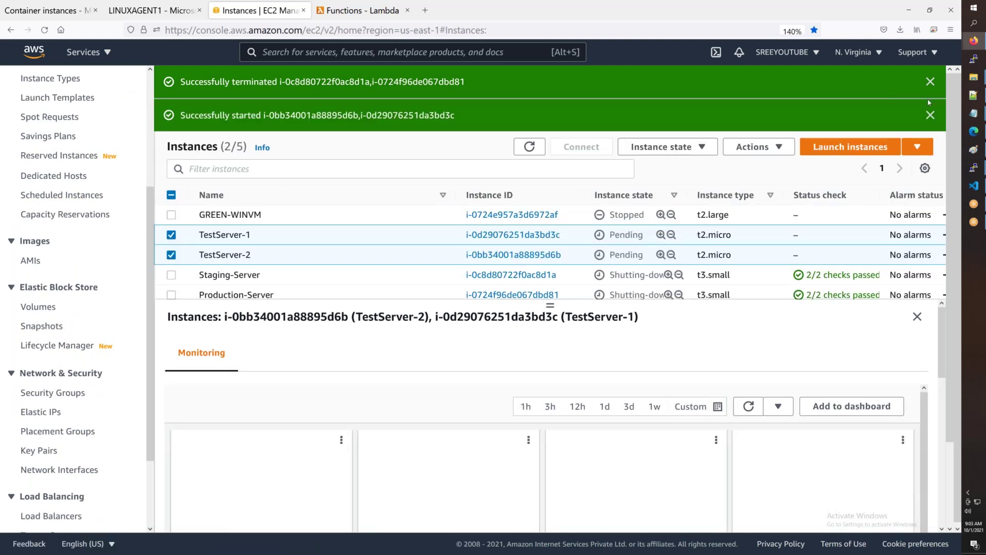
Step: Dismiss the success notifications and refresh the EC2 instance list to update the instance states
click(931, 81)
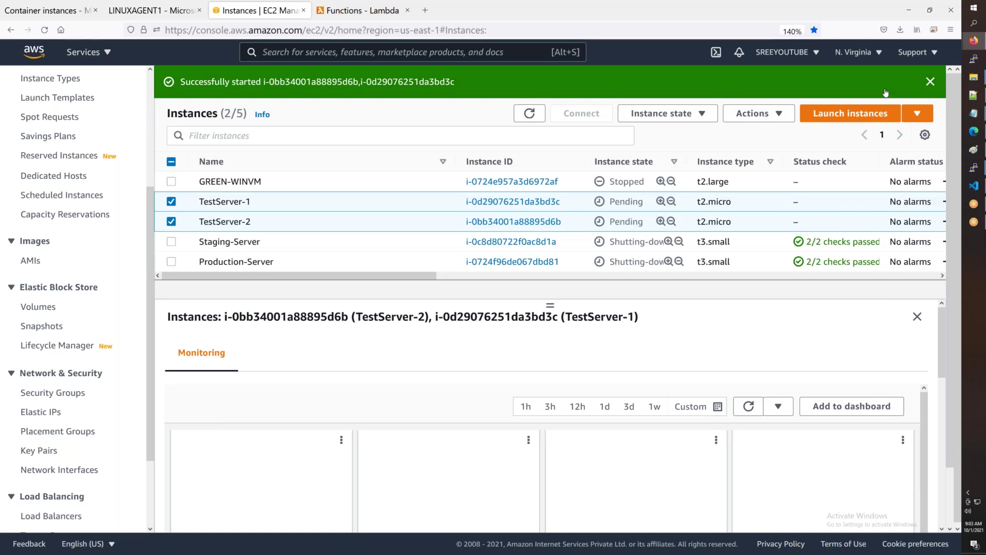
click(930, 81)
click(529, 81)
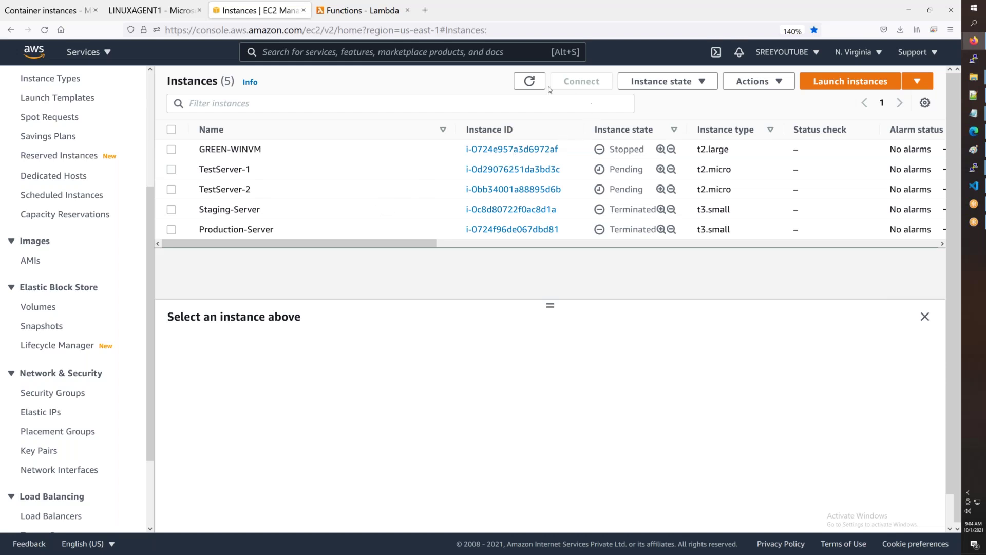
click(529, 81)
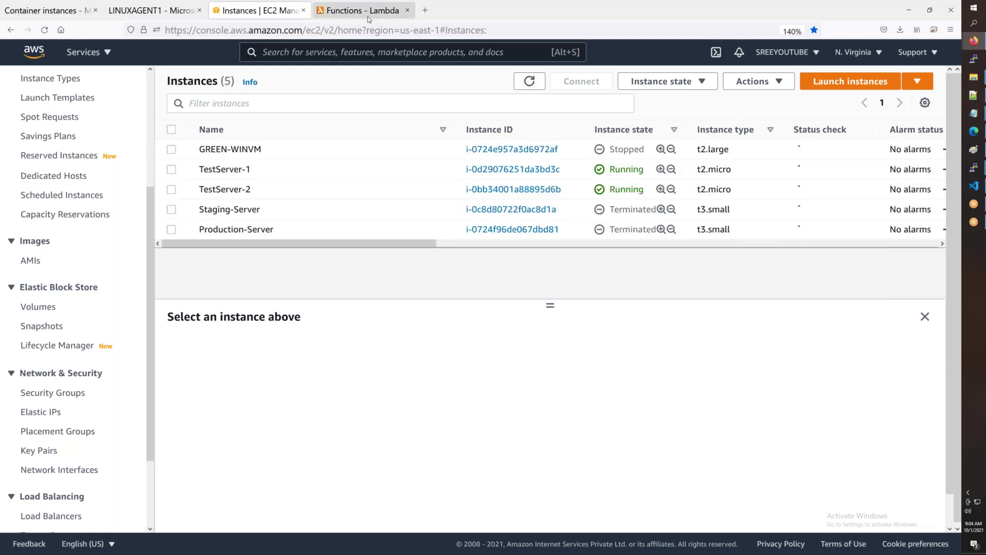
Step: Search the Lambda functions for b31 and open the awsb31-cloudwatch-events-backup-schedule function
click(368, 15)
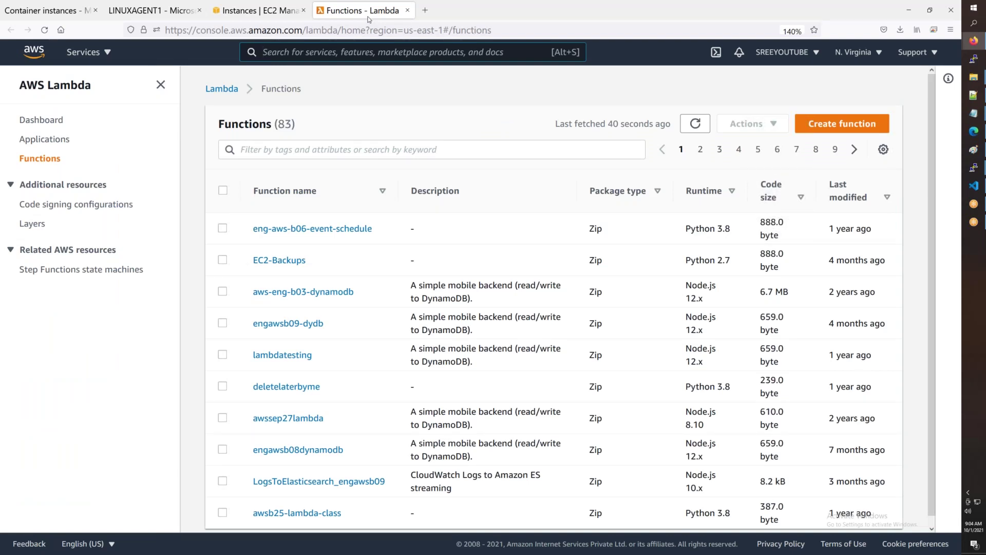
click(320, 149)
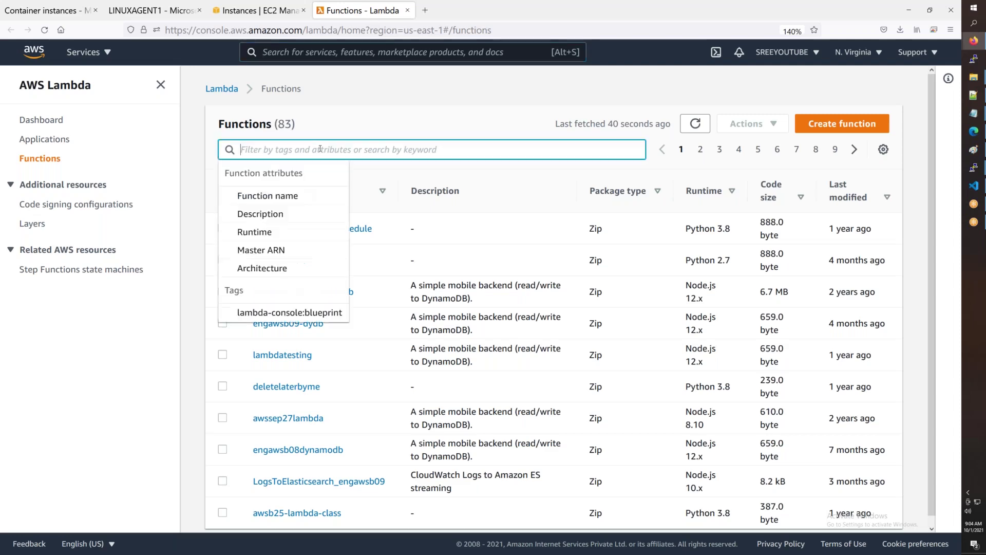
text(b31)
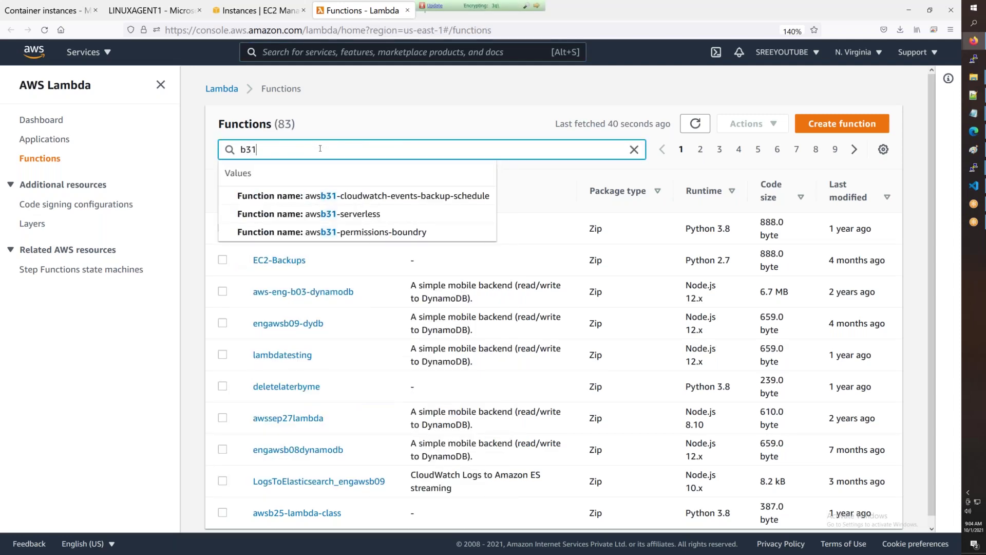
click(483, 195)
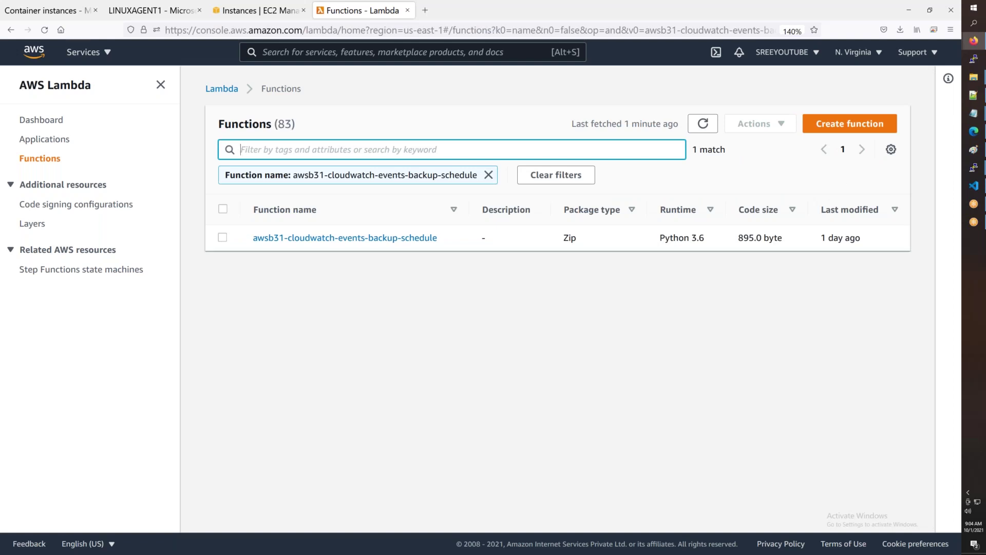
click(406, 238)
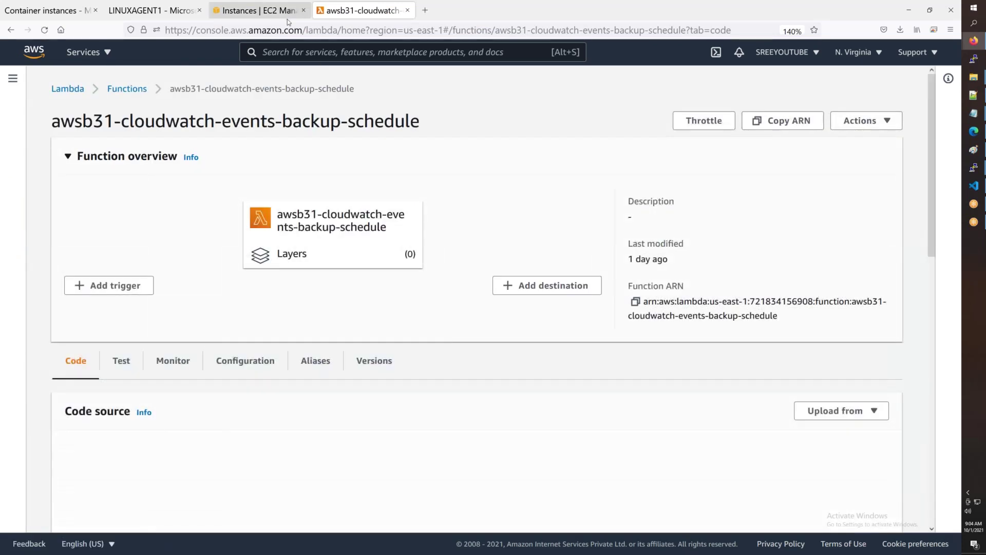
Step: Remove the Backup tag from the TestServer-2 EC2 instance and save the tag changes
click(285, 12)
click(405, 189)
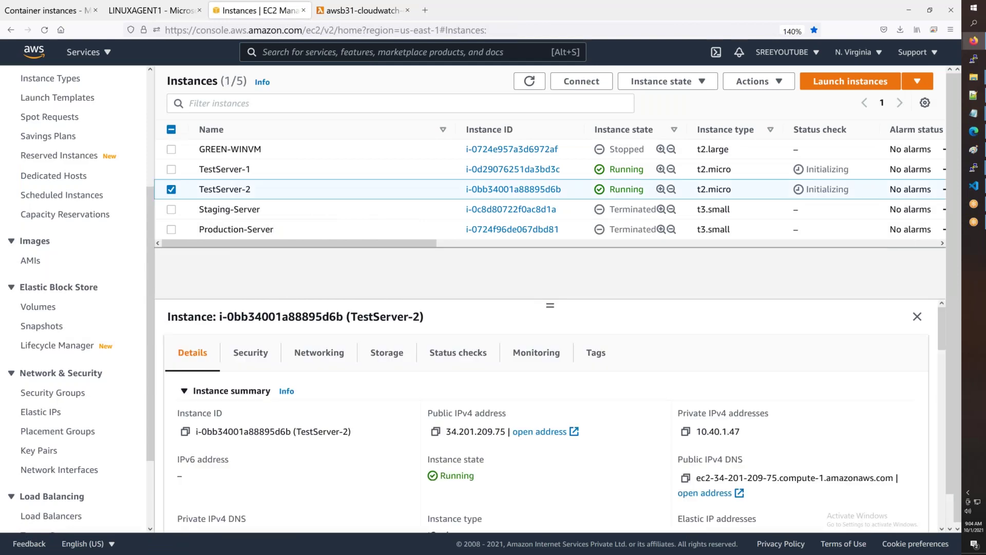
click(596, 352)
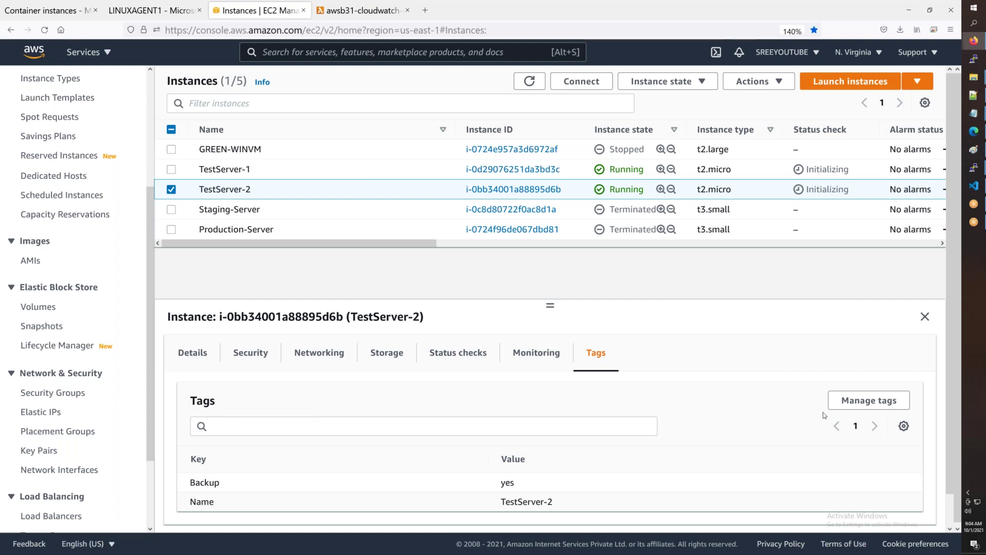
click(869, 400)
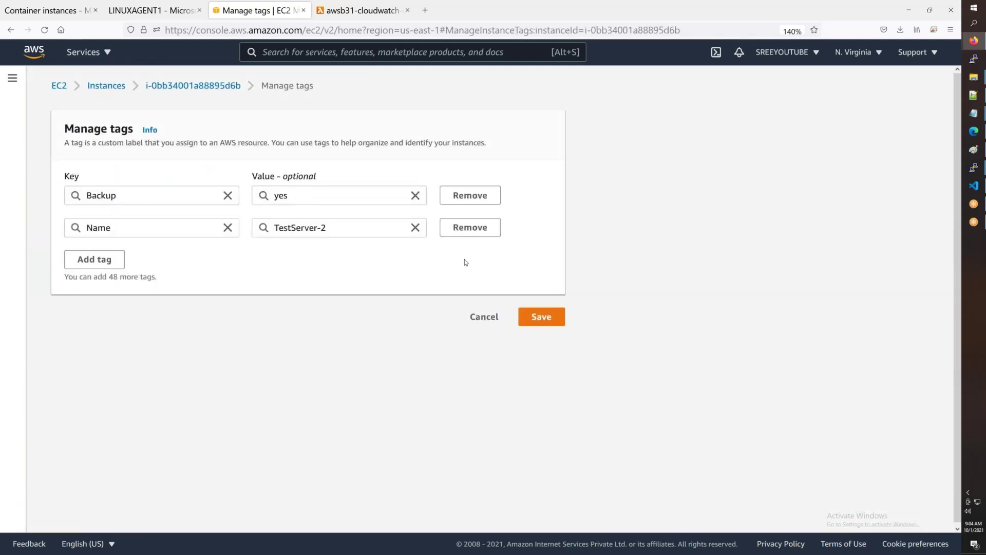
click(470, 196)
click(538, 284)
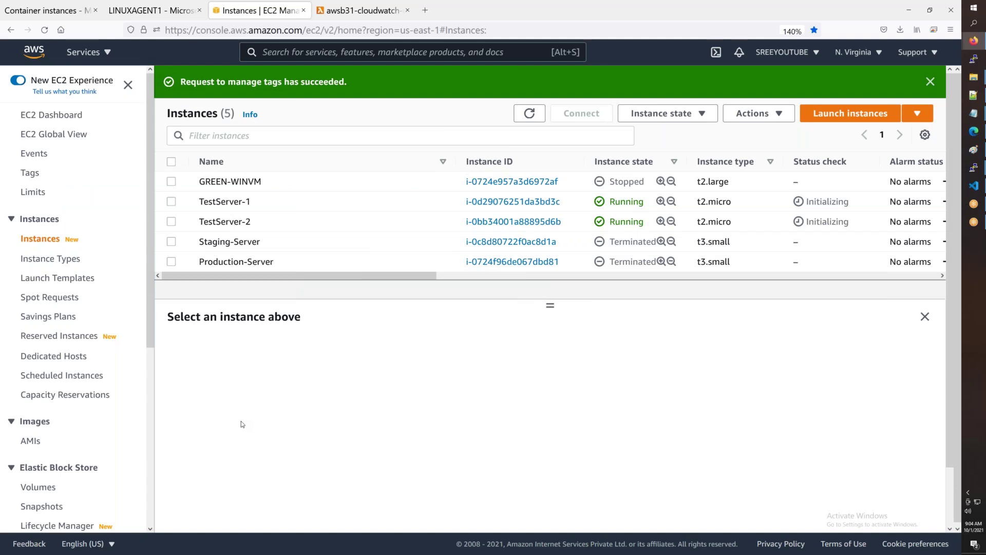
Step: View the tags assigned to the TestServer-1 instance
click(316, 208)
click(597, 355)
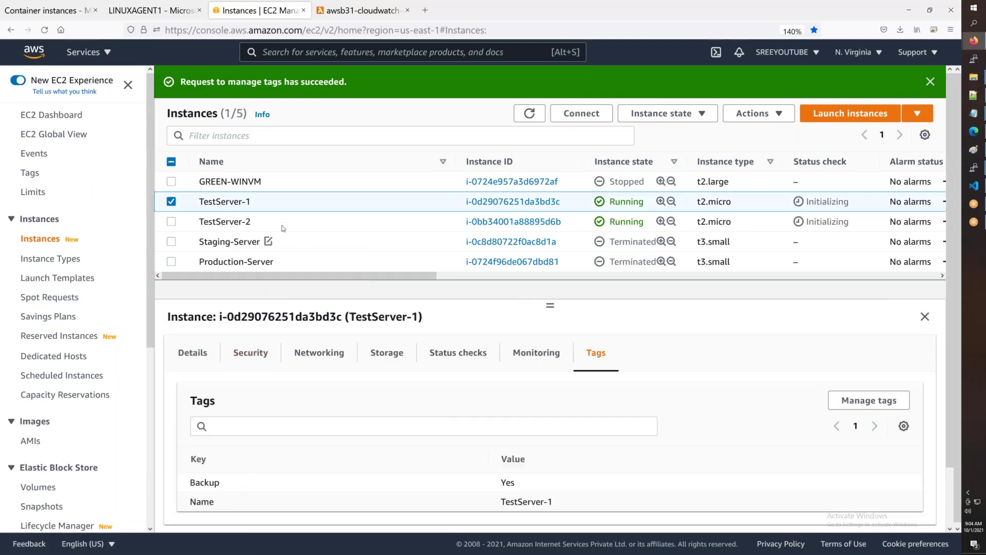
Step: Check TestServer-2's tags and run a test of the awsb31-cloudwatch-events-backup-schedule Lambda function, reviewing its function logs
click(257, 221)
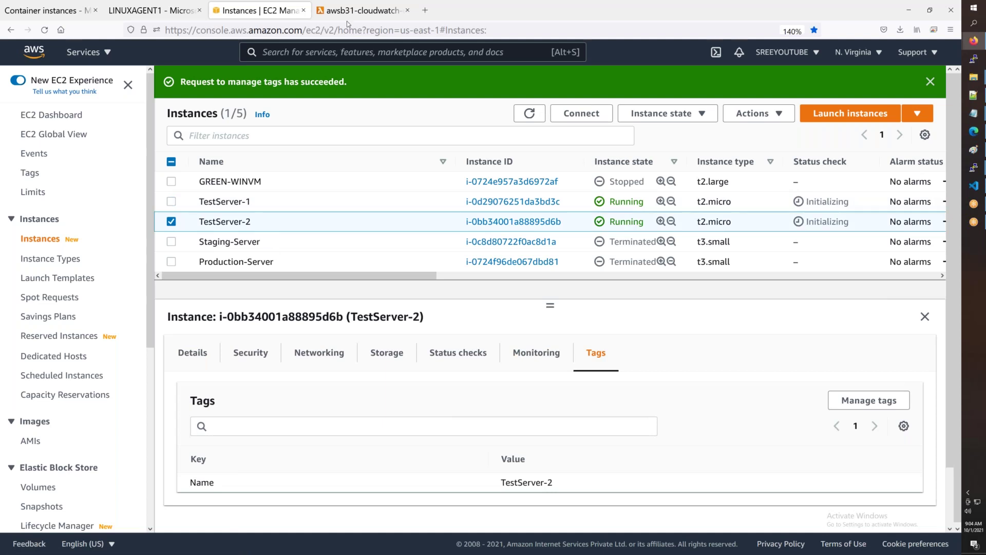
click(360, 11)
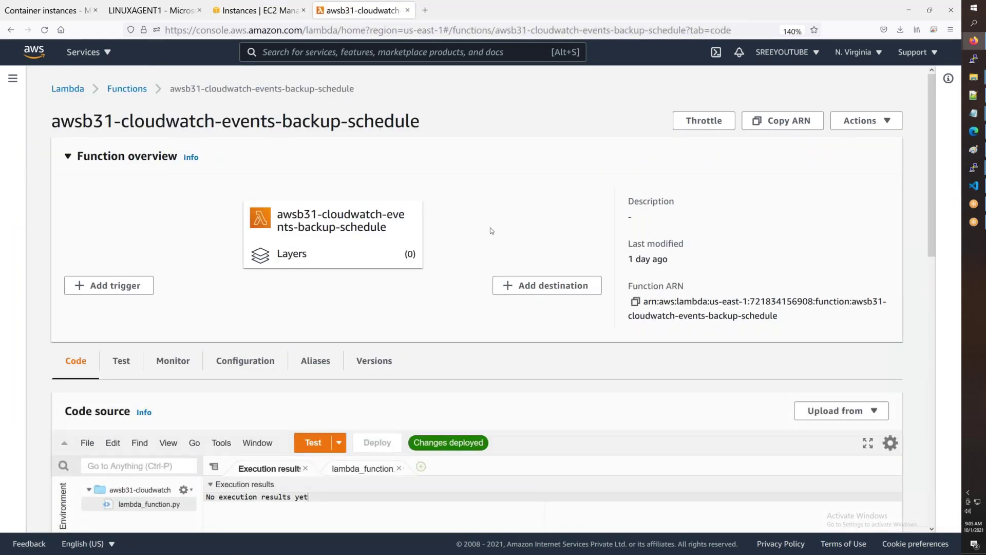
scroll(492, 231, down, 4)
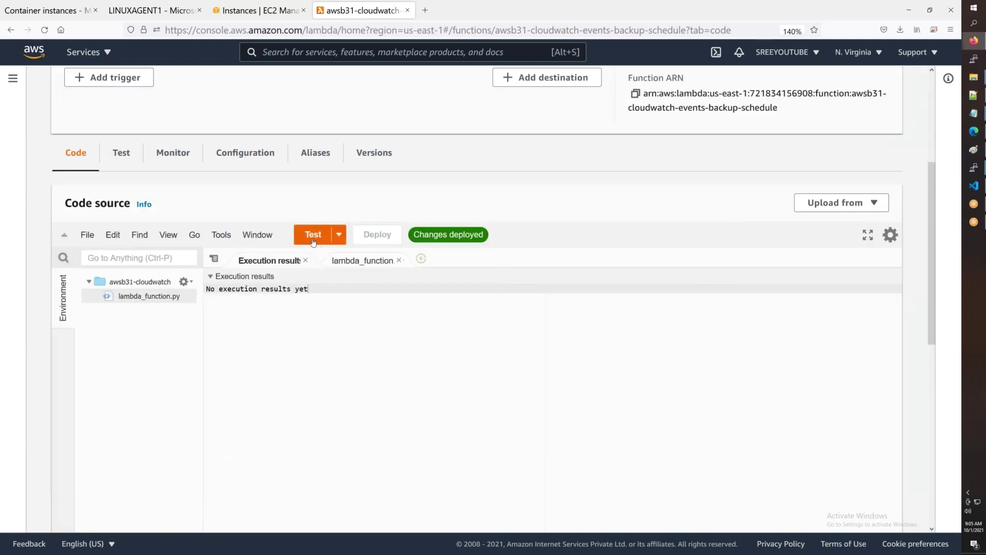
click(313, 235)
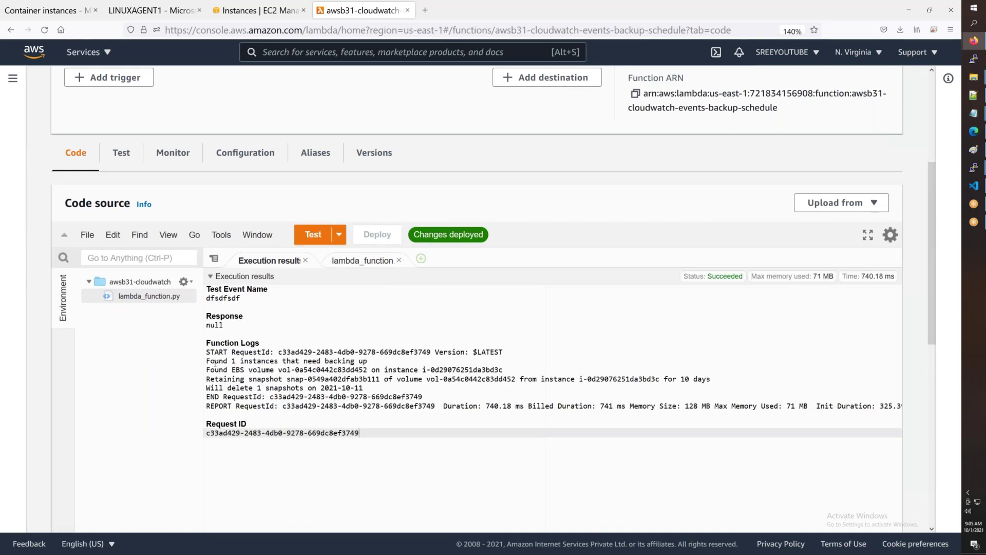
drag(207, 361, 381, 365)
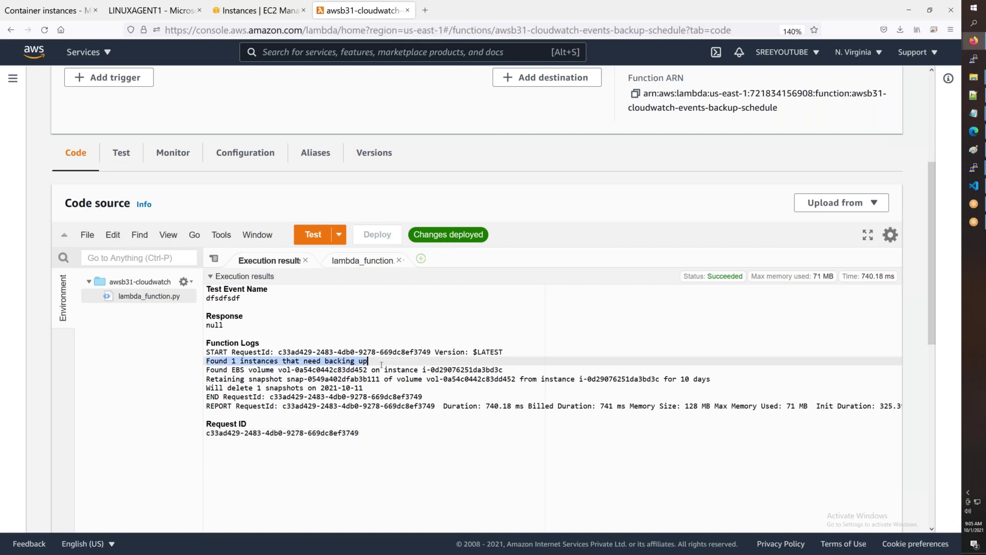
drag(381, 365, 407, 395)
Step: Open the Elastic Block Store snapshots list in EC2 and refresh it to check the backup snapshot's status
key(ctrl+shift+Tab)
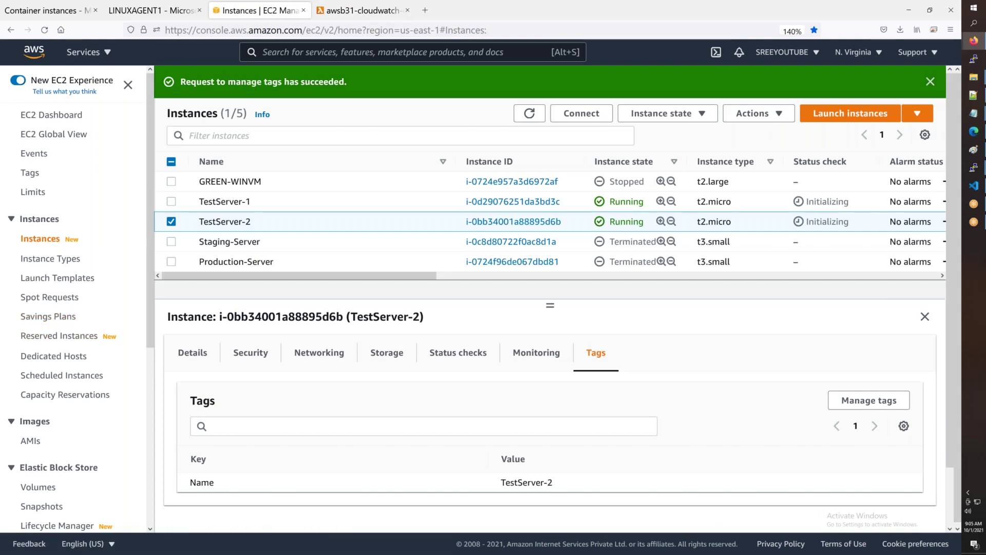
scroll(57, 432, down, 2)
click(55, 447)
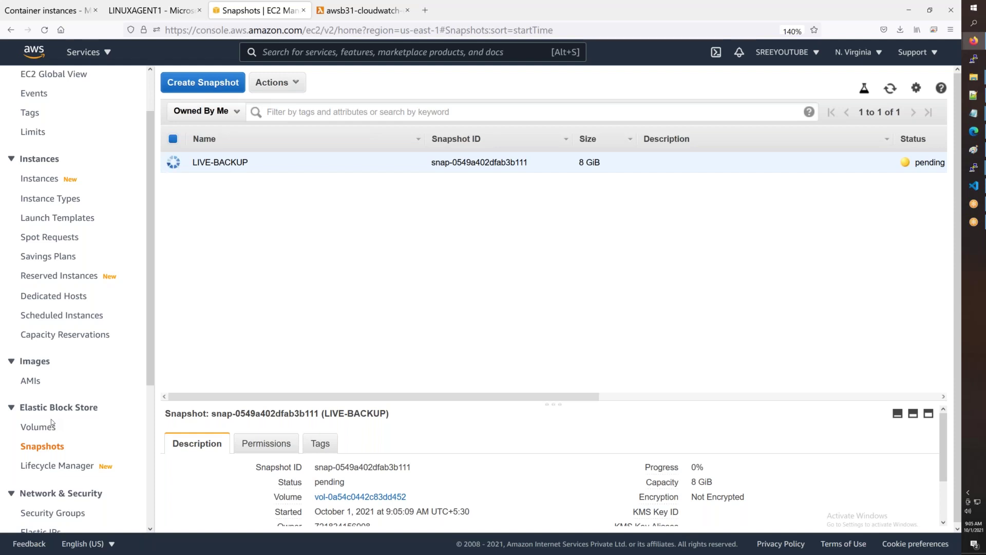
click(889, 89)
click(889, 90)
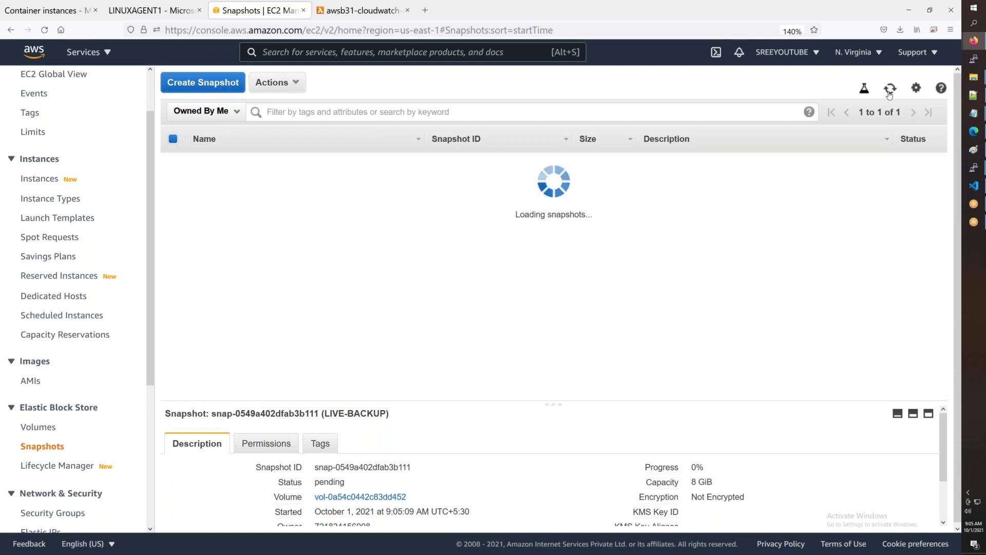
click(891, 93)
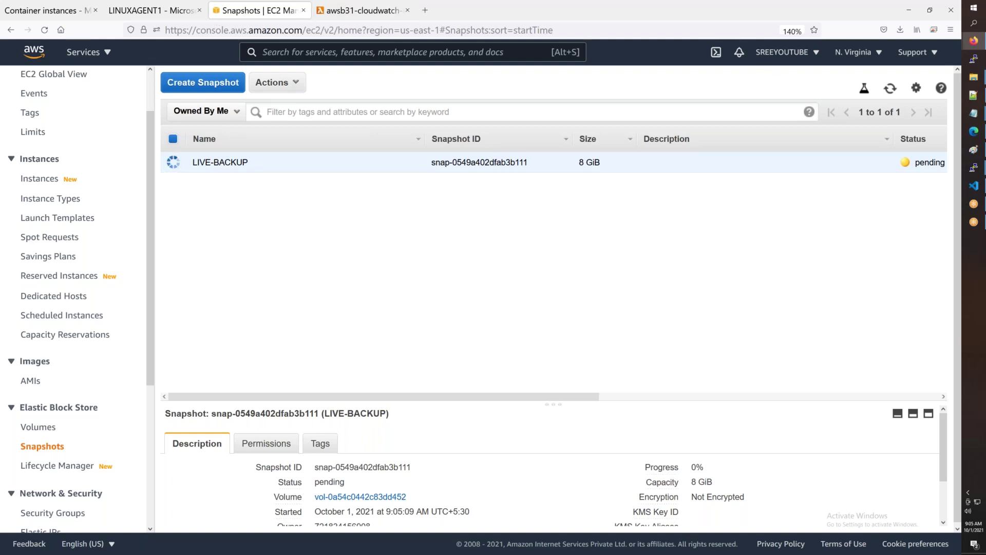
Step: Open the CloudWatch console in a new browser tab and switch to it
click(105, 56)
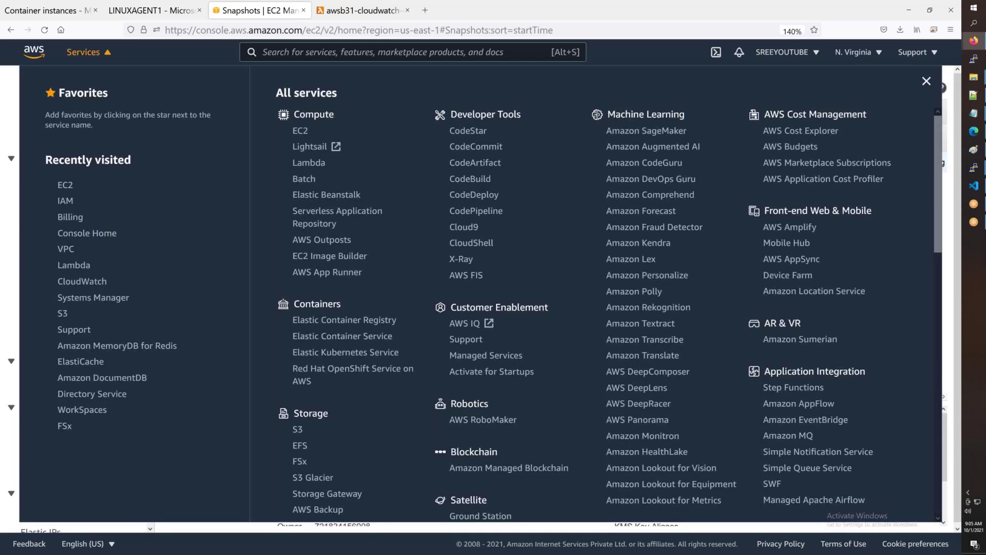
scroll(596, 290, down, 5)
right_click(495, 350)
click(555, 154)
click(105, 55)
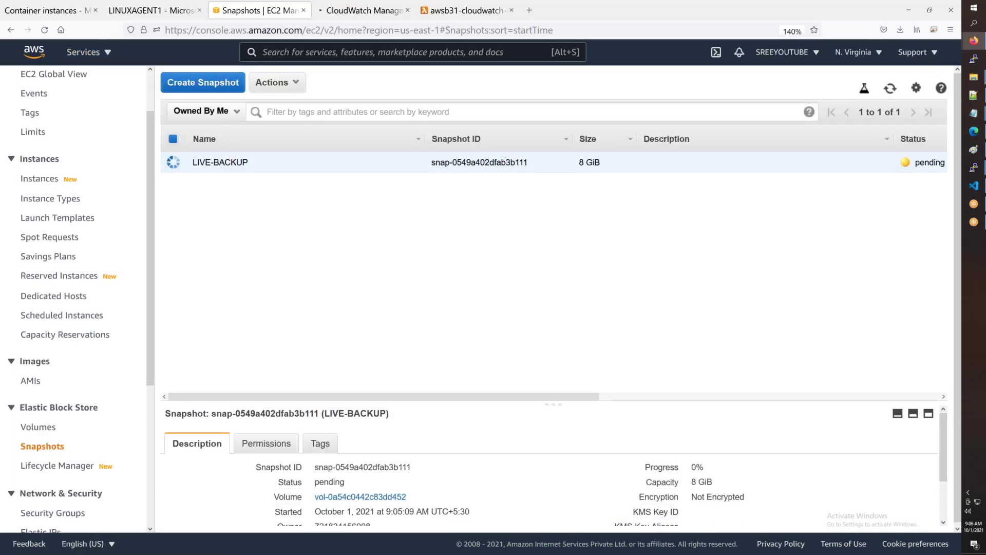
click(339, 11)
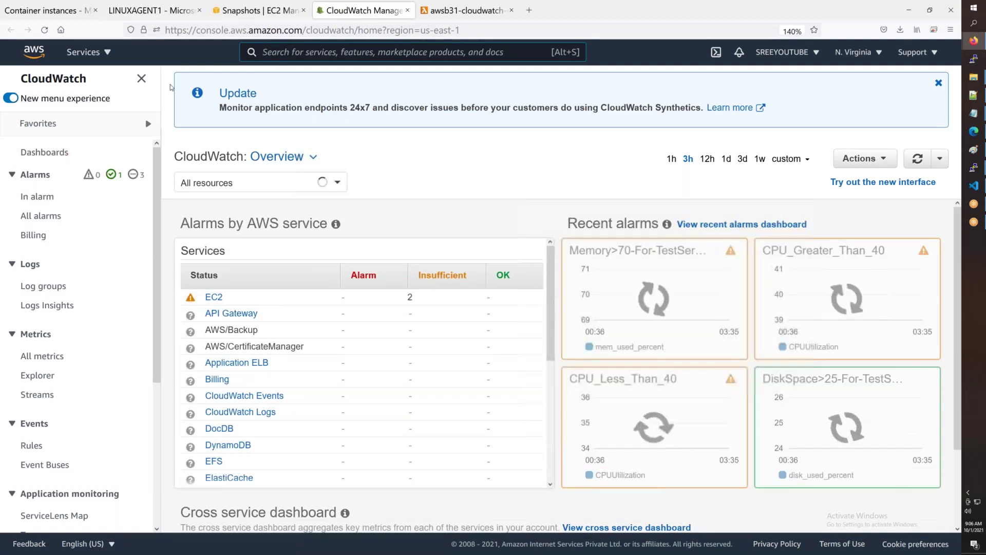
Step: Start creating a new CloudWatch Events rule and choose Schedule as its event source
scroll(122, 215, down, 3)
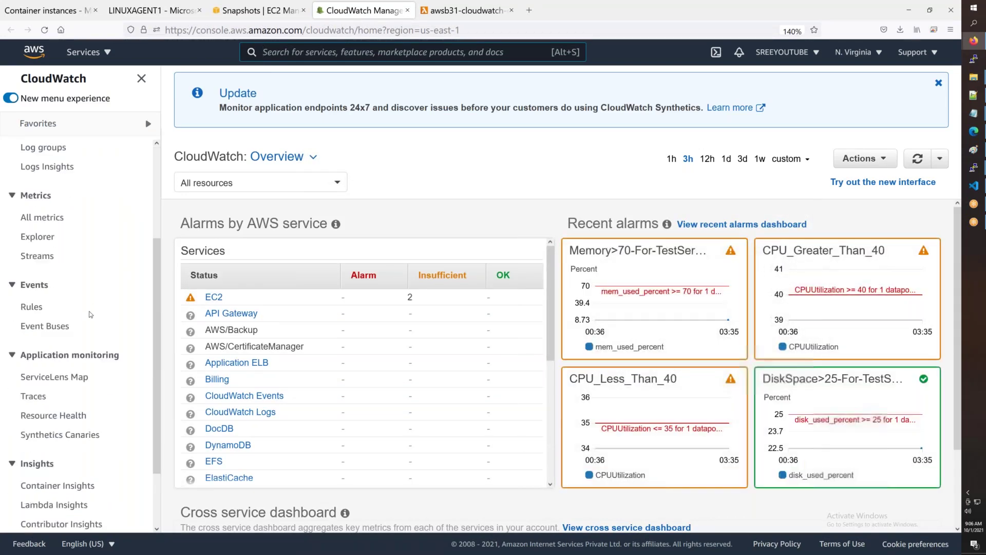
click(32, 307)
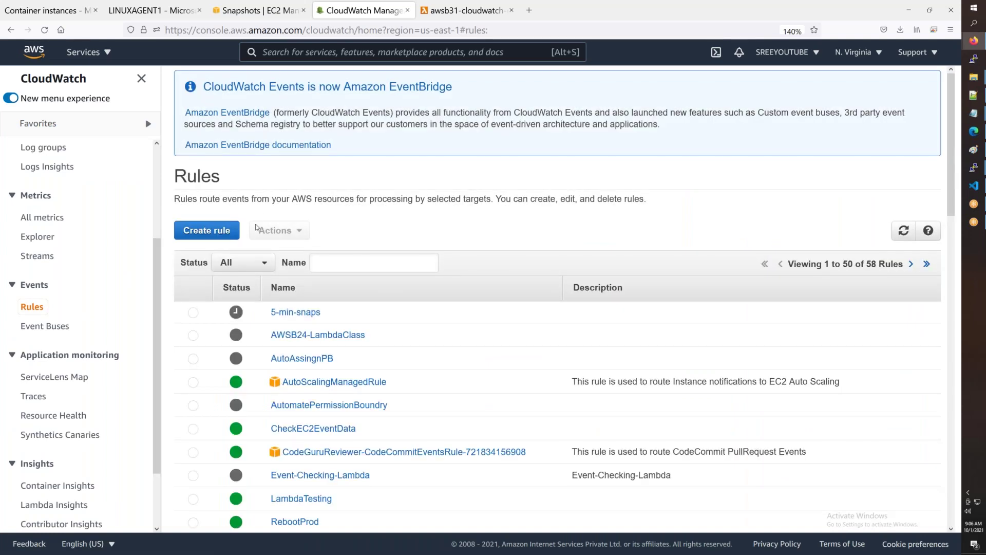
click(211, 231)
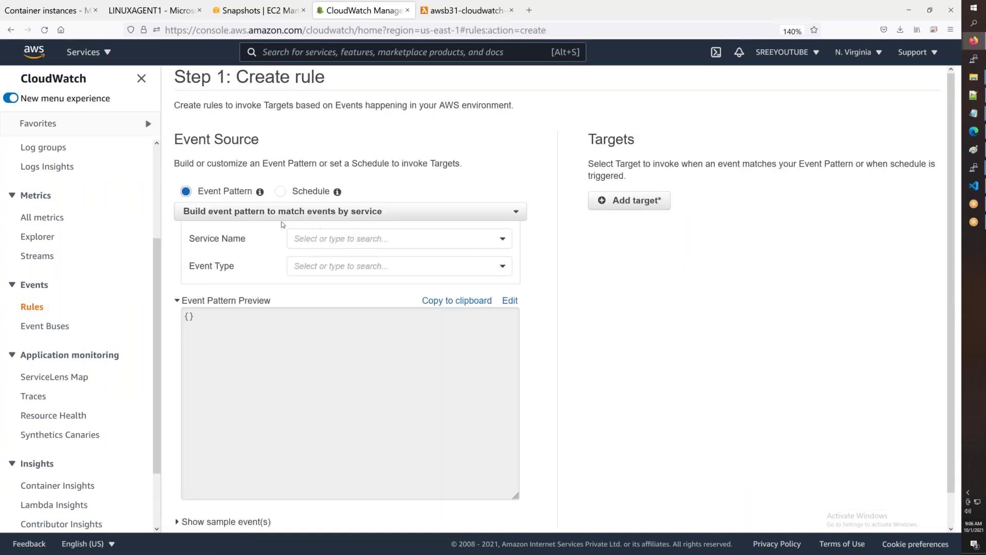
click(281, 192)
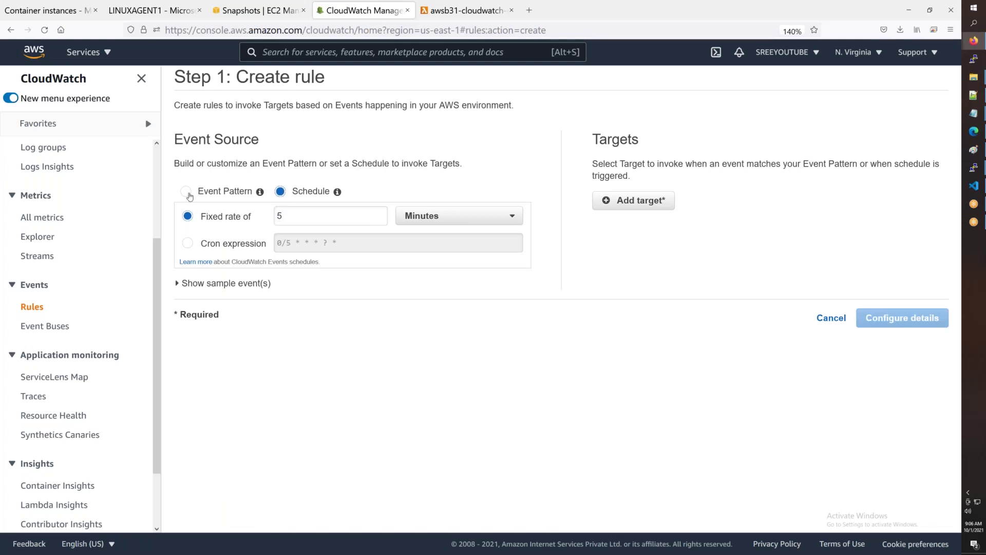
click(187, 192)
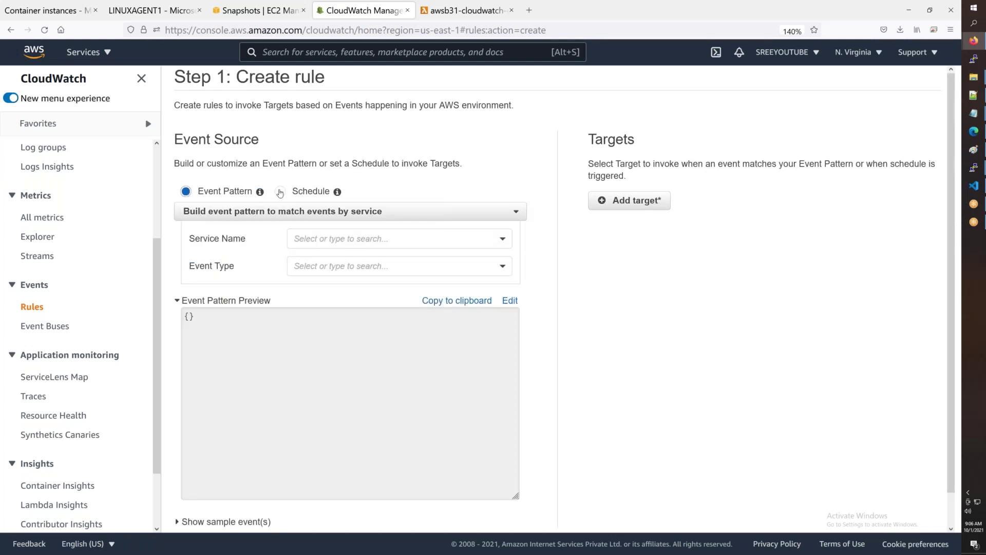
click(280, 192)
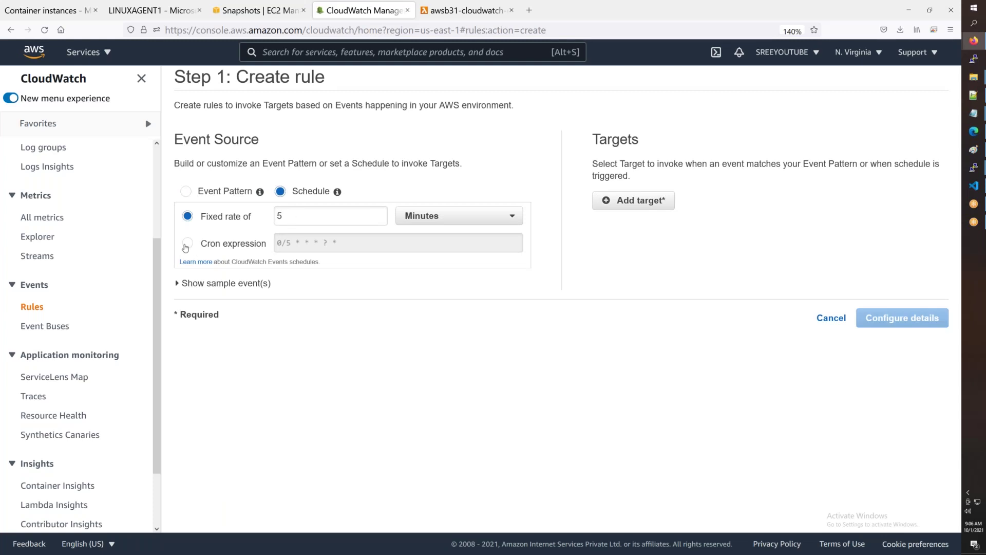
Step: Set the rule's schedule to the cron expression * * * * ? * and review its next 10 trigger dates
click(186, 246)
click(289, 245)
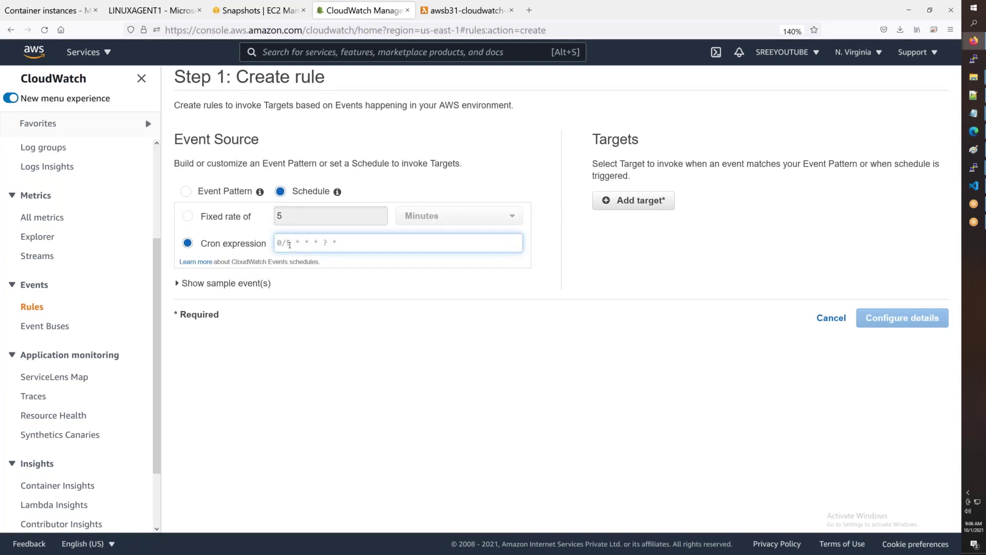
text(* * * * ? *)
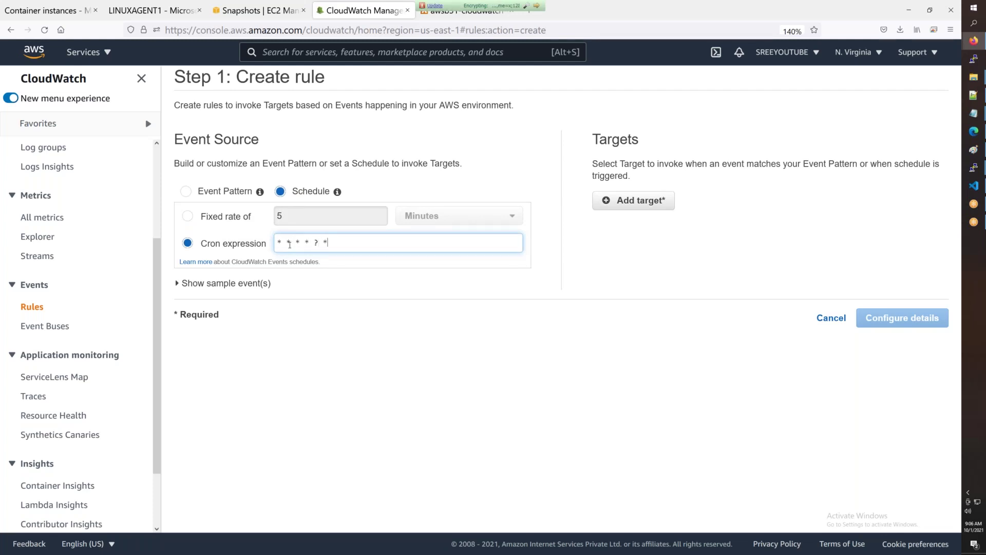
key(Tab)
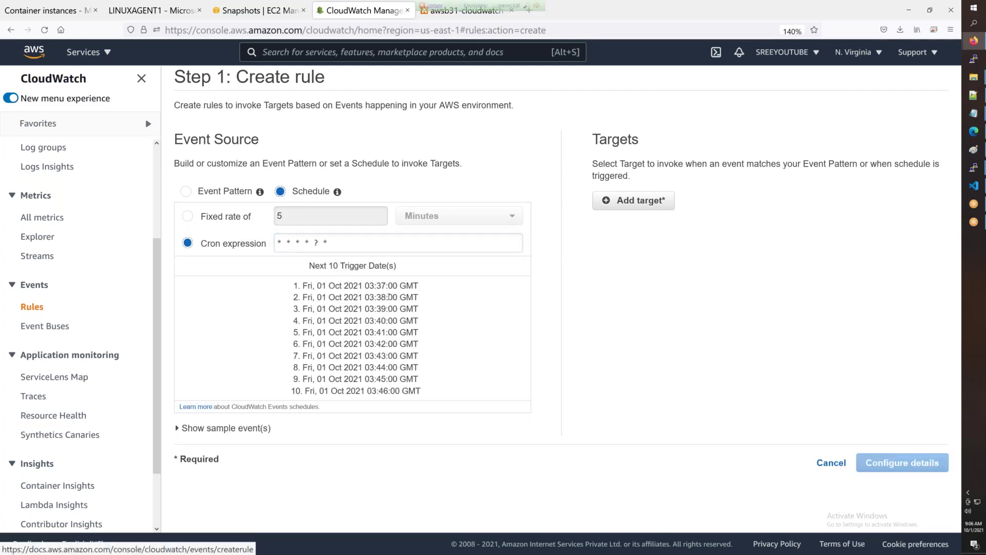
drag(367, 286, 403, 395)
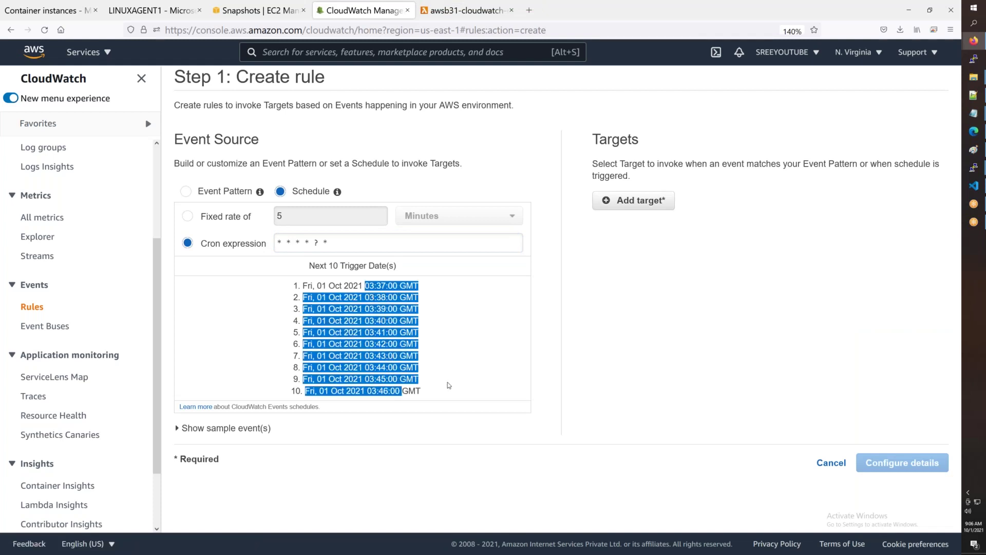
click(371, 309)
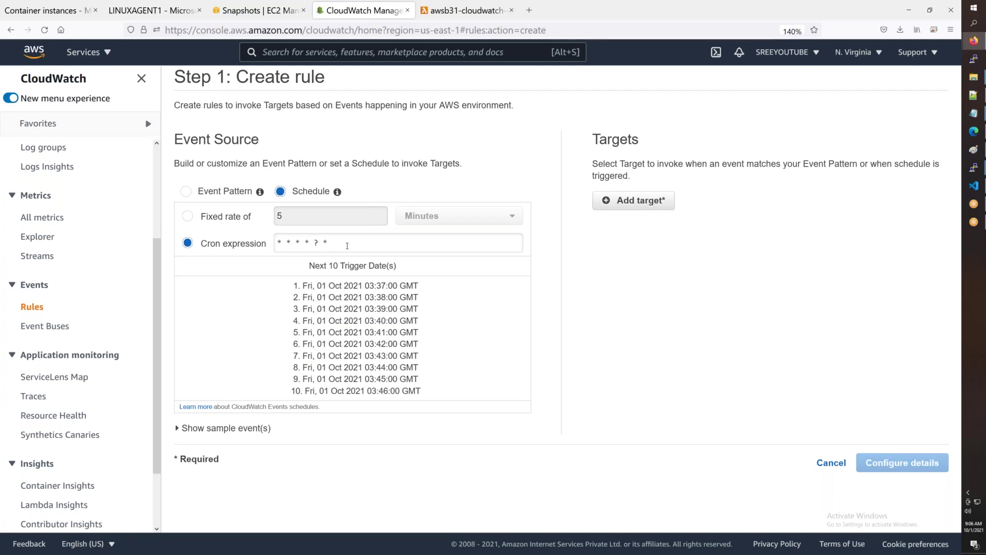
triple_click(347, 245)
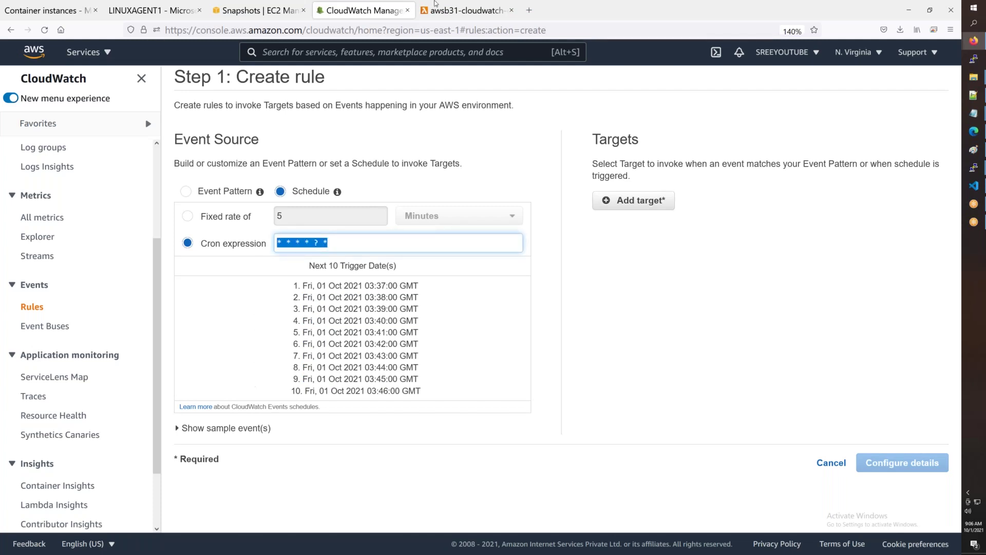
Step: Search the web for crontab guru in a new tab and open the Crontab.guru schedule expression editor
click(529, 12)
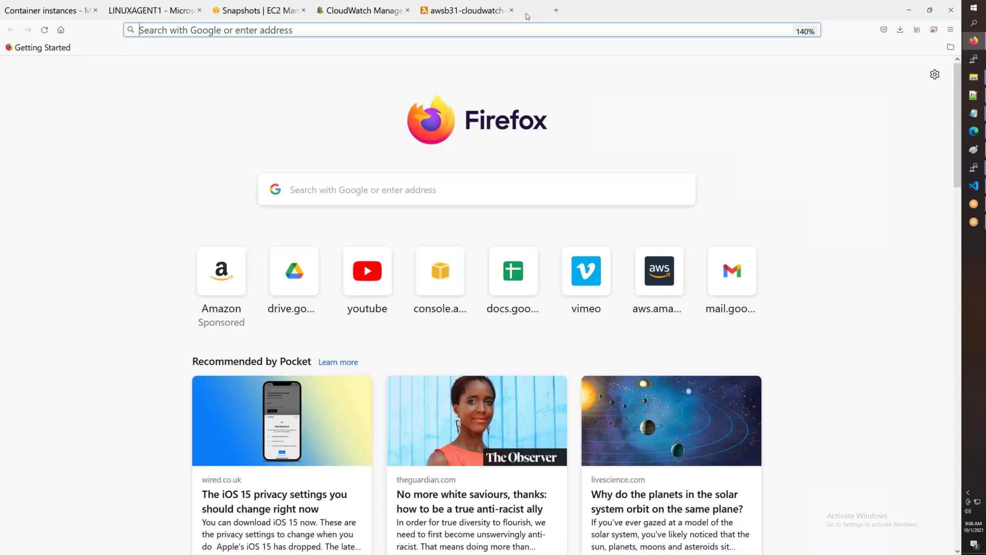
text(cront)
key(Down)
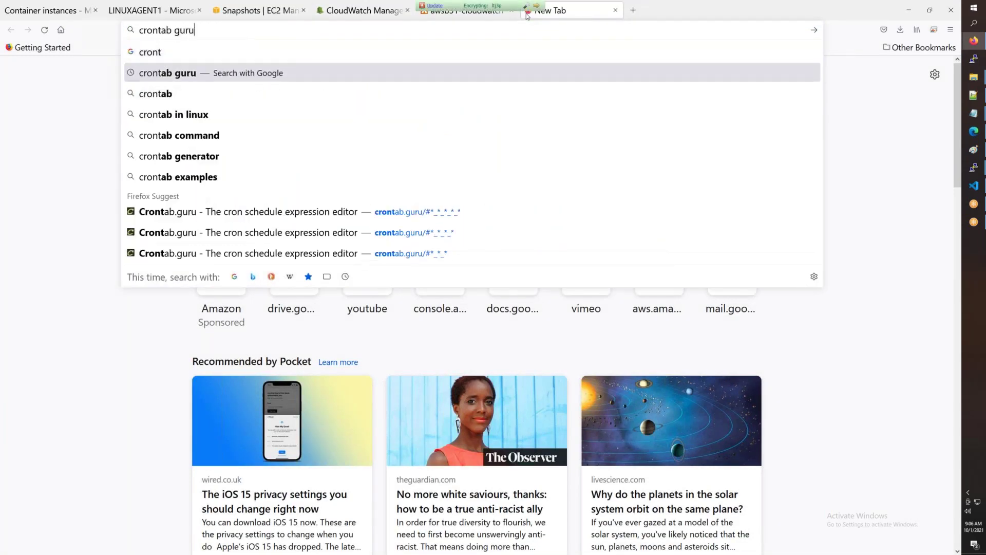
key(Return)
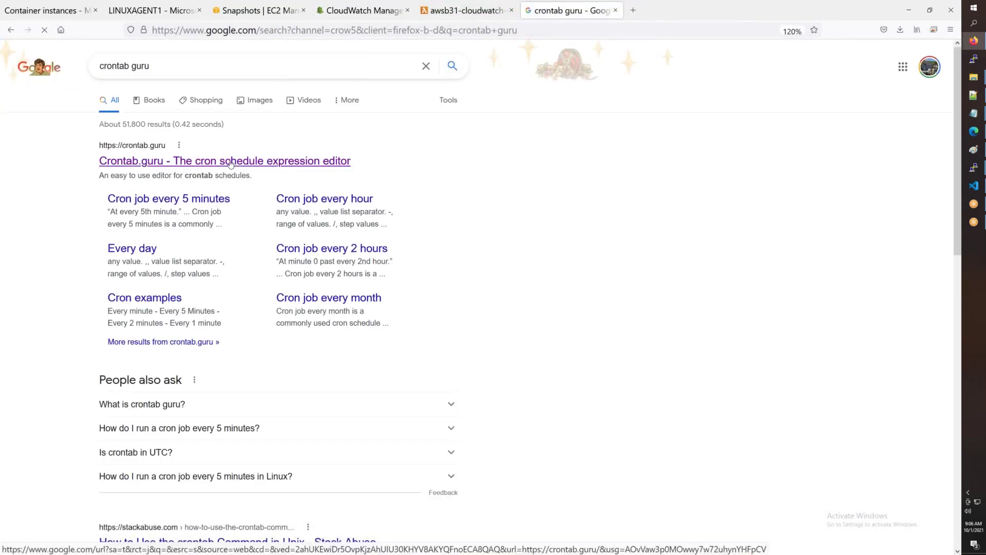
click(231, 163)
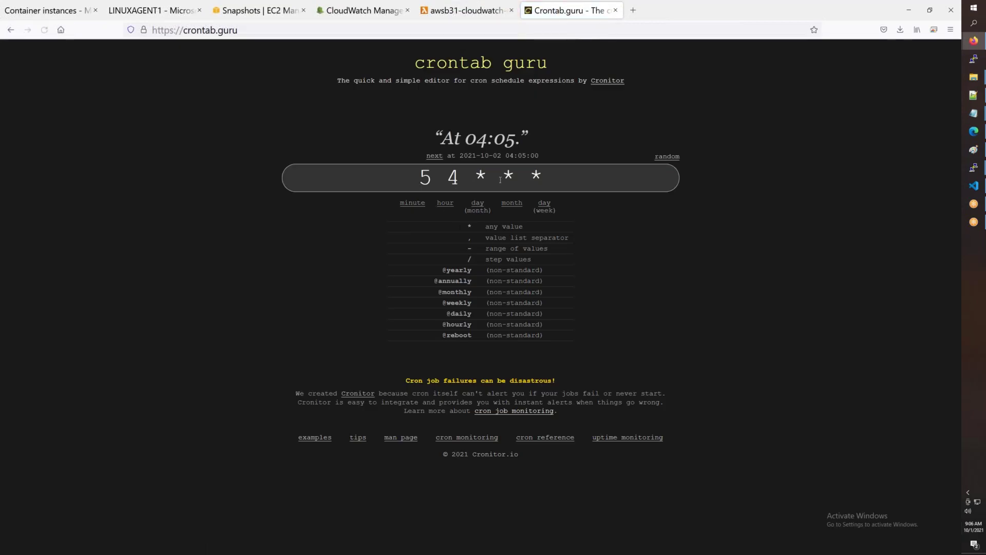
Step: Evaluate the cron expression * * * * * in Crontab.guru and return to the CloudWatch rule being created
triple_click(326, 176)
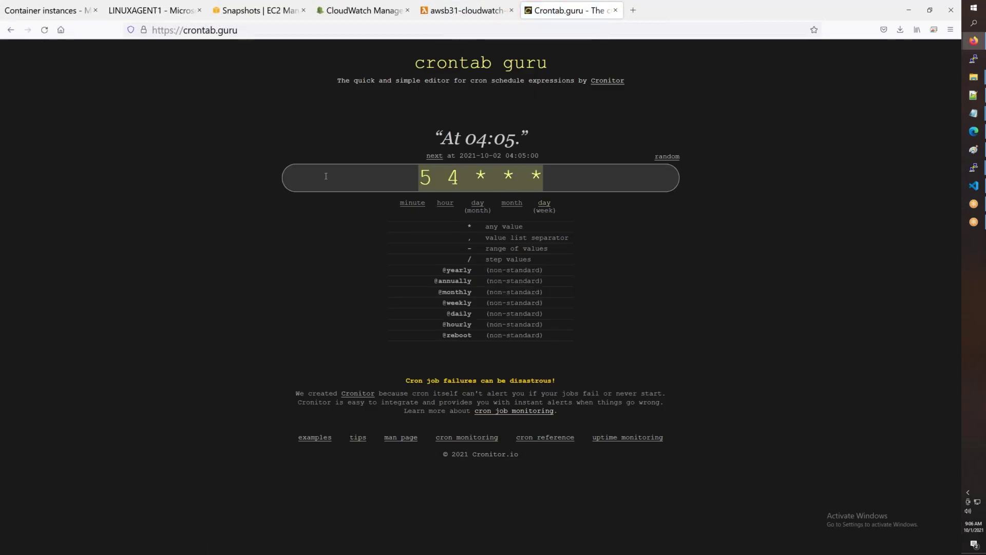
text(* * * *)
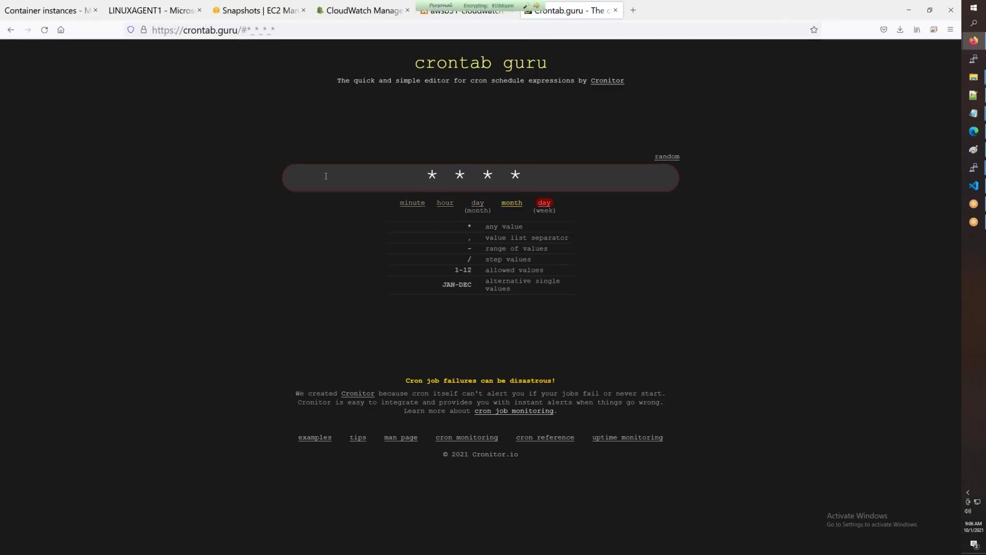
text( *)
drag(543, 176, 352, 170)
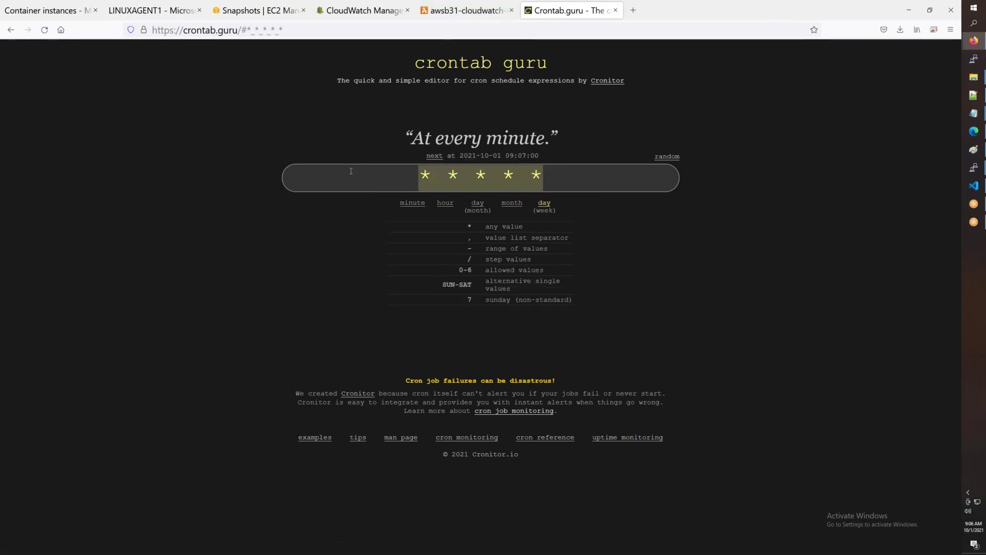
click(489, 15)
click(351, 14)
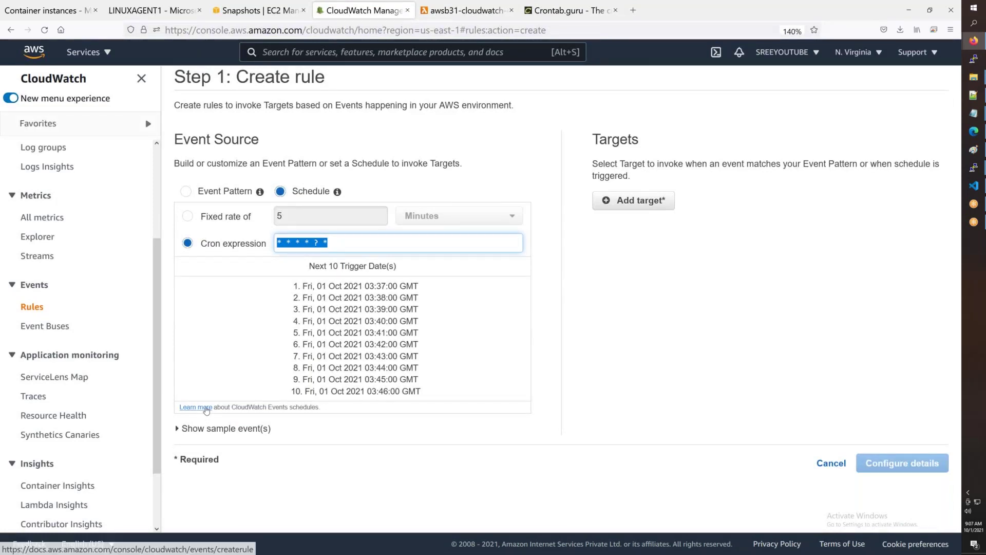
Step: Open the documentation on CloudWatch Events schedules and compare its six cron fields with the rule's cron expression
click(196, 406)
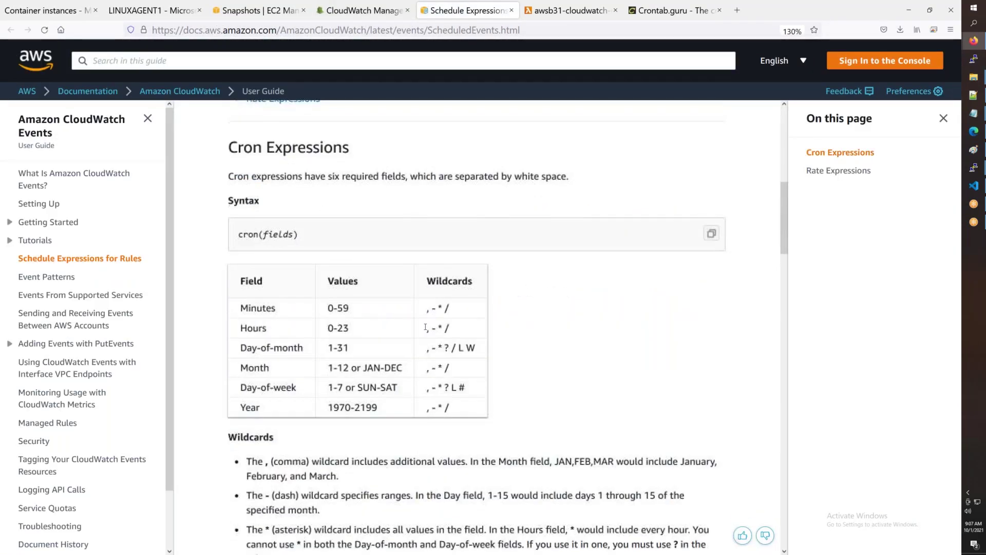
drag(250, 308, 260, 408)
click(365, 11)
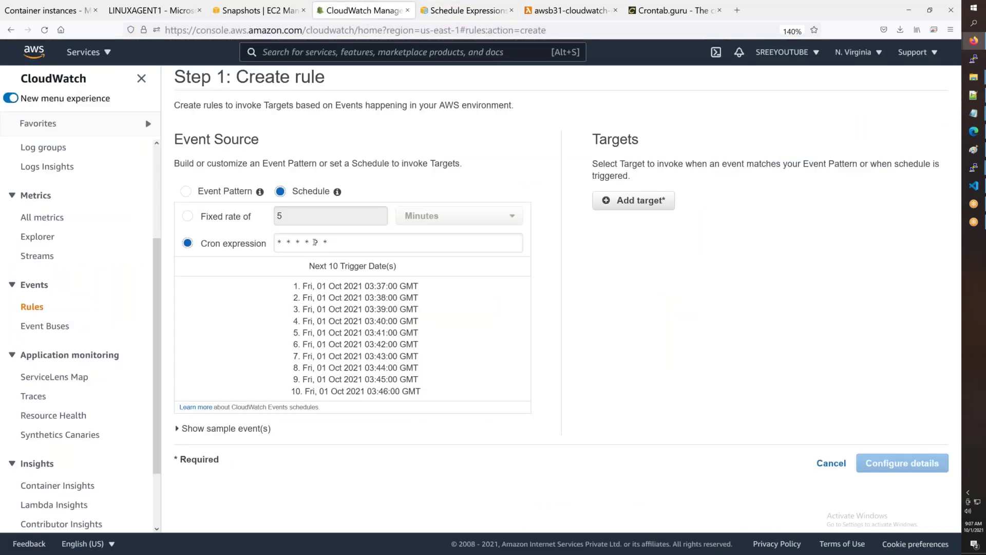
triple_click(314, 241)
click(319, 247)
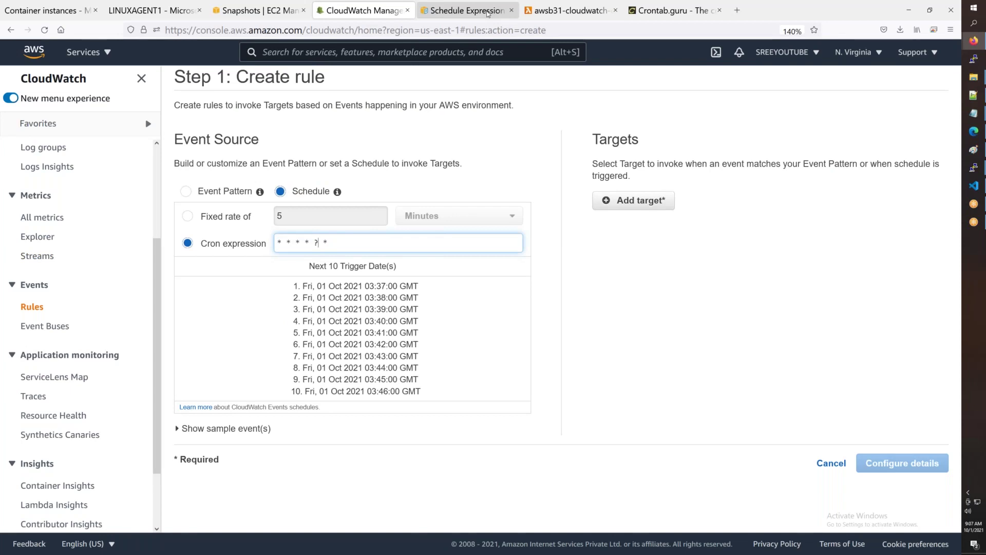
Step: Read the wildcard rules in the CloudWatch schedule documentation, focusing on the ? wildcard and the Day-of-week field
click(488, 13)
click(425, 392)
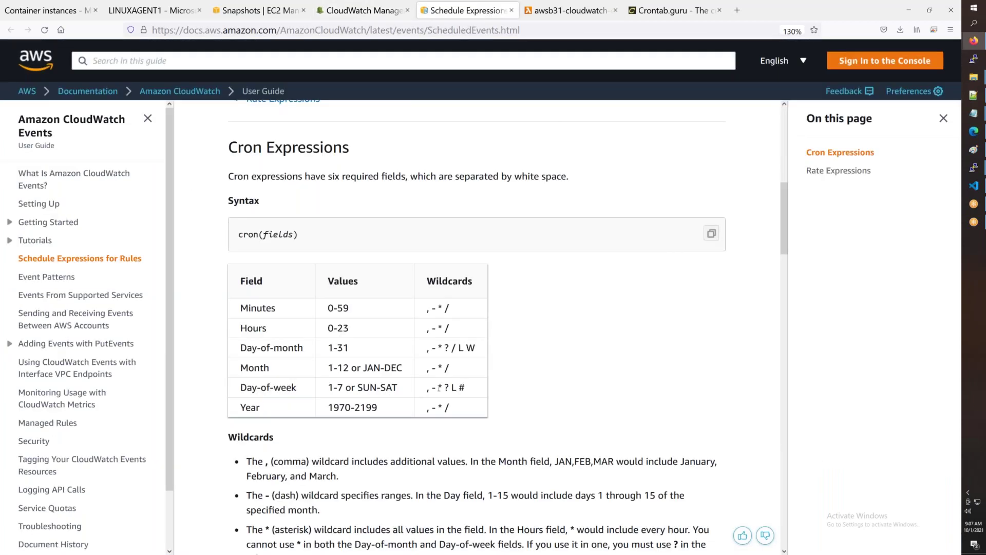
scroll(440, 387, down, 3)
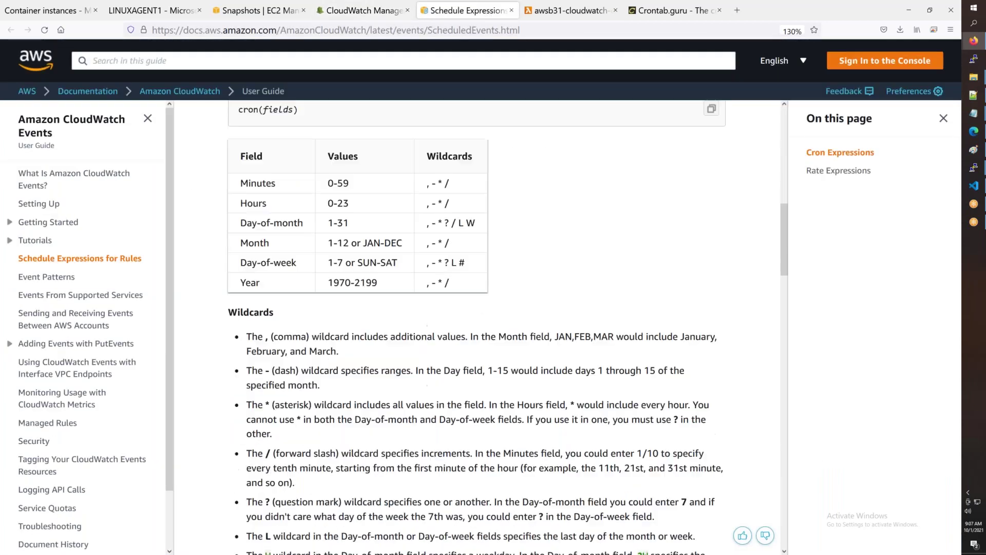
drag(427, 503, 486, 507)
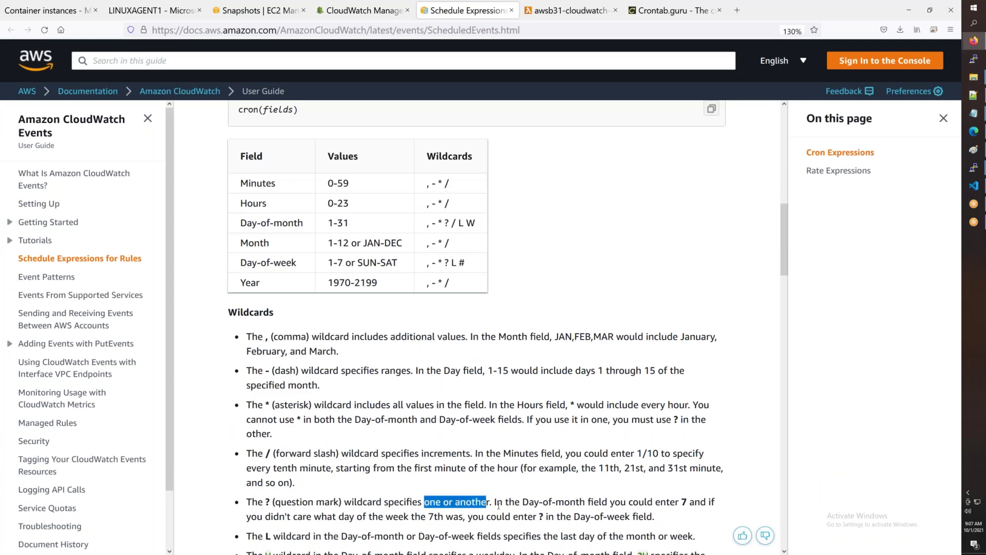
click(498, 505)
drag(497, 504, 539, 517)
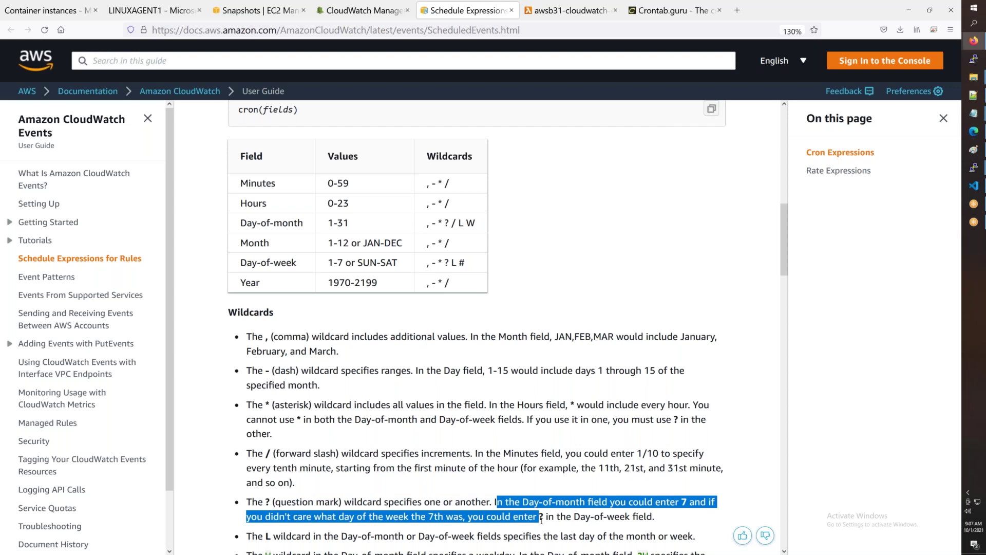
drag(398, 263, 456, 263)
click(291, 263)
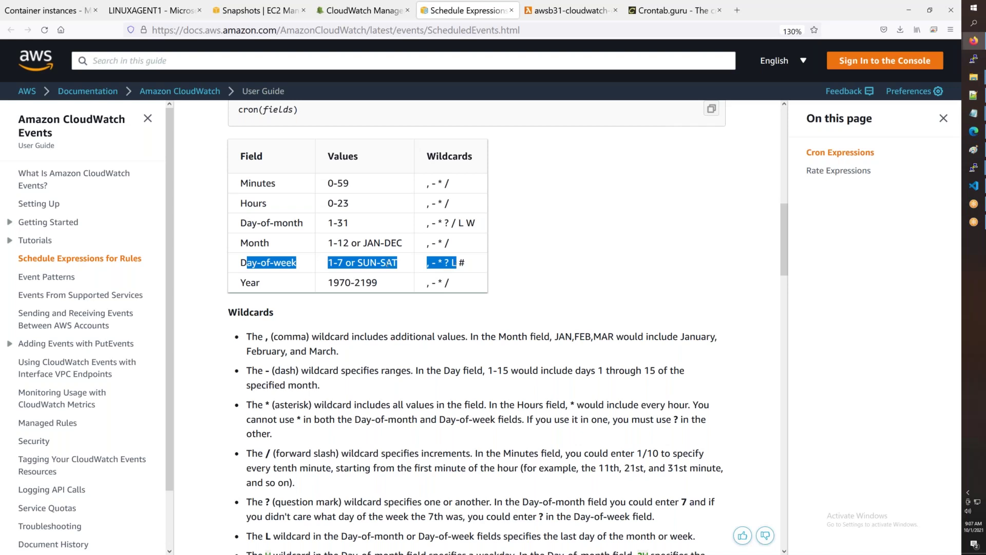
click(387, 263)
double_click(445, 262)
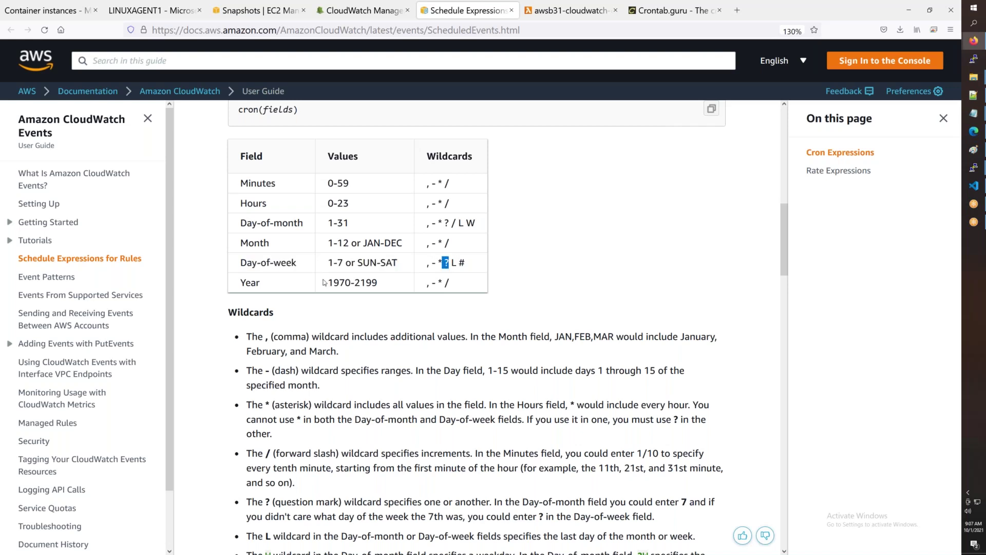
Step: Return to the CloudWatch rule and change its cron expression to */5 * * * ? *
click(265, 18)
click(359, 10)
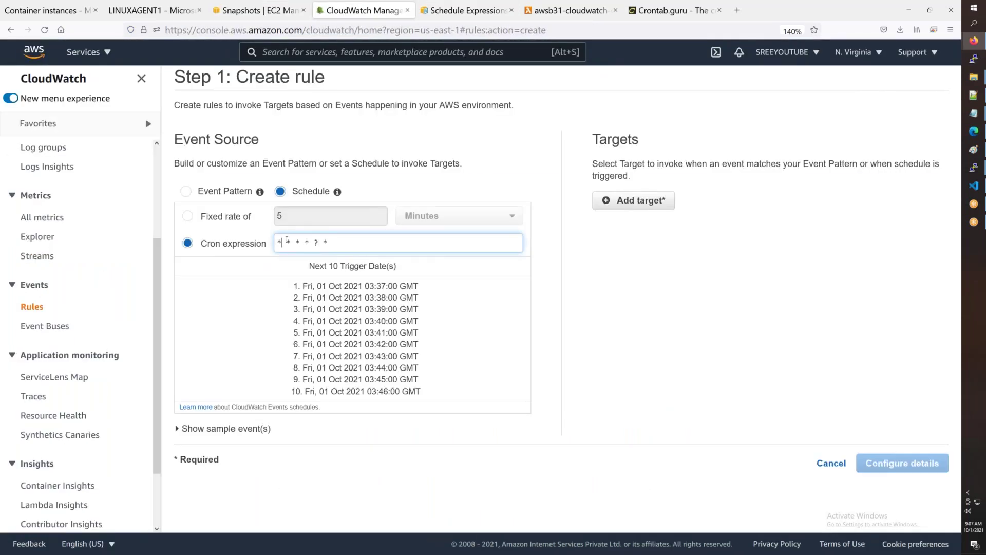
text(/5)
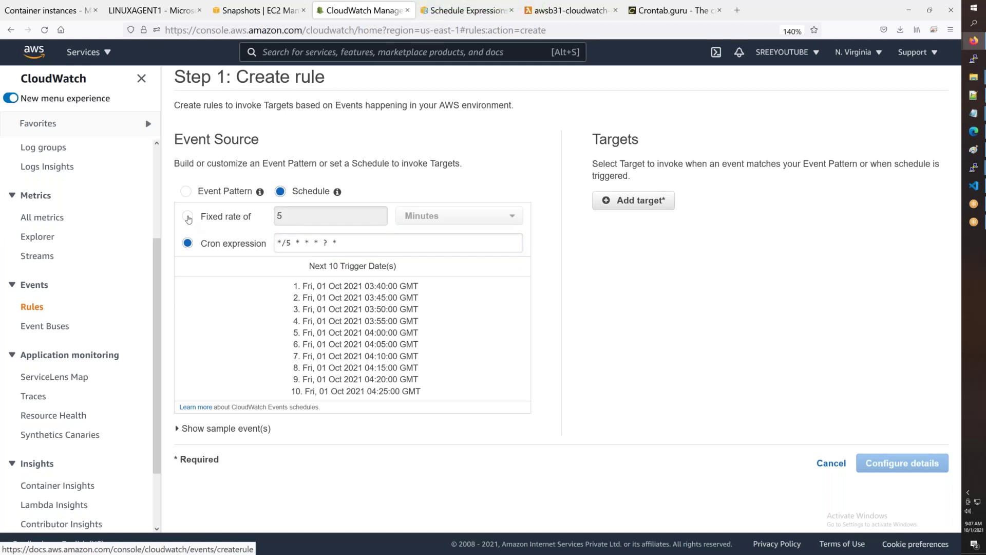
Step: Switch the schedule to a fixed rate of 5 minutes and add the Lambda function awsb31-cloudwatch-events-backup-schedule as the rule's target
click(188, 219)
click(622, 201)
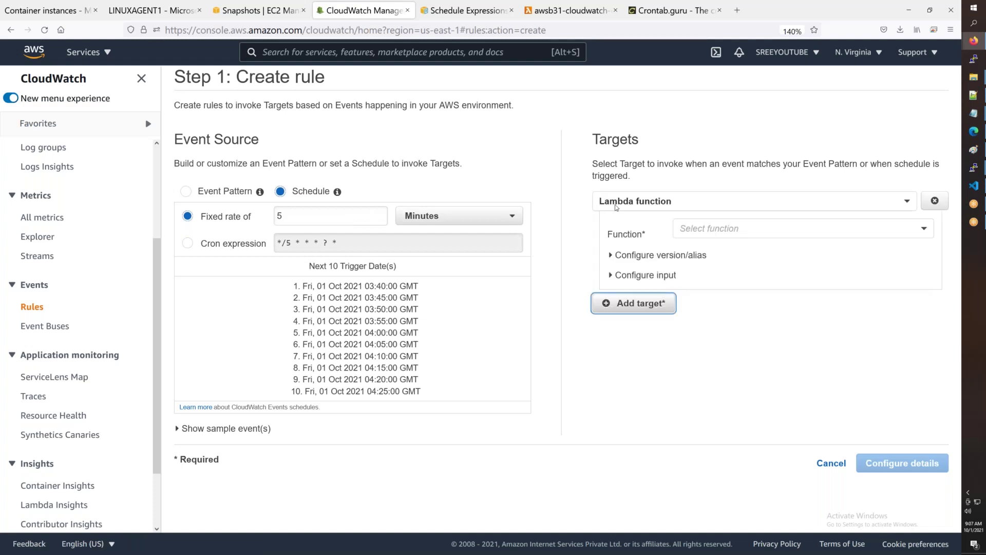
click(706, 230)
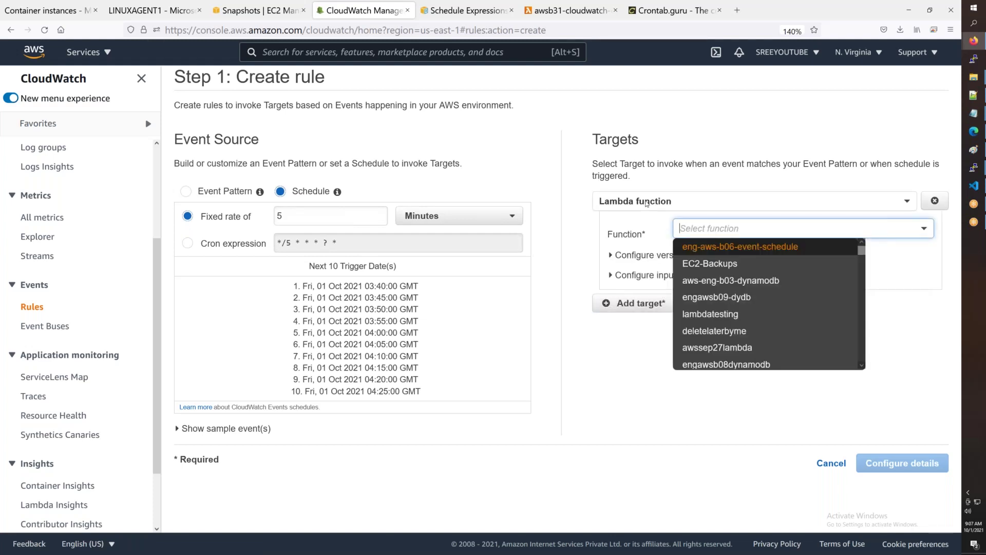
text(31)
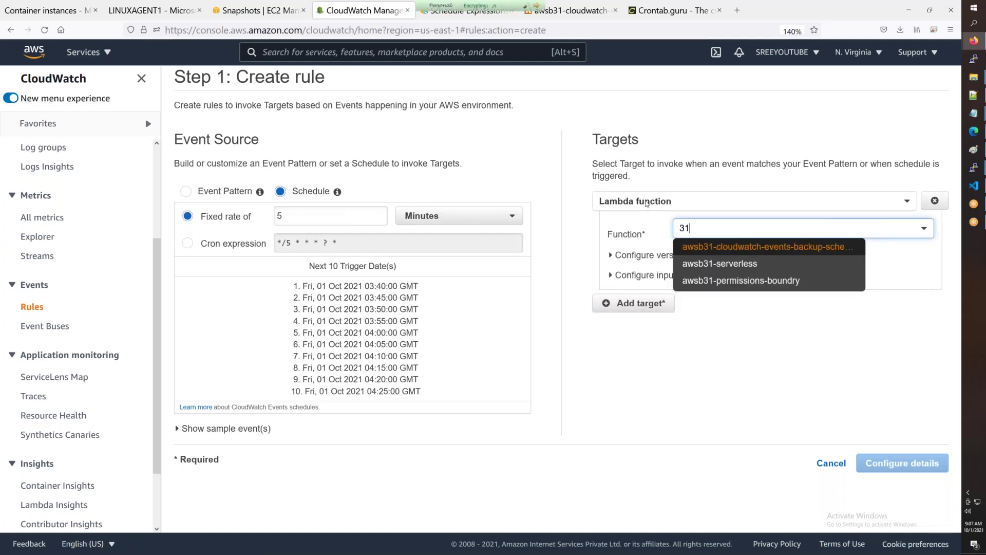
click(788, 247)
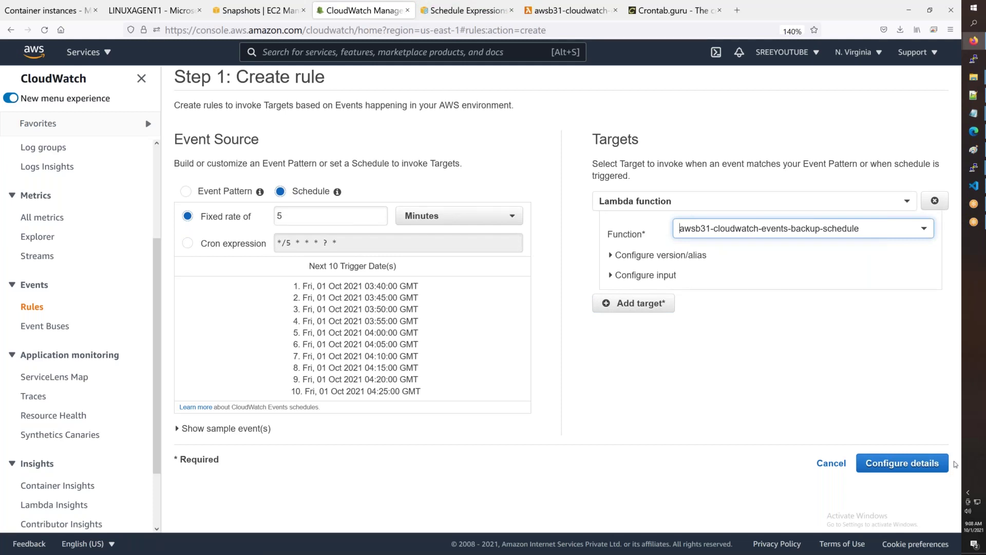
Step: Continue to the rule details, name the rule AWS_Backup_Using_Lambda, and create it
click(933, 466)
click(360, 133)
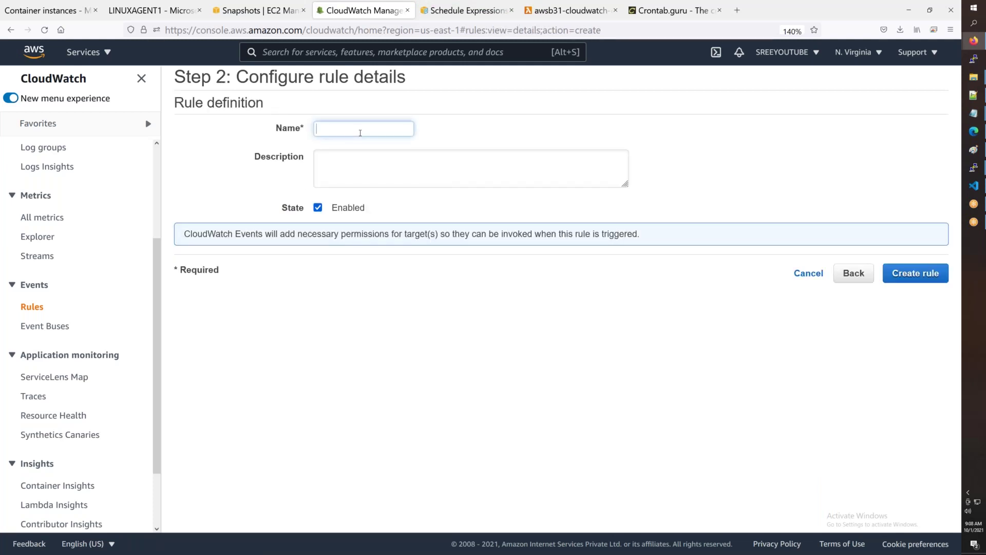
text(AWS)
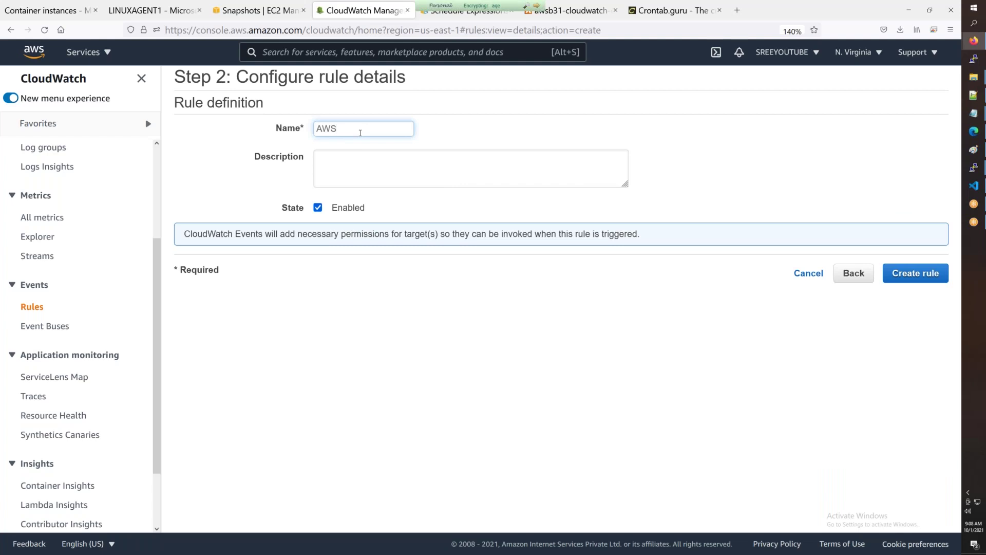
text(_Backup_Using)
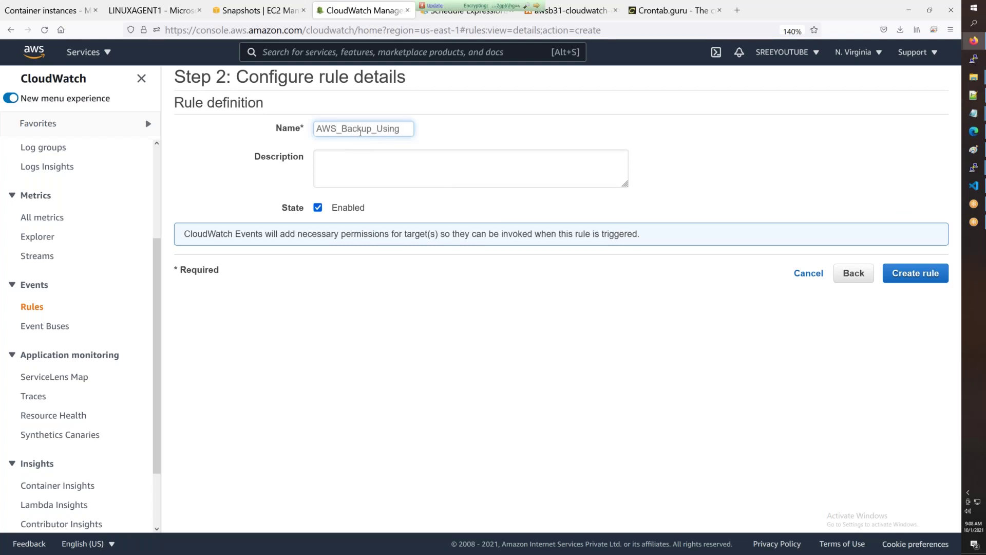
text(_Lambda)
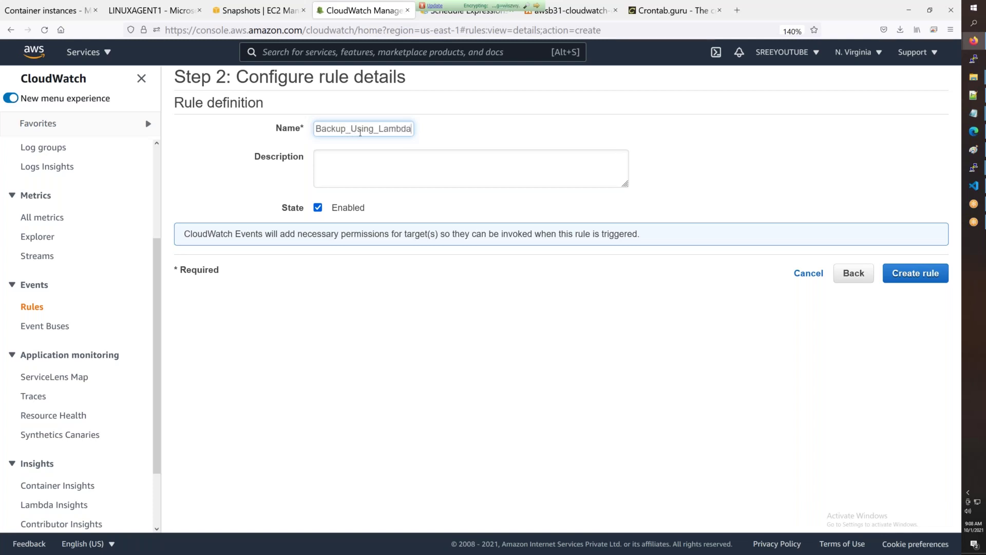
click(925, 274)
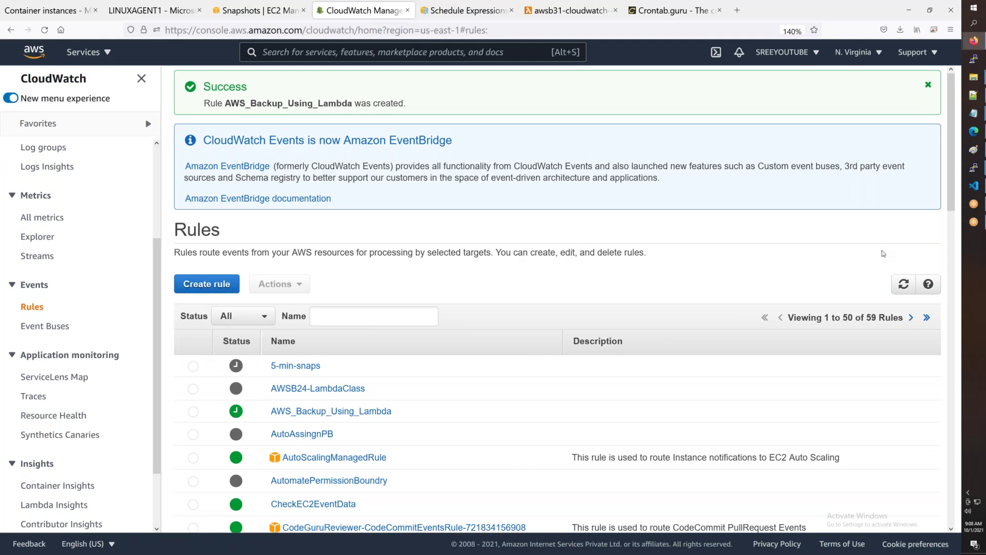
Step: Refresh the EC2 snapshots list and delete the LIVE-BACKUP snapshot
click(255, 10)
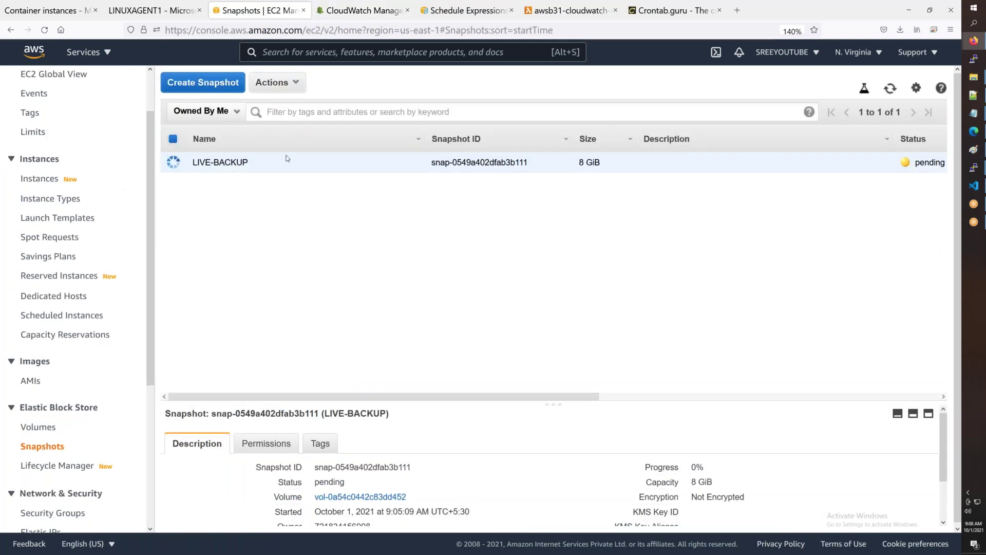
click(890, 88)
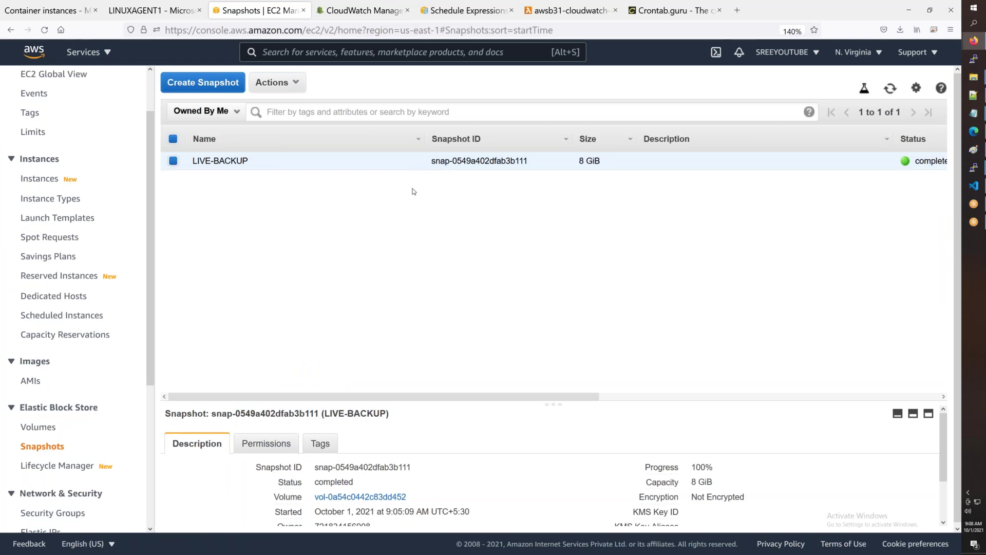
right_click(244, 155)
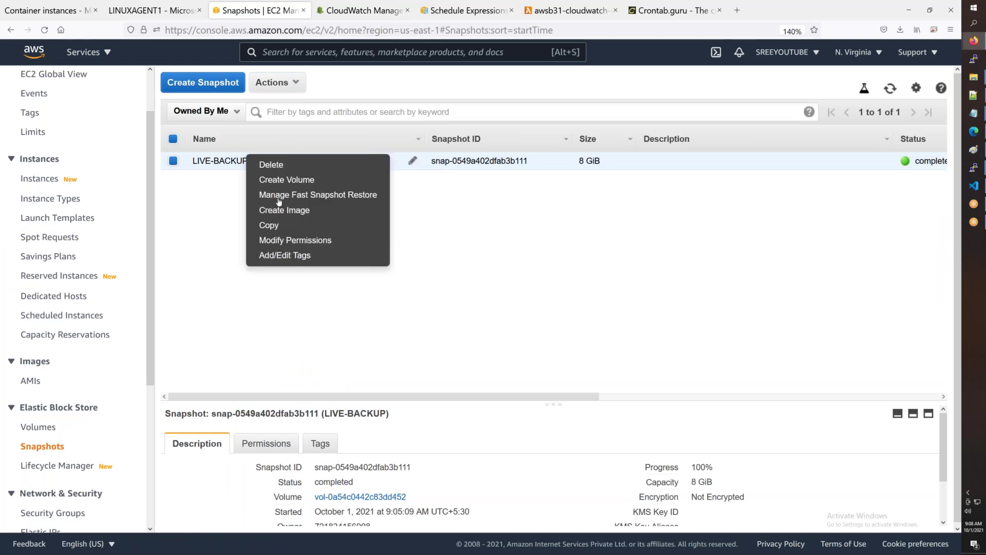
click(288, 165)
click(646, 352)
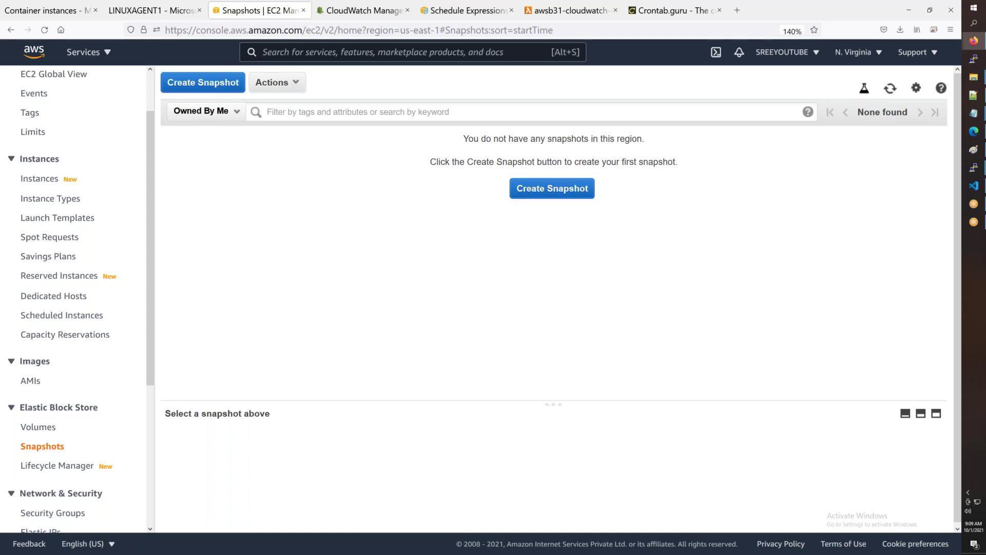
Step: Review the event source options on the CloudWatch rule creation page and return to the EC2 snapshots
click(359, 11)
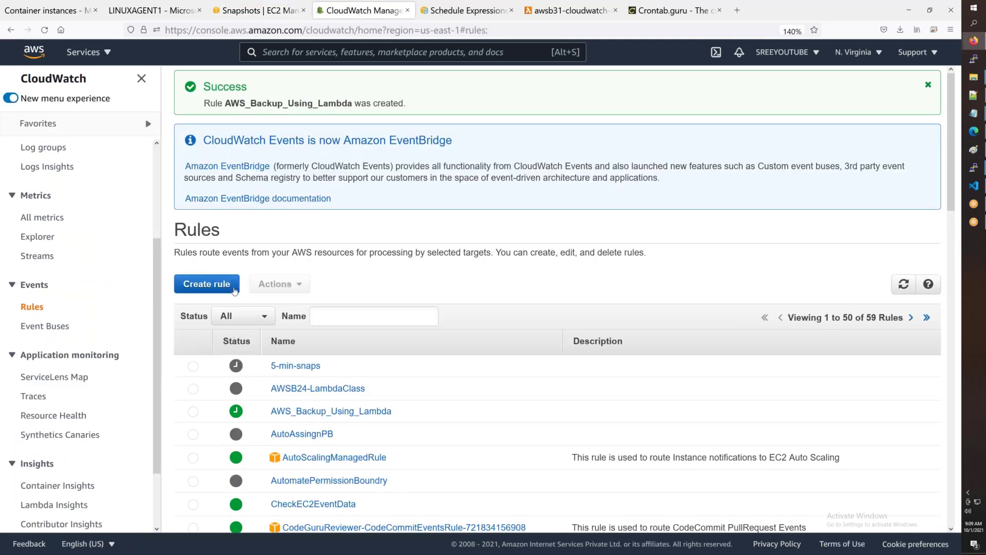
click(206, 284)
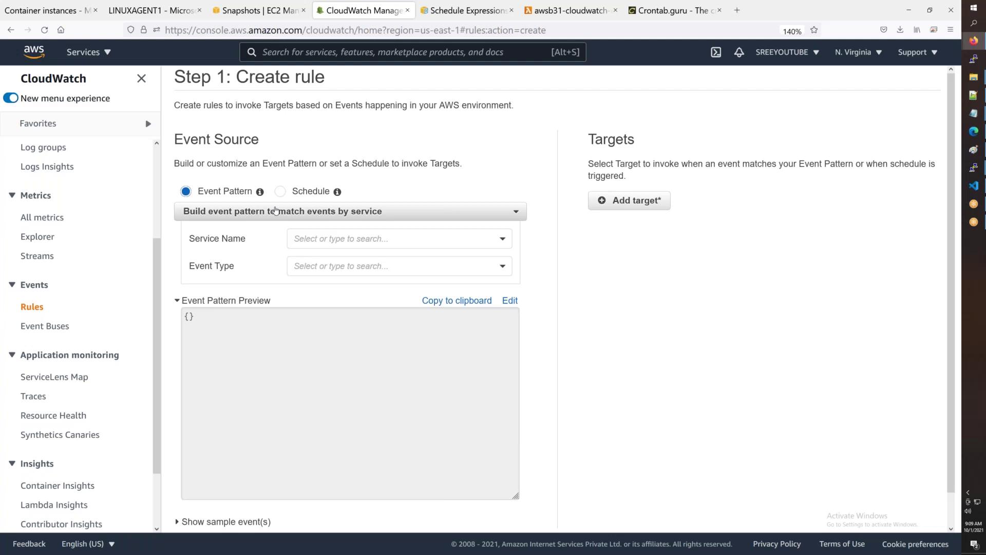
click(257, 10)
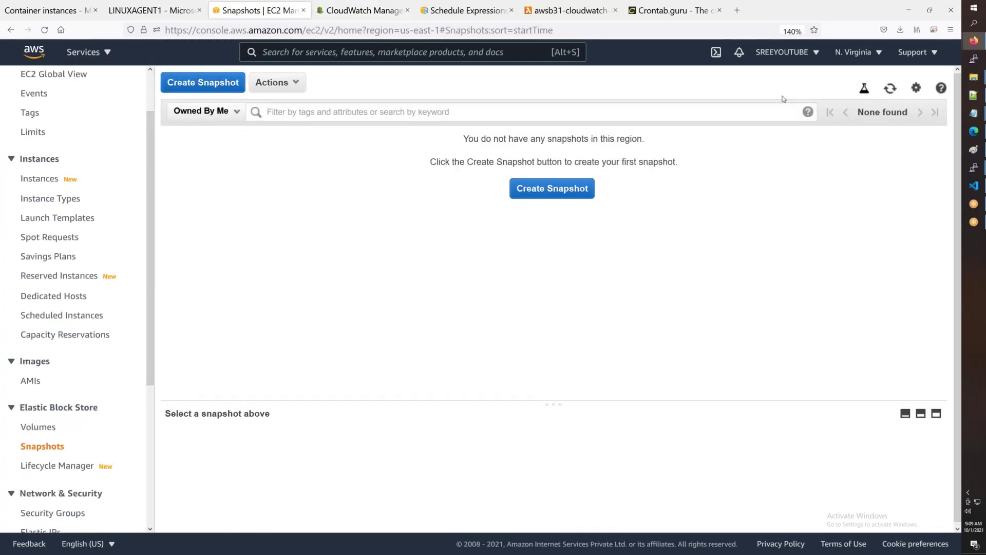
Step: Show the tags of the TestServer-2 instance and open them for management
click(29, 178)
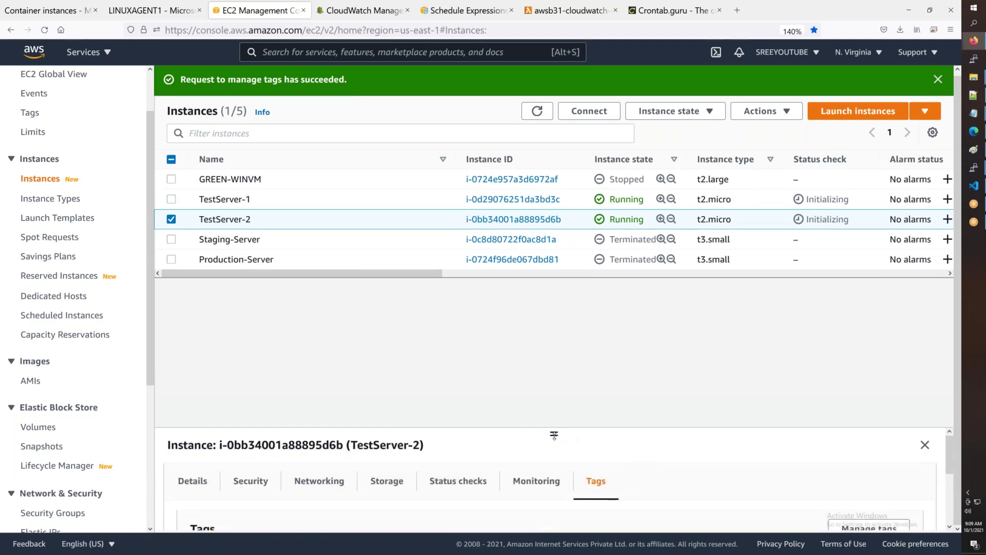
drag(554, 435, 550, 325)
click(833, 422)
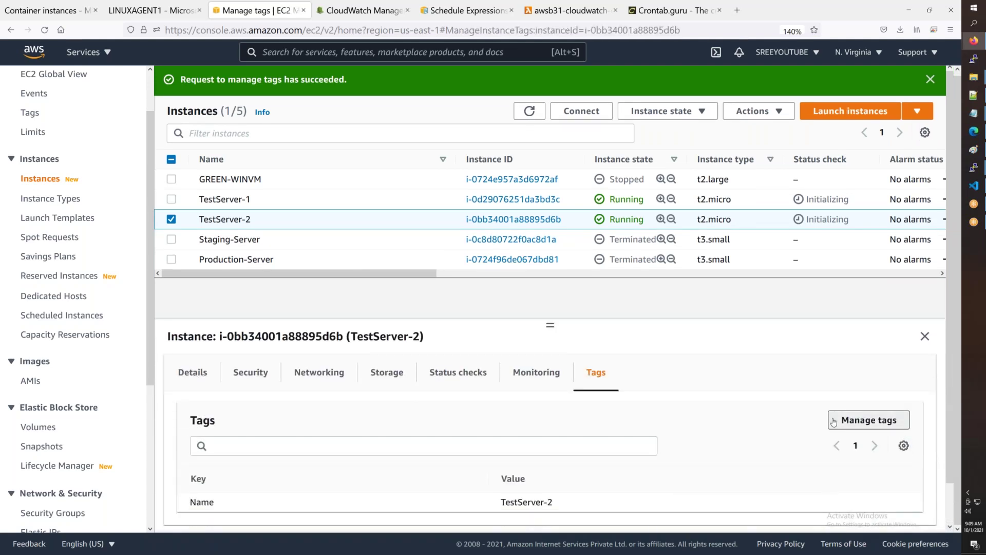
Step: Add a second tag to TestServer-2 with the key Env and the value High
click(100, 224)
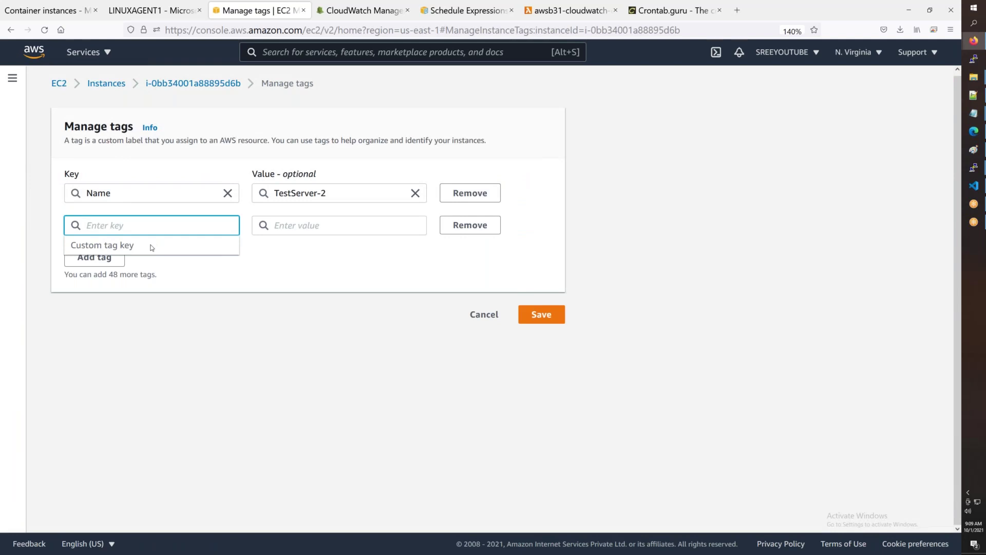
text(Env)
key(Tab)
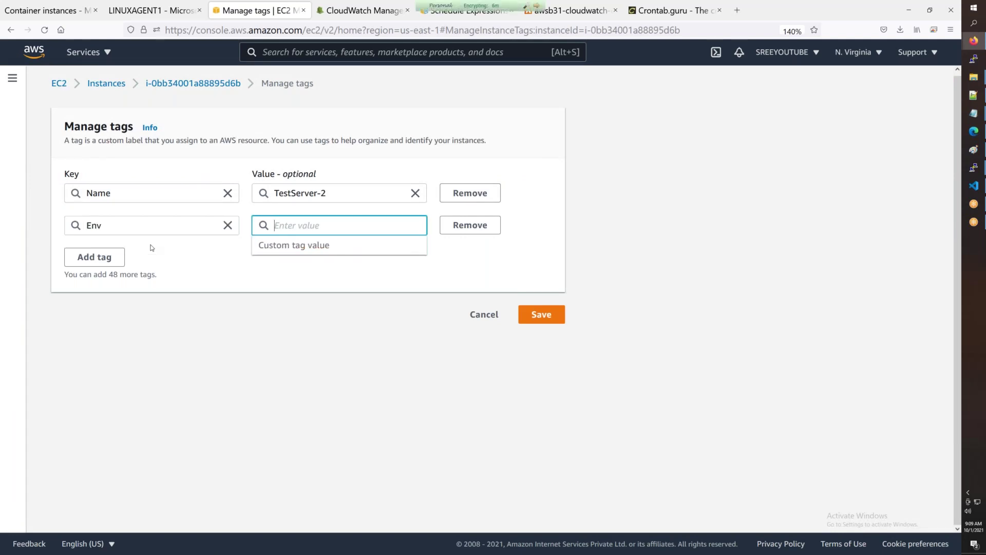
text(HighImpo)
key(BackSpace)
key(BackSpace)
key(BackSpace)
key(BackSpace)
Step: Try Imp as the key of the new TestServer-2 tag, replacing Env
key(shift+Tab)
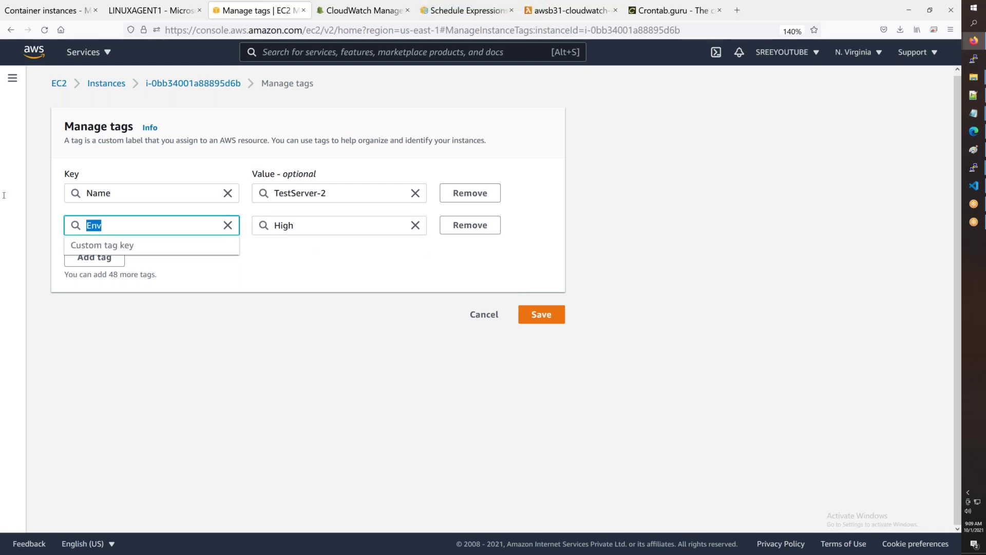
text(IMp)
key(Tab)
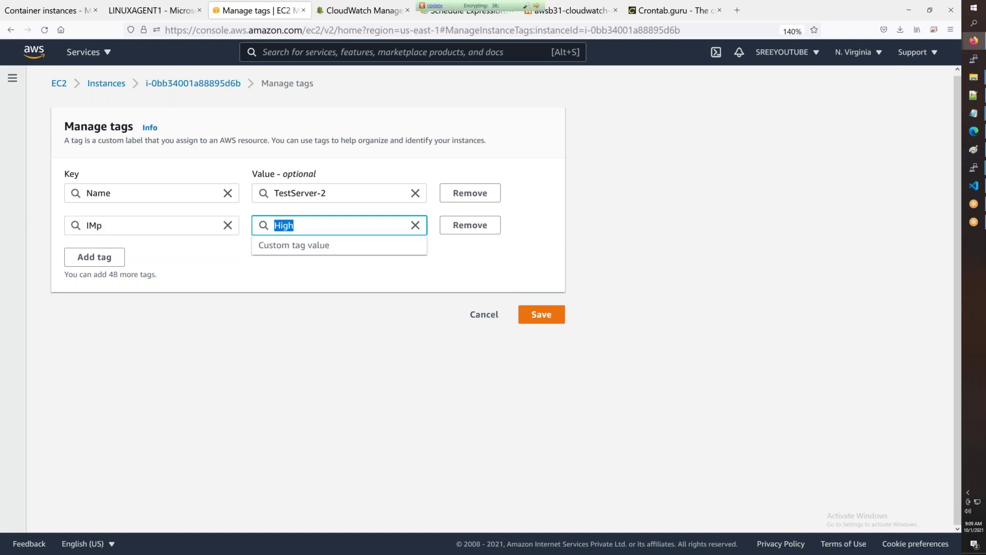
key(shift+Tab)
text(Imp)
key(Tab)
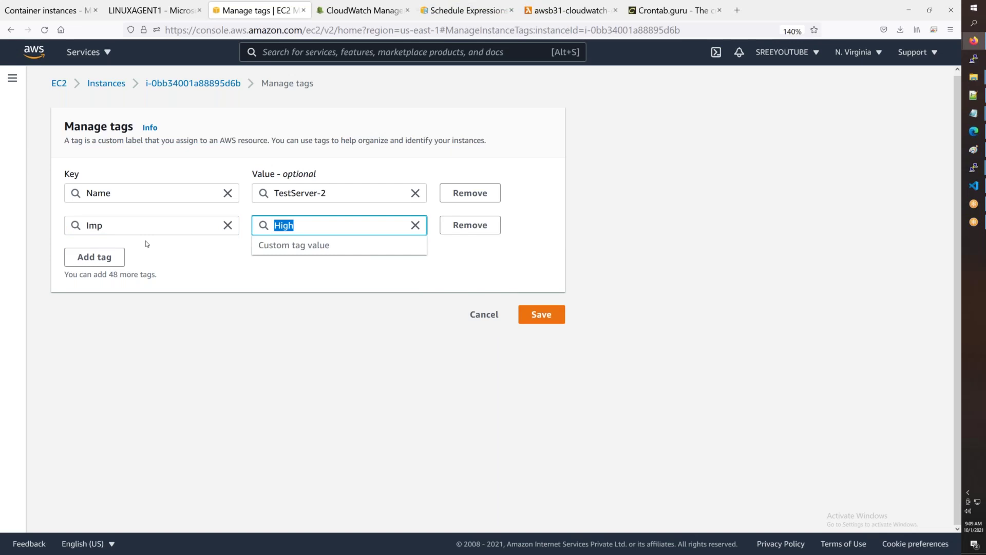
Step: Set the key of the High tag to Priority and save the instance's tags
key(shift+Tab)
text(Priority)
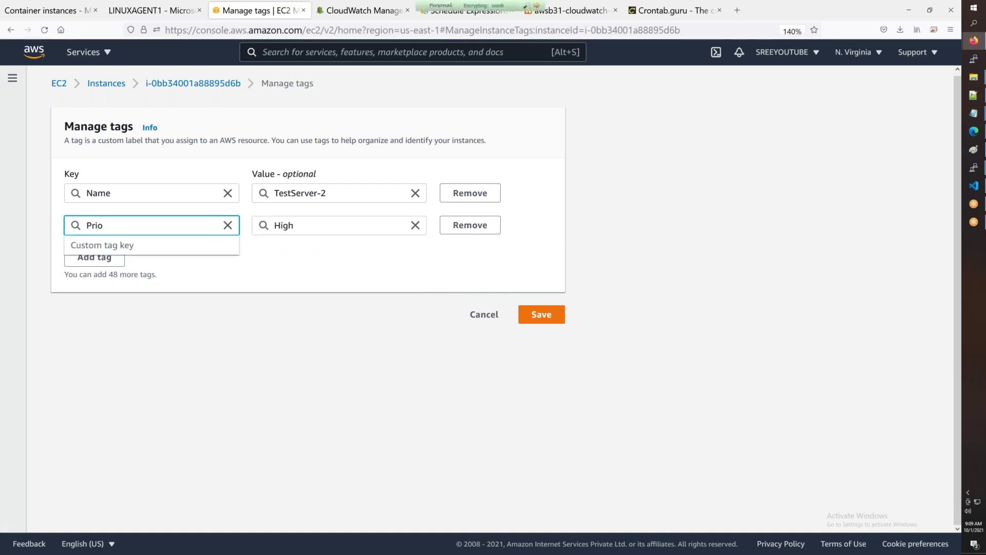
key(Tab)
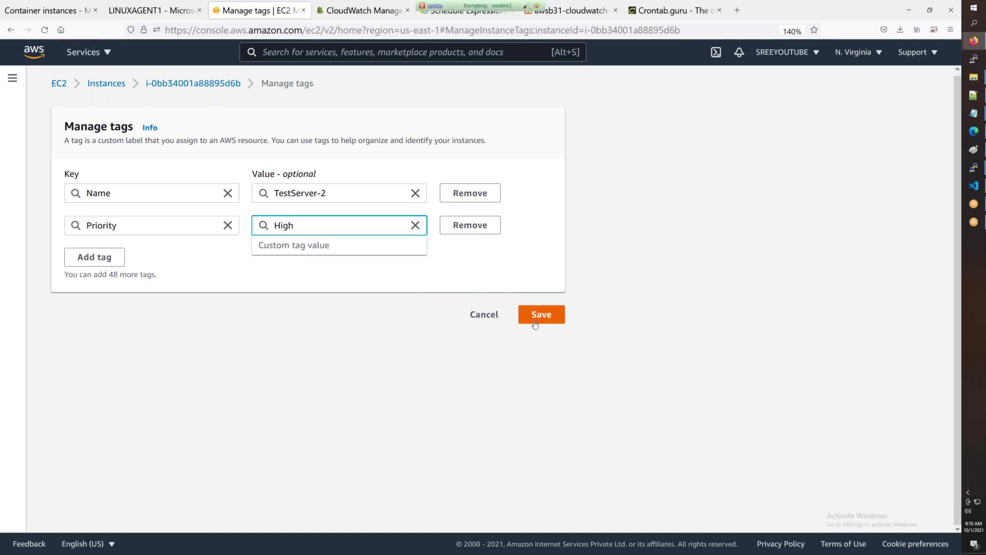
click(538, 317)
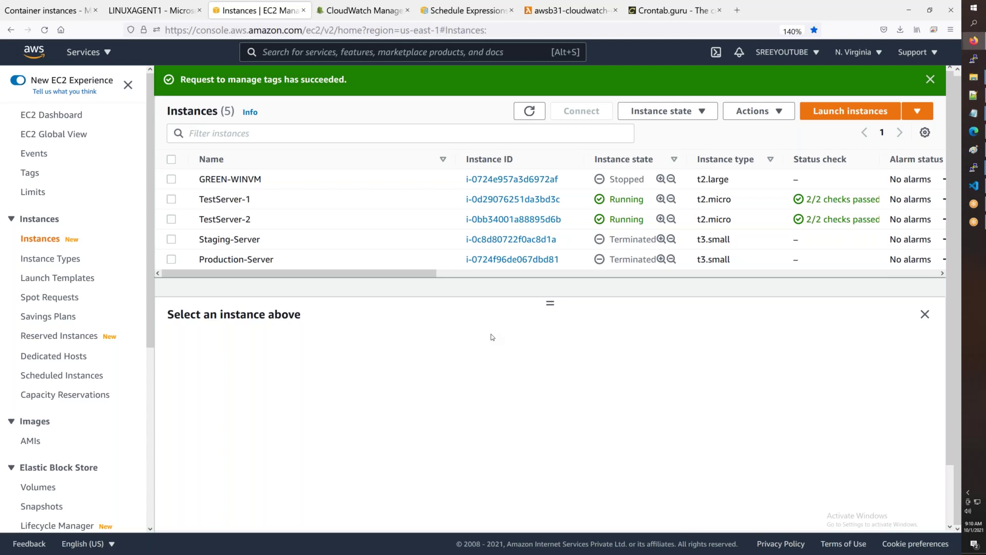
Step: Open Google Drive in a new browser tab
click(736, 10)
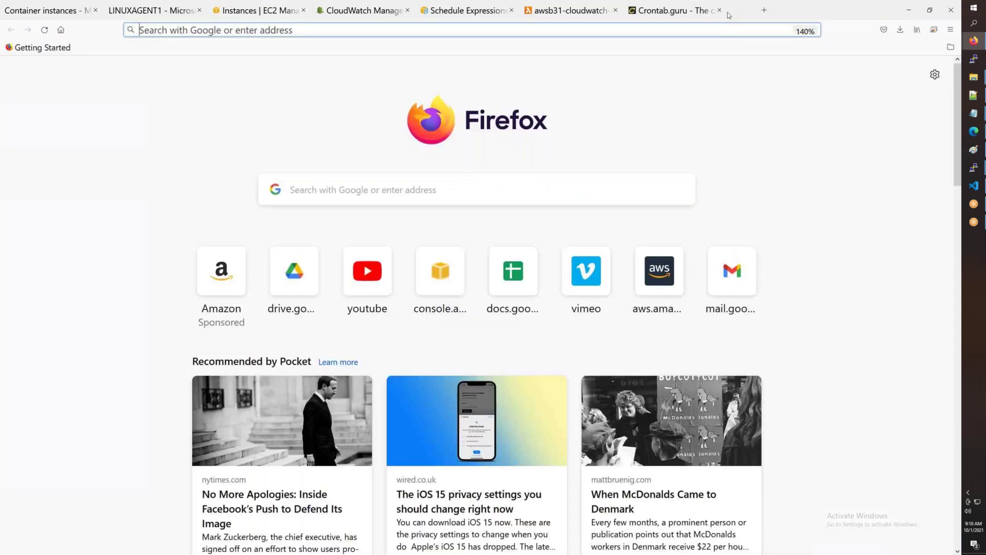
text(aws)
key(Return)
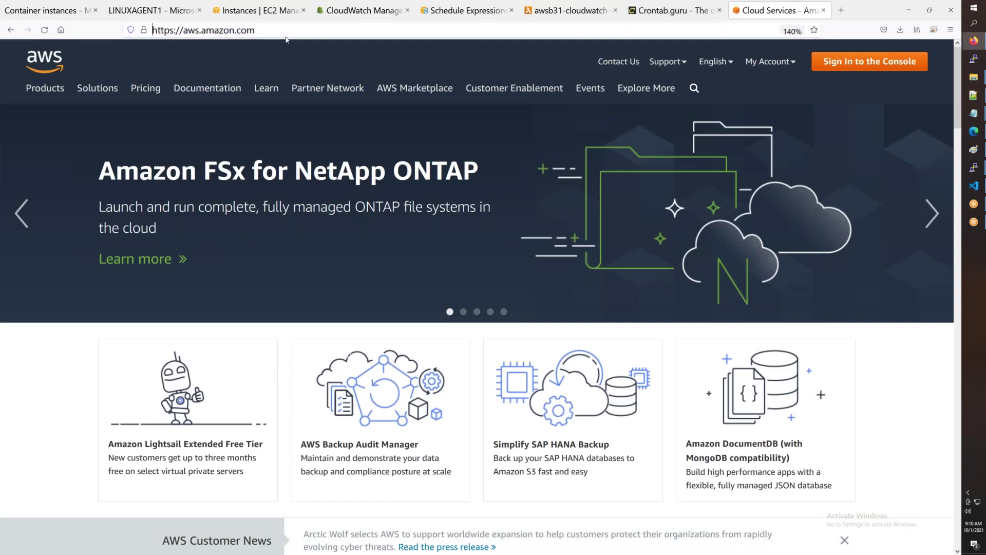
click(286, 37)
text(d)
key(Return)
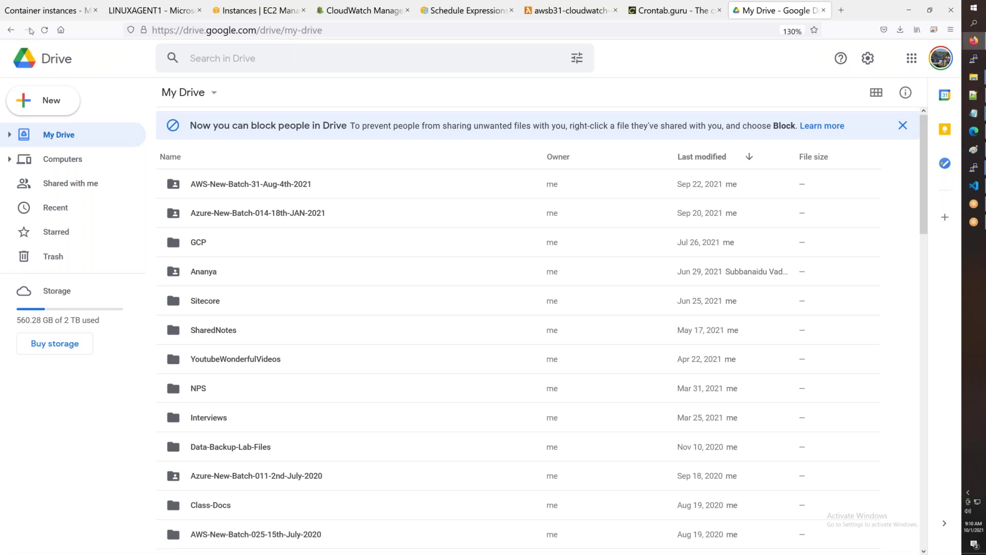
Step: Open the CloudWatch Events With Lambda document from the CloudWatch folder inside AWS-New-Batch-31-Aug-4th-2021
scroll(274, 360, down, 3)
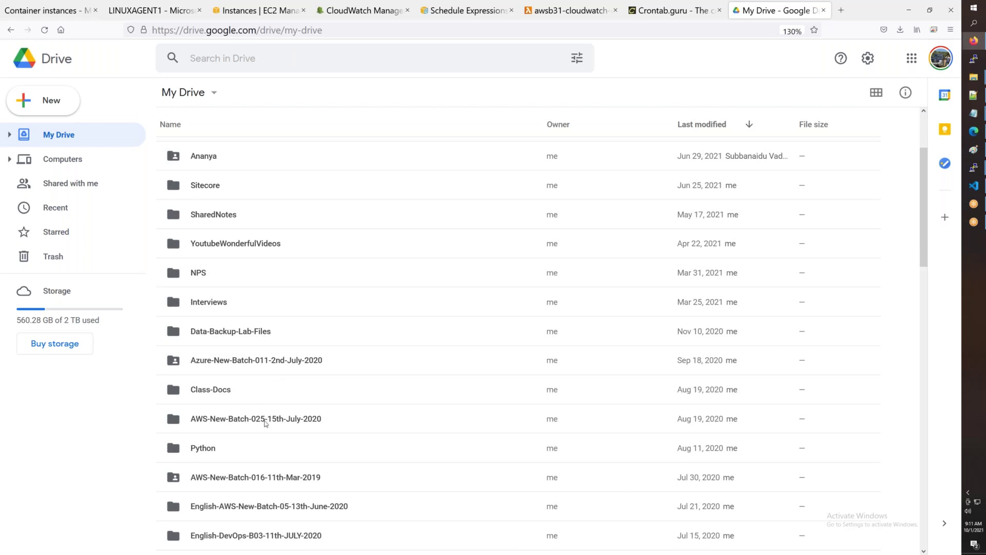
scroll(261, 329, up, 3)
double_click(273, 186)
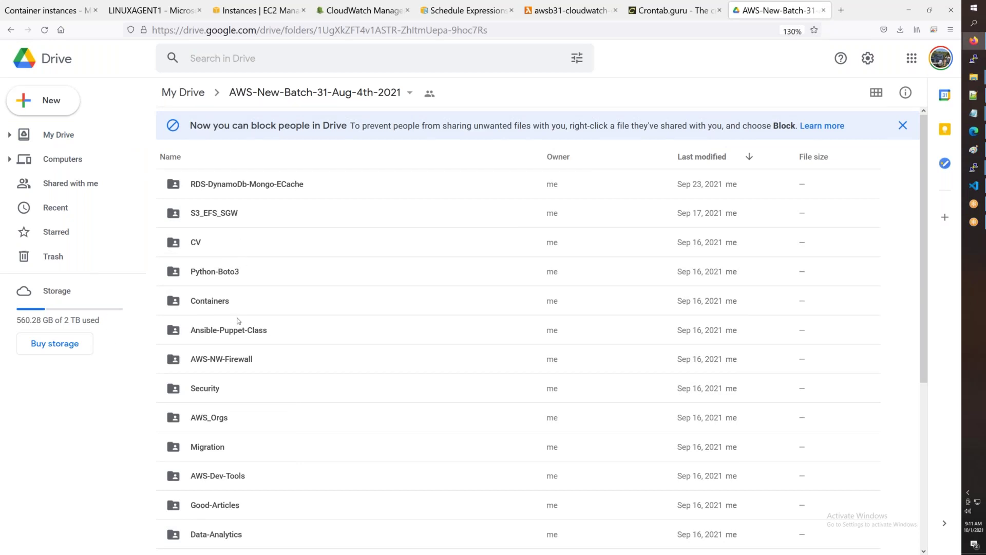
scroll(238, 321, down, 8)
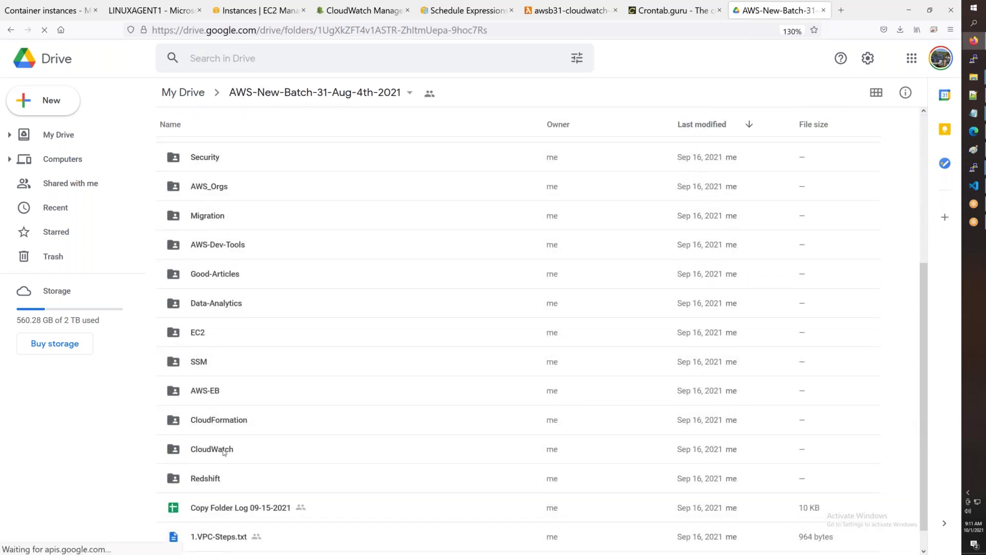
double_click(212, 449)
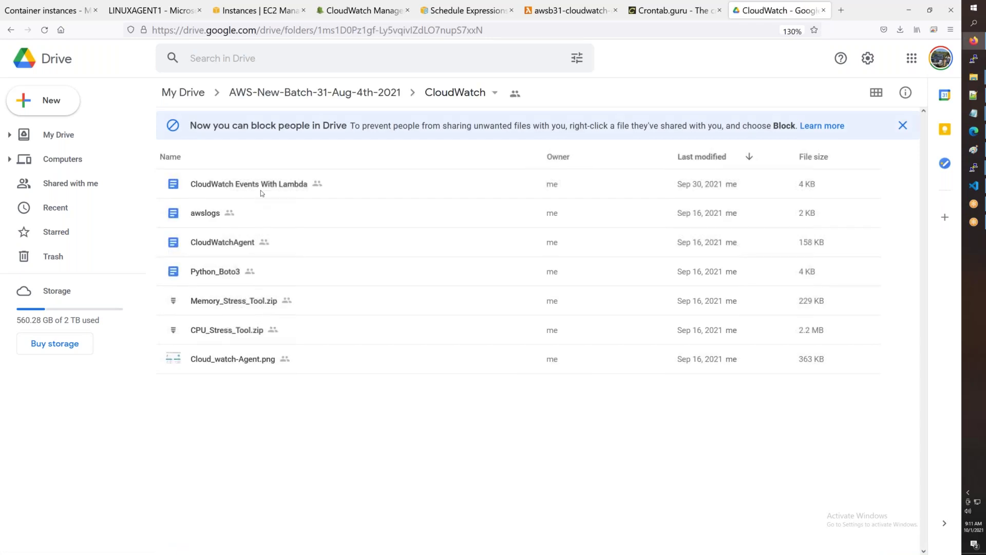
double_click(262, 187)
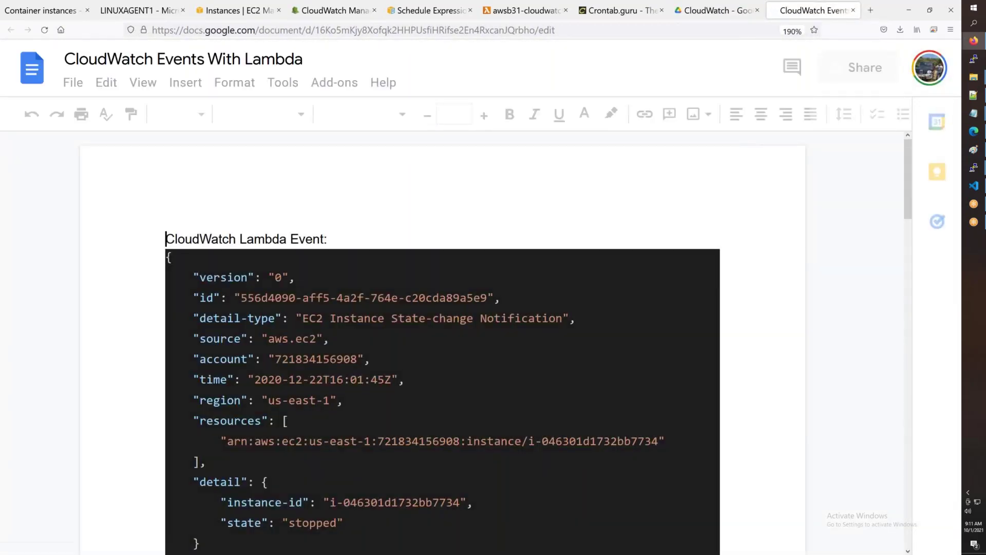
Step: Examine the sample CloudWatch Lambda event JSON in the document, including its resources, instance-id and state entries
scroll(333, 373, down, 1)
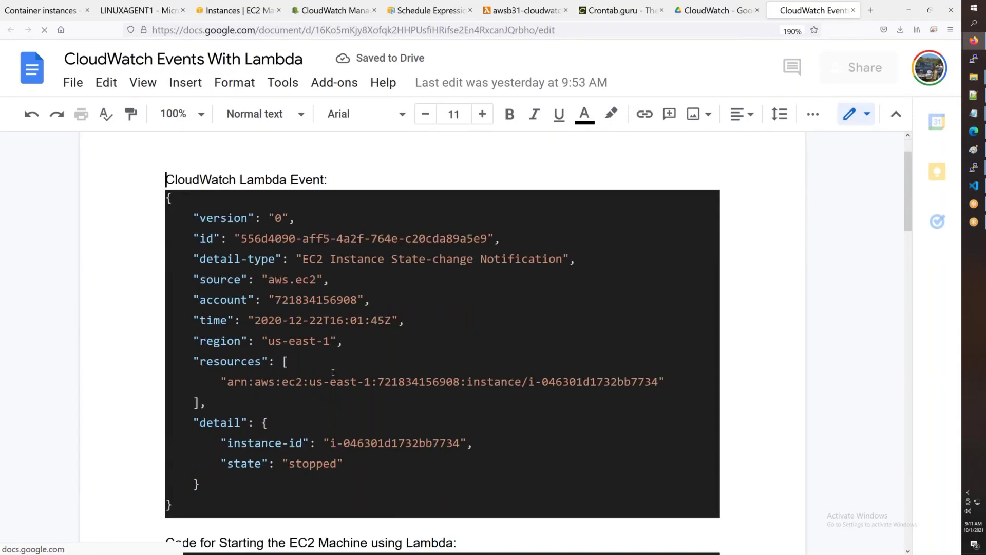
drag(246, 534, 160, 175)
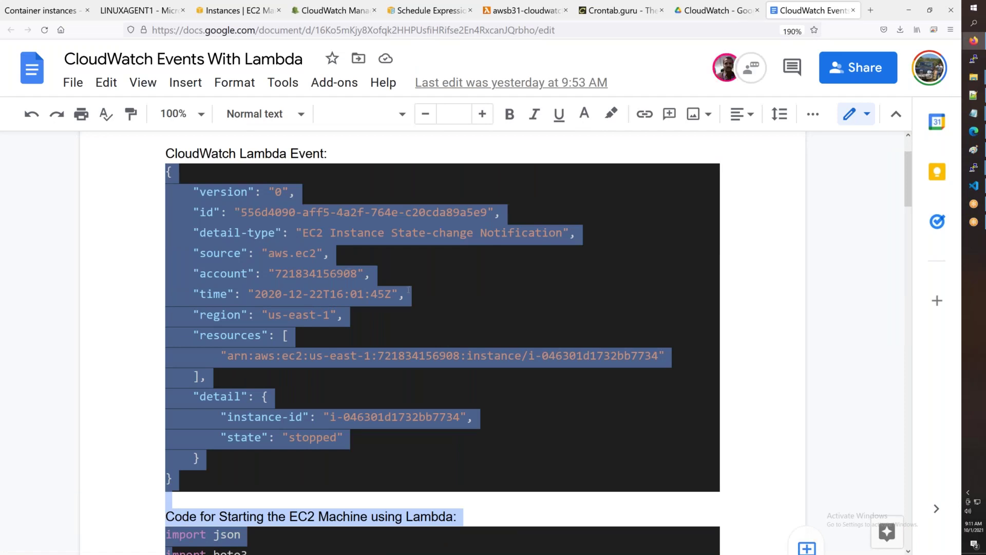
click(409, 290)
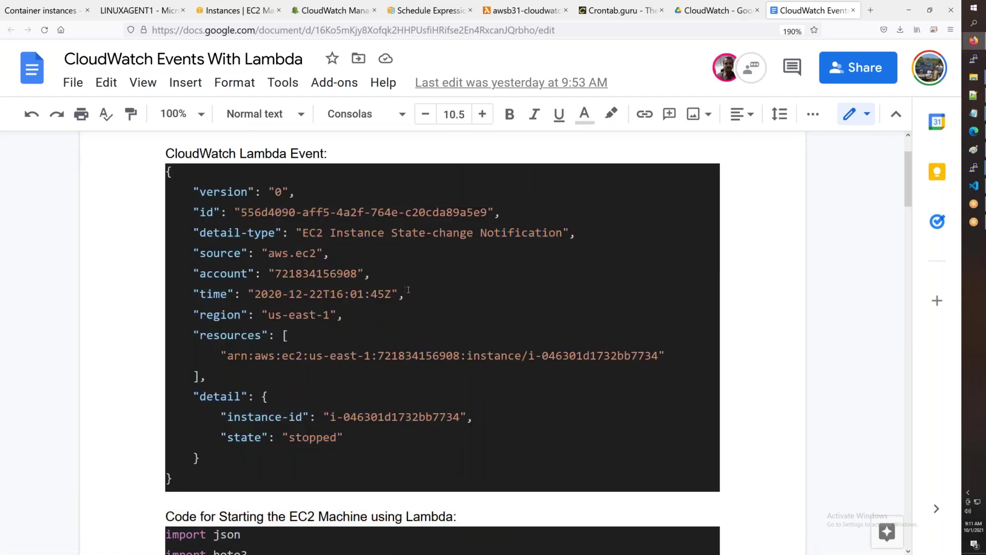
click(235, 191)
drag(272, 191, 316, 274)
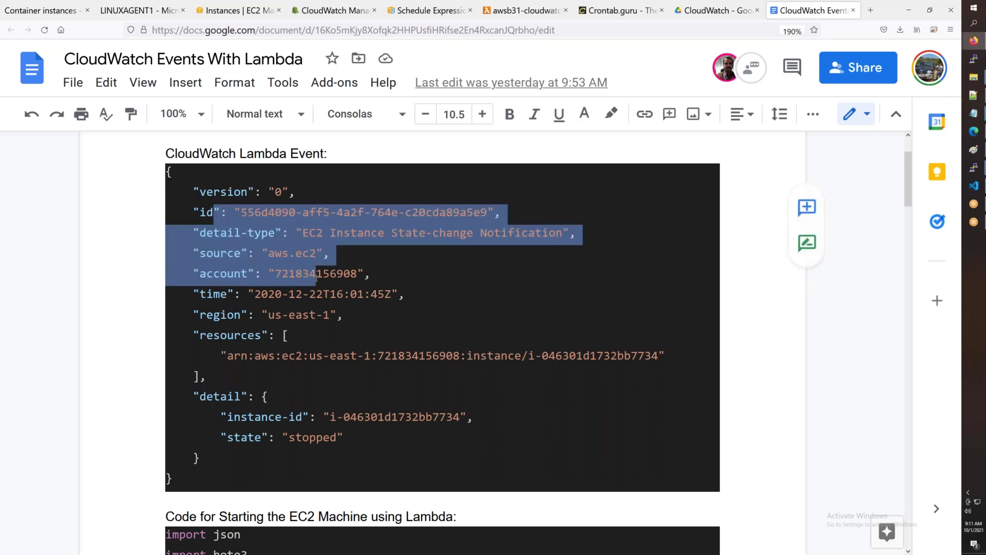
drag(675, 363, 460, 367)
drag(483, 420, 268, 438)
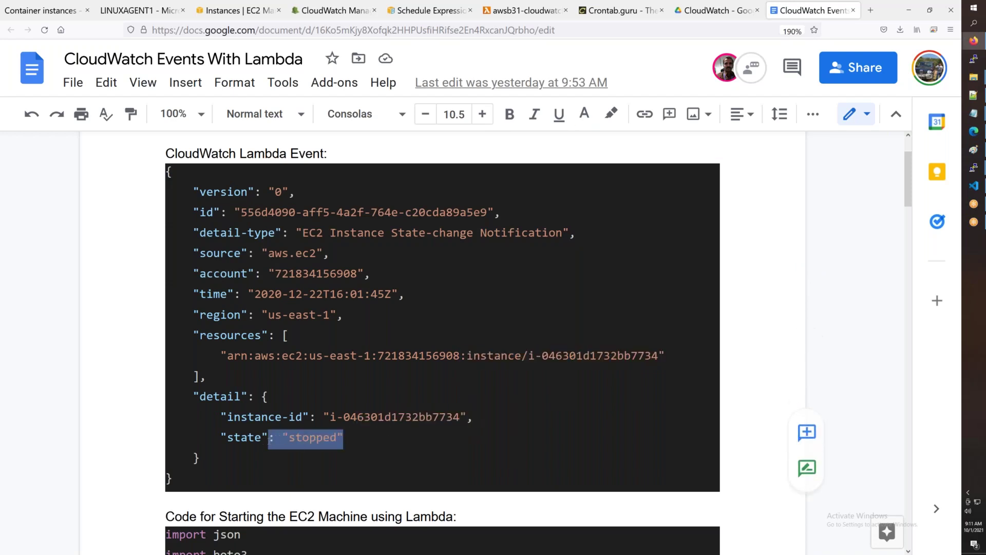
drag(175, 486, 164, 174)
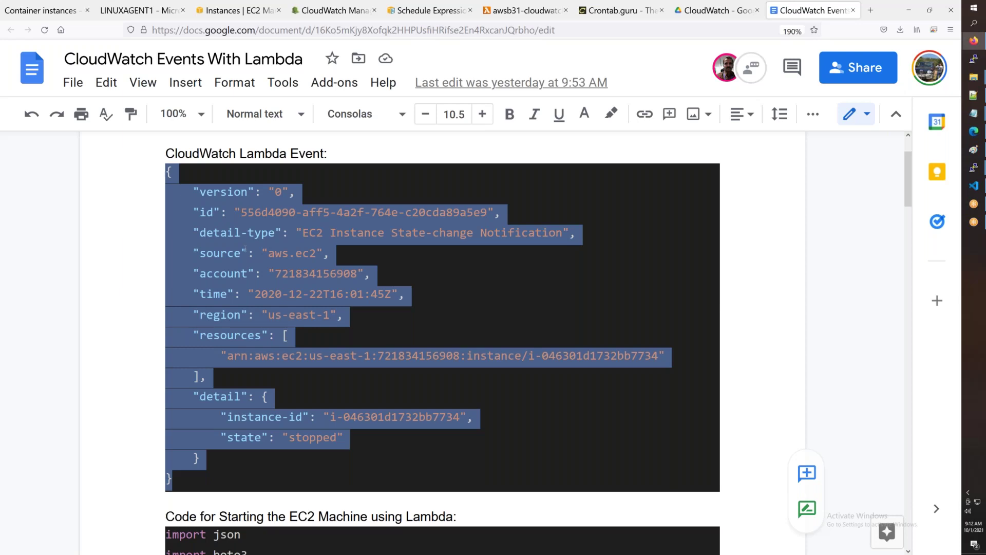
Step: Examine the lambda_handler definition and its event and context parameters in the code for starting the EC2 machine
scroll(233, 326, down, 5)
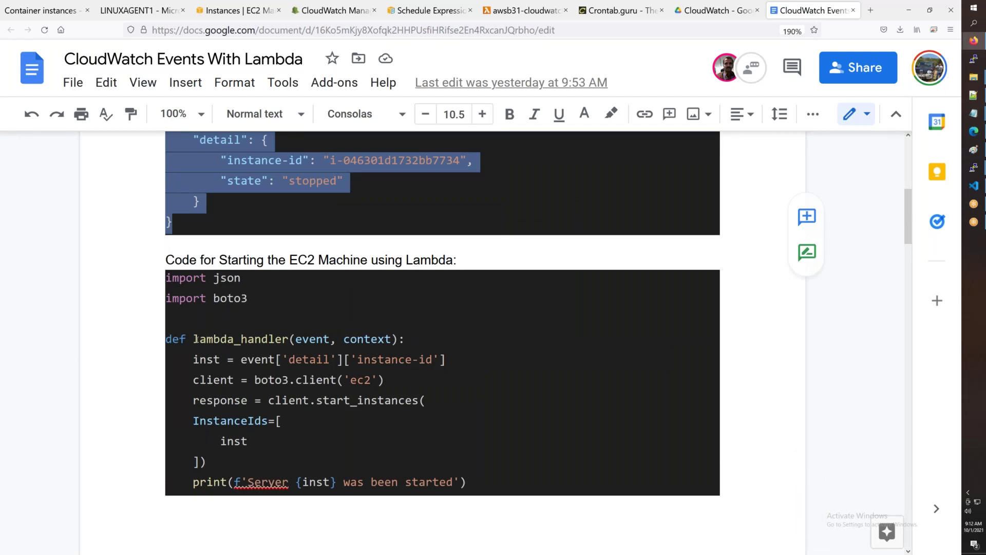
drag(198, 339, 289, 340)
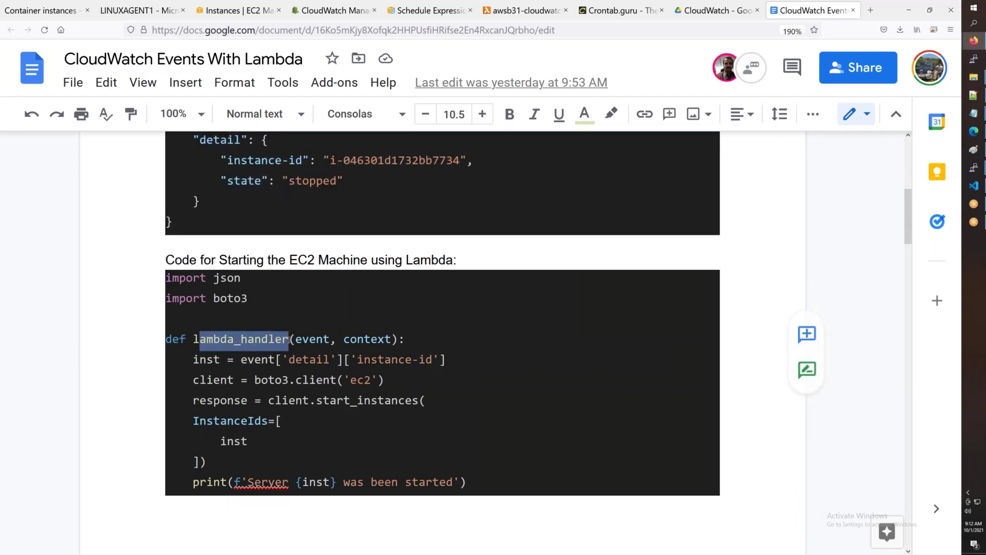
click(332, 316)
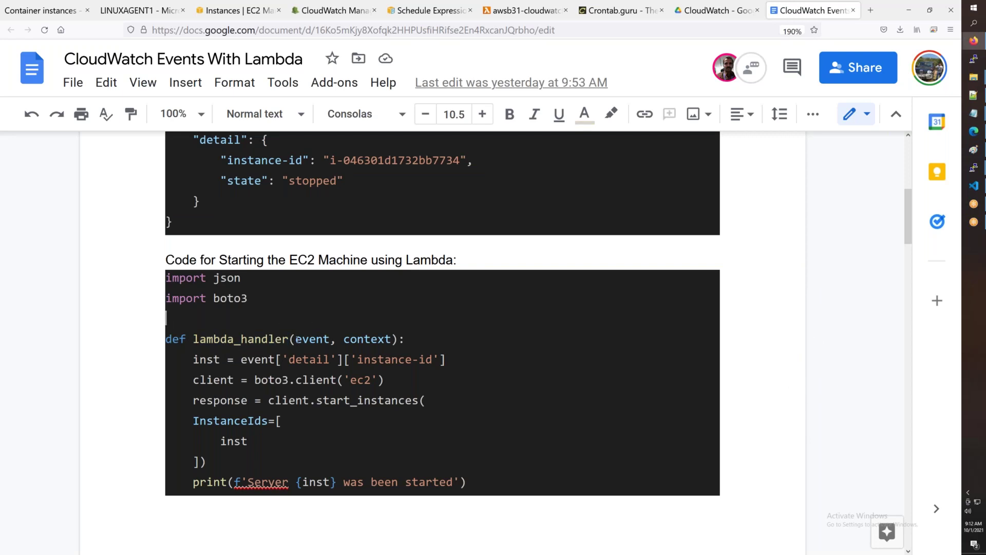
drag(296, 339, 303, 340)
drag(397, 339, 193, 339)
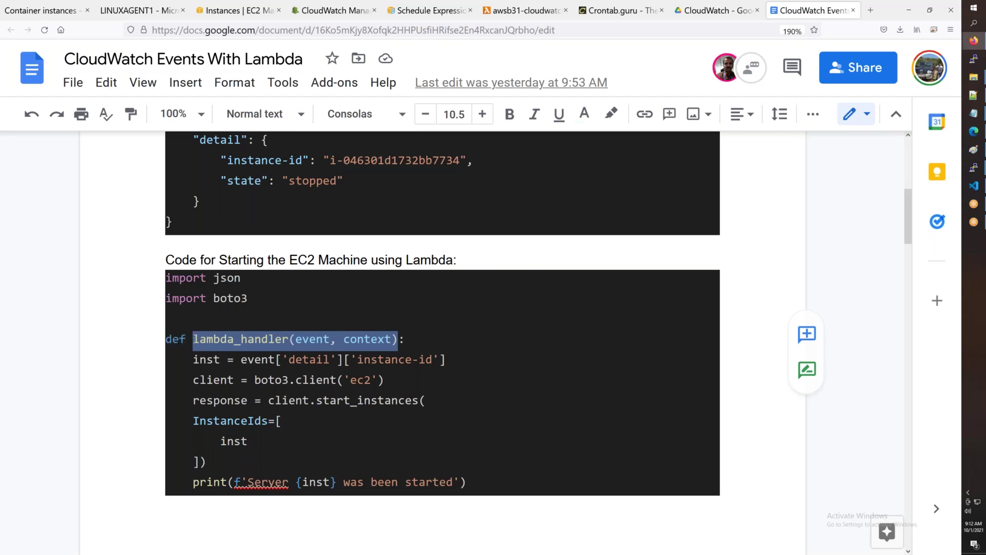
Step: Open a command-line window and start an ipython session in it
key(super+s)
text(bash)
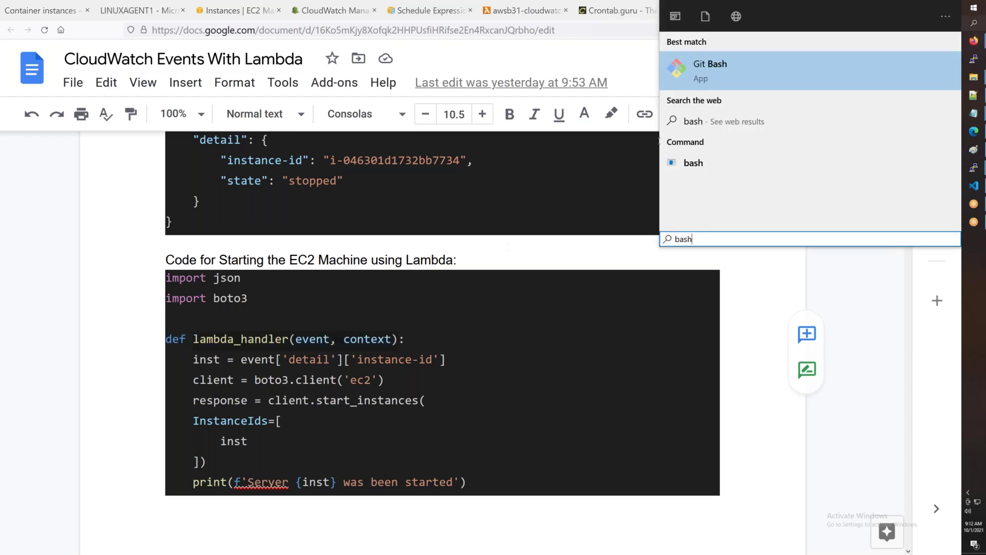
key(Return)
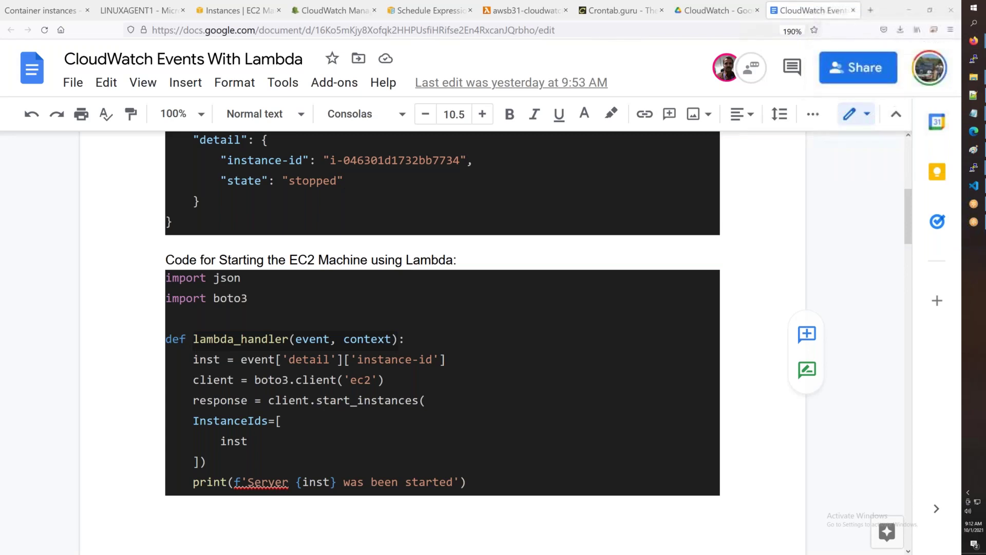
text(ipython)
key(Return)
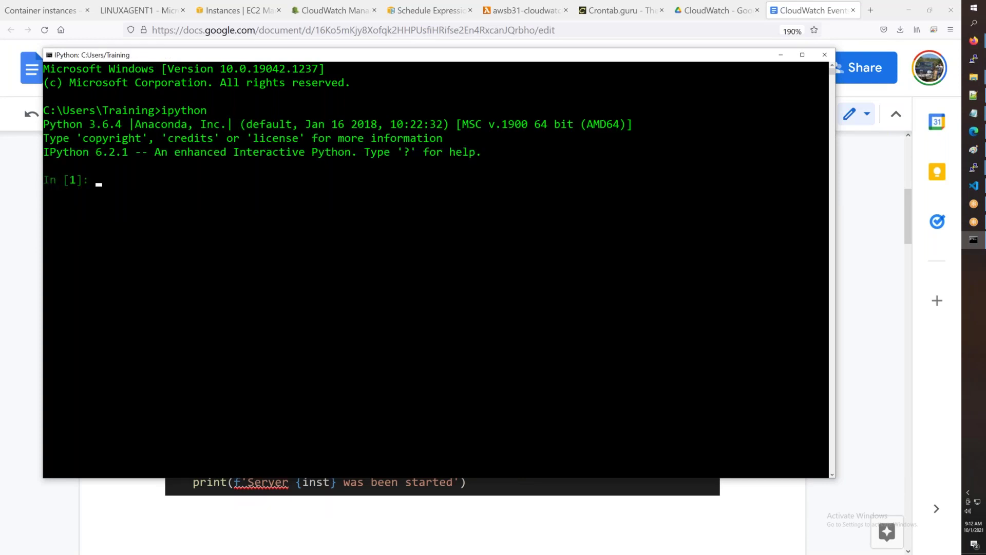
Step: Define a Python function multiply(a,b) that returns a*b
text(def multiply(a,b):)
key(Return)
text(retur)
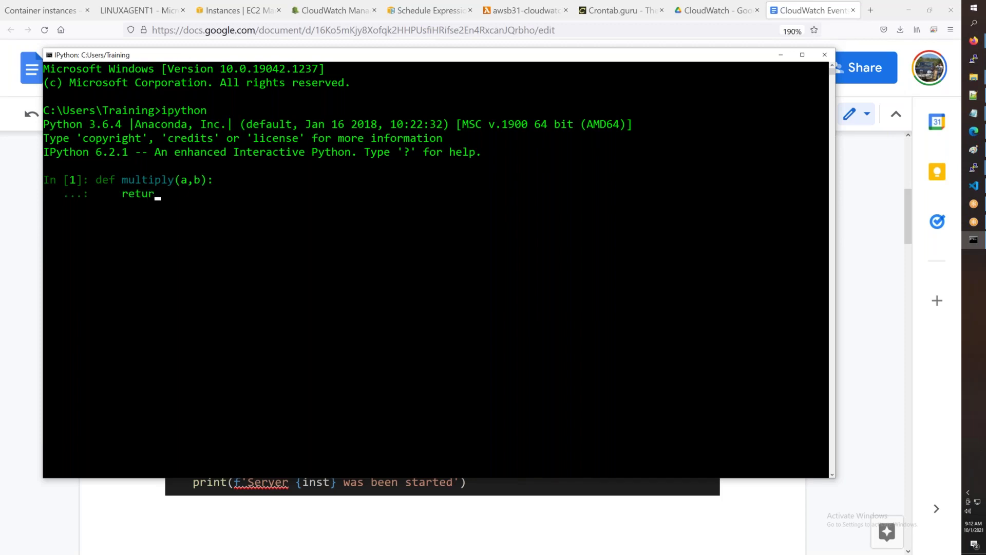
text(n a*b)
key(Return)
key(Return)
Step: Run multiply(4,5) and highlight its arguments, the a,b parameters and the return line of the function
text(multiply)
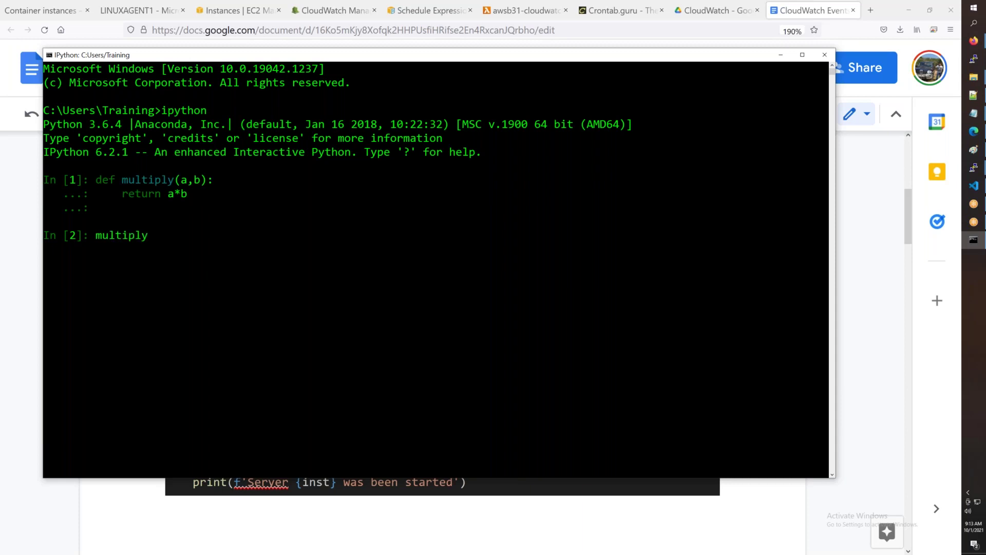
text((4,5))
key(Return)
drag(180, 180, 200, 184)
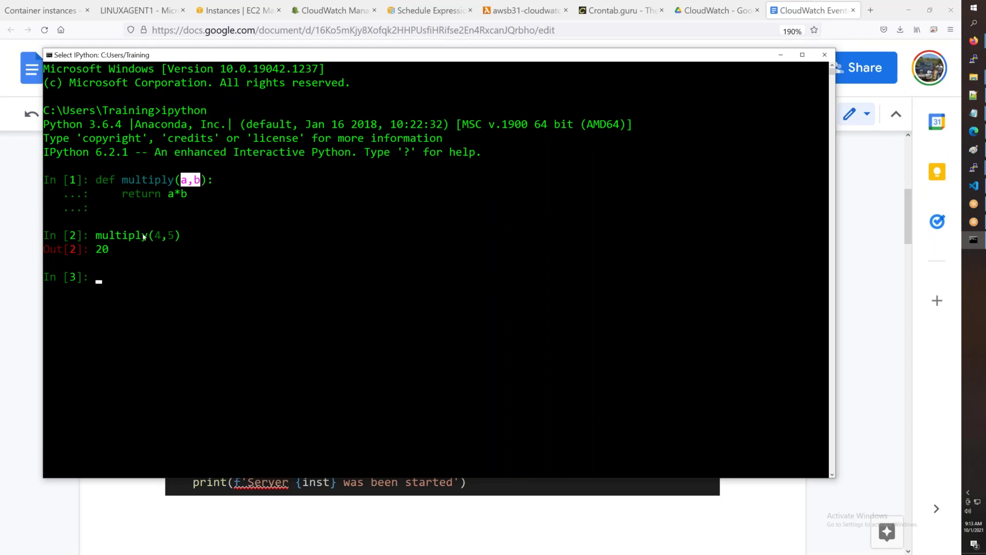
drag(155, 237, 166, 239)
drag(183, 187, 204, 184)
drag(125, 195, 187, 199)
click(187, 199)
Step: Return to the document and highlight lambda_handler's event and context parameters and the sample event JSON passed to it
key(alt+Tab)
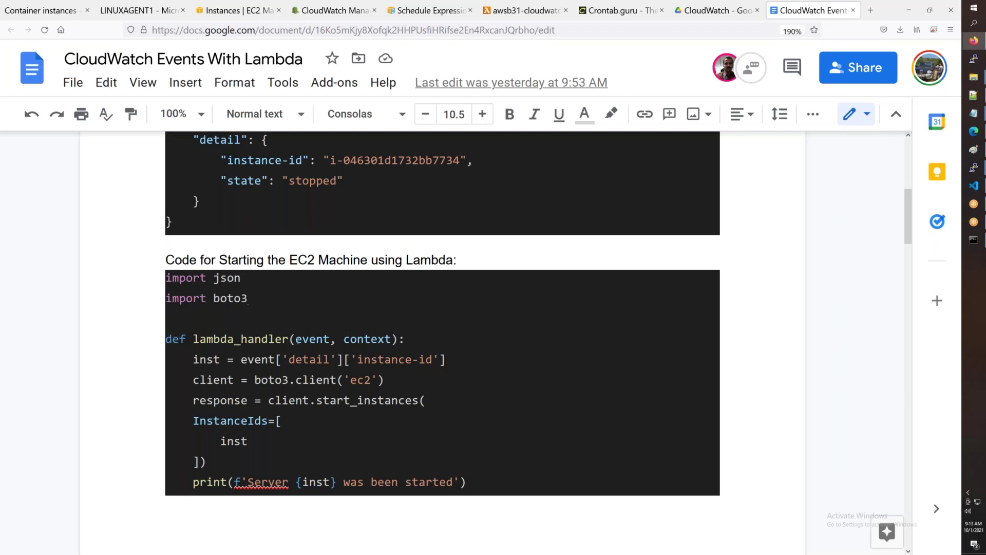
double_click(206, 343)
drag(296, 339, 391, 340)
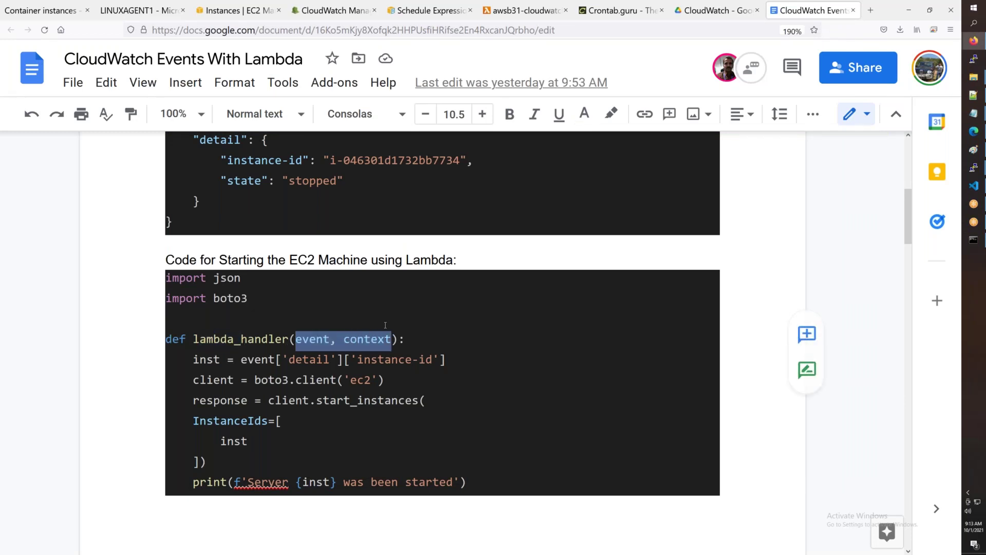
click(370, 339)
double_click(371, 339)
double_click(312, 339)
scroll(441, 329, up, 5)
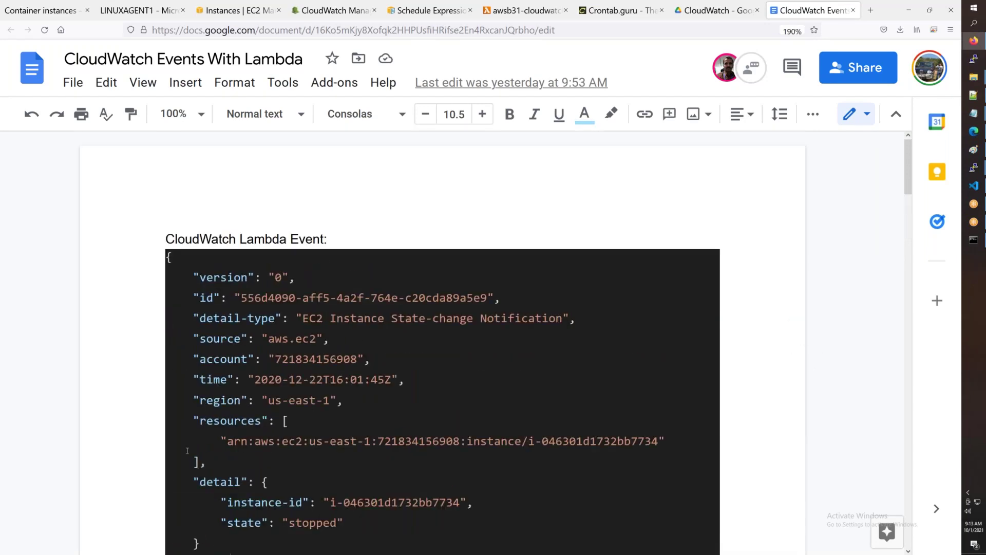
drag(173, 478, 151, 179)
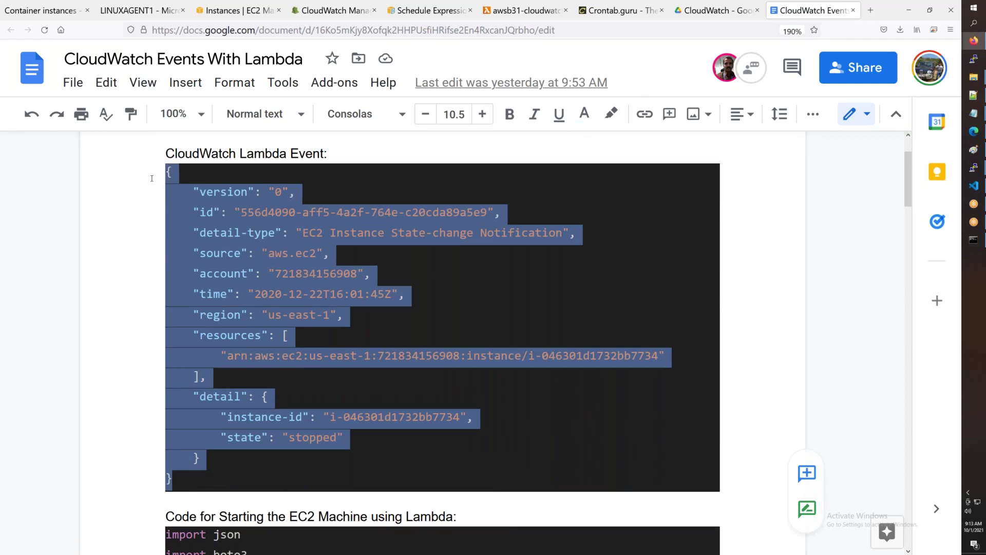
Step: Switch to the CloudWatch rule creation page and set the event pattern's service name to EC2
click(334, 15)
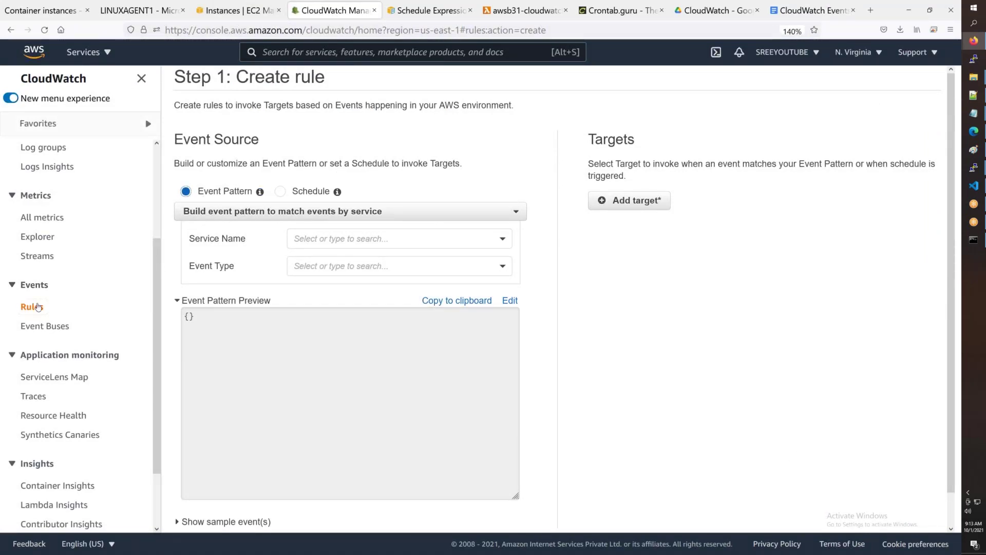
click(61, 307)
click(216, 282)
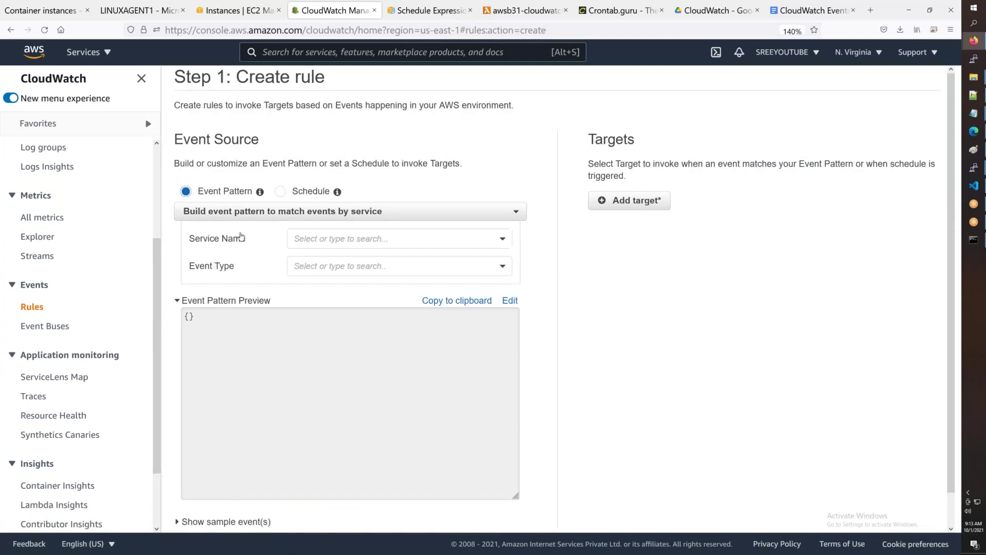
click(334, 242)
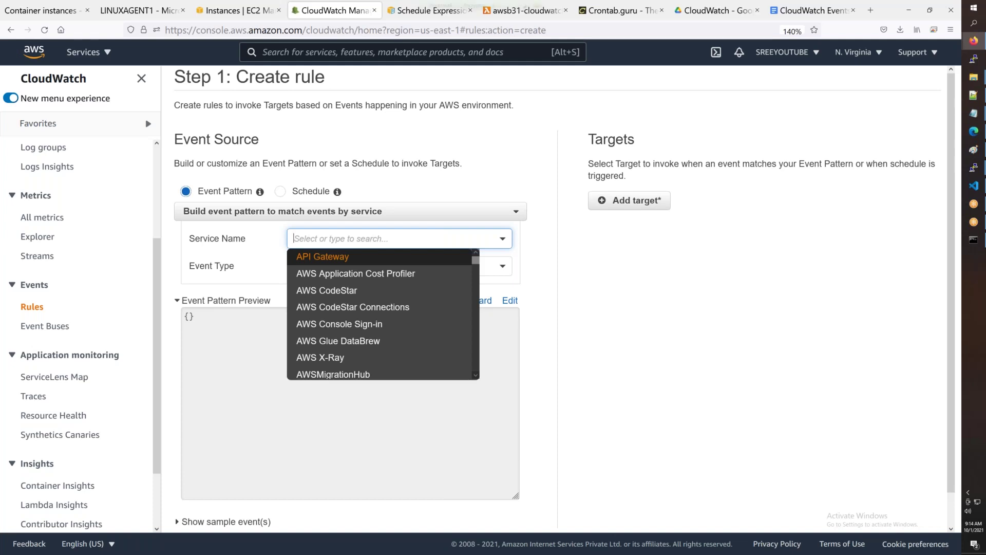
text(ec2)
click(326, 259)
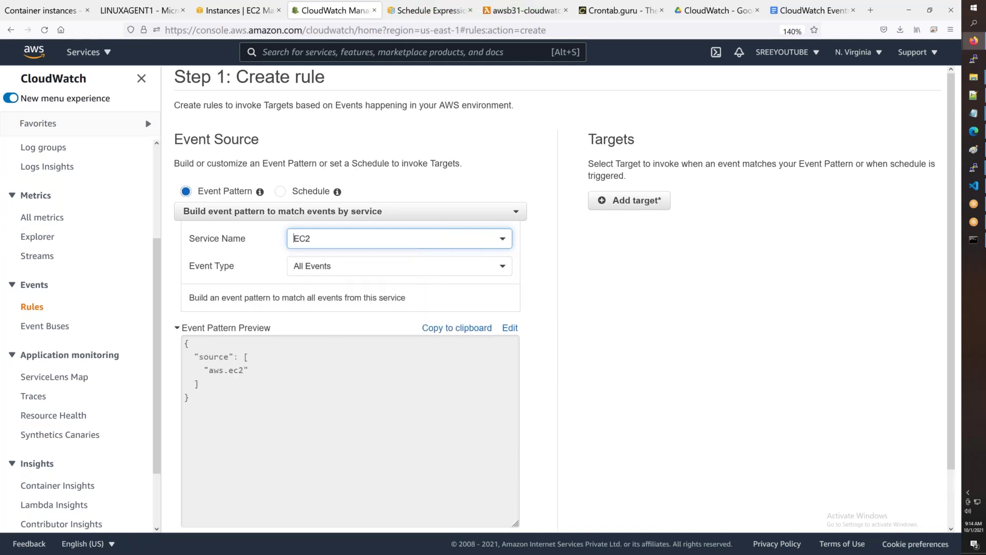
Step: Set the event type to EC2 Instance State-change Notification and limit the pattern to the specific state stopped
click(375, 267)
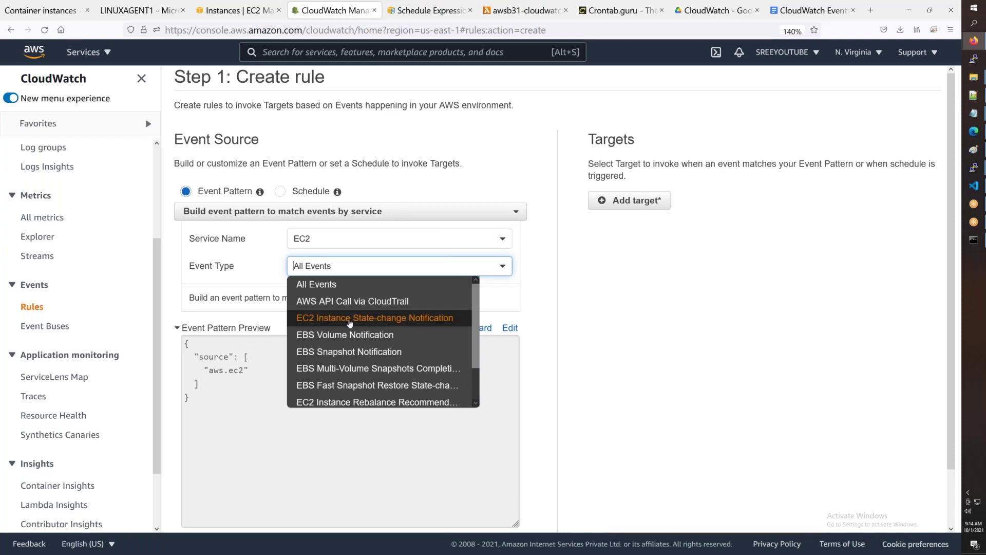
click(349, 318)
click(325, 300)
click(335, 325)
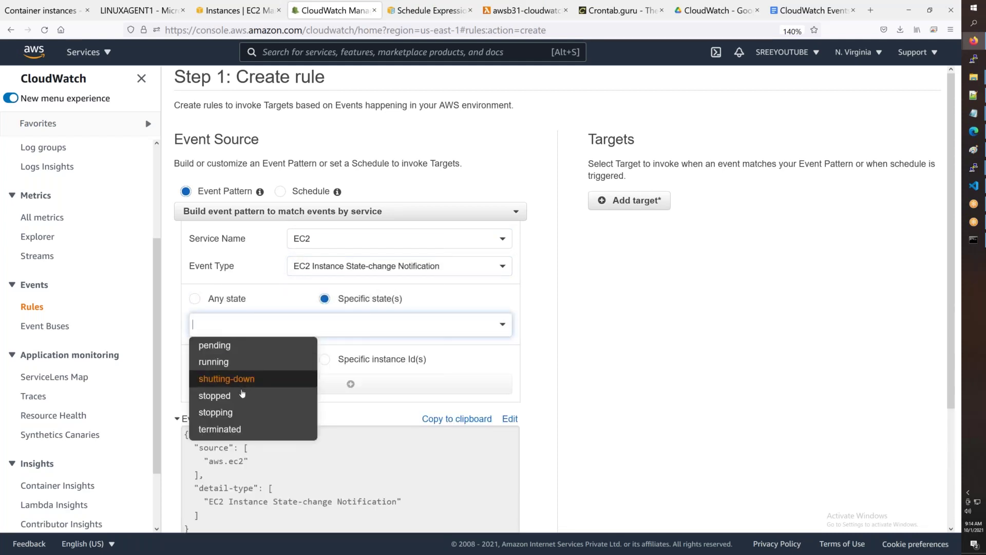
click(274, 394)
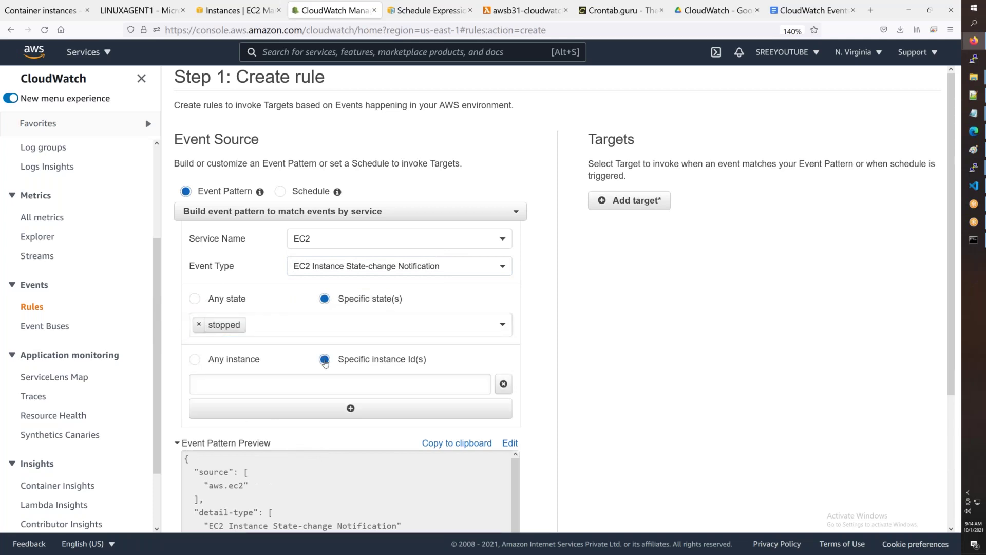
Step: Restrict the rule to TestServer-2 by copying its instance ID from the EC2 instances list into the specific instance field, and review the pattern preview
click(237, 11)
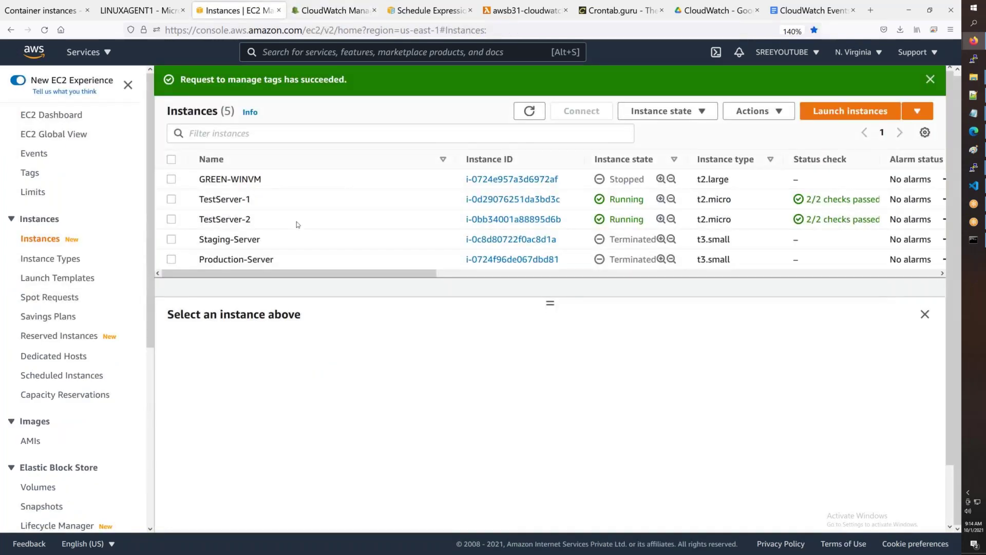
click(564, 219)
drag(563, 219, 467, 226)
key(ctrl+c)
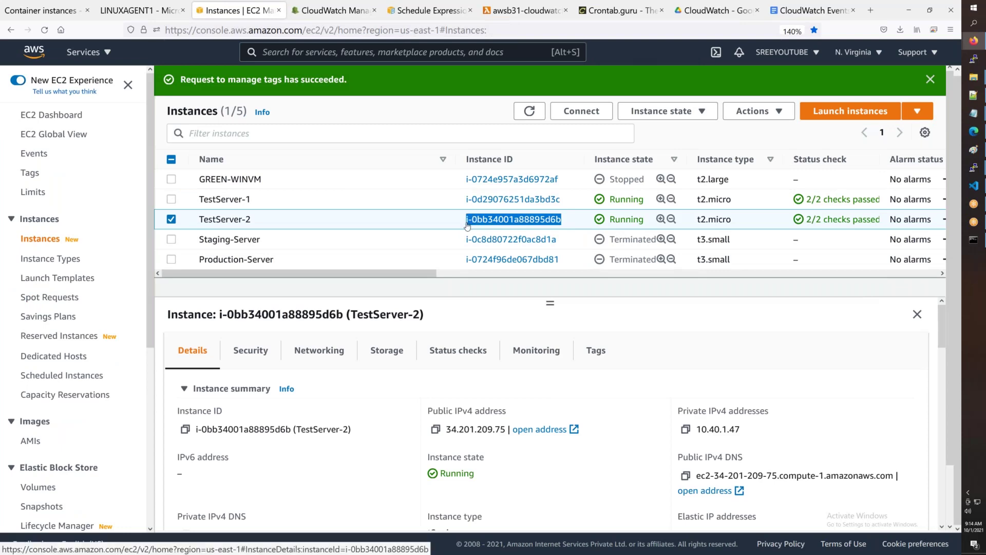
click(329, 11)
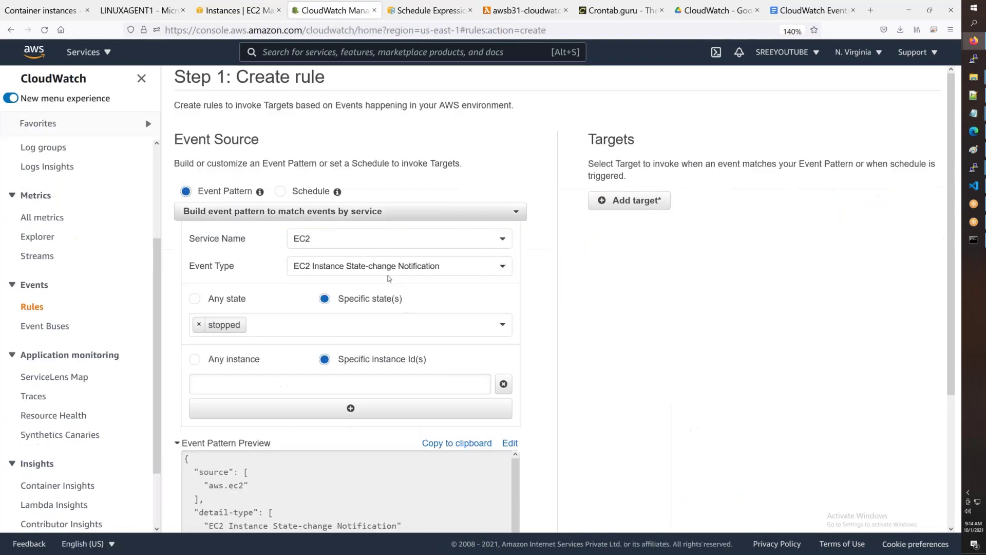
click(308, 383)
key(ctrl+v)
key(Tab)
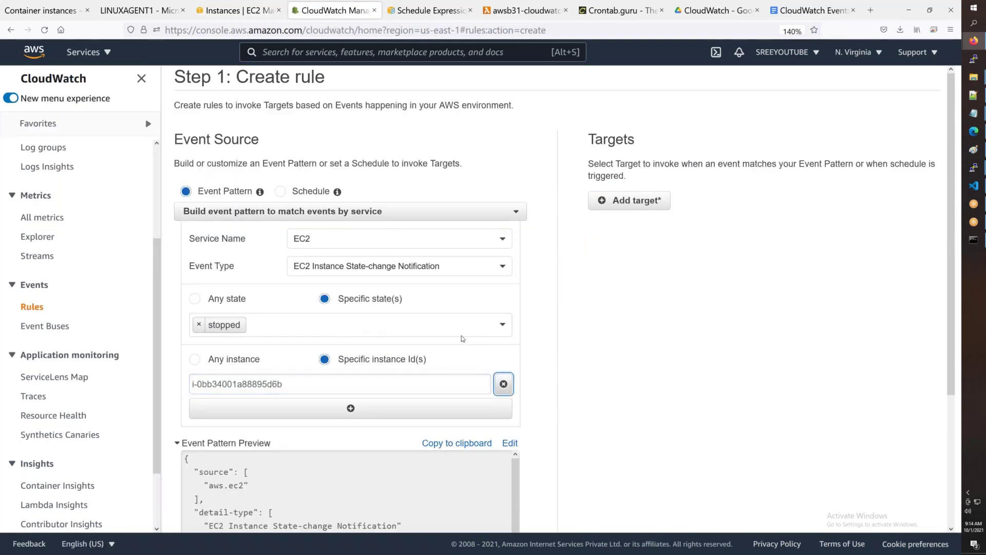
scroll(480, 333, down, 3)
scroll(479, 334, up, 1)
scroll(480, 334, down, 1)
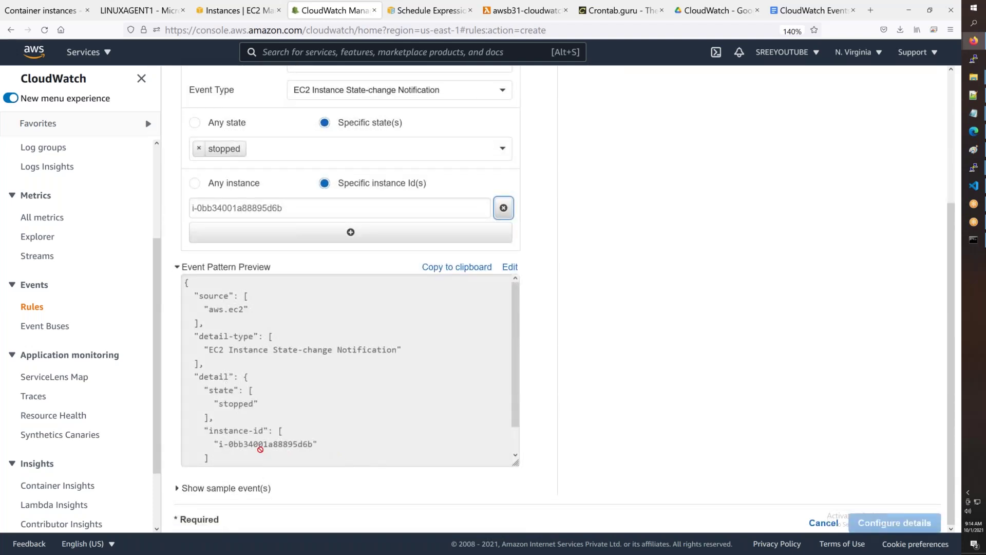
scroll(261, 449, up, 3)
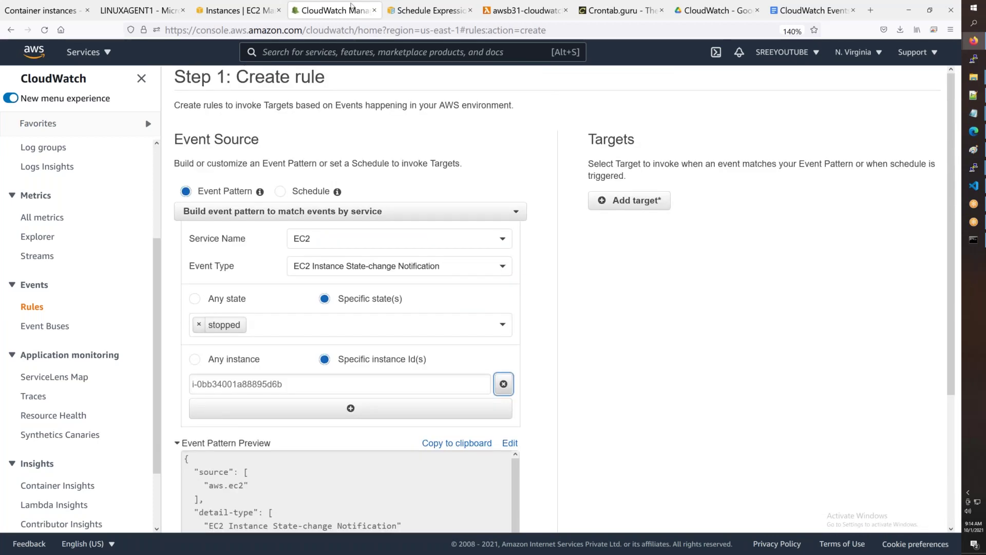
Step: Switch to the Lambda console and copy the existing backup function's name, awsb31-cloudwatch-events-backup-schedule
click(542, 19)
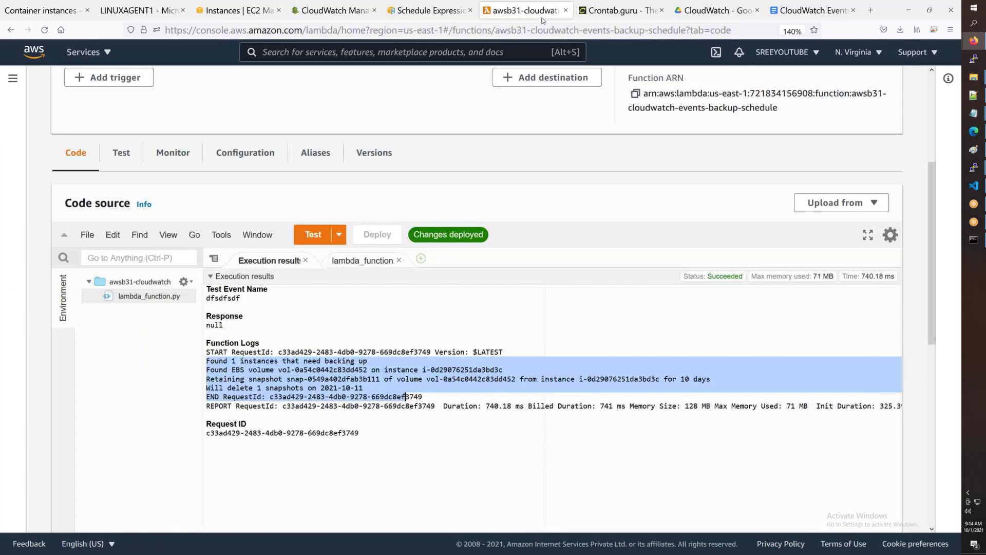
scroll(376, 111, up, 3)
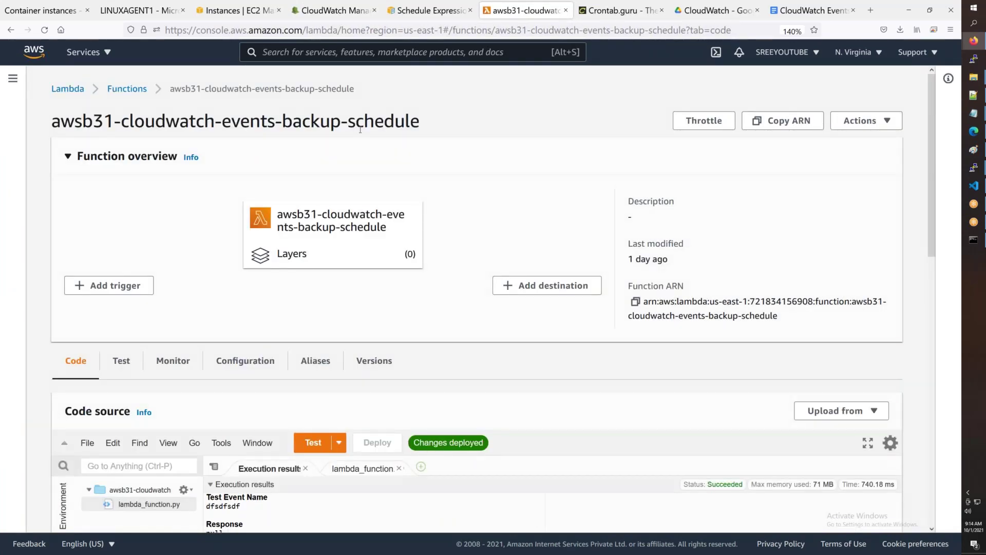
drag(440, 123, 51, 122)
key(ctrl+c)
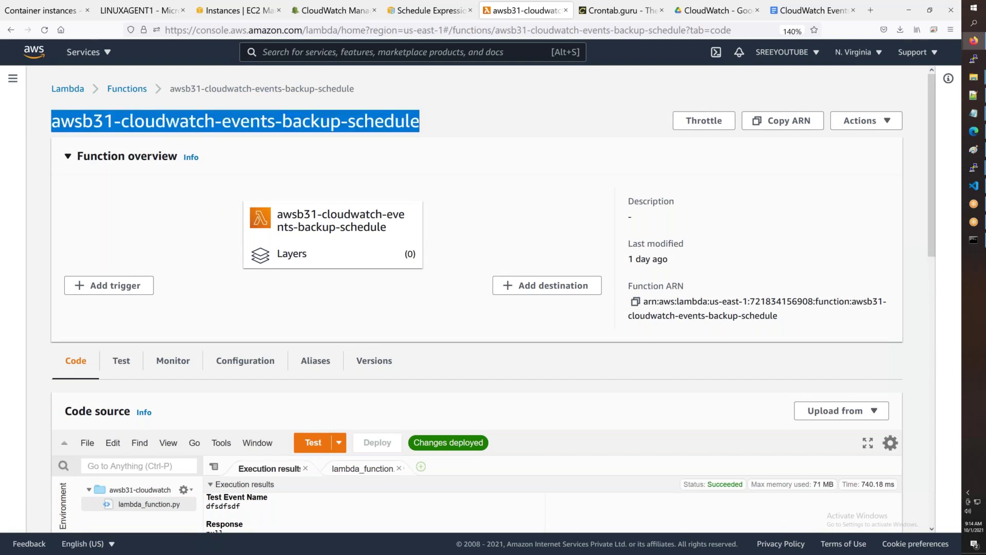
Step: Start a new Lambda function authored from scratch and name it awsb31-cloudwatch-events-ec2-restart, reusing the copied name's prefix
click(136, 92)
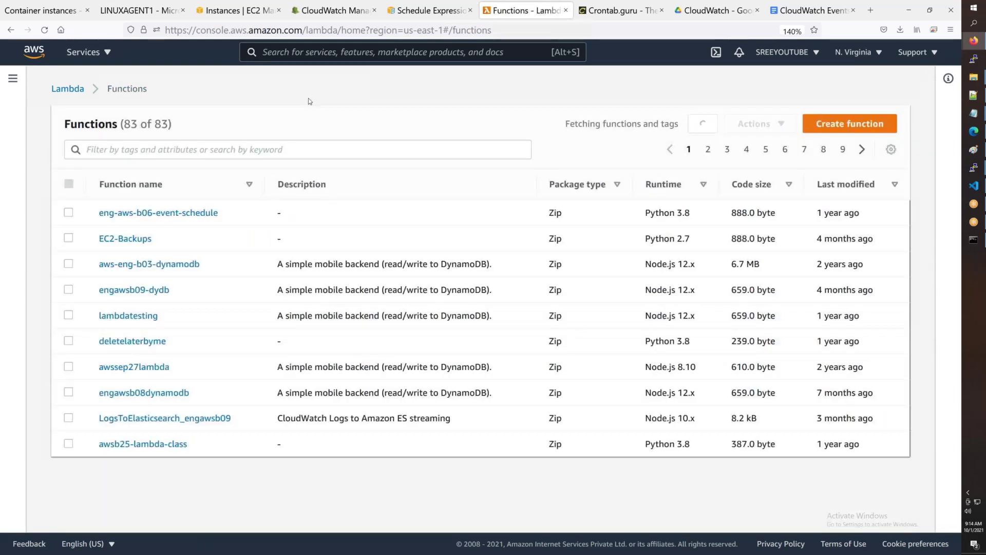
click(850, 123)
click(189, 352)
key(ctrl+v)
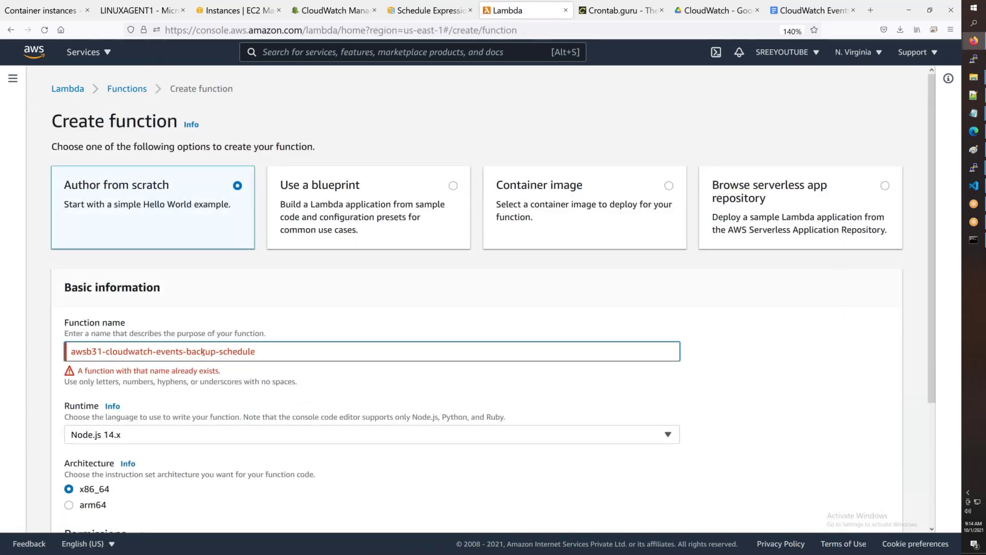
drag(188, 351, 410, 342)
text(ec2-)
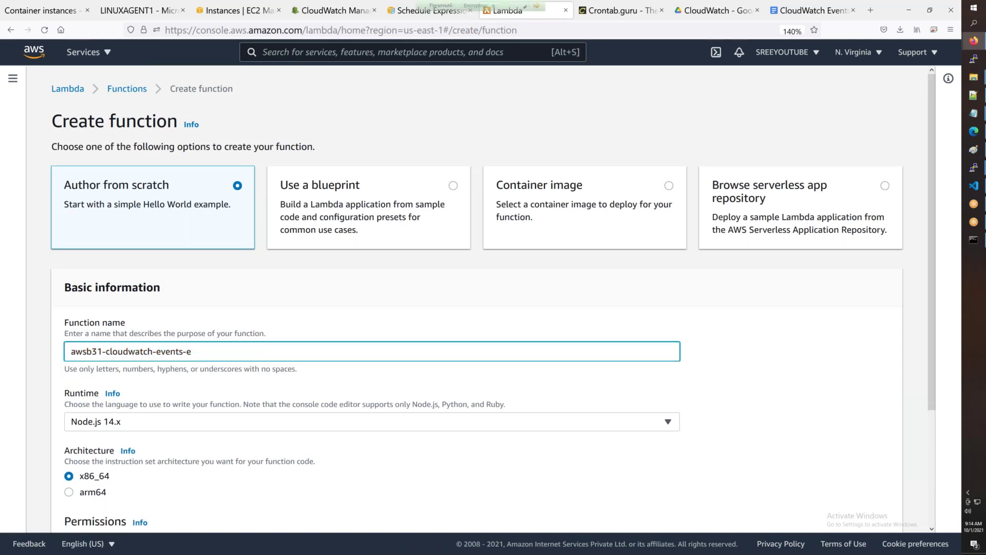
text(restart)
key(Tab)
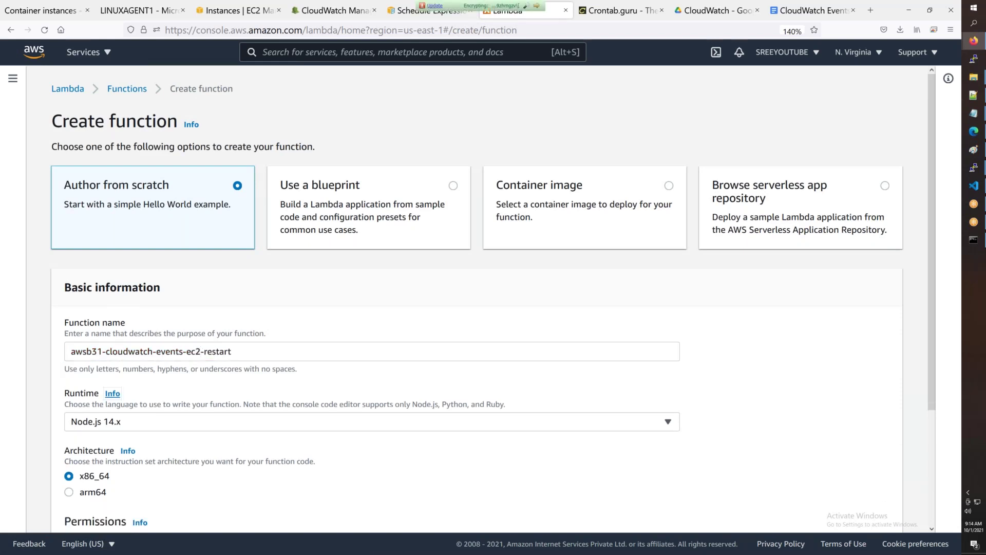
Step: Set the new function's runtime to Python 3.6, keep the x86_64 architecture, and create the function
scroll(403, 337, down, 1)
scroll(391, 331, down, 3)
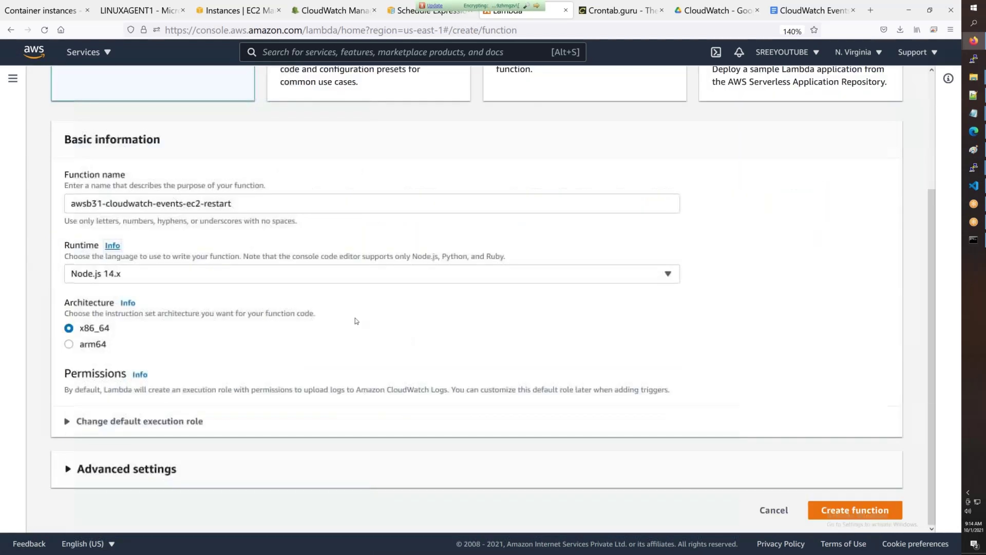
click(140, 274)
click(135, 396)
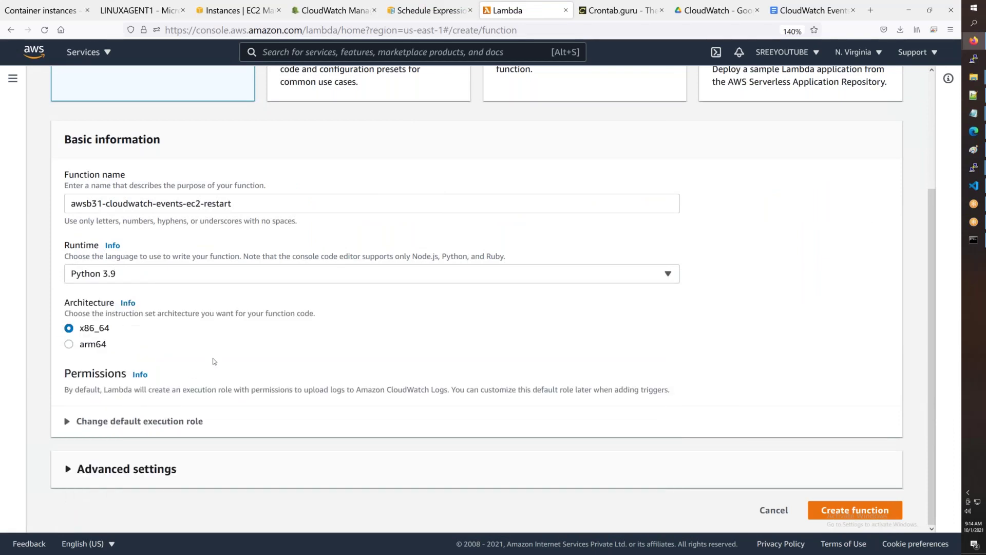
click(198, 275)
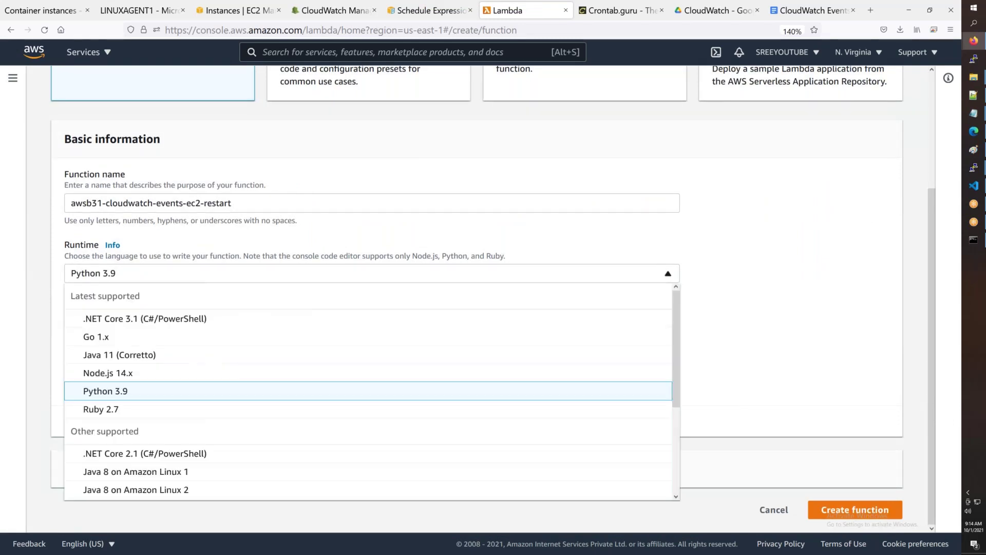
scroll(154, 385, down, 3)
click(339, 391)
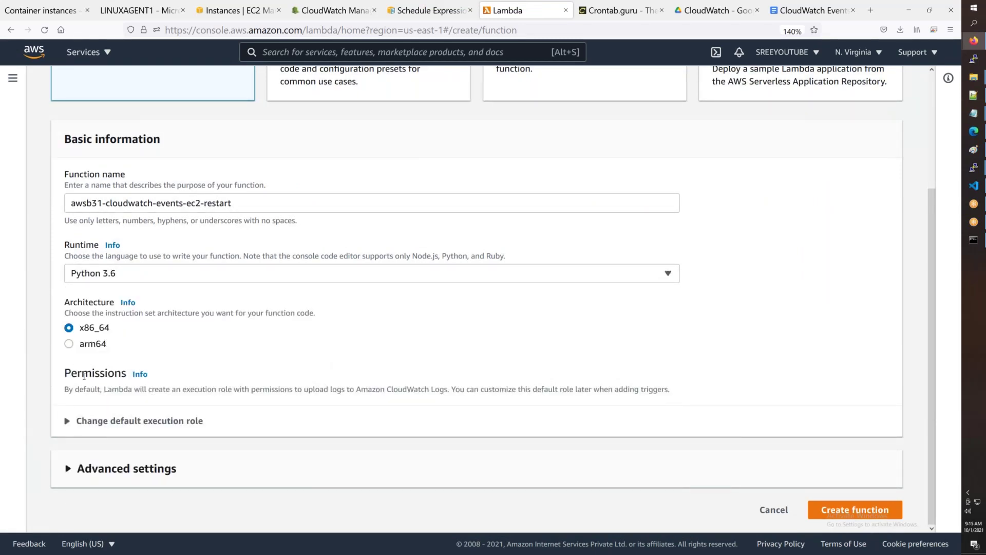
click(856, 517)
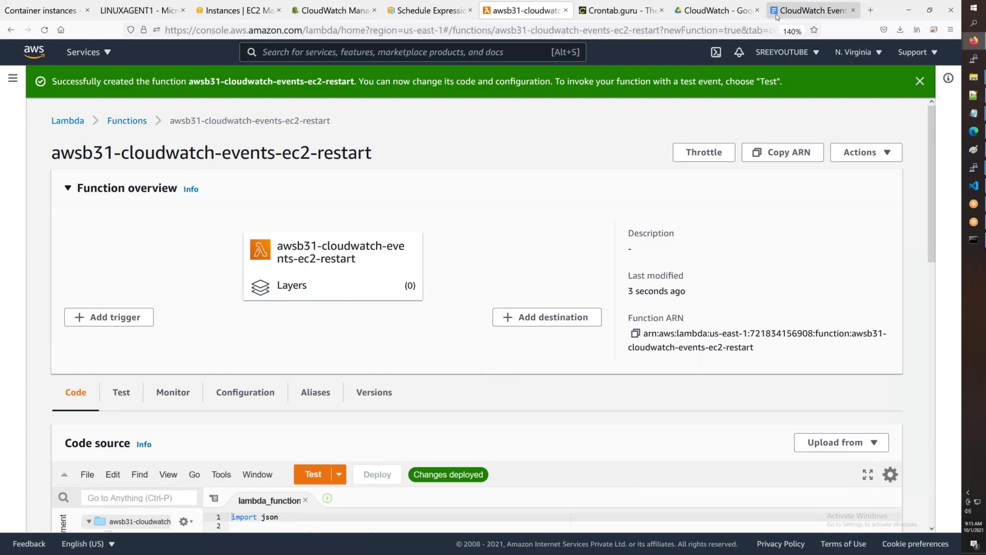
Step: In the CloudWatch Events With Lambda document, copy the whole code block for starting the EC2 machine using Lambda
click(813, 10)
scroll(344, 344, down, 10)
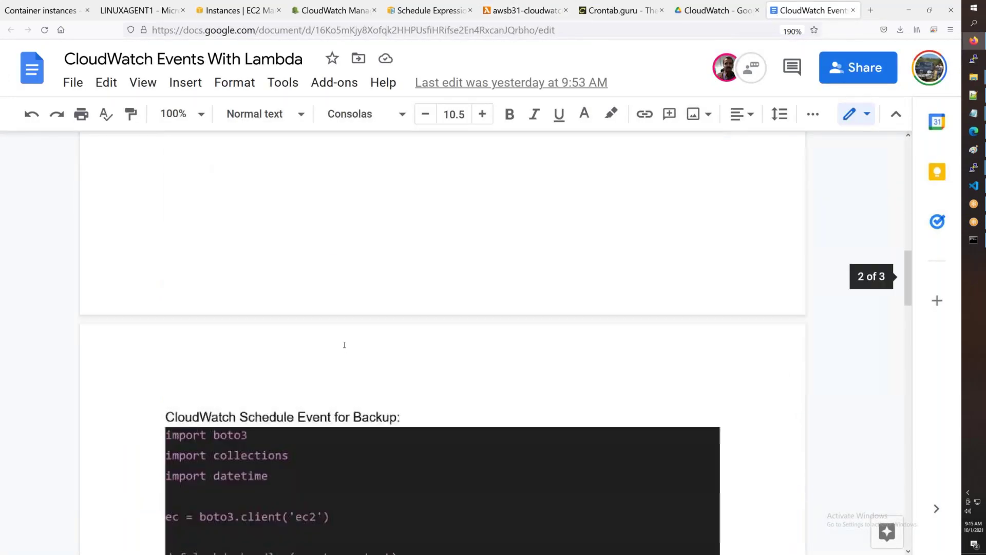
scroll(344, 344, up, 4)
scroll(344, 344, up, 5)
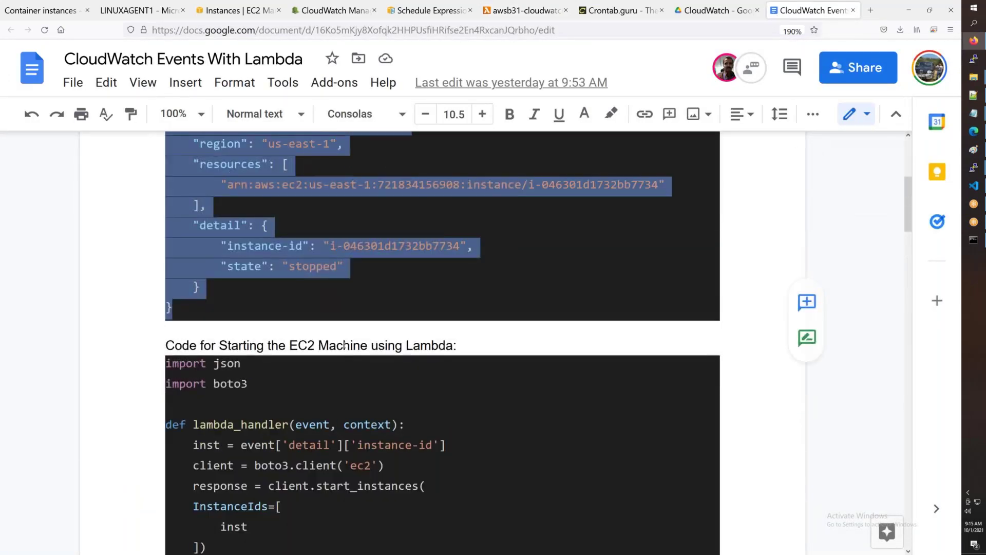
scroll(343, 355, down, 2)
scroll(343, 358, down, 3)
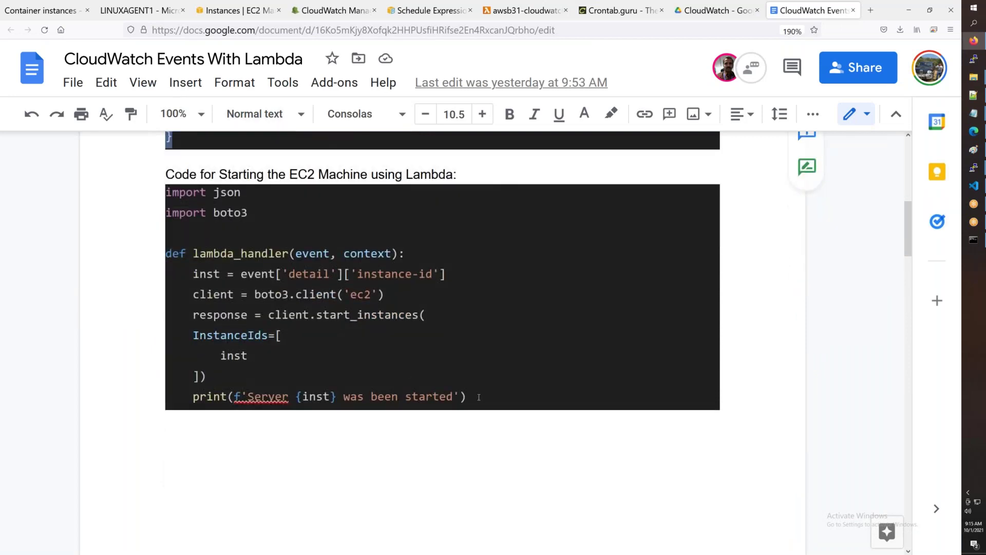
scroll(471, 389, down, 5)
scroll(470, 389, up, 7)
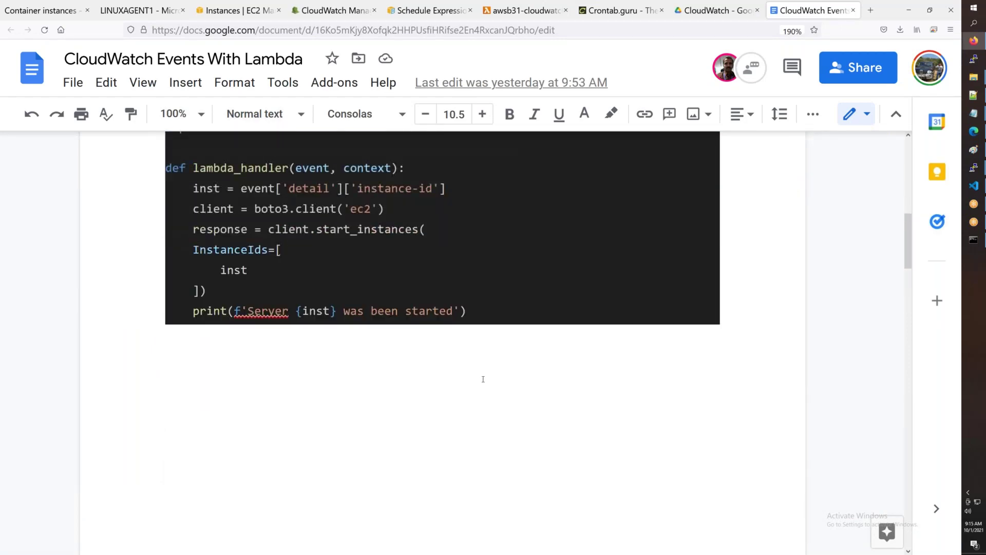
drag(467, 482, 165, 278)
key(ctrl+c)
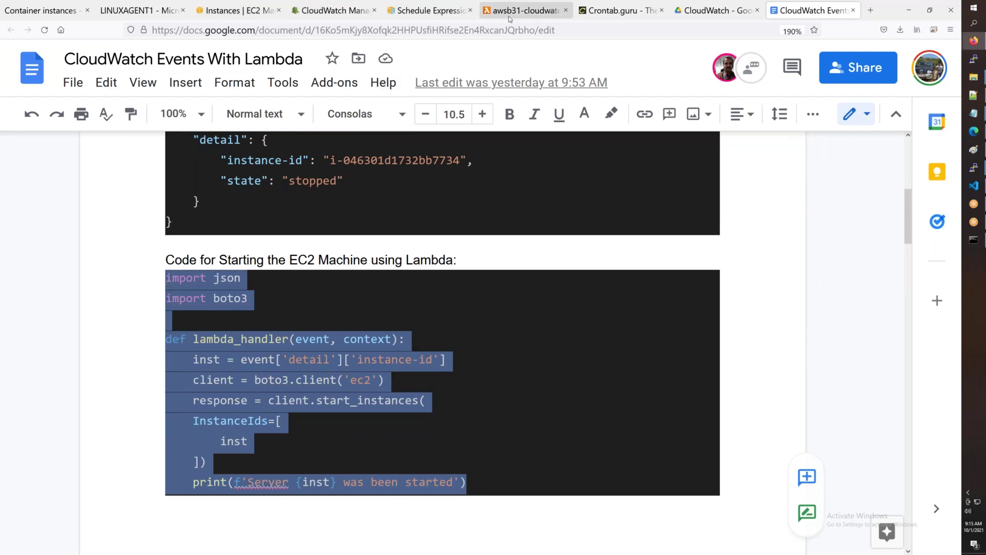
Step: Replace the default code in the new function's lambda_function file with the copied EC2 start code and deploy it
click(524, 10)
scroll(313, 344, down, 5)
drag(267, 313, 234, 239)
key(ctrl+v)
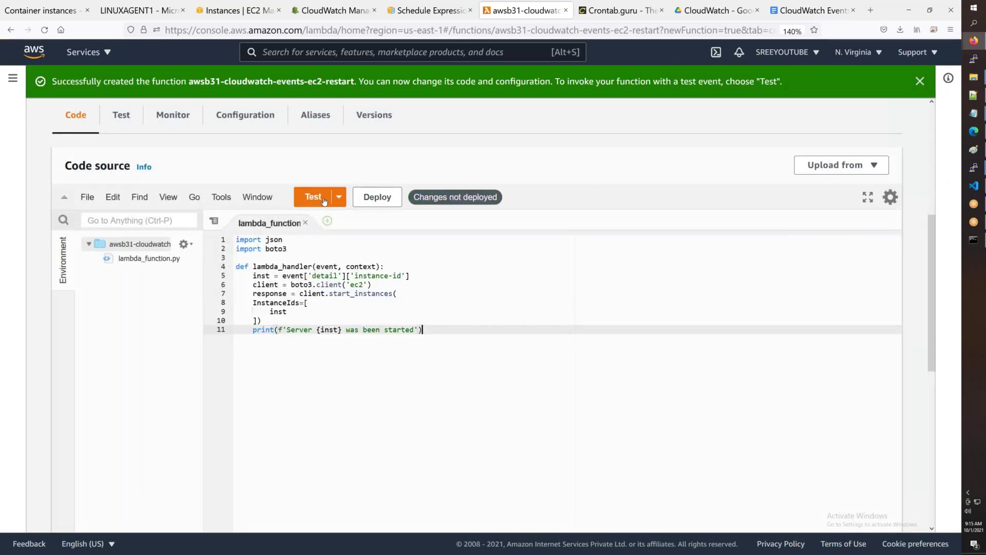
click(364, 199)
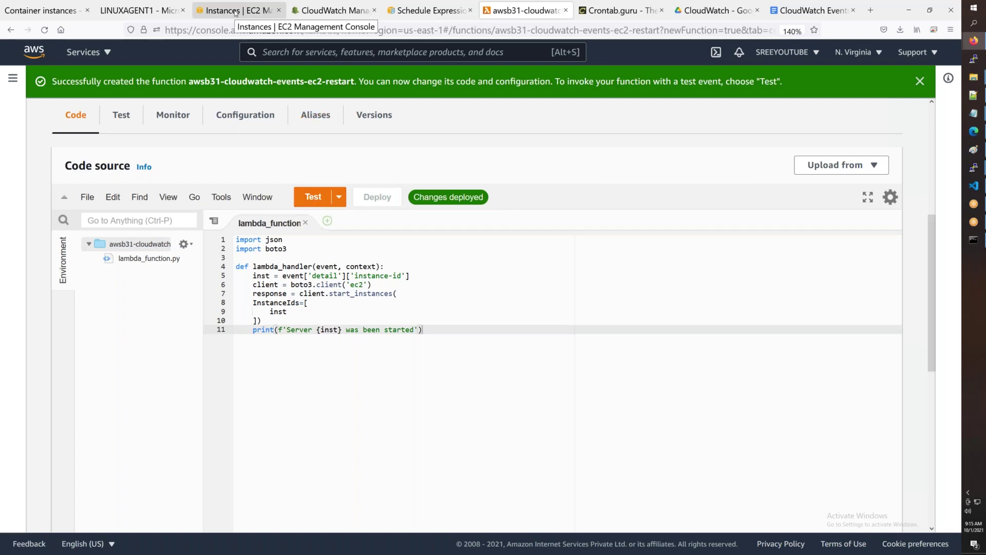
click(236, 13)
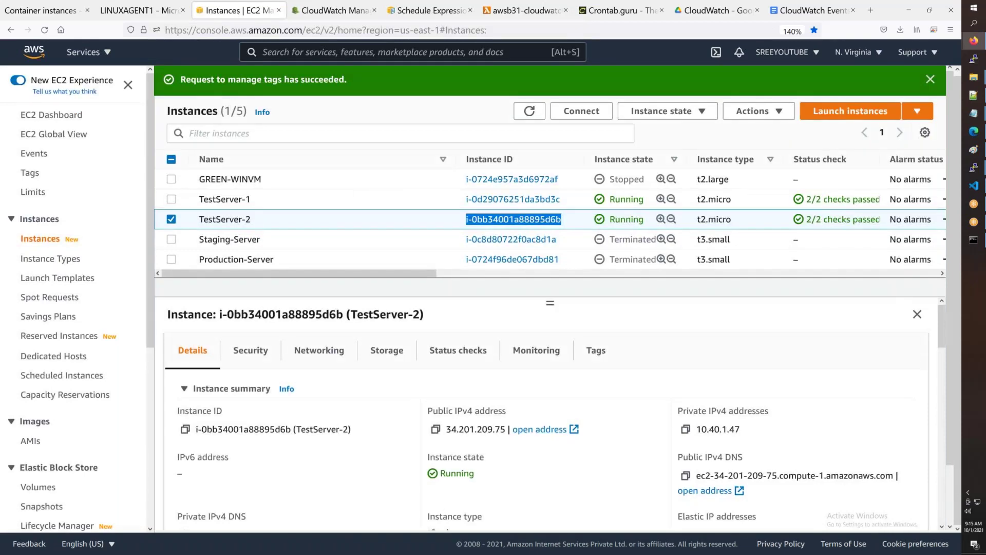
click(580, 223)
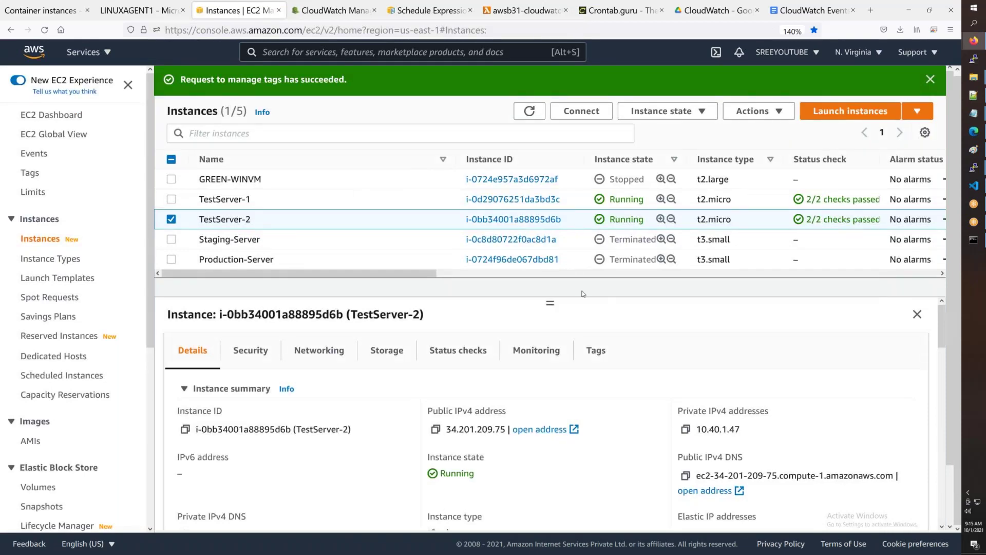
click(345, 12)
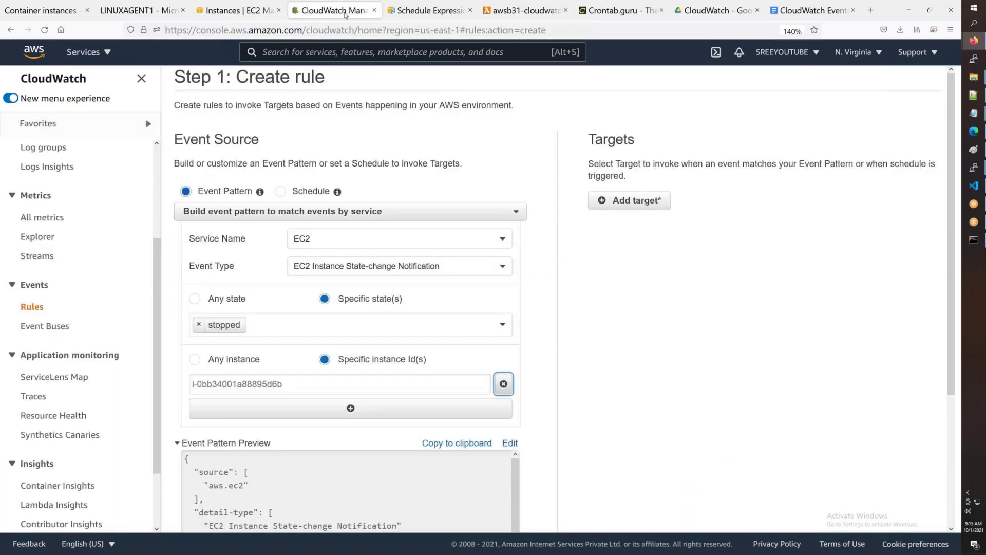
Step: Return to the Lambda function, open a new test event from the hello-world template, and name it StropInstance
click(501, 15)
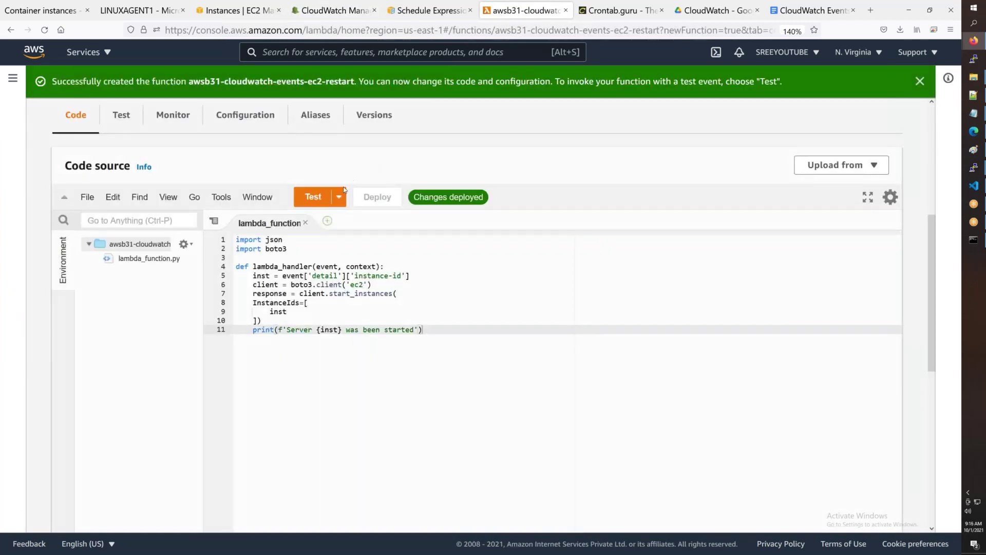
click(325, 202)
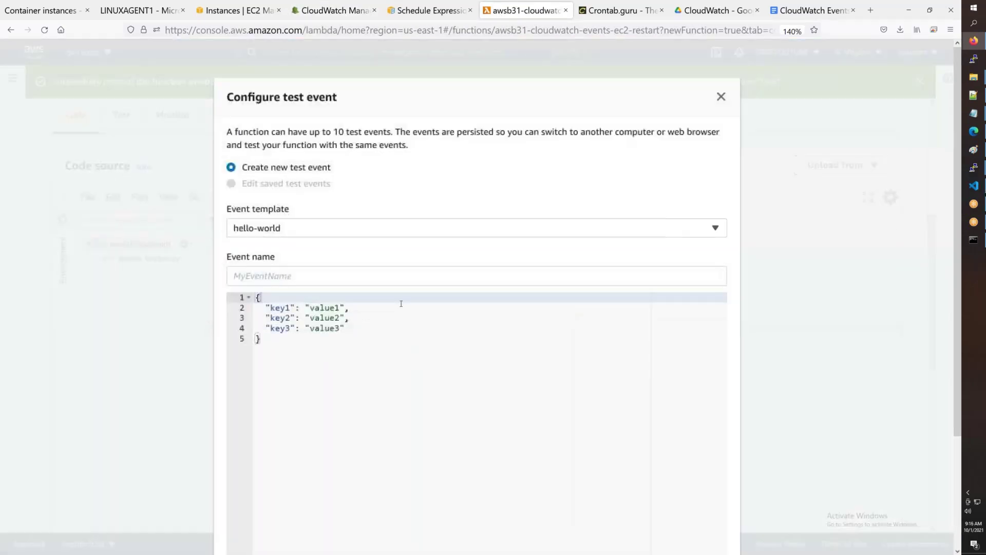
key(ctrl+a)
click(265, 276)
text(s)
key(BackSpace)
text(StropInstance)
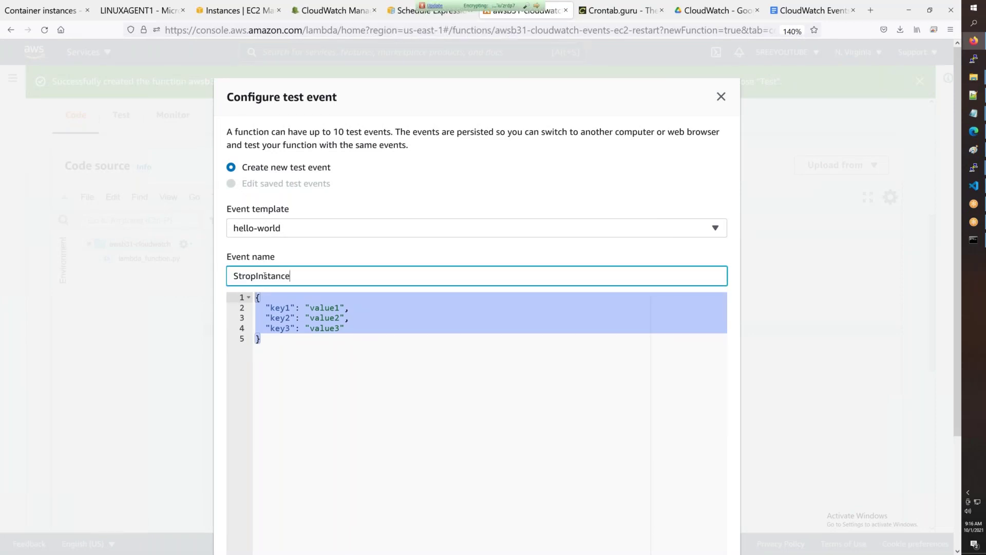
Step: Switch to the EC2 instances list and stop the TestServer-2 instance
click(234, 10)
right_click(310, 219)
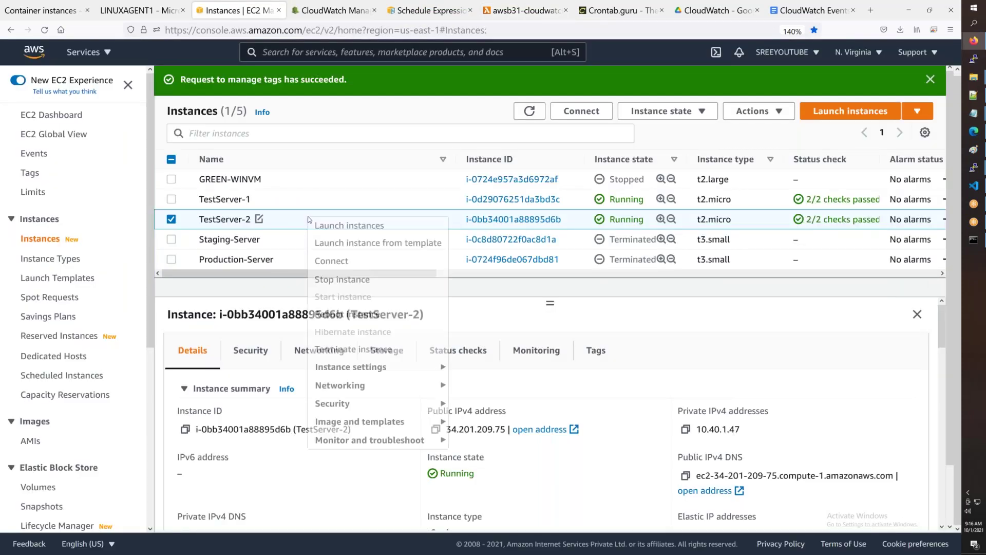
click(341, 278)
click(710, 358)
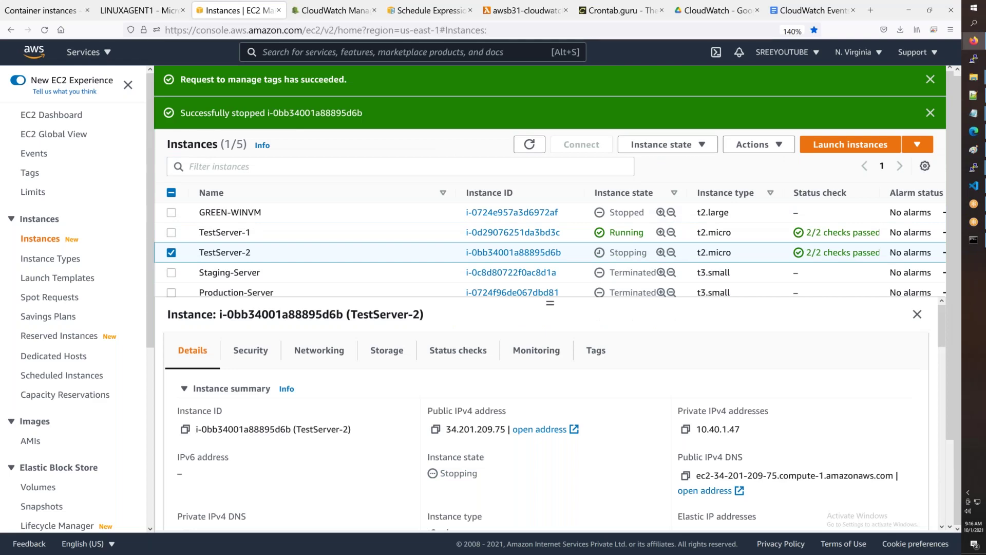
Step: Copy the complete CloudWatch Lambda Event sample JSON from the document and return to the Lambda test event configuration
click(778, 9)
scroll(312, 276, up, 10)
scroll(312, 276, down, 1)
drag(170, 481, 150, 182)
key(ctrl+c)
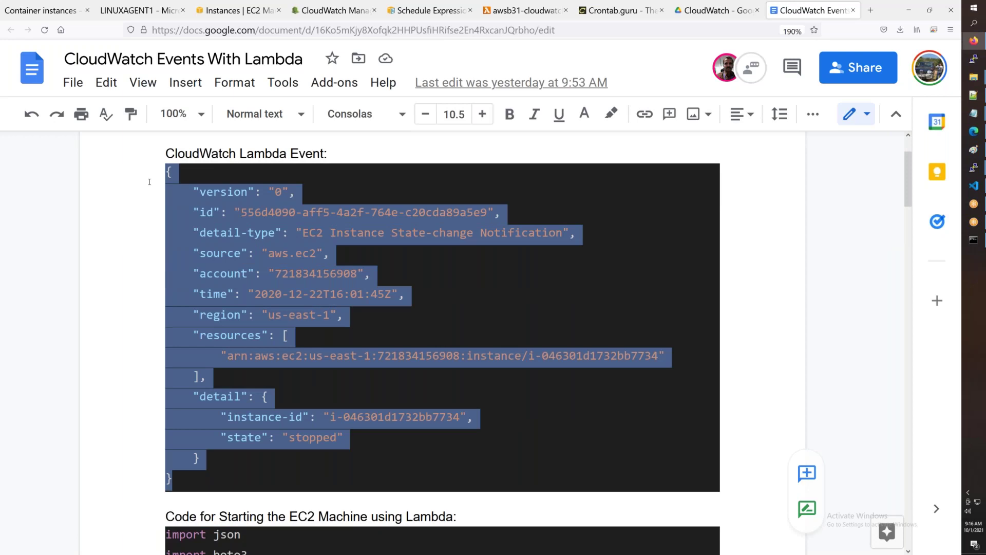
click(491, 14)
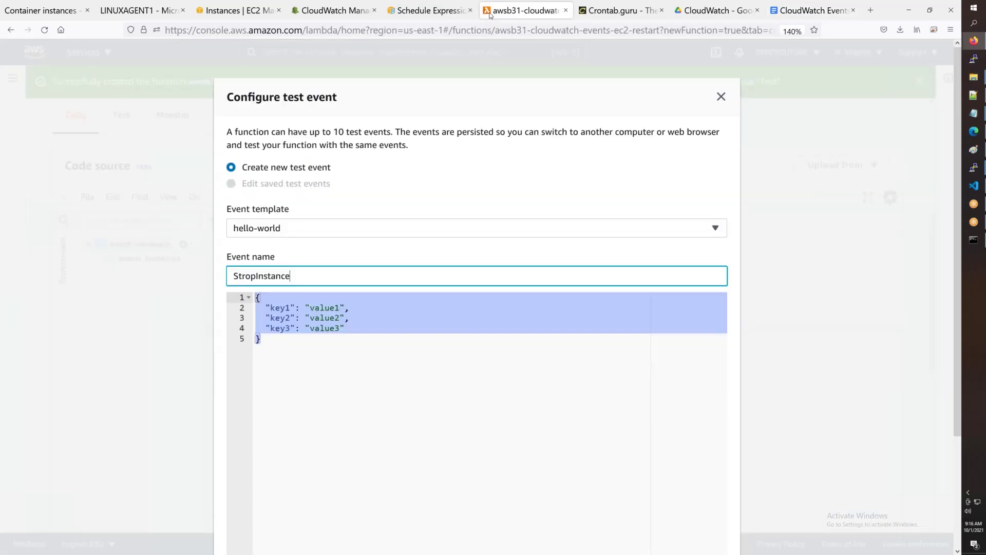
Step: Replace the test event's default JSON with the copied EC2 state-change sample and rename the event StartInstance
click(310, 378)
key(ctrl+a)
key(ctrl+v)
click(251, 276)
key(BackSpace)
key(BackSpace)
key(BackSpace)
text(art)
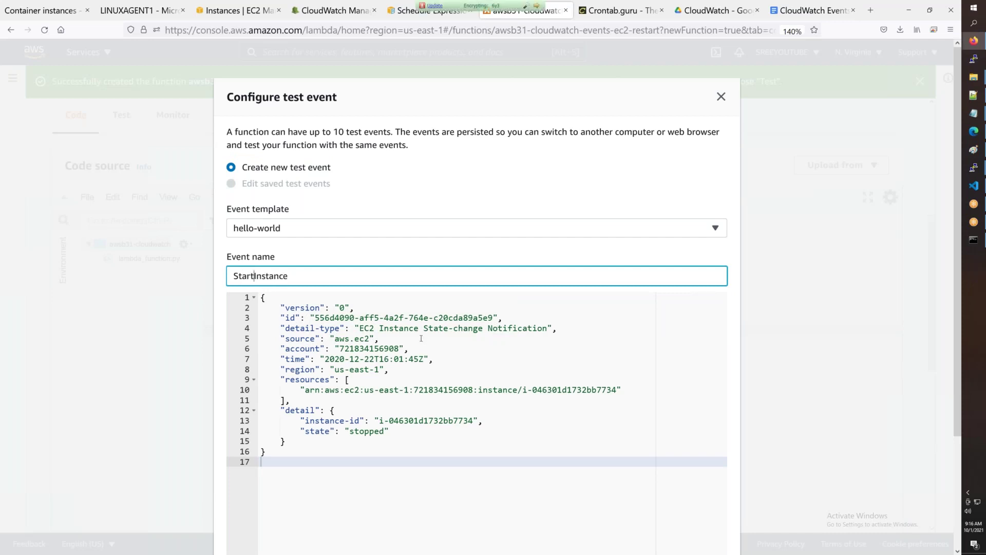
Step: Copy TestServer-2's ID, i-0bb34001a88895d6b, from the EC2 instances list and use it in the test event's resource ARN and instance-id
drag(623, 390, 523, 390)
click(221, 10)
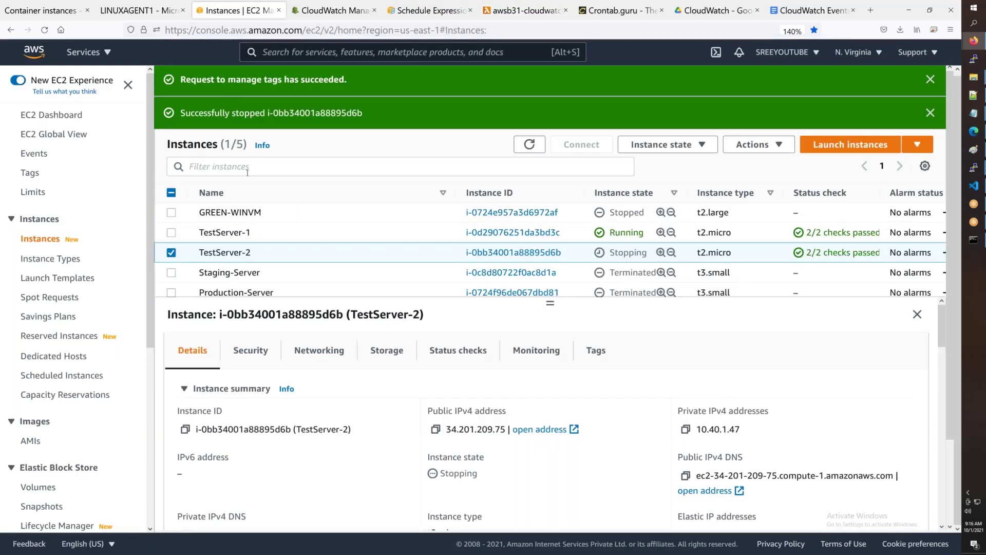
drag(564, 252, 465, 262)
key(ctrl+c)
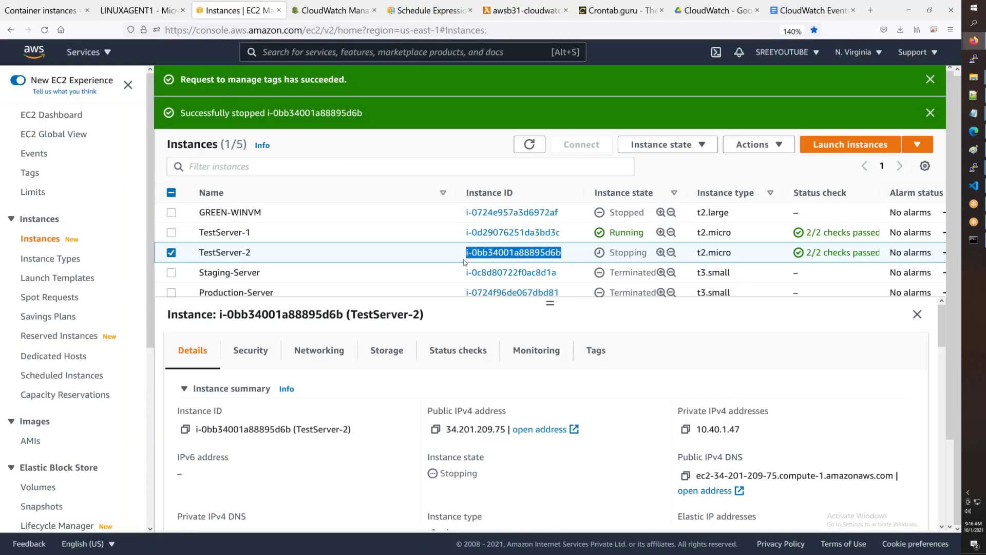
click(332, 11)
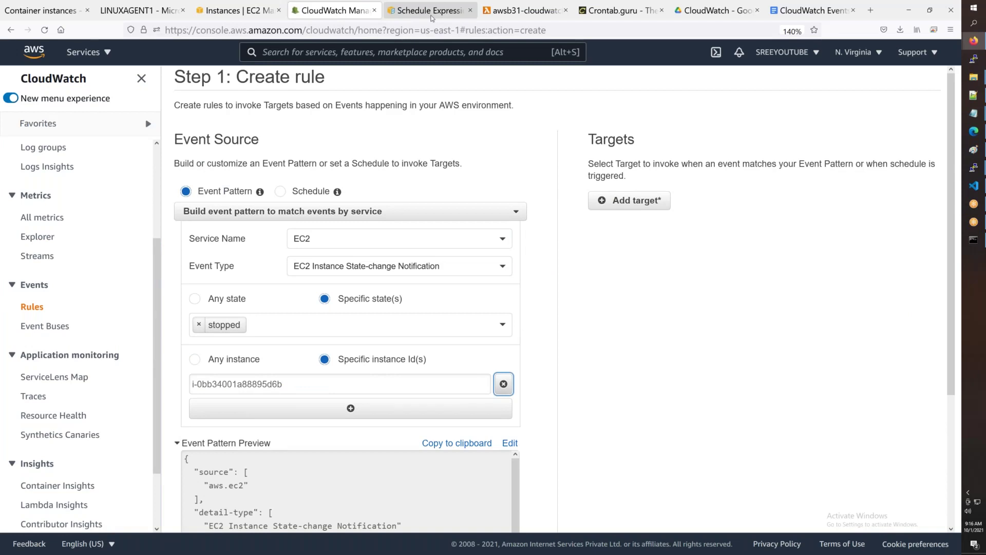
click(523, 11)
click(641, 401)
drag(617, 390, 521, 391)
key(ctrl+v)
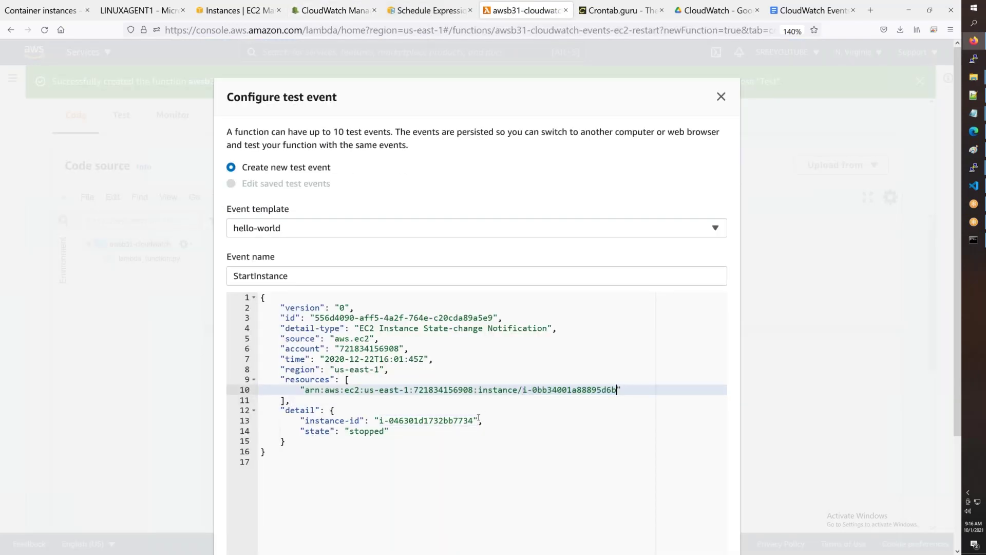
drag(474, 420, 380, 421)
key(ctrl+v)
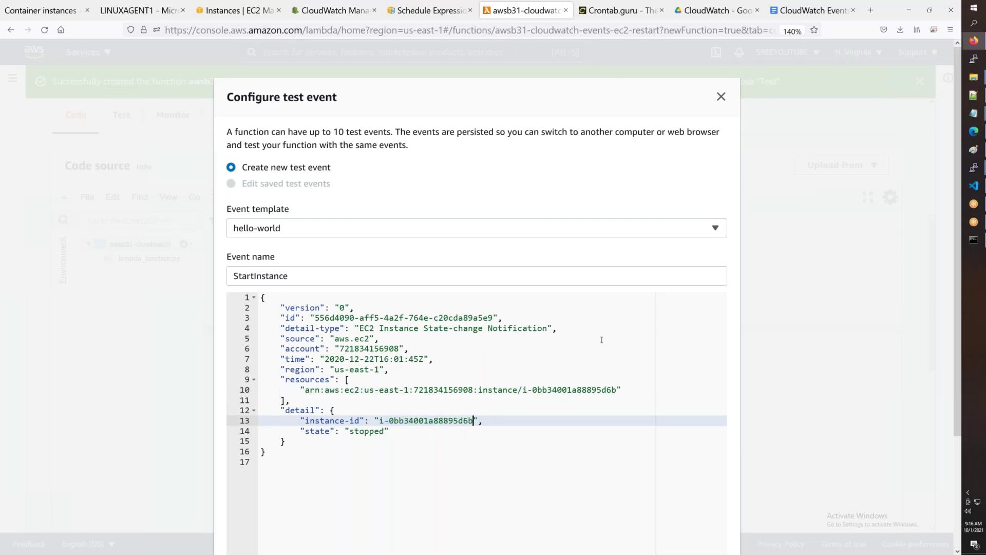
Step: Check TestServer-2's state in the EC2 instances list, dismissing the notifications and refreshing the list
click(237, 12)
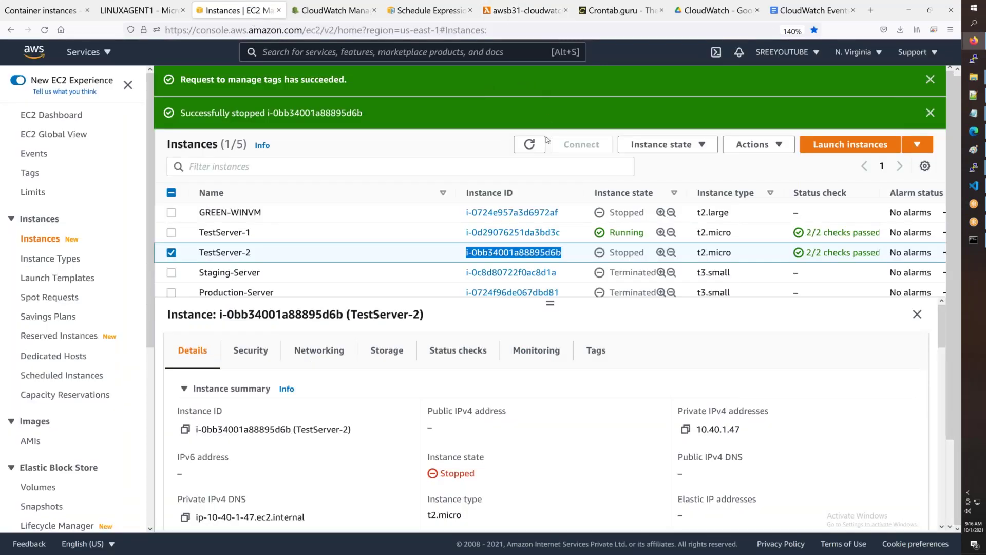
click(930, 80)
click(930, 79)
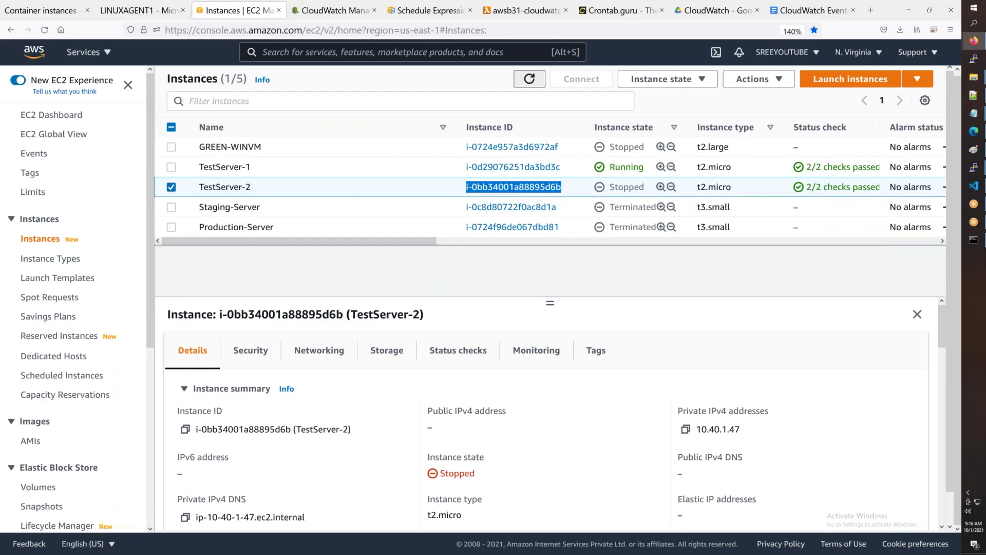
click(530, 78)
Step: Create the StartInstance test event, run the Lambda function with it, and examine the response's error message
click(522, 10)
scroll(507, 226, down, 3)
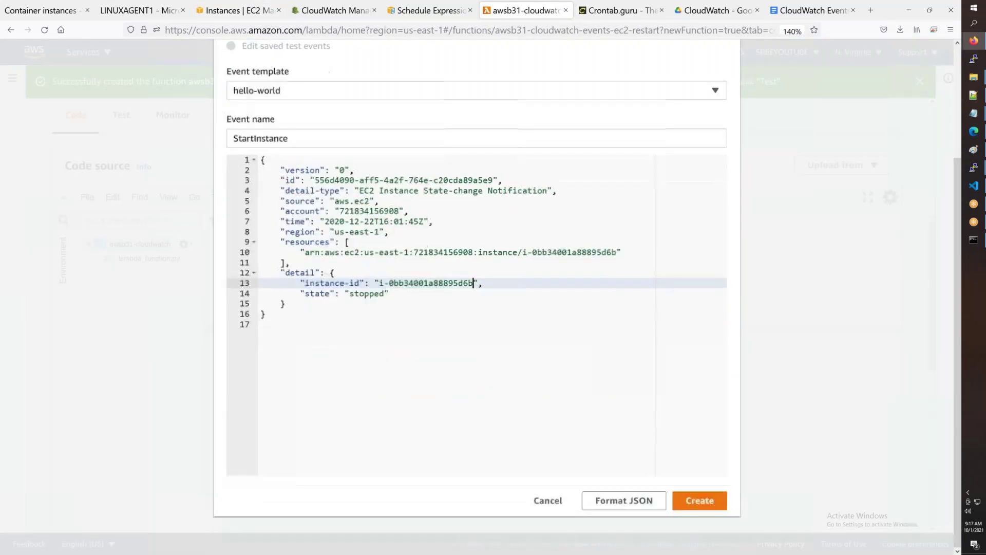
click(713, 502)
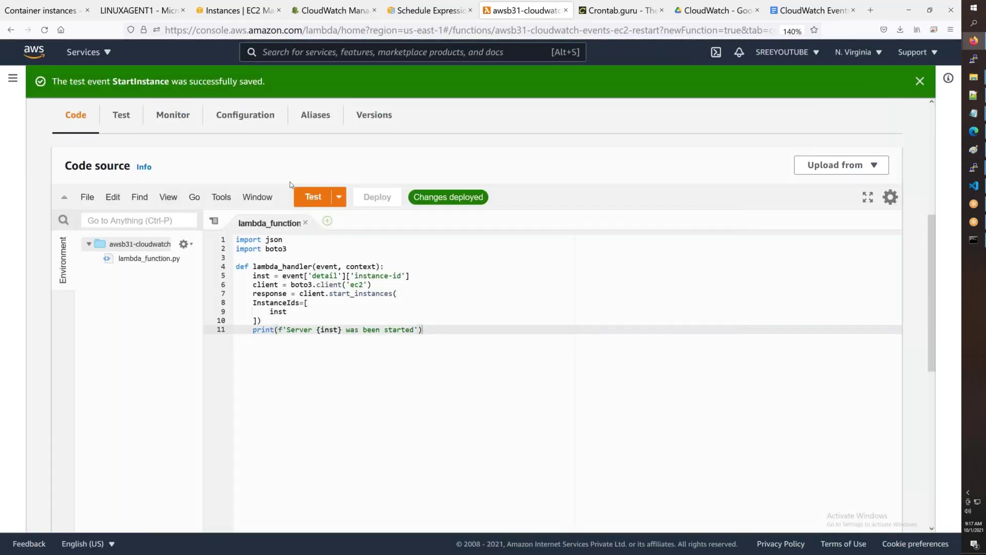
scroll(456, 224, down, 3)
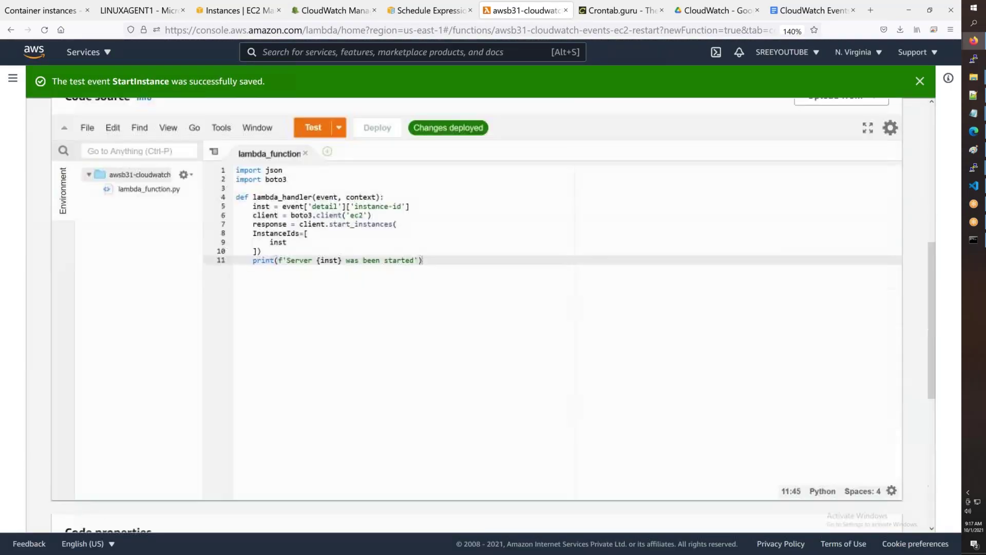
scroll(390, 257, up, 6)
click(315, 266)
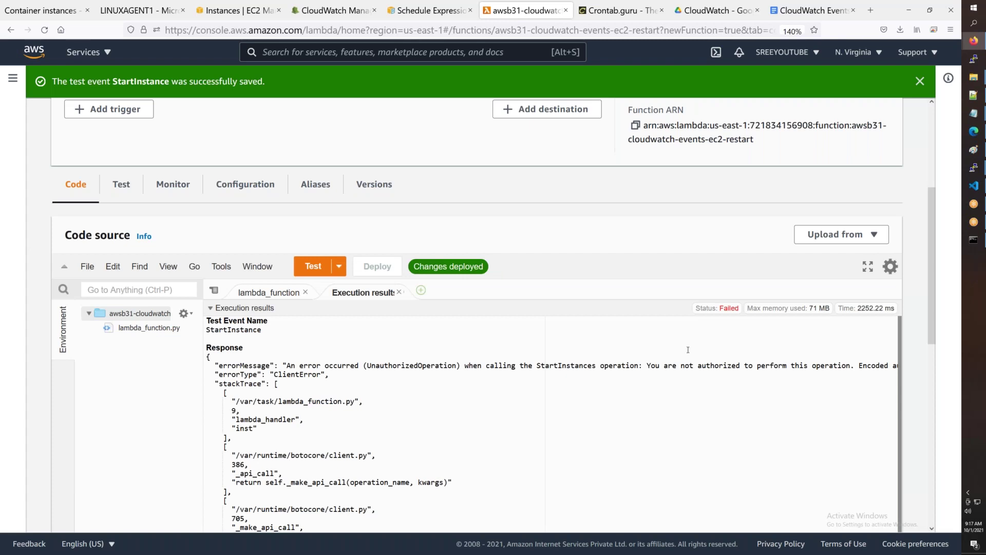
drag(732, 366, 329, 375)
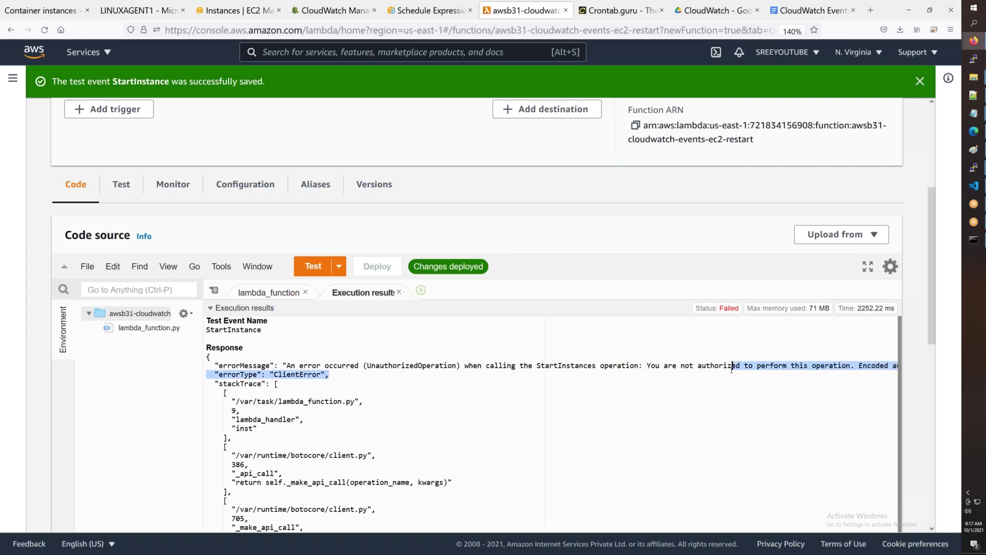
Step: Open the Lambda function's execution role in IAM from its permissions configuration
click(255, 200)
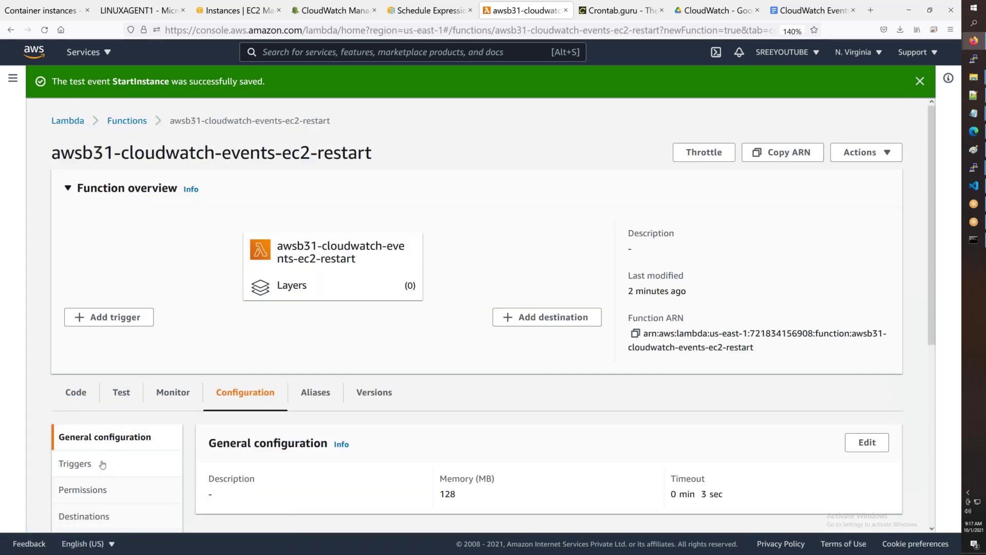
click(82, 489)
scroll(205, 359, down, 5)
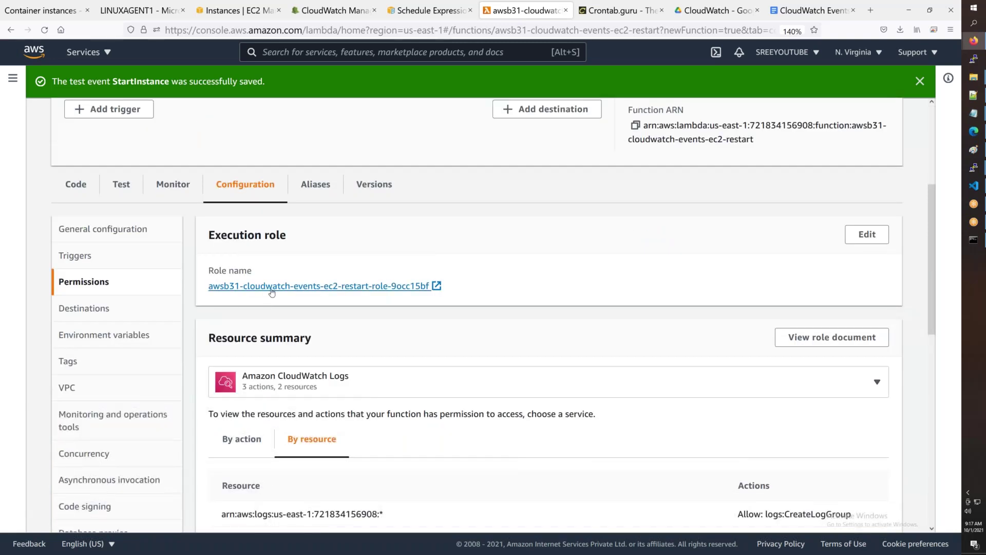
click(231, 293)
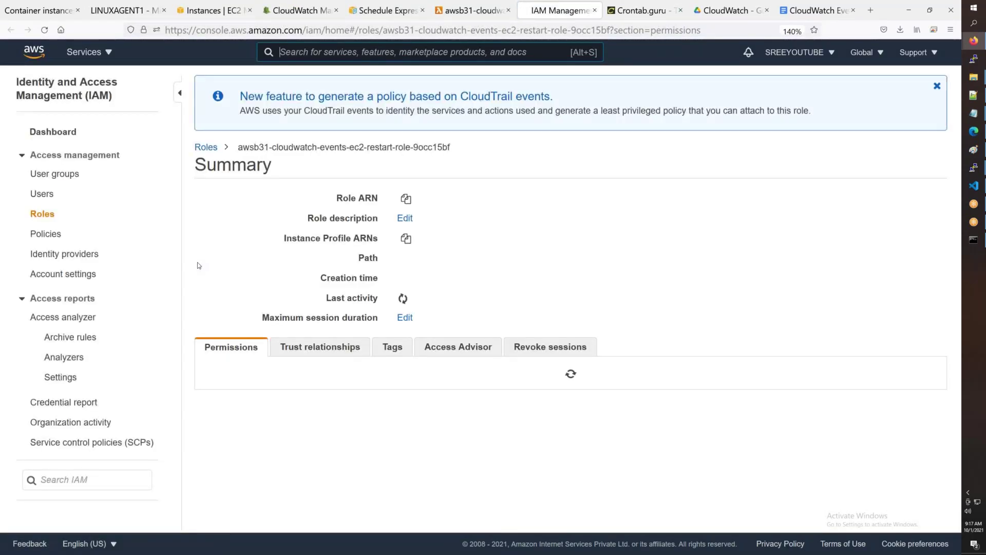
Step: Attach the AmazonEC2FullAccess policy to the Lambda function's execution role
click(259, 401)
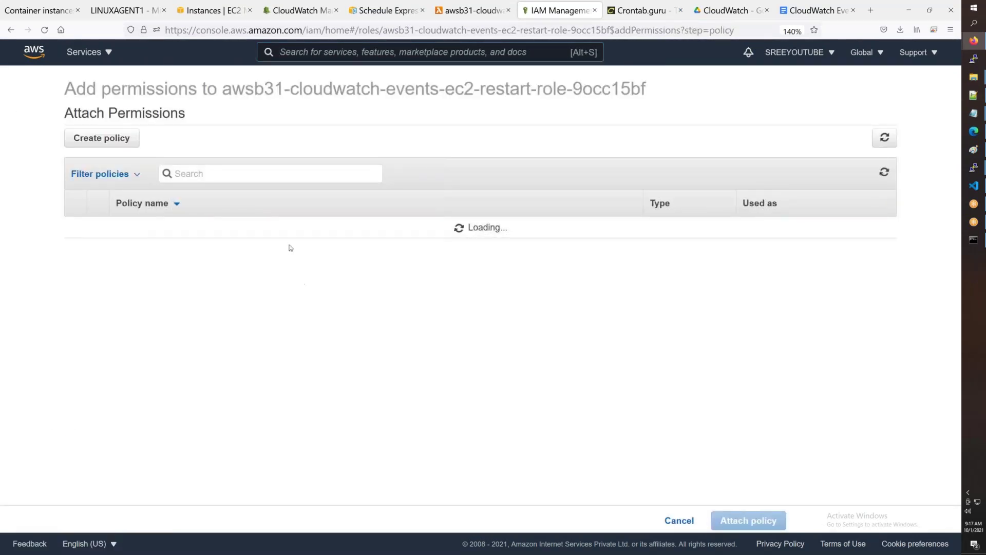
click(244, 174)
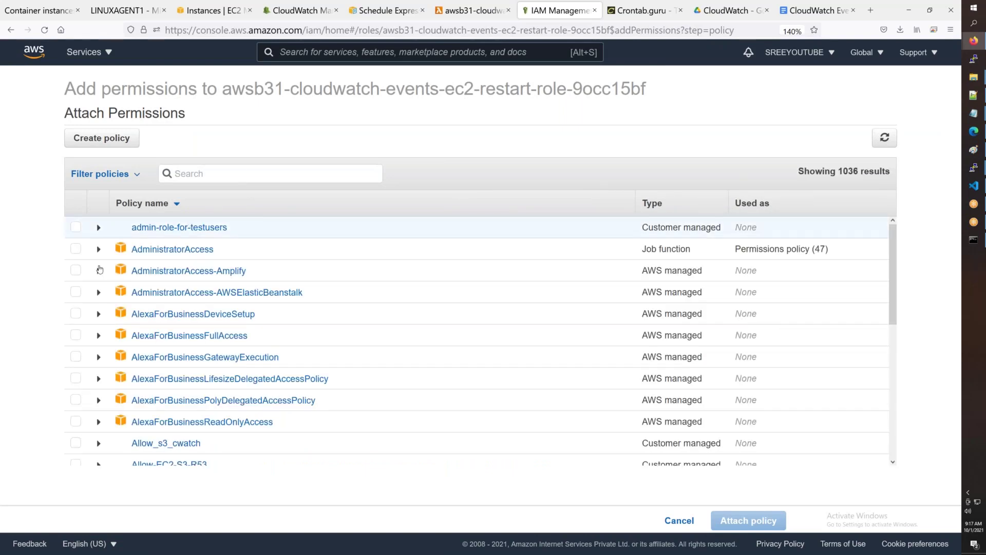
text(ec2f)
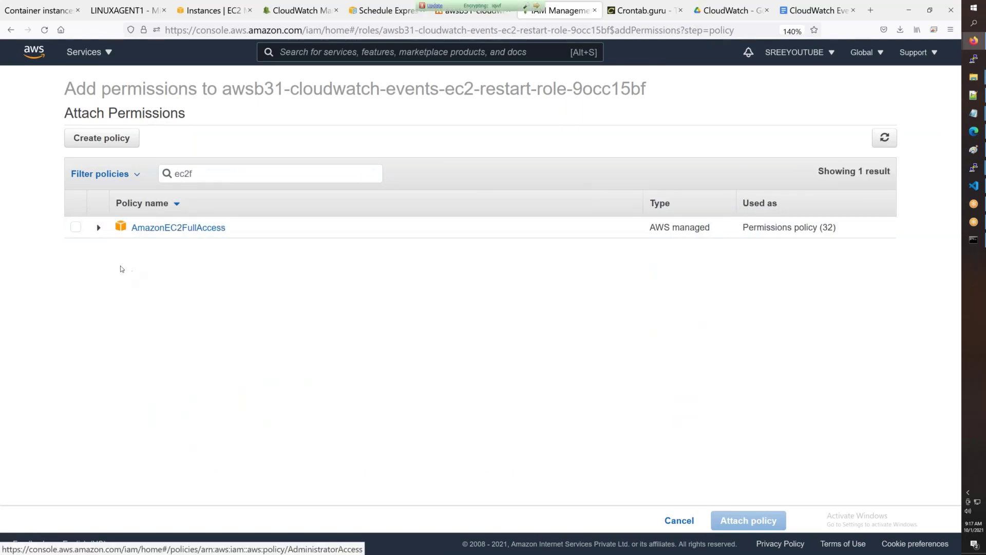
click(75, 227)
click(755, 520)
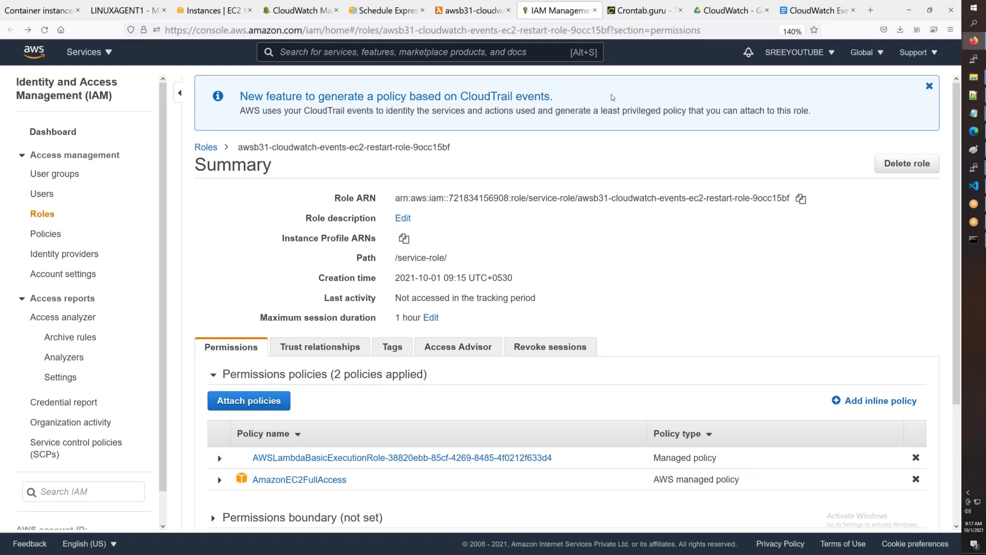
Step: Return to the Lambda function's code, run the StartInstance test again, and check the function logs
click(469, 11)
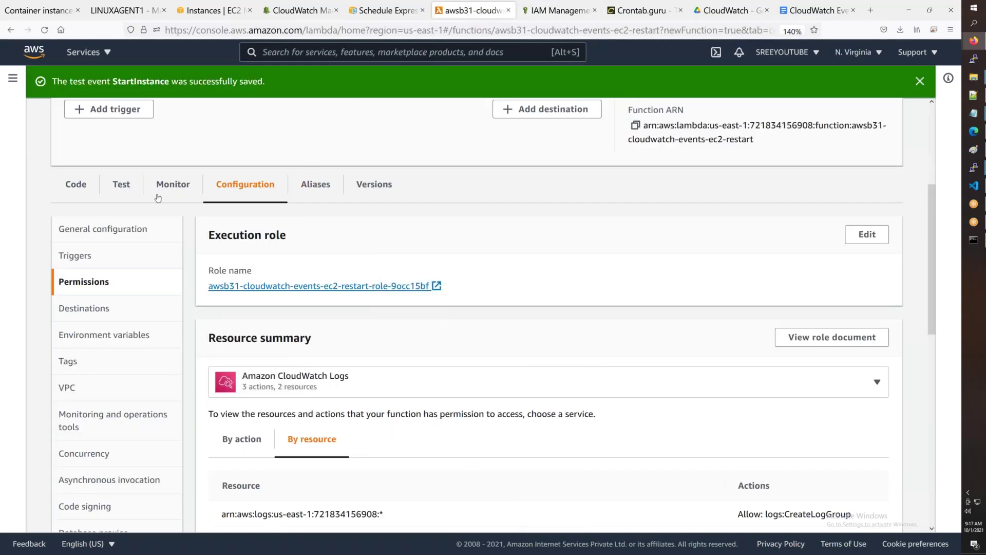
click(75, 184)
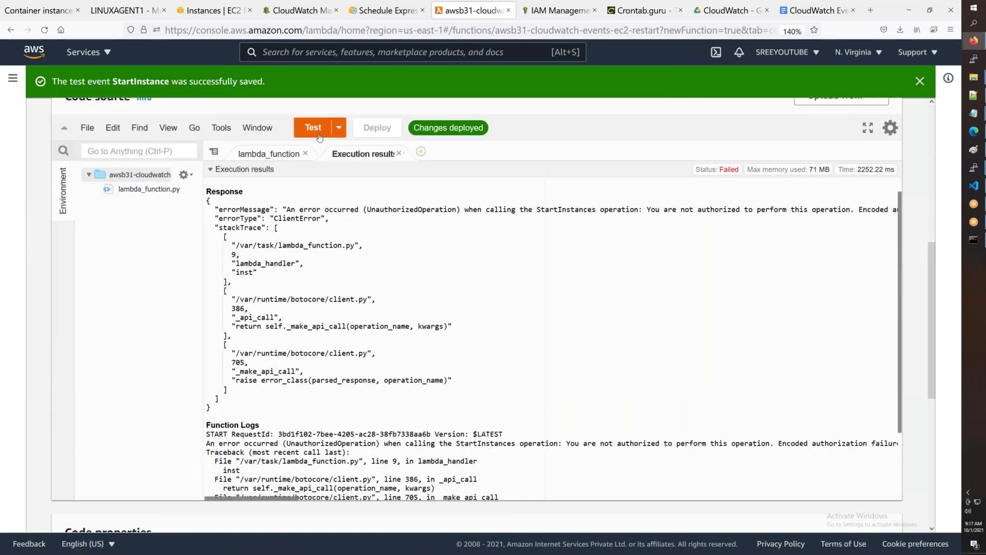
click(315, 129)
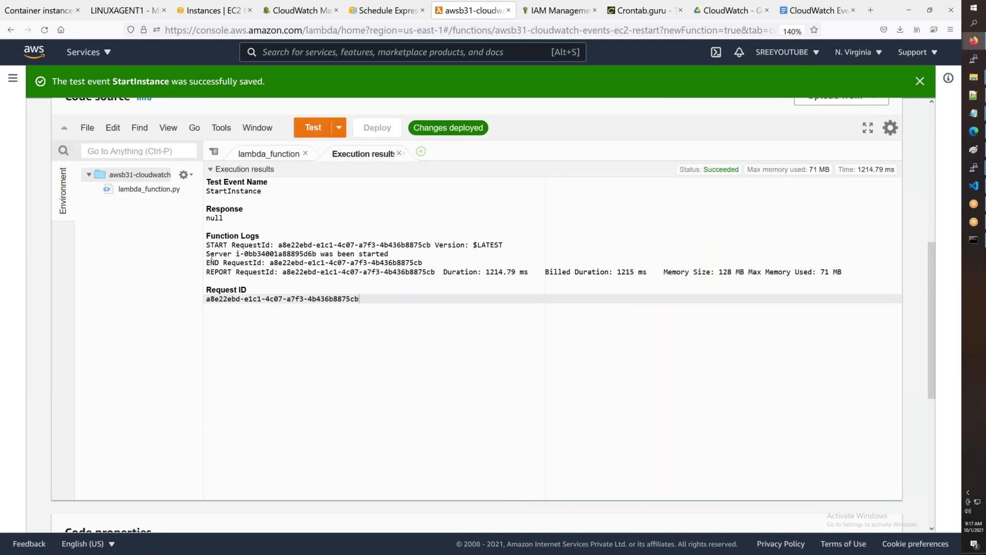
drag(207, 254, 405, 256)
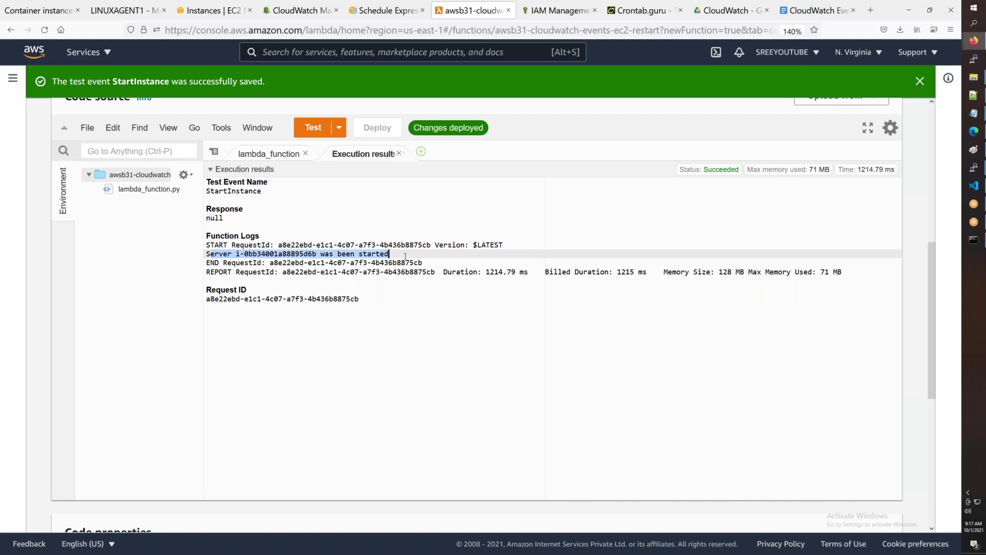
Step: Refresh the EC2 instances list and check the state of TestServer-2
click(210, 14)
click(530, 78)
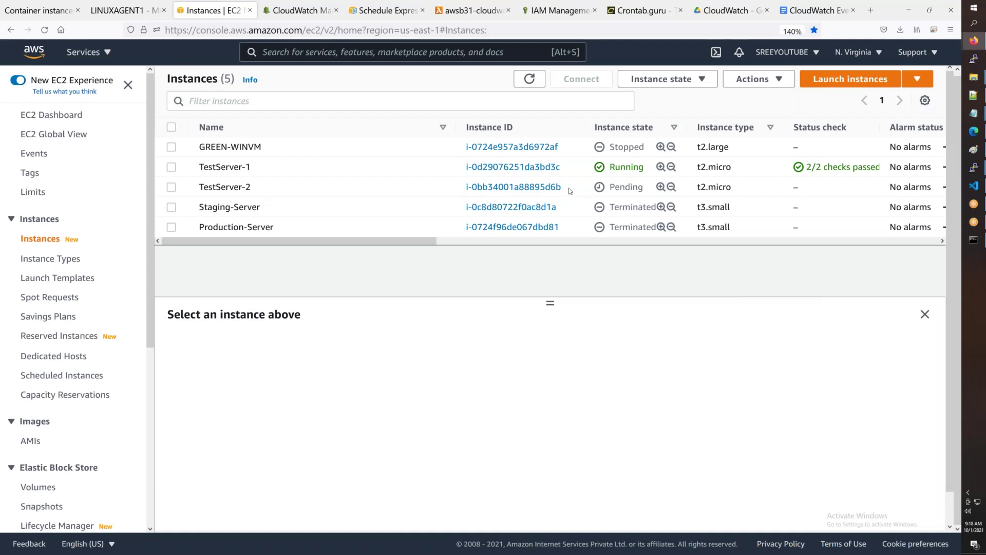
drag(646, 189, 351, 193)
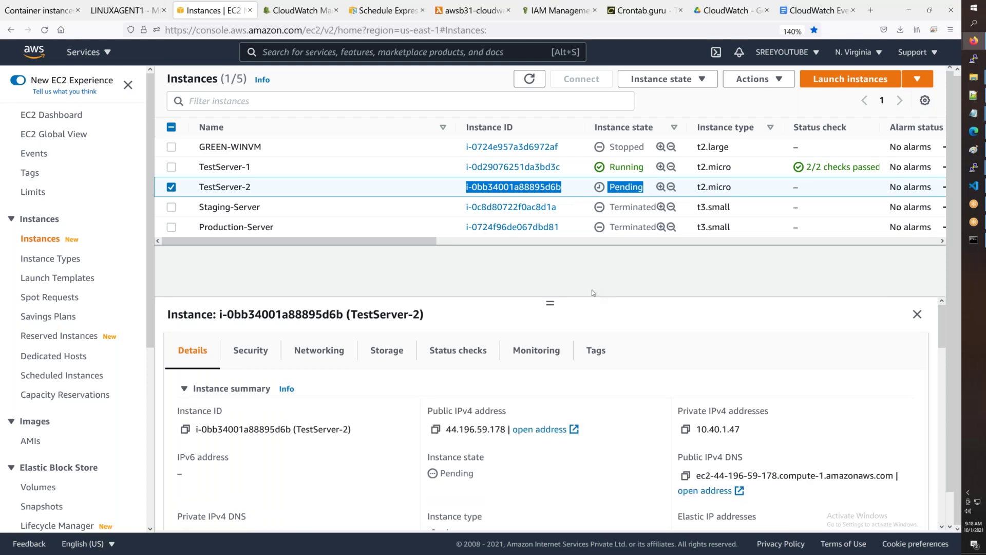
click(530, 78)
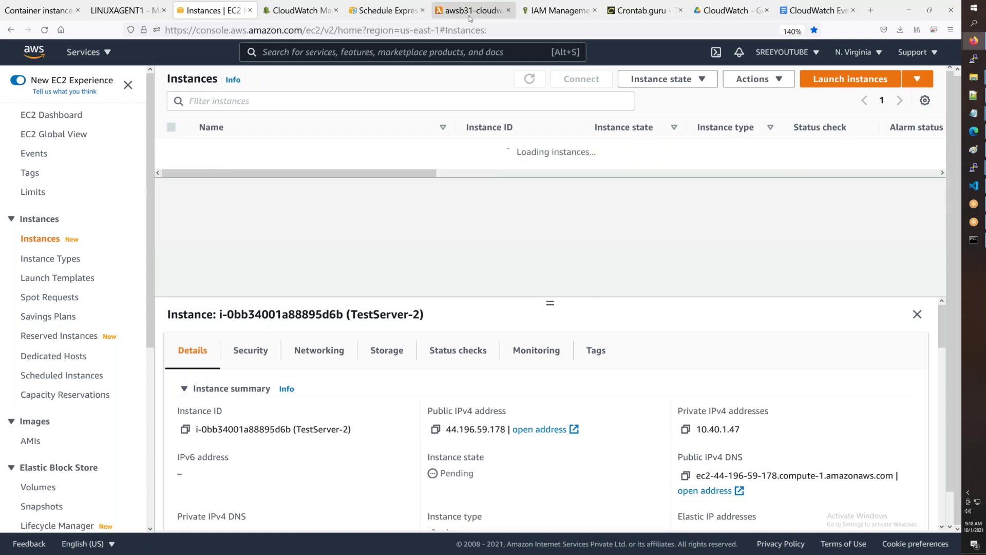
Step: Try to add a Lambda function target to the CloudWatch rule, searching the functions for b31
click(470, 15)
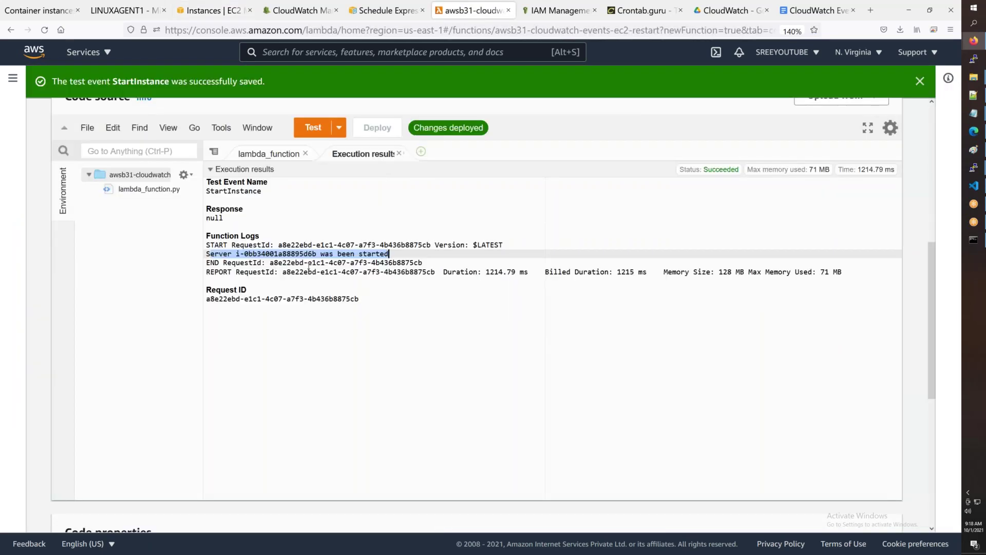
scroll(309, 267, up, 5)
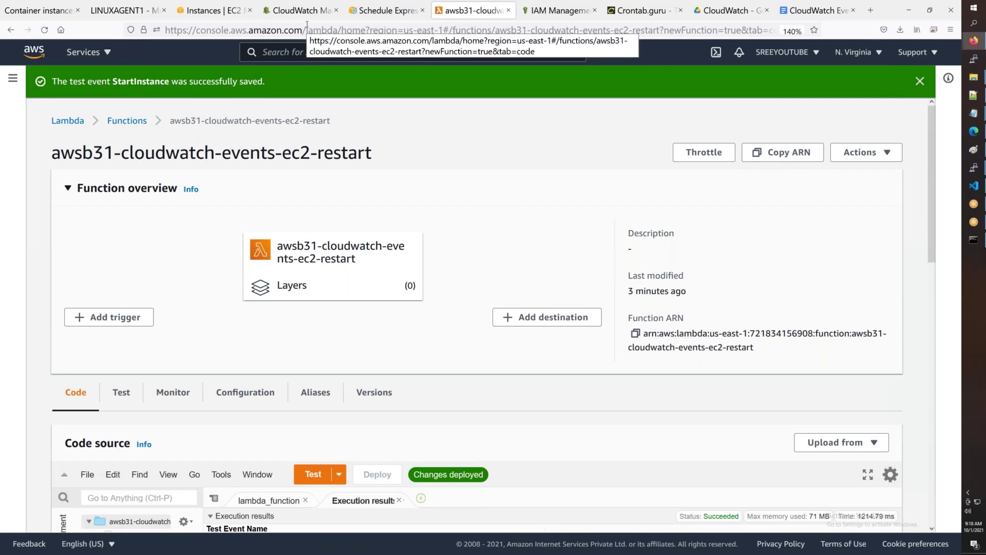
click(300, 10)
click(642, 200)
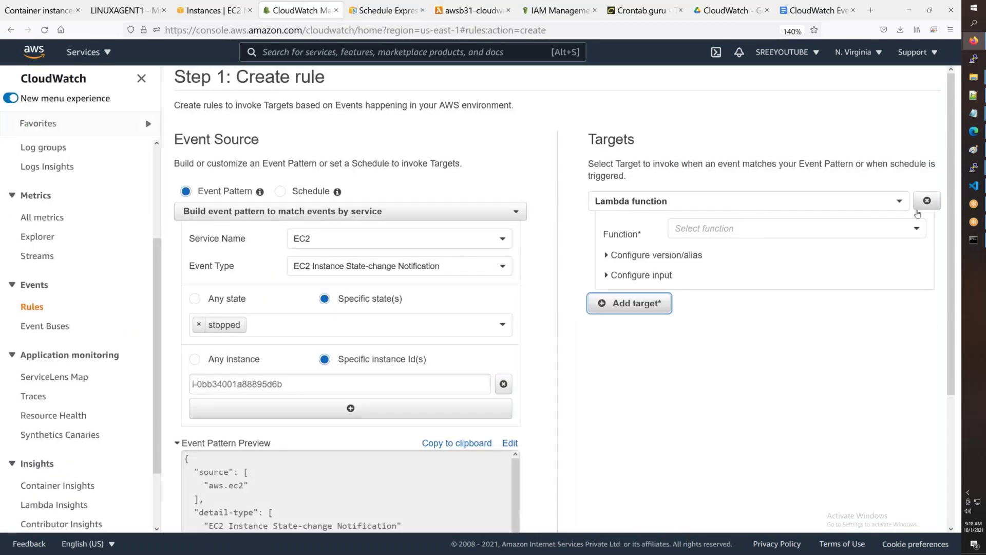
click(926, 200)
click(637, 201)
click(703, 232)
text(b31)
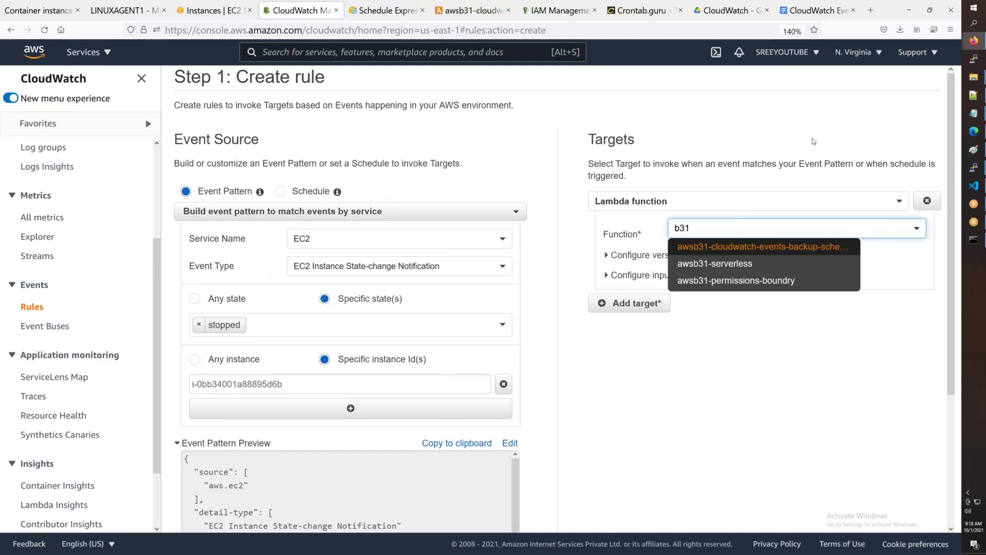
Step: Reload the rule creation page and set the event pattern to service EC2 with event type EC2 Instance State-change Notification
click(48, 32)
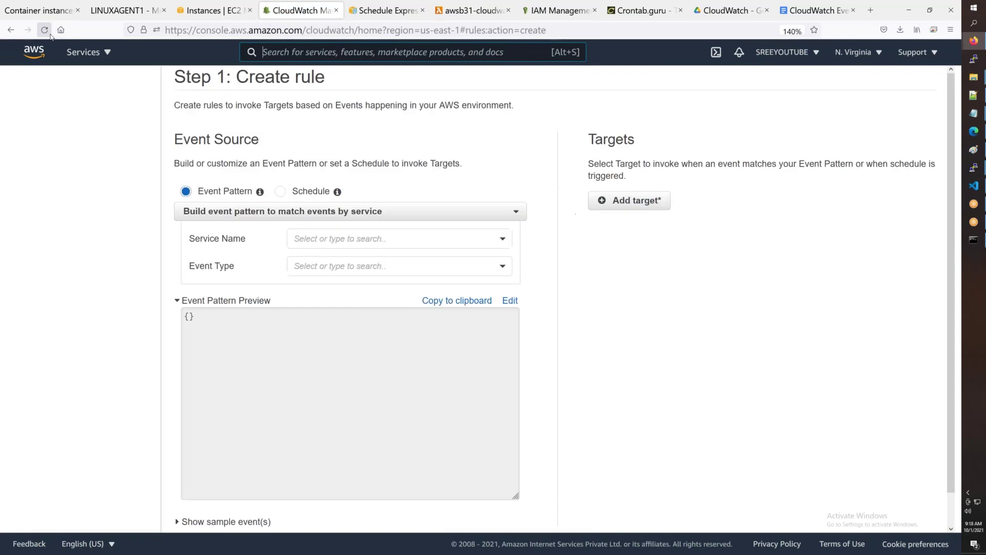
click(339, 237)
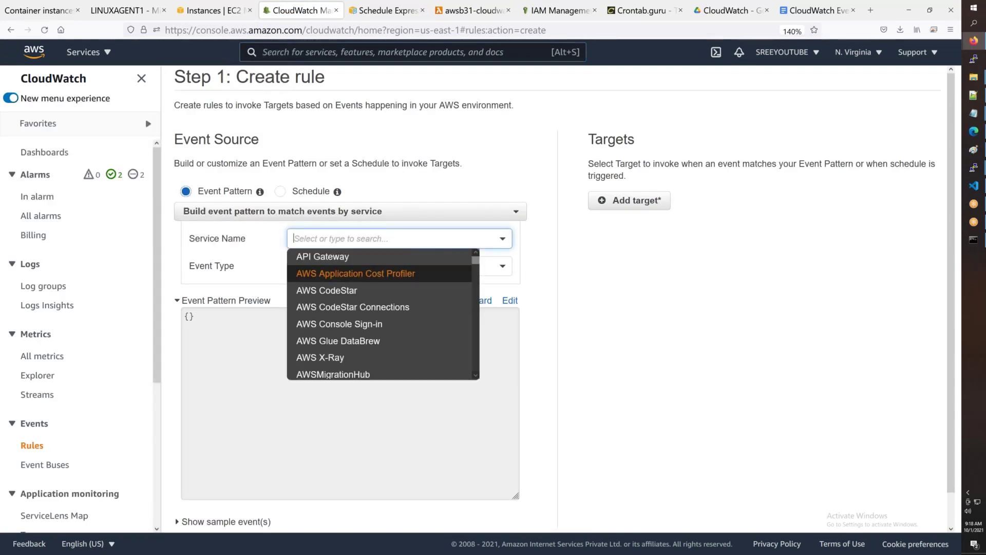
text(ec2)
click(323, 257)
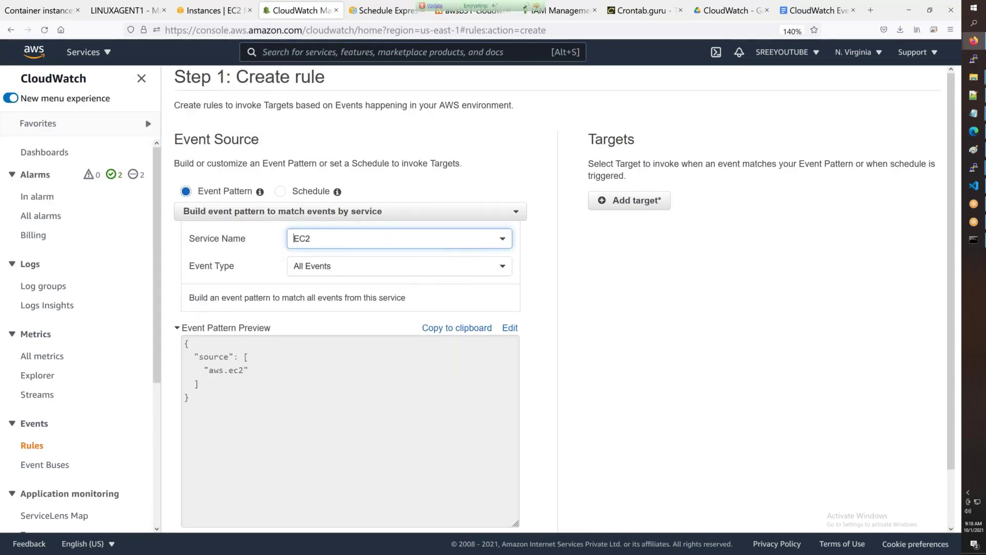
click(352, 266)
click(354, 318)
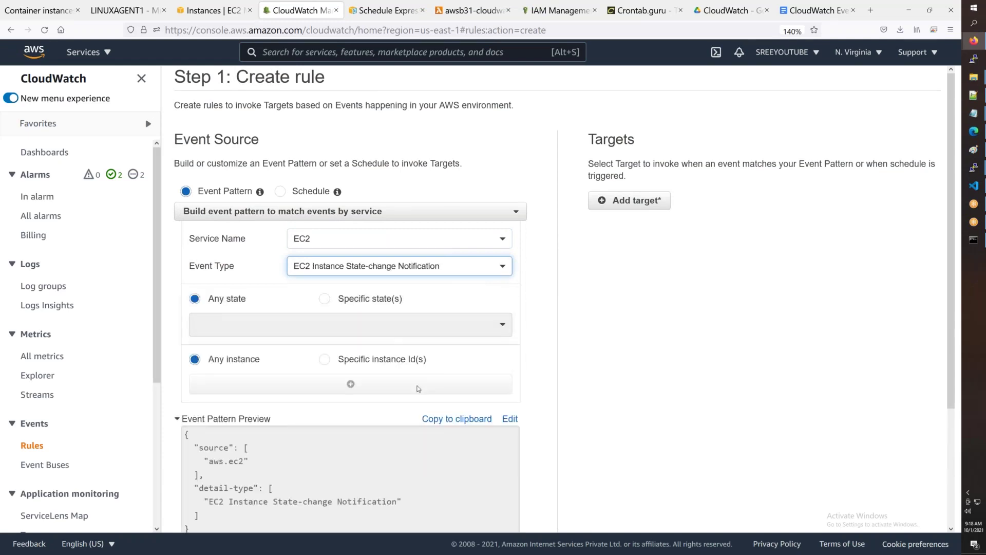
Step: Restrict the event pattern to the stopped state and to TestServer-2's instance ID, i-0bb34001a88895d6b, copied from the EC2 instances list
click(340, 326)
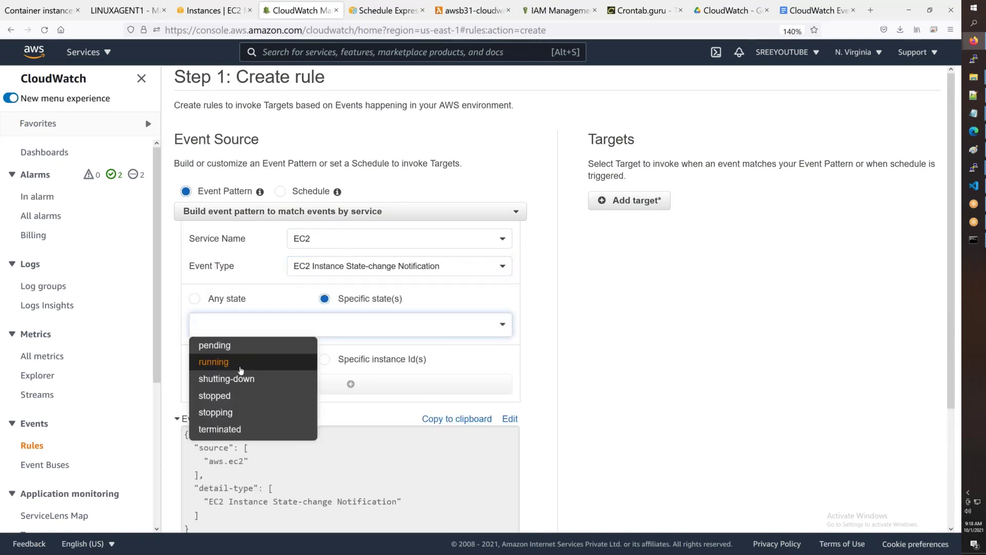
click(229, 396)
click(323, 359)
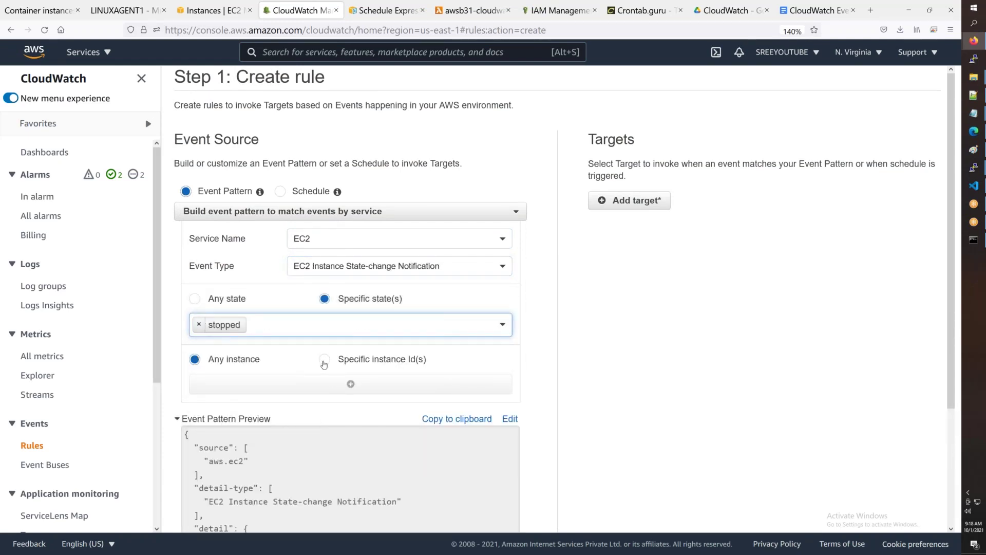
click(206, 11)
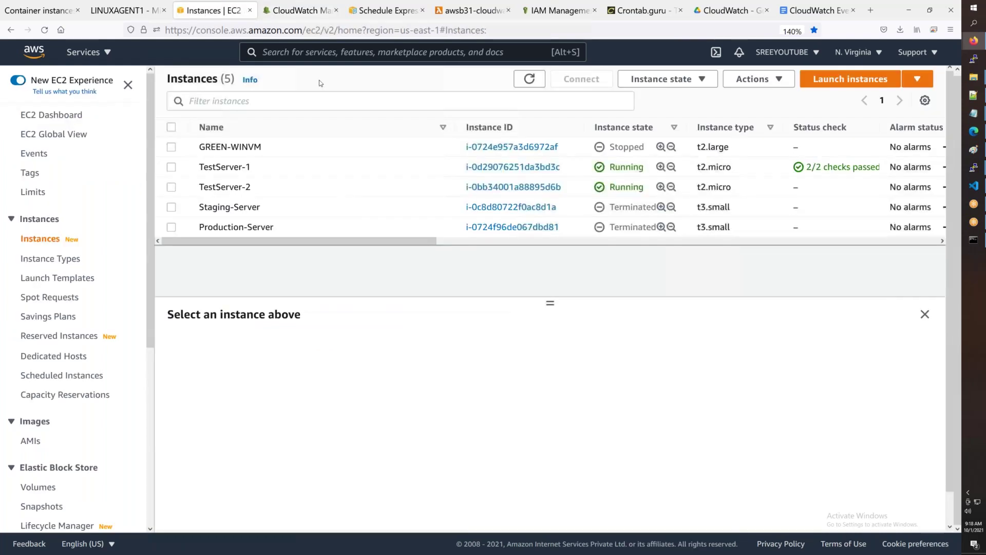
drag(562, 189, 464, 188)
key(ctrl+c)
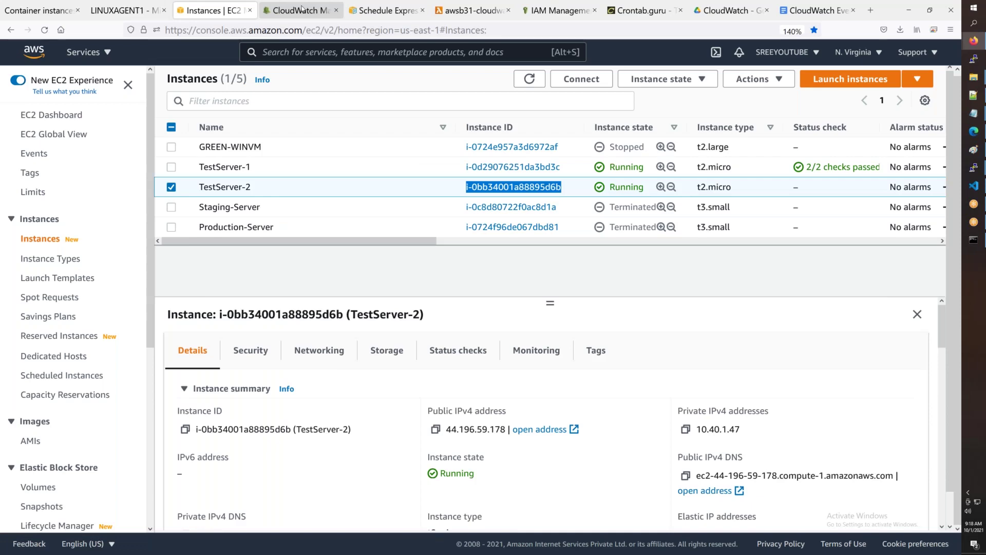
click(302, 10)
key(ctrl+v)
key(Tab)
scroll(402, 392, down, 3)
scroll(402, 393, up, 3)
Step: Add the Lambda function awsb31-cloudwatch-events-ec2-restart as the rule's target and proceed to the rule details
click(629, 201)
click(770, 228)
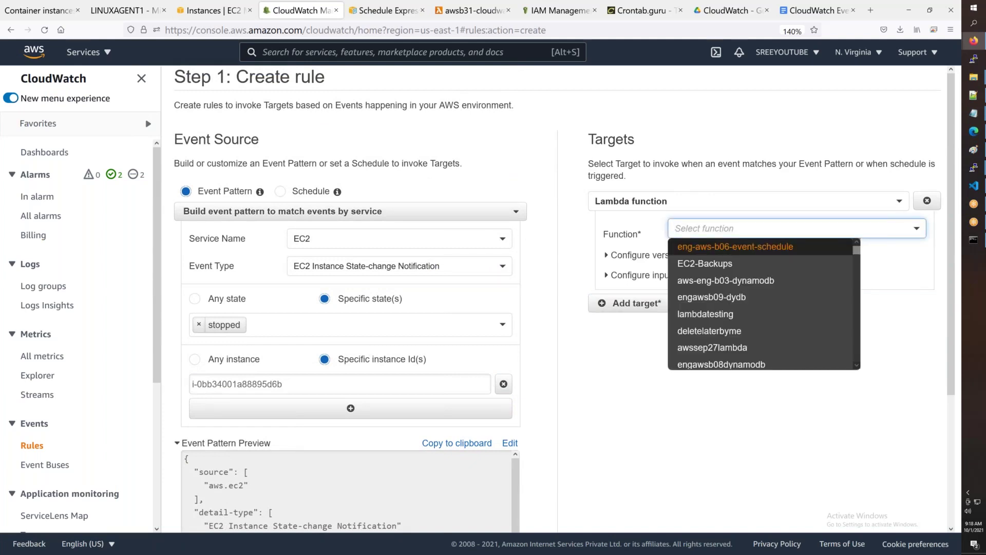
text(b31)
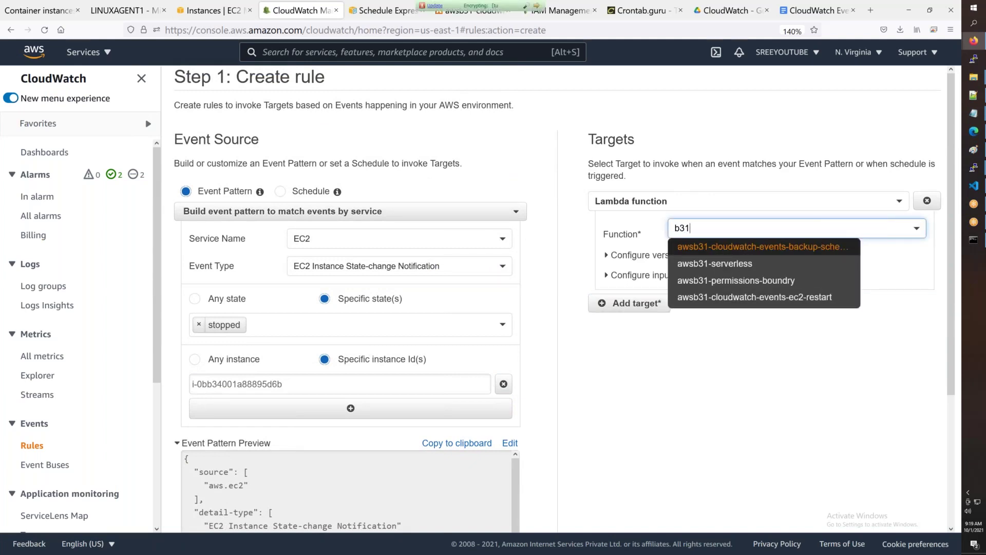
click(793, 297)
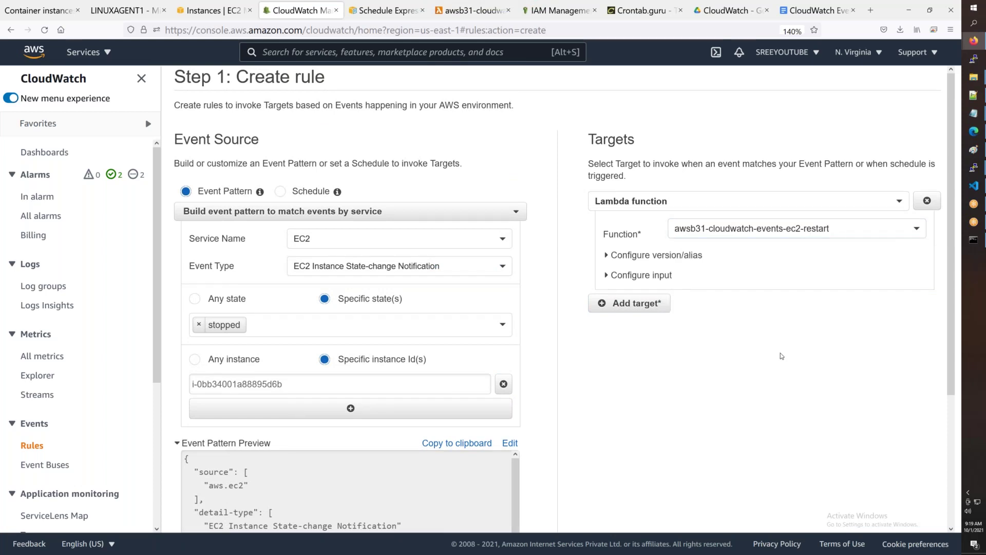
scroll(781, 356, down, 3)
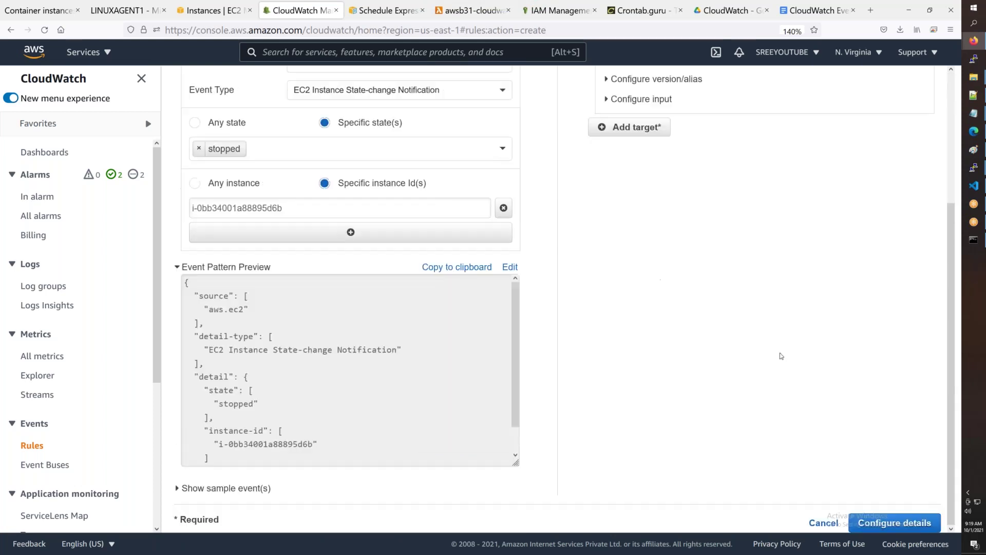
click(906, 523)
Step: Name the rule AWSB31-Events-Testing, use the same text as its description, and create it enabled
click(340, 133)
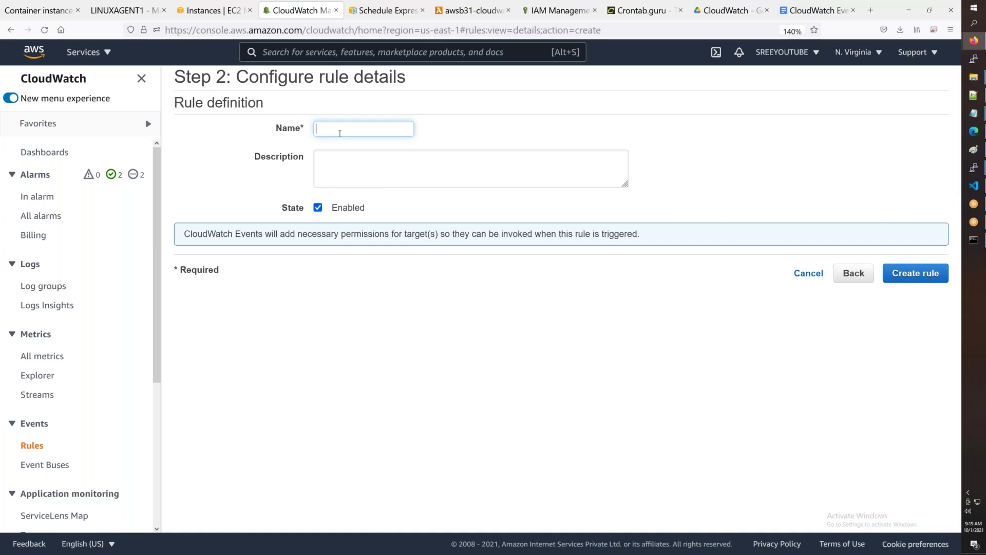
text(AWS)
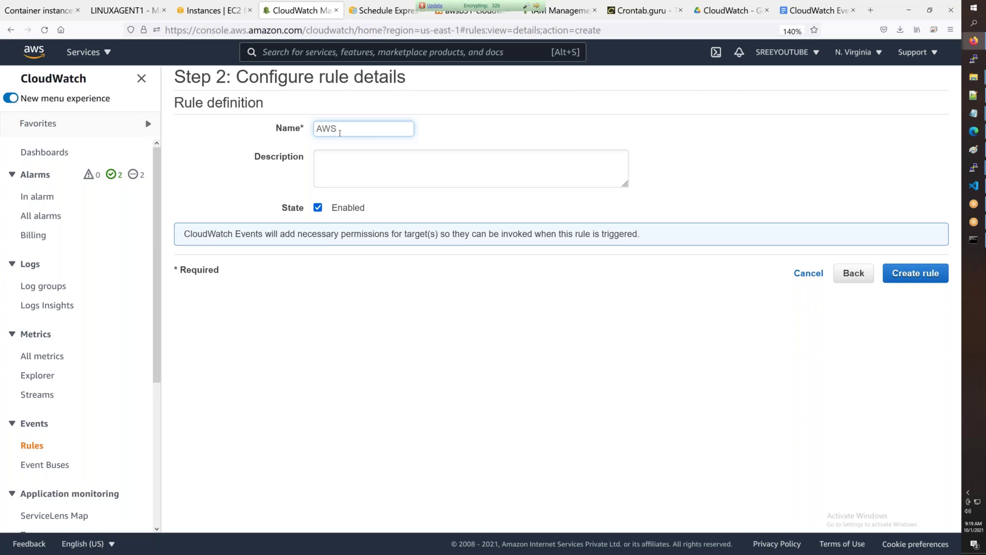
text(B31-Events-Te)
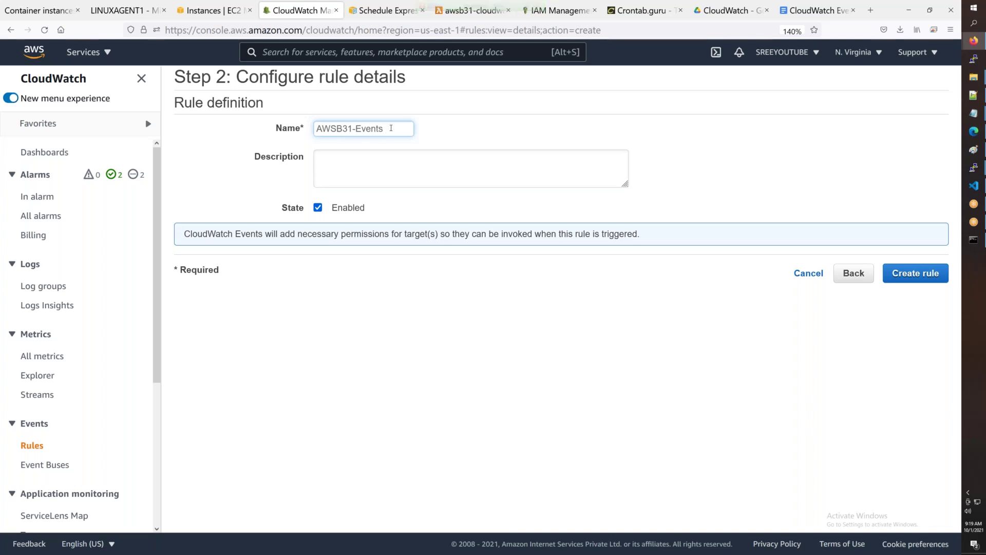
text(sting)
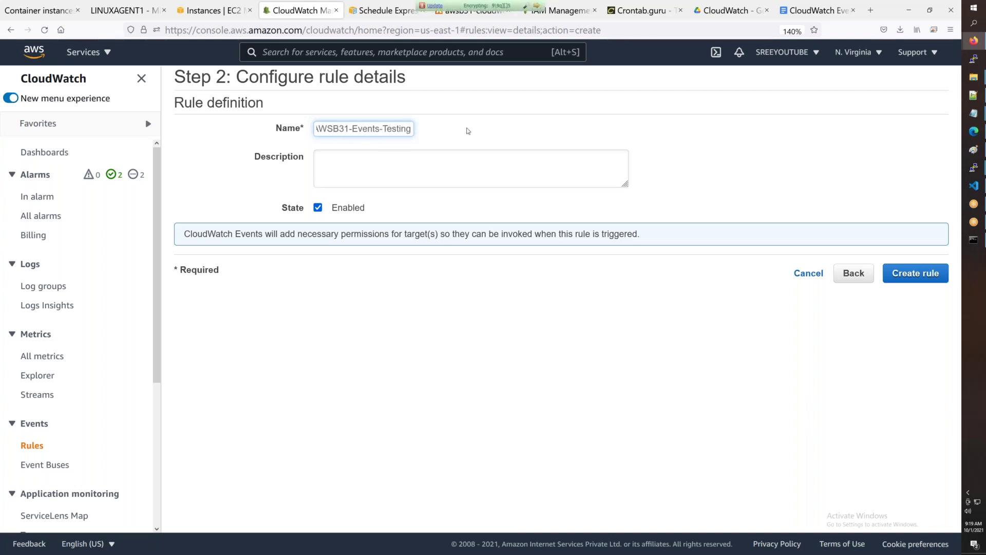
key(ctrl+a)
key(ctrl+c)
click(434, 154)
key(ctrl+v)
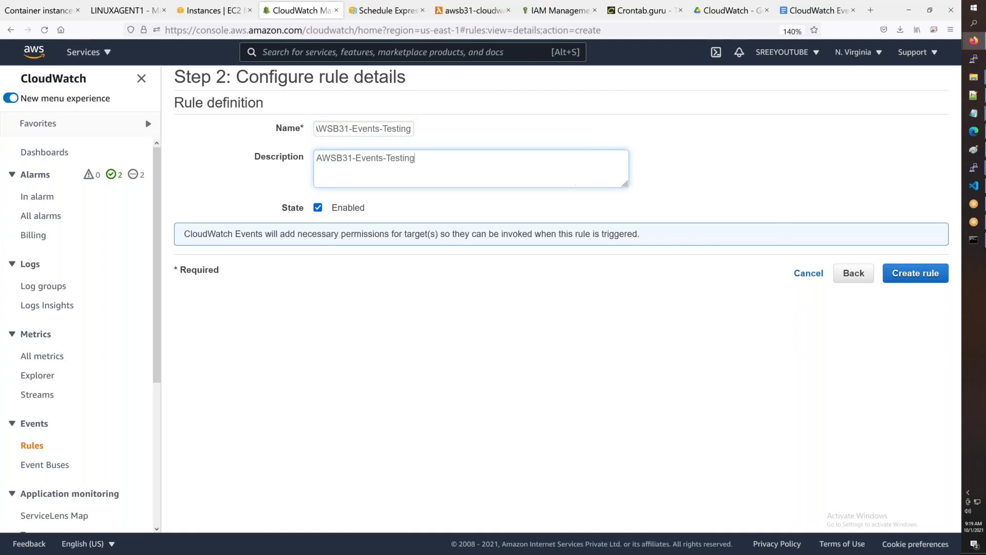
click(916, 272)
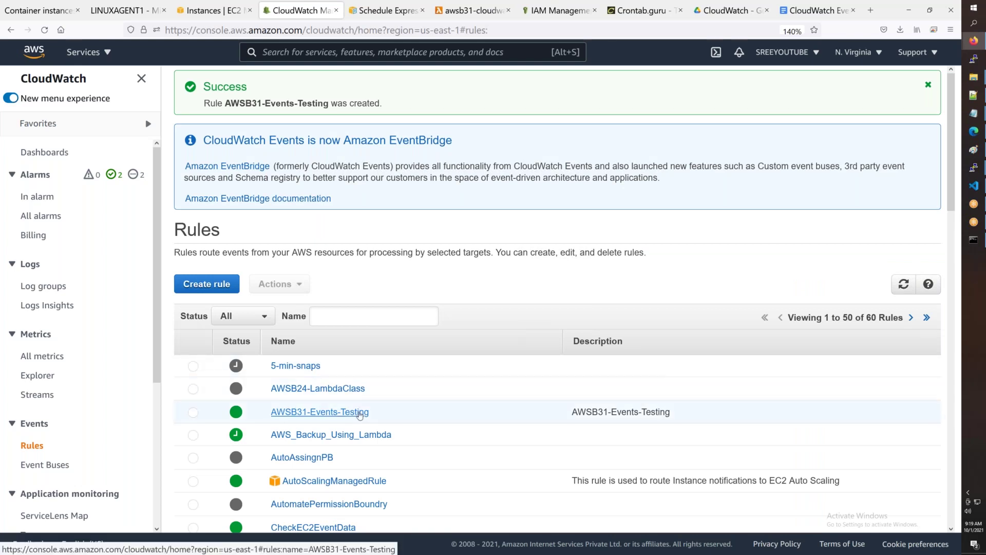
Step: Review the details of the AWSB31-Events-Testing rule and check TestServer-2's state in the EC2 instances list
click(334, 411)
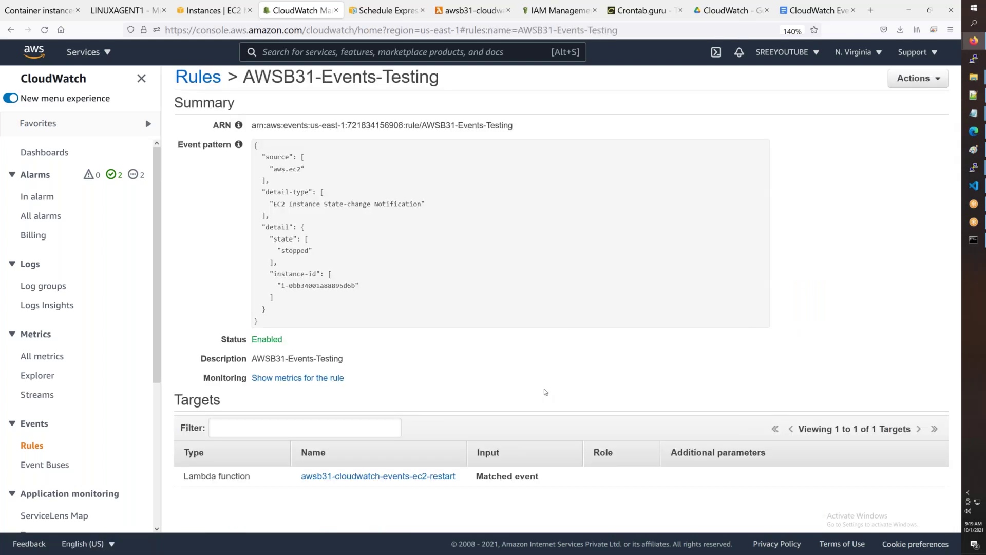
click(240, 8)
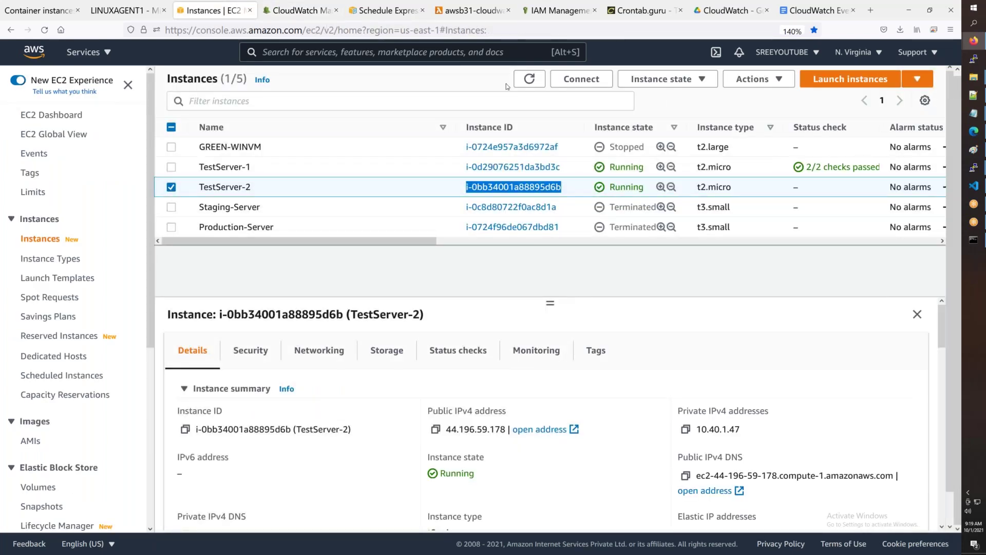
drag(646, 188, 610, 187)
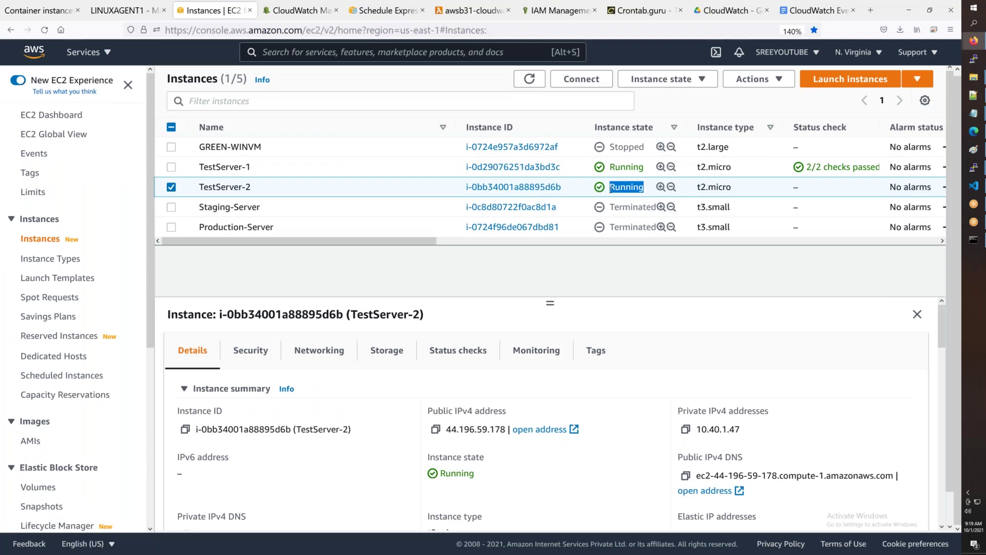
click(300, 10)
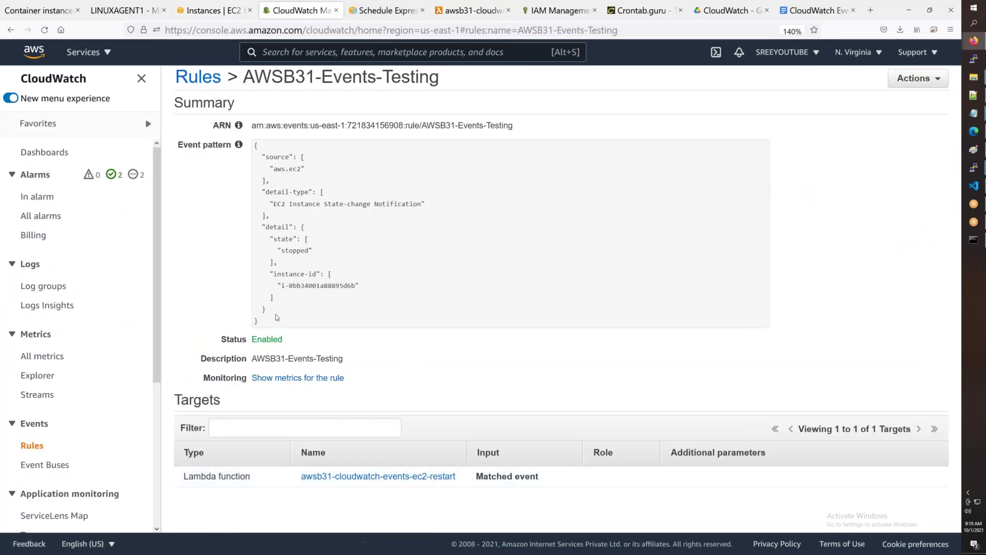
Step: Review the sample CloudWatch event and the Lambda start code in the CloudWatch Events With Lambda document, comparing the handler's event parameter with the instance-id field
click(784, 15)
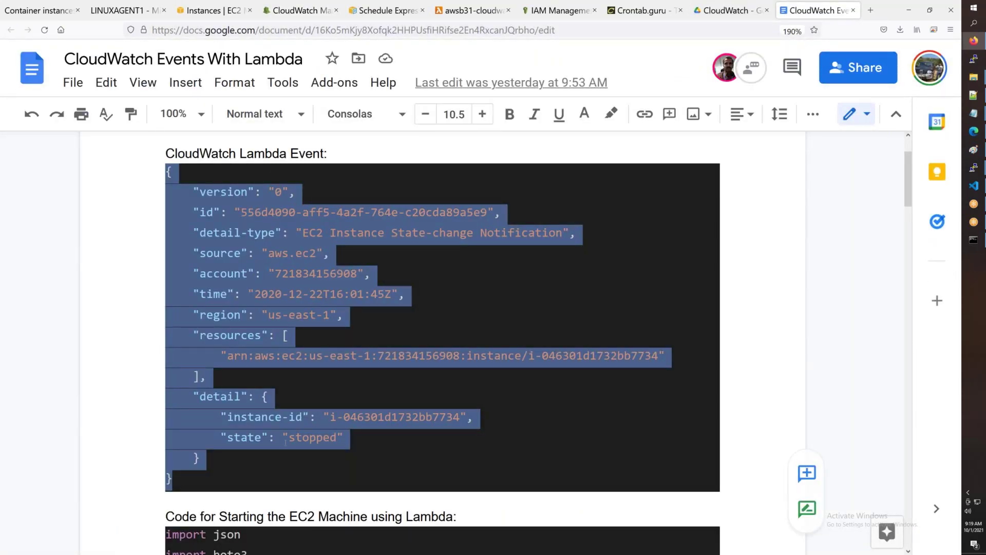
scroll(286, 442, down, 5)
scroll(371, 435, up, 4)
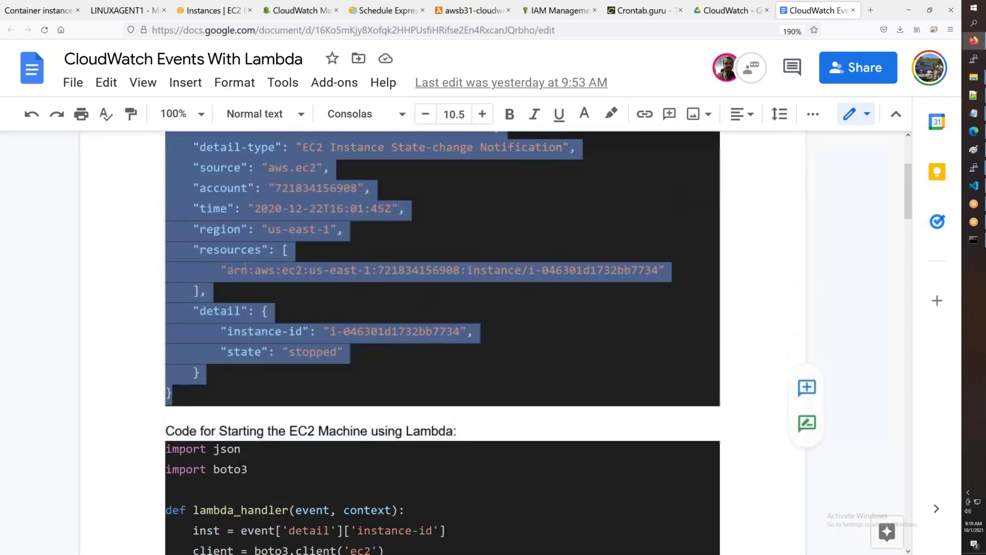
scroll(370, 435, down, 3)
drag(329, 339, 295, 339)
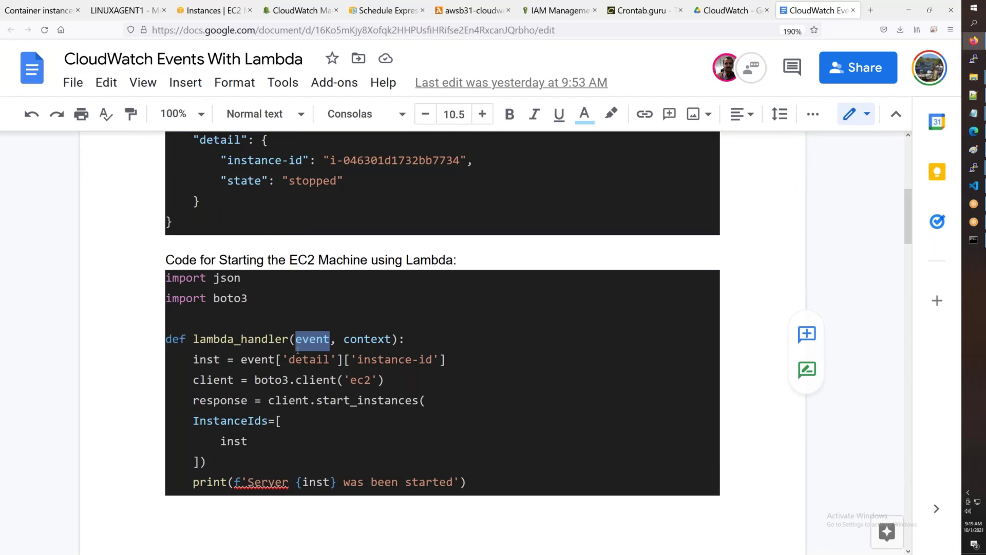
scroll(278, 380, up, 6)
drag(261, 502, 383, 502)
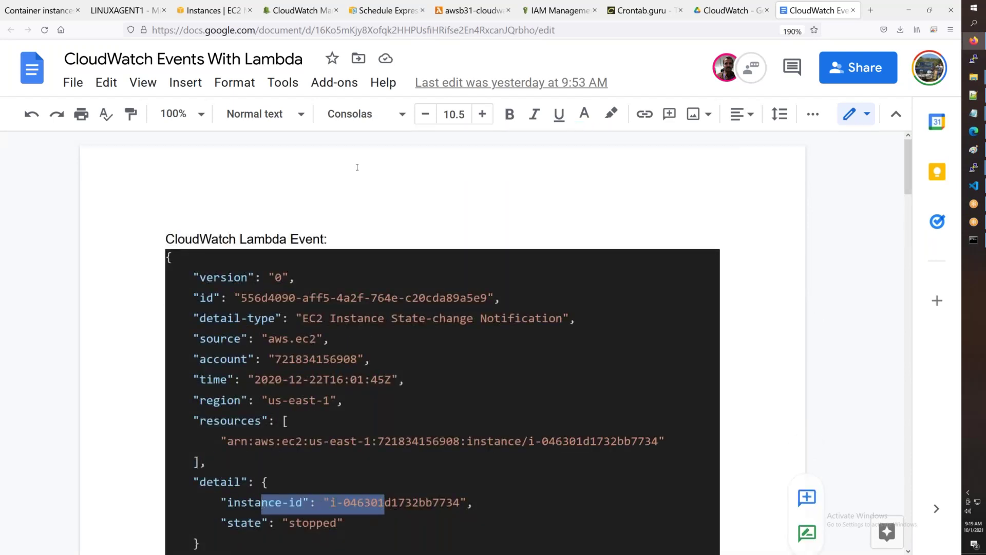
Step: Stop the TestServer-2 instance from the EC2 instances list
click(211, 10)
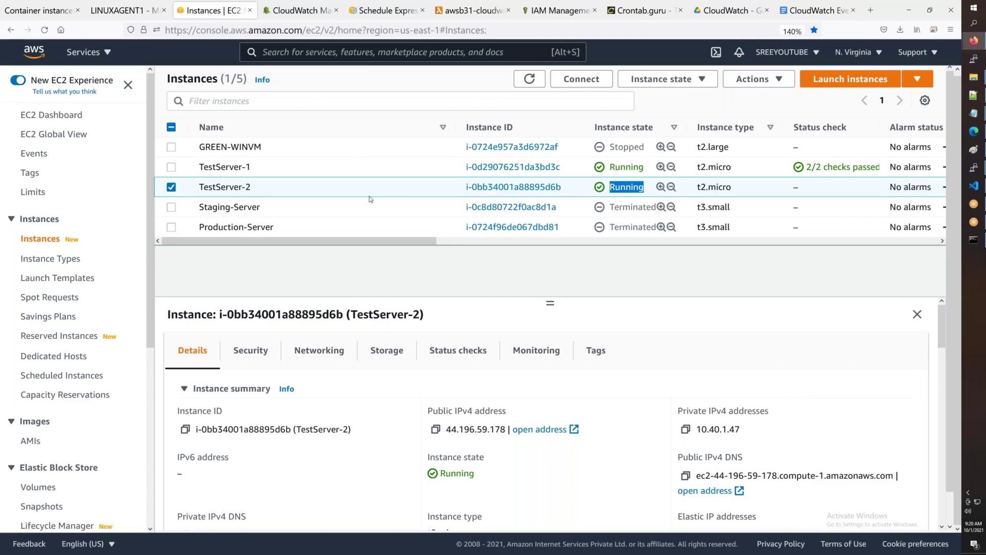
right_click(355, 183)
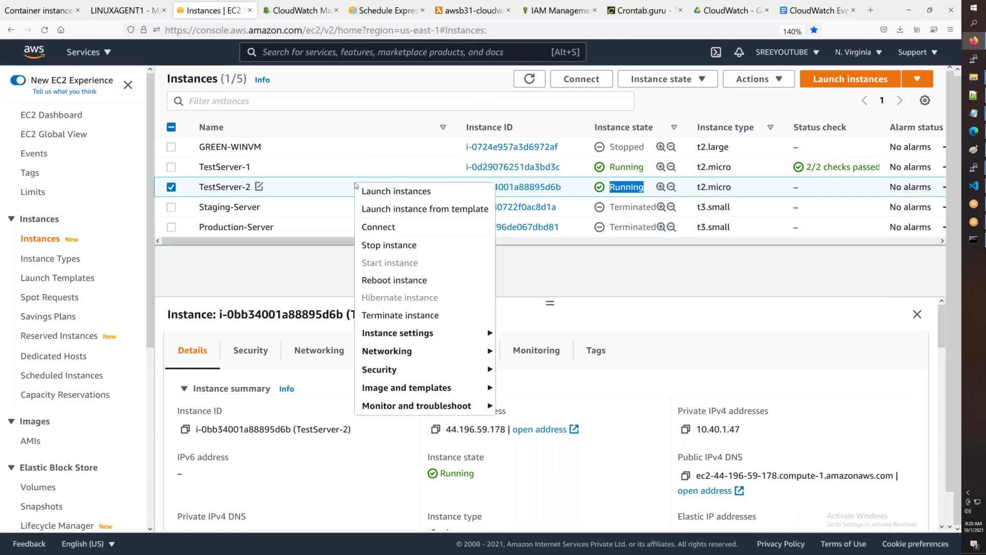
click(391, 245)
click(708, 357)
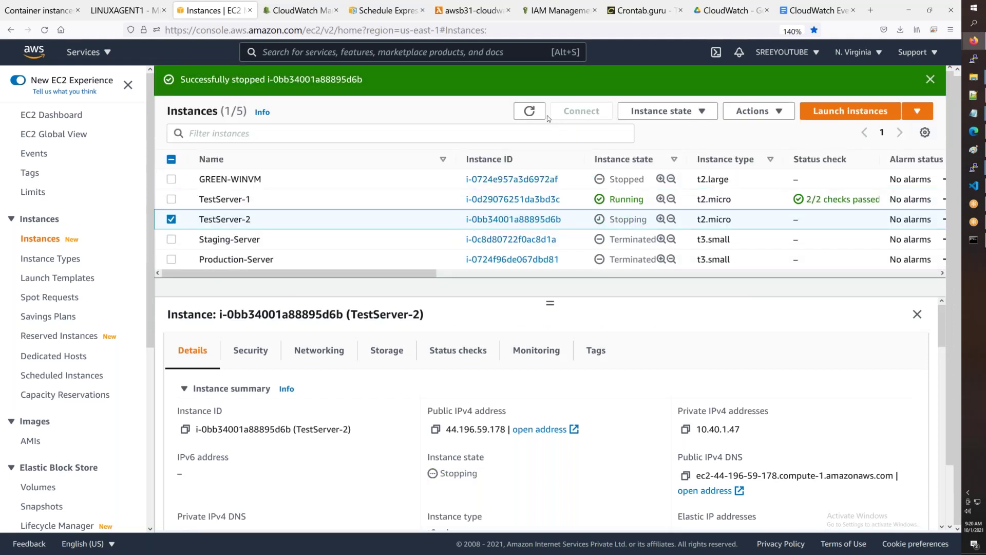
Step: Refresh the instances list repeatedly to follow TestServer-2's state after the stop
click(530, 112)
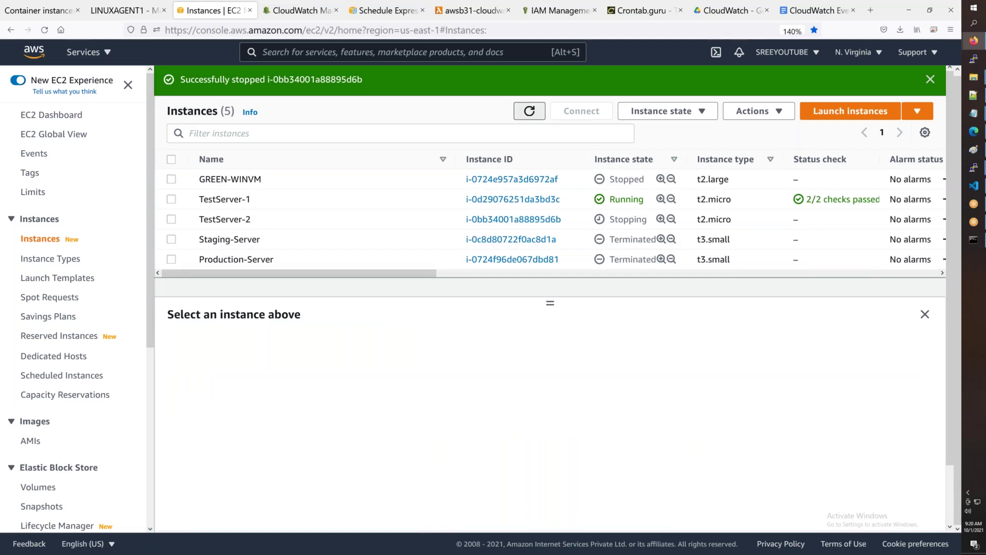
click(529, 111)
click(529, 111)
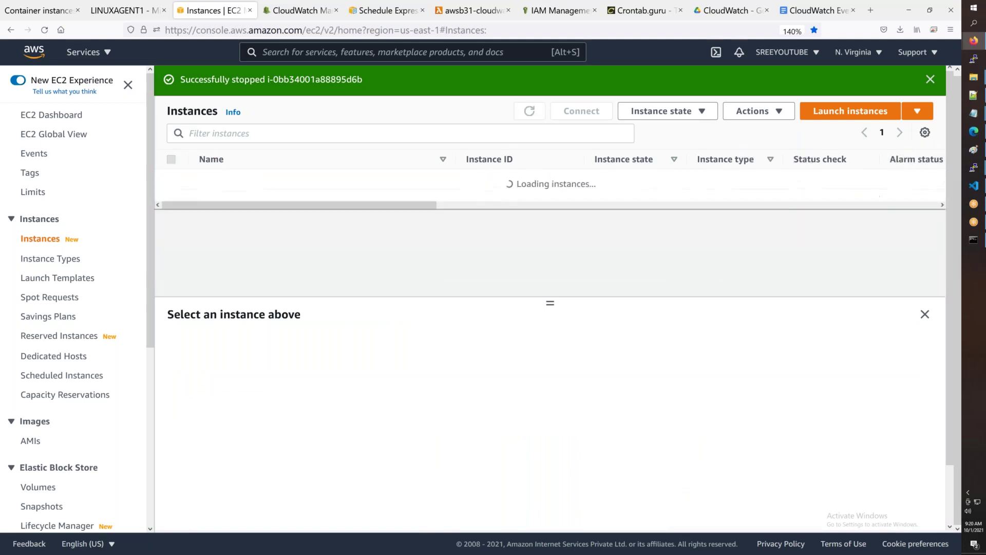
click(529, 112)
click(530, 112)
click(529, 112)
key(Return)
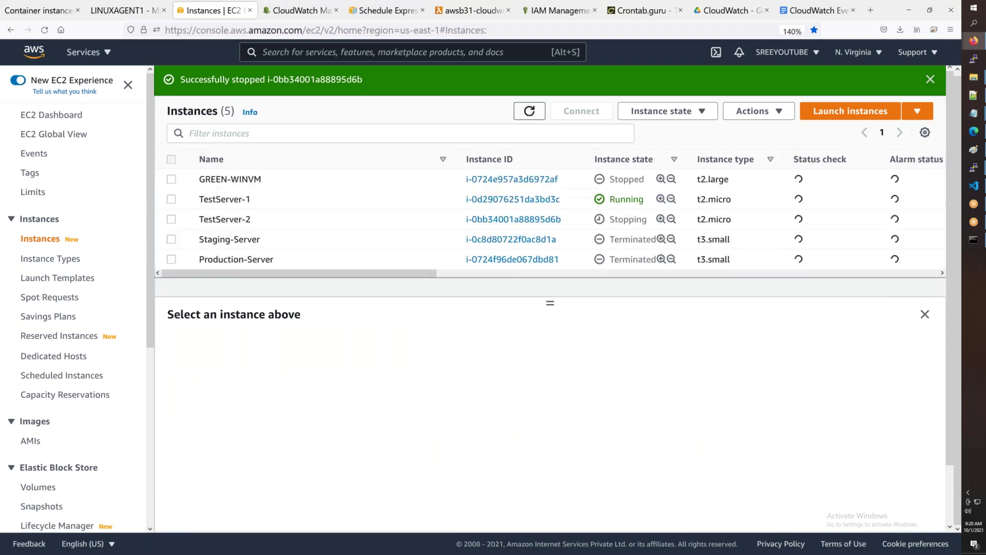
key(Return)
key(Return)
key(Return)
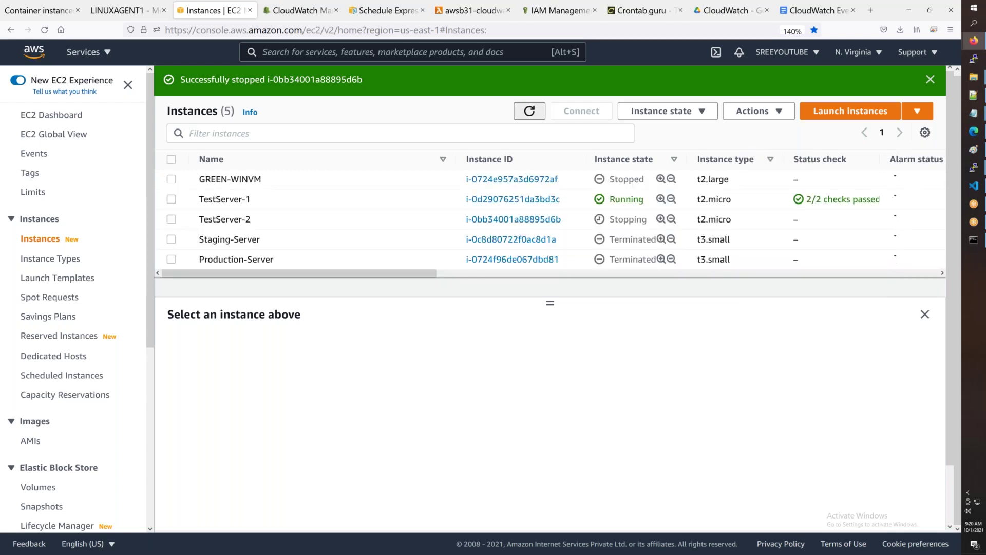
key(Return)
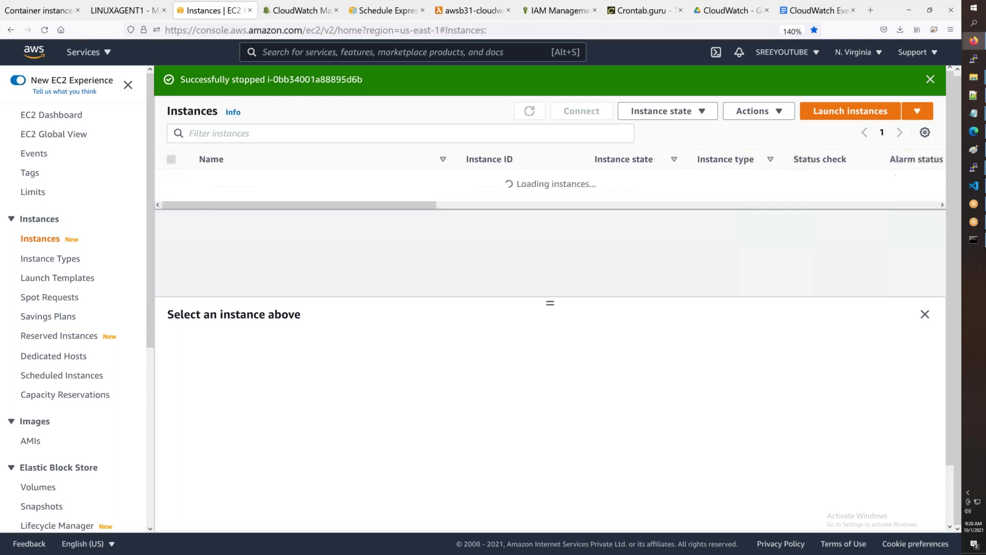
key(Return)
key(Return)
key(Return)
key(Return)
key(Return)
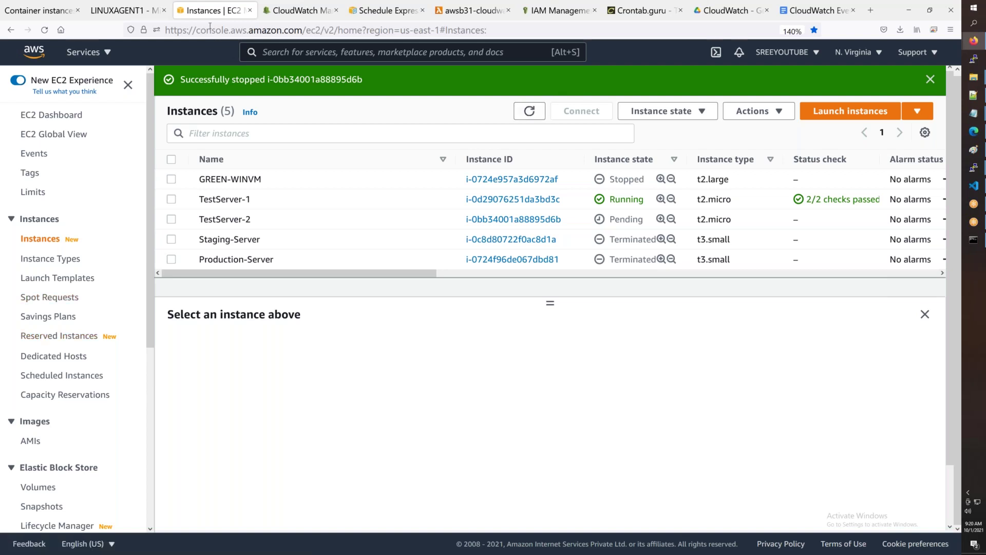
Step: Open the EBS snapshots list and delete all the LIVE-BACKUP snapshots
scroll(40, 416, down, 3)
click(41, 385)
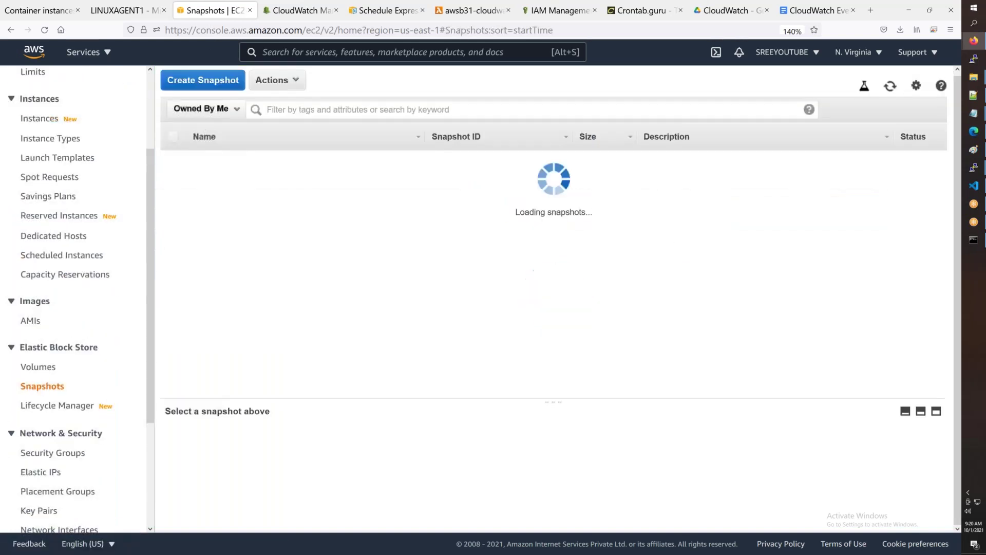
click(173, 136)
click(283, 82)
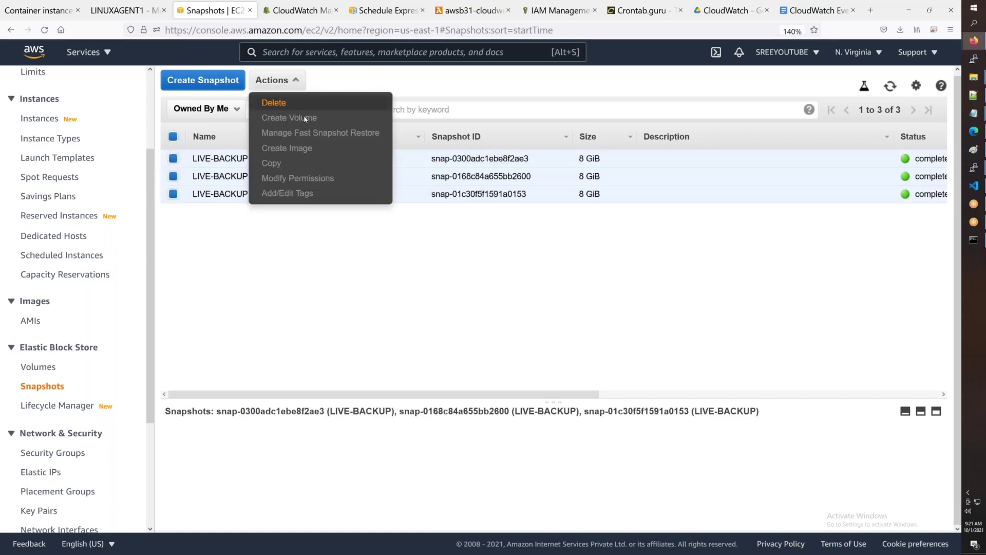
click(270, 103)
click(658, 361)
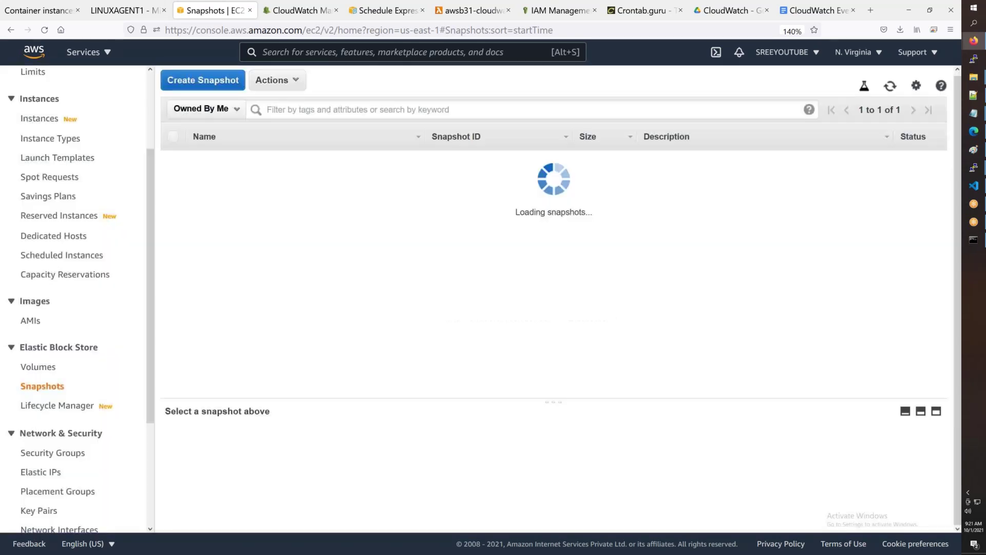
Step: Go to the CloudWatch console and read the default event bus description and permissions on the Event Buses page
click(309, 14)
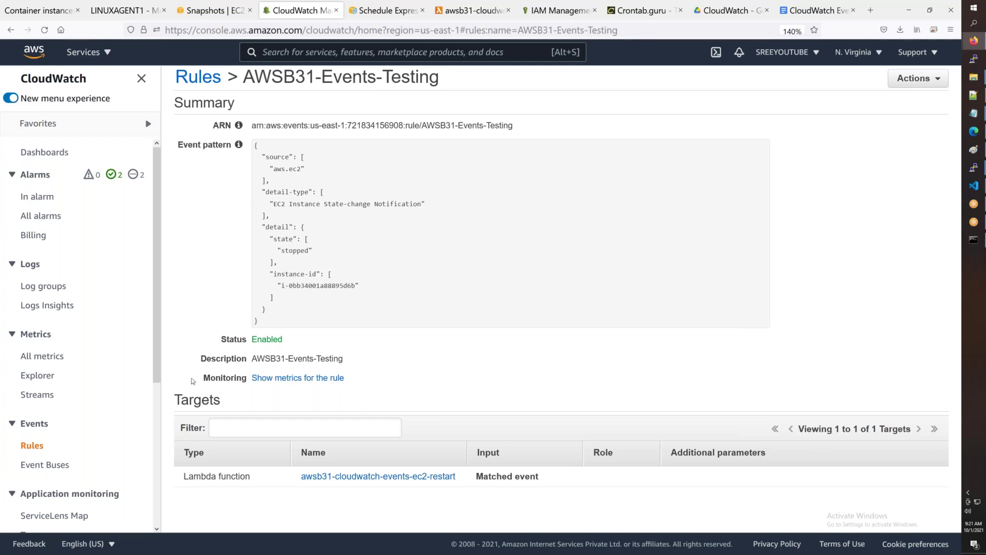
scroll(137, 417, down, 1)
scroll(137, 420, down, 3)
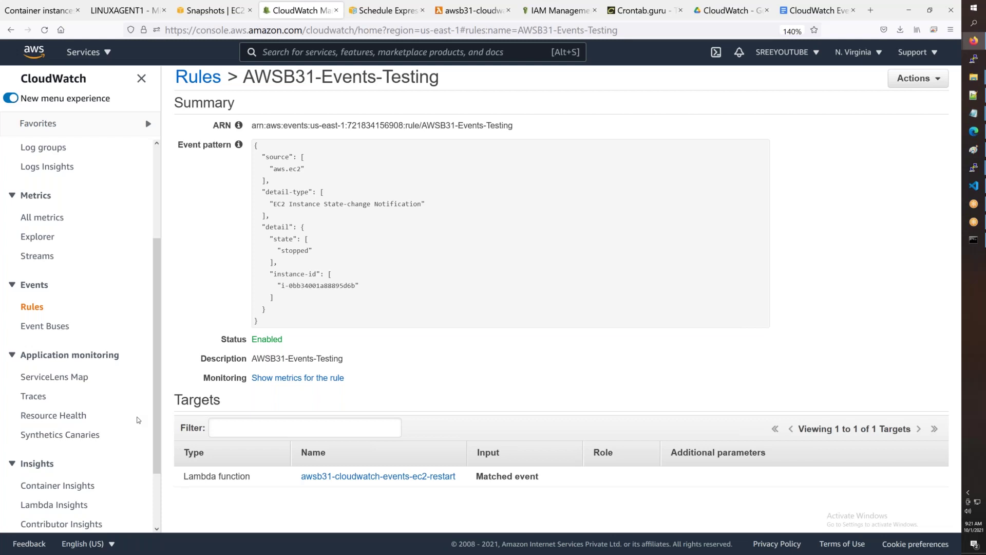
scroll(140, 289, down, 2)
click(45, 257)
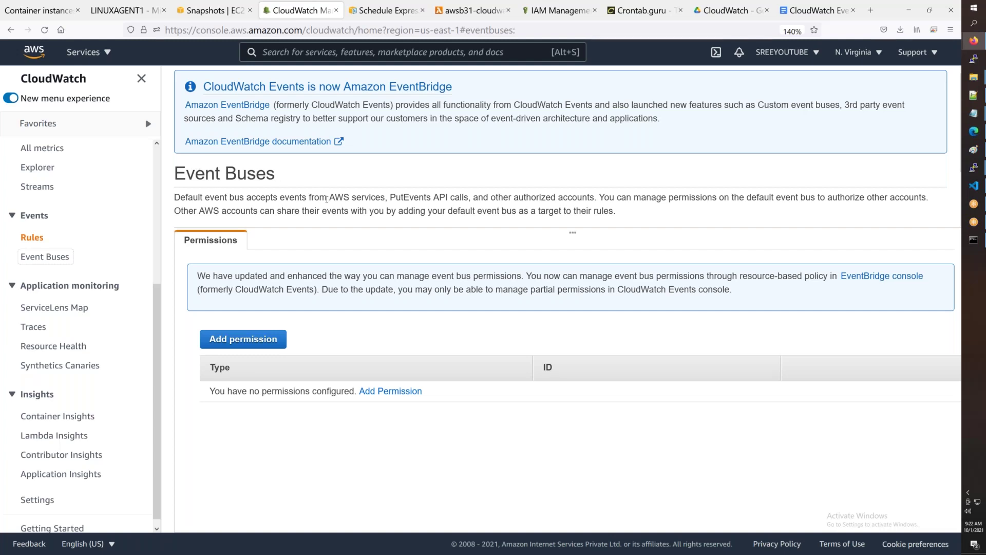
drag(333, 197, 904, 200)
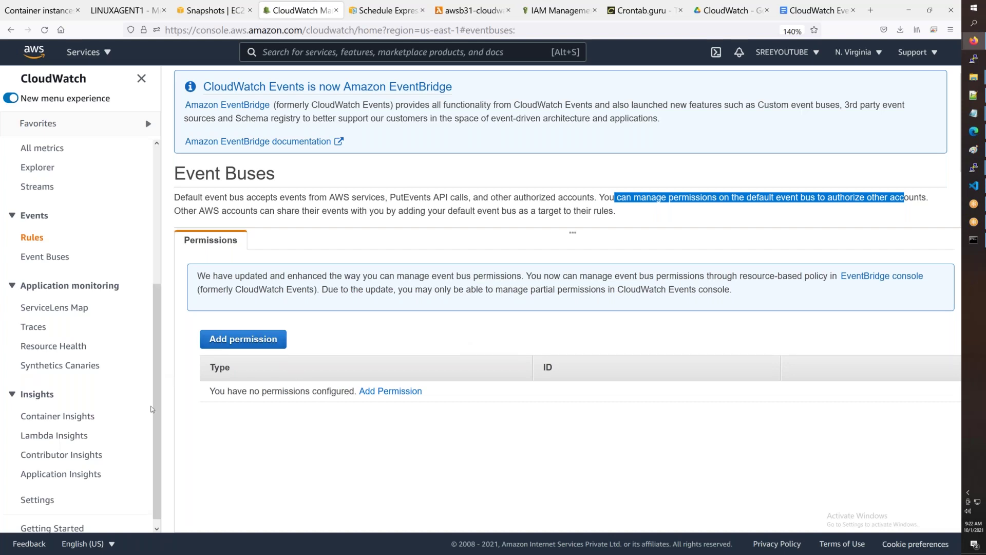
Step: Look through the CloudWatch application monitoring pages: ServiceLens Map, Traces, Resource Health and Synthetics Canaries
click(87, 309)
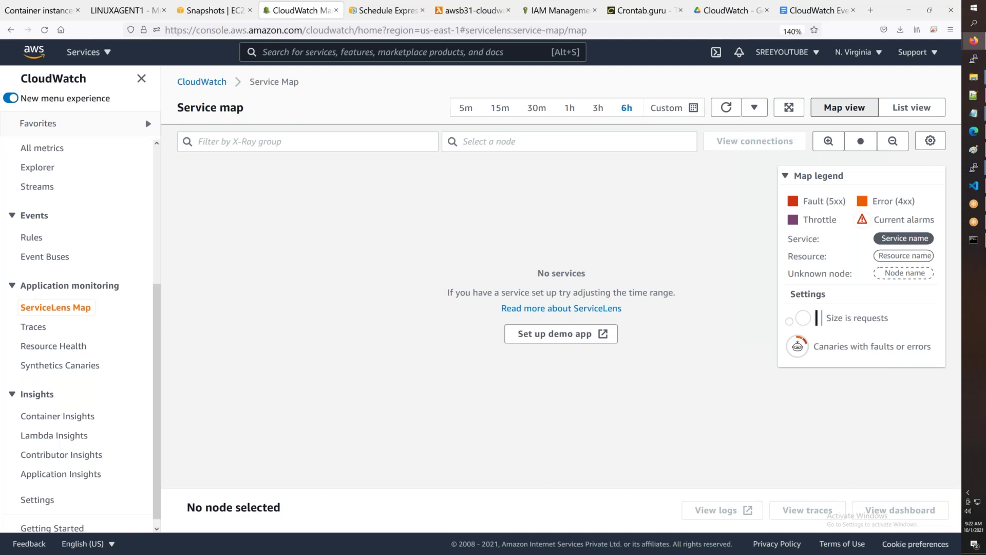
click(35, 327)
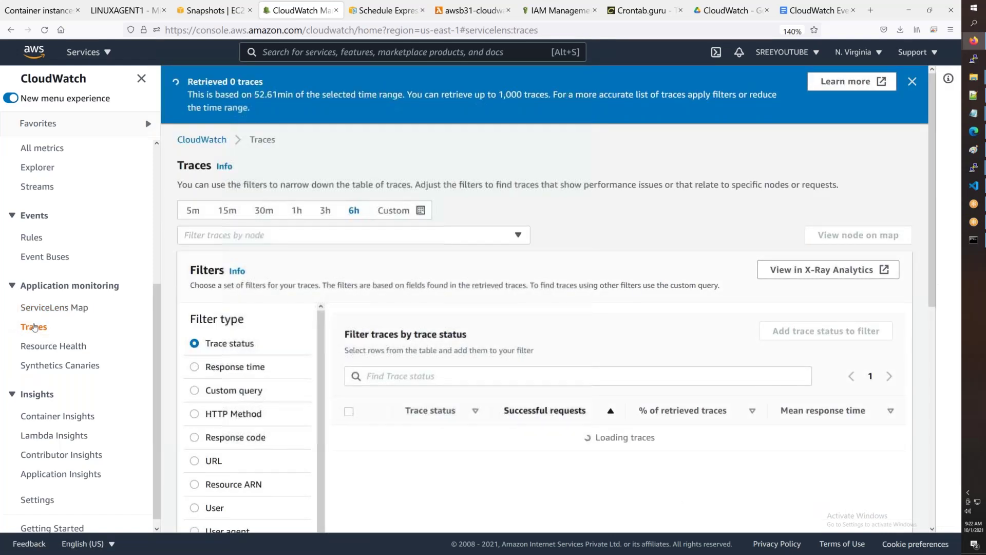
click(42, 344)
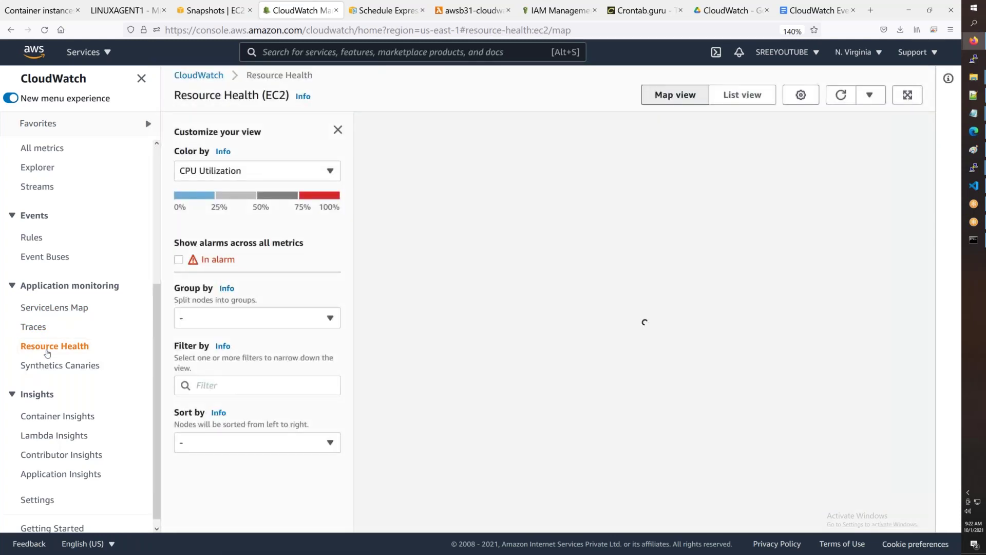
click(57, 370)
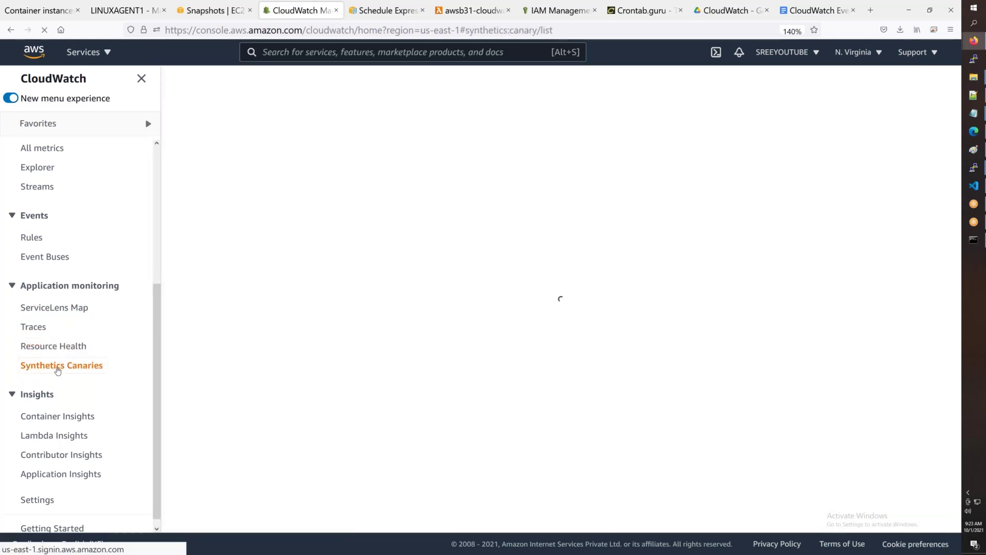
click(54, 345)
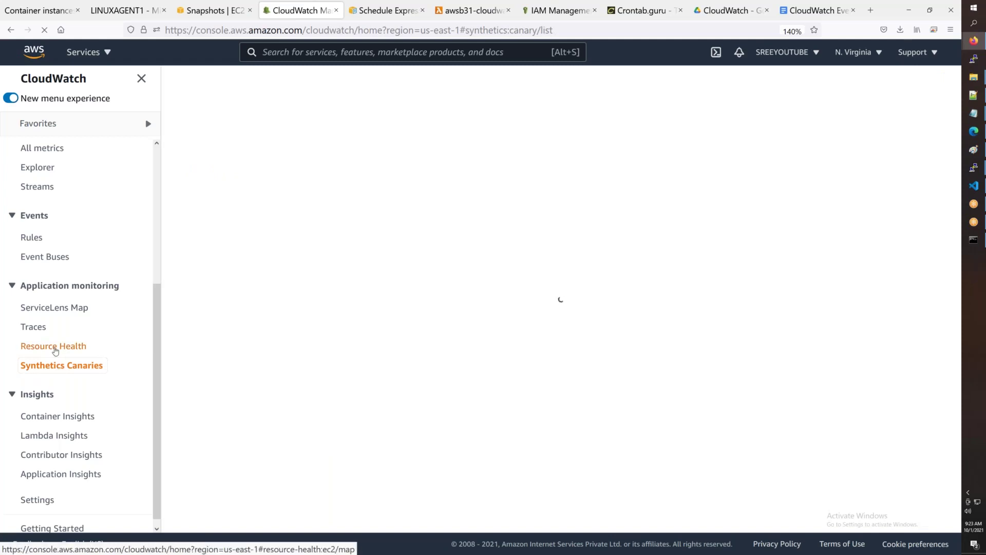
click(46, 331)
click(42, 309)
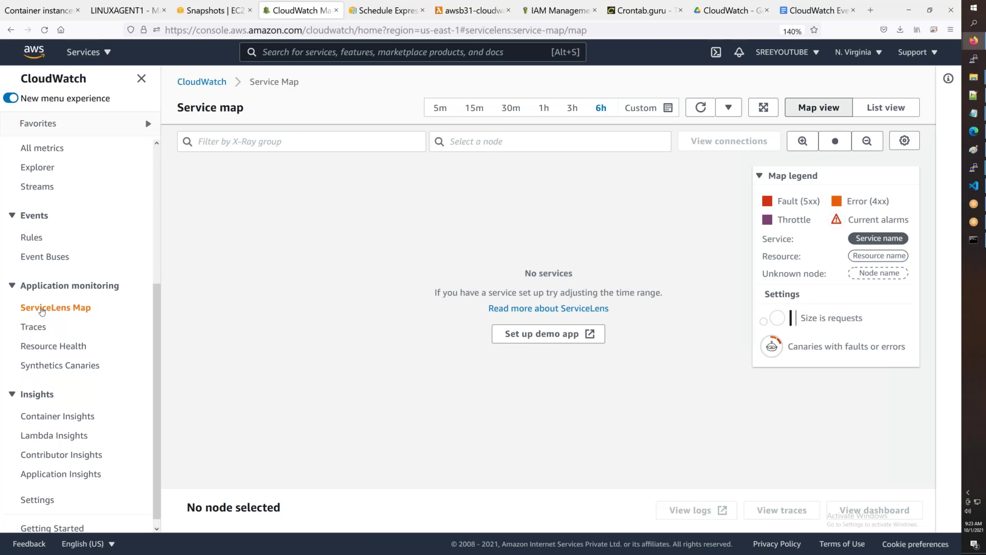
Step: View the Traces page filtered by HTTP Method and by Client IP
click(42, 332)
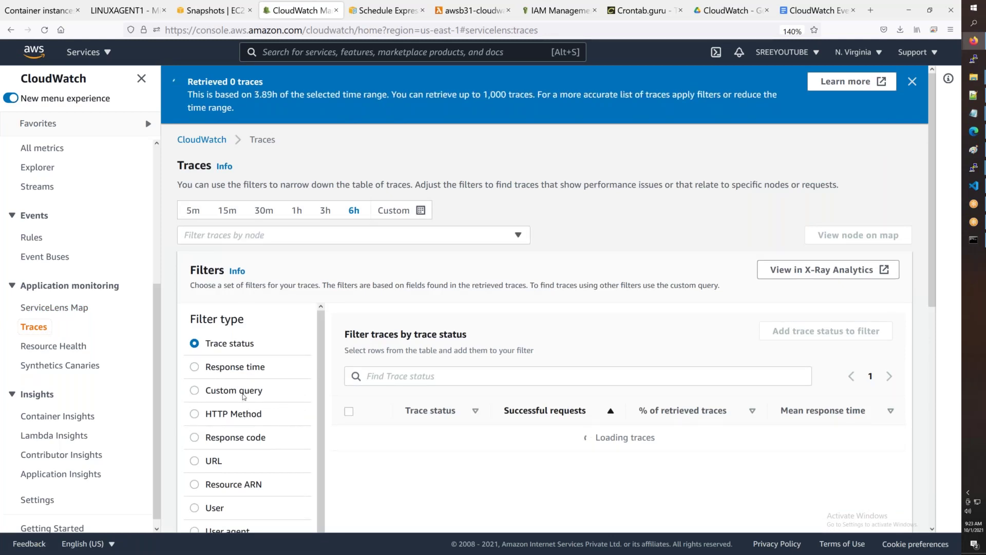
click(199, 416)
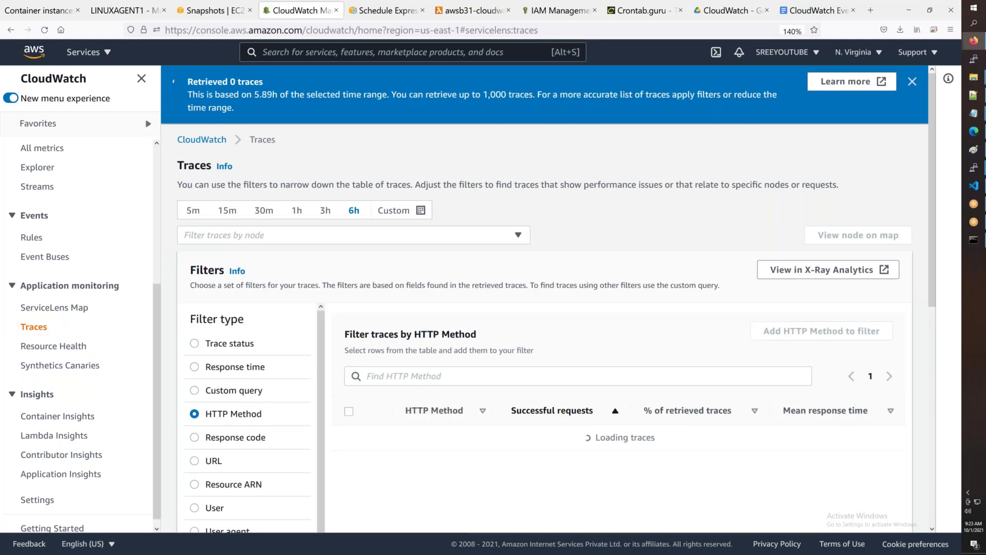
scroll(487, 283, down, 5)
scroll(486, 283, up, 2)
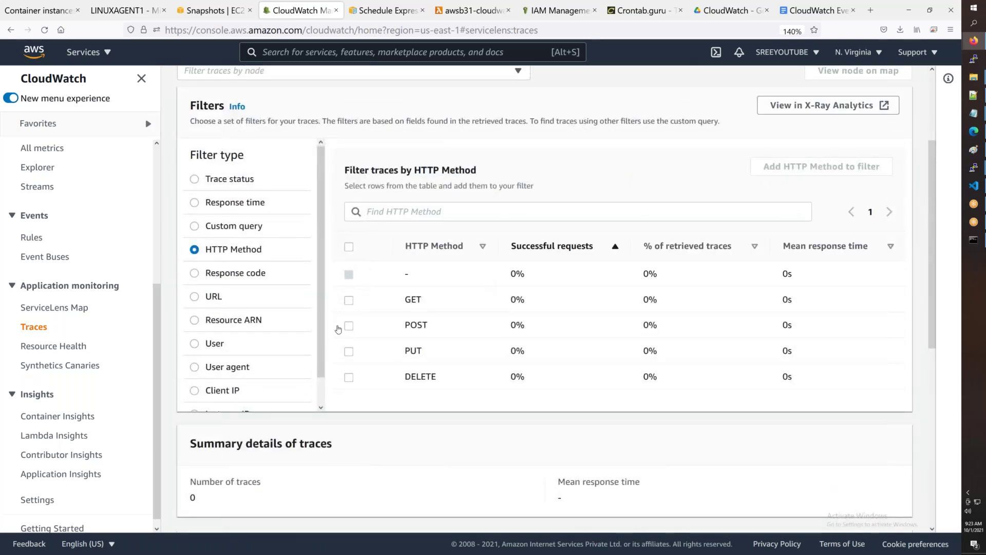
click(204, 386)
scroll(204, 382, down, 1)
scroll(235, 348, up, 1)
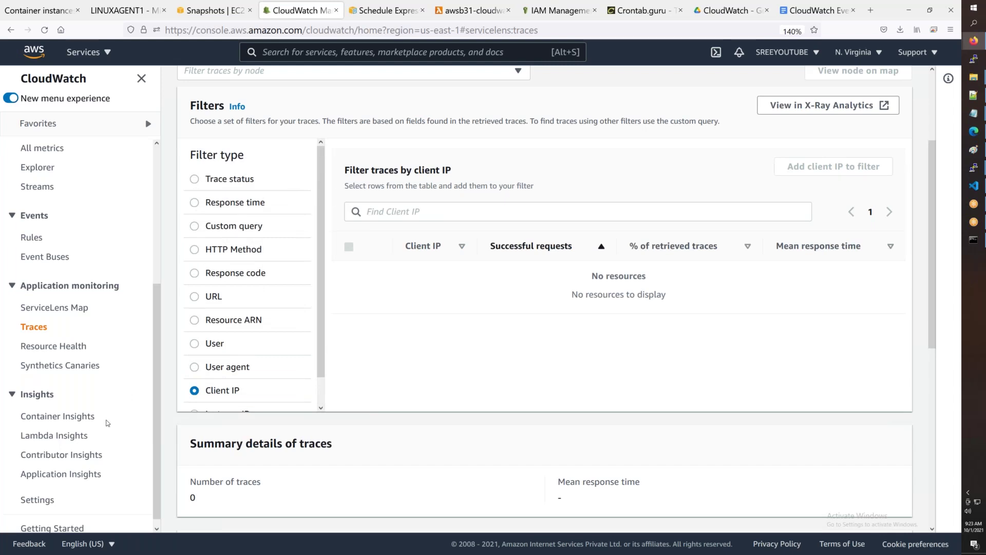
Step: View the EC2 Resource Health map and the Container Insights page, dismissing the notices shown there
click(57, 349)
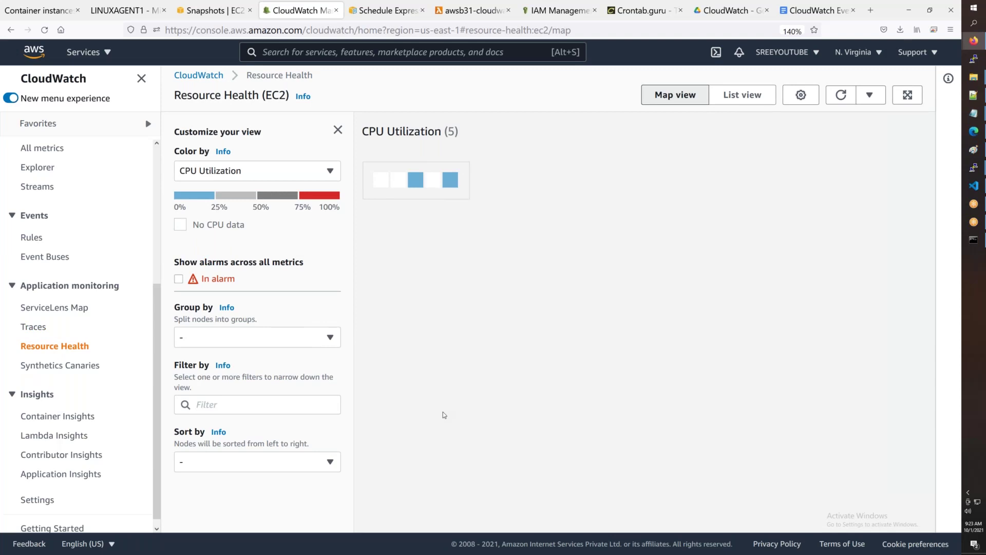
scroll(87, 418, down, 1)
click(85, 405)
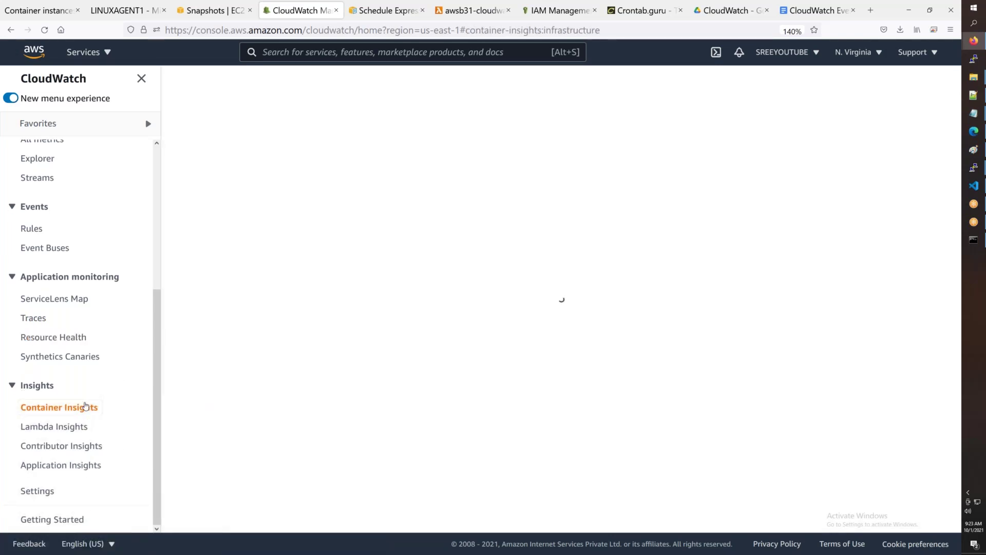
click(75, 465)
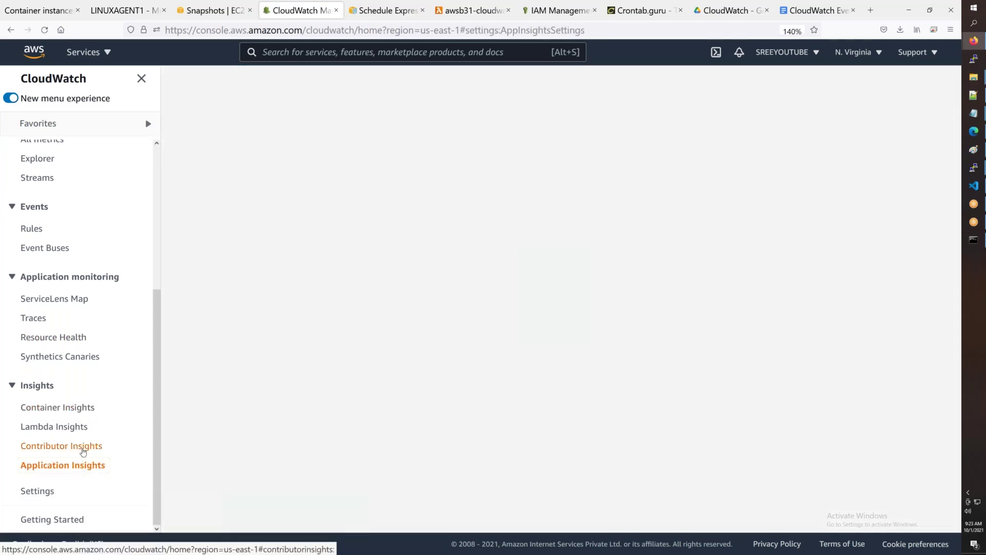
click(82, 446)
click(72, 408)
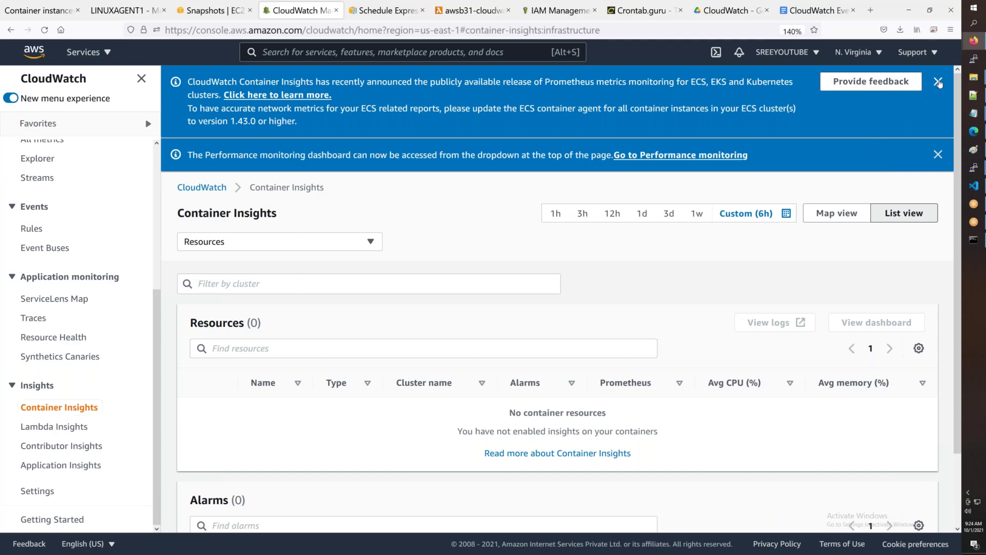
click(938, 83)
click(938, 82)
Step: Open Lambda Insights performance monitoring in the Single function view
click(74, 427)
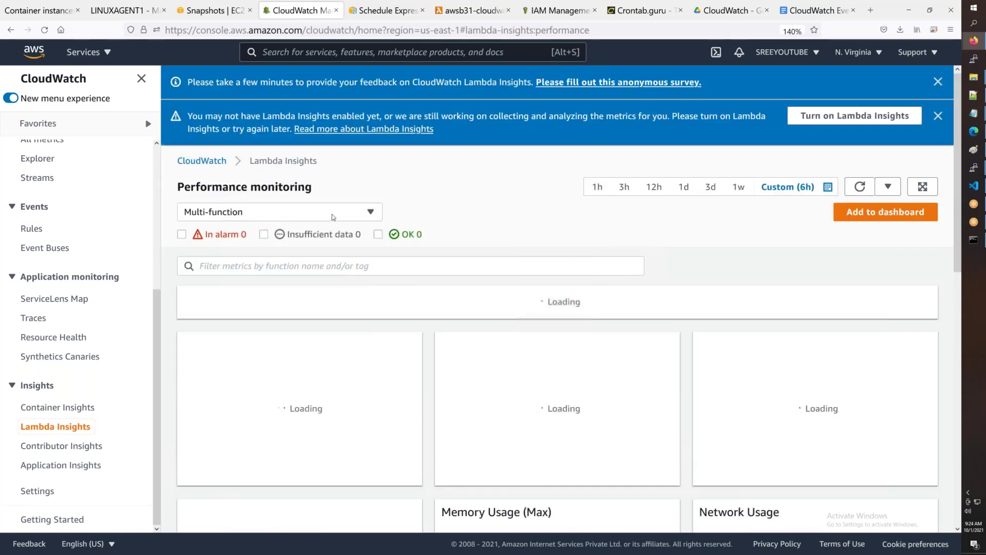
click(332, 214)
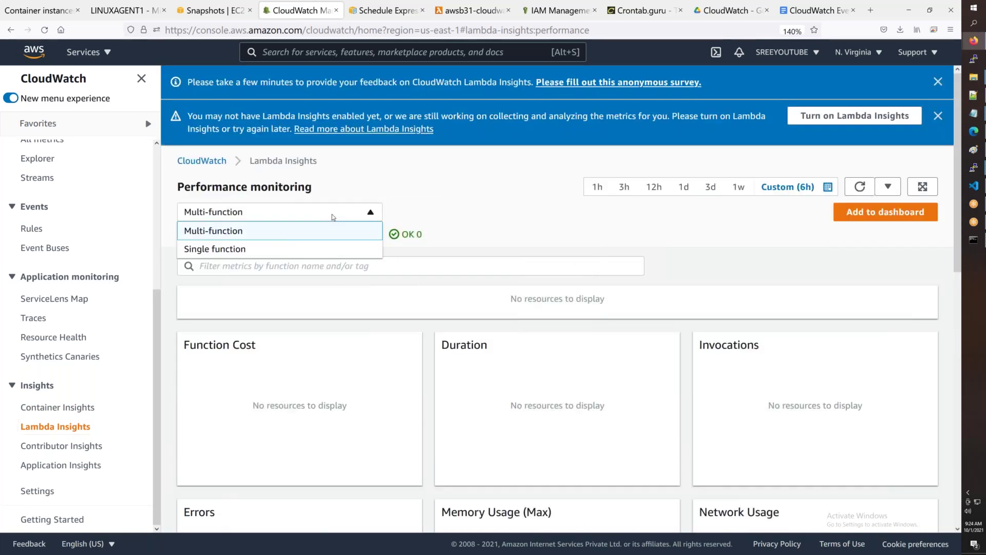
click(293, 250)
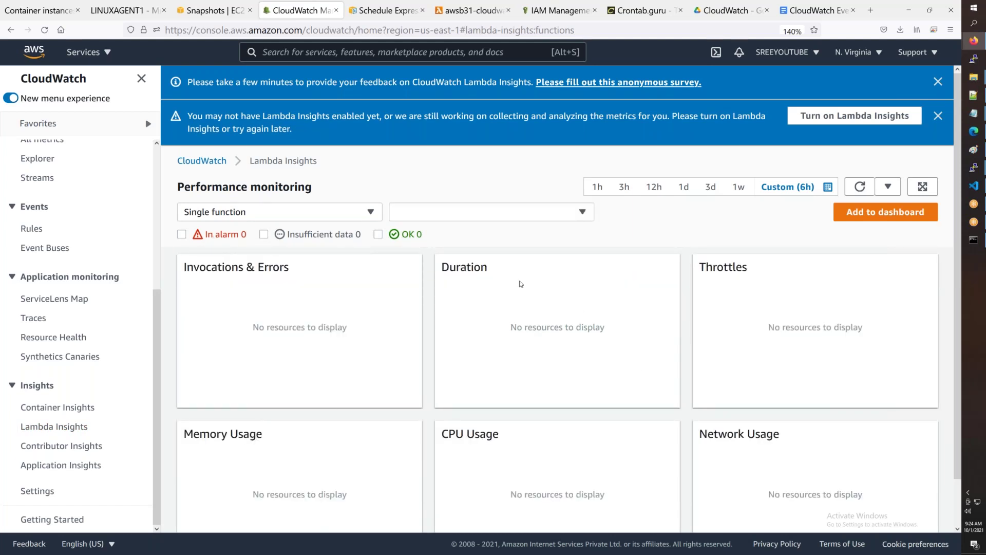
Step: Follow the option to turn on Lambda Insights, return to the CloudWatch page and dismiss its notices
click(872, 119)
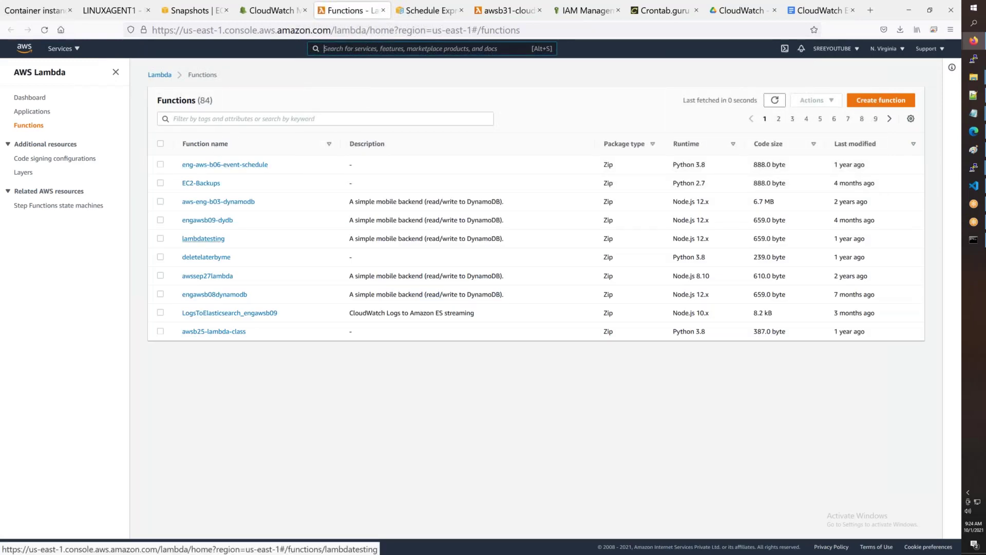
click(274, 12)
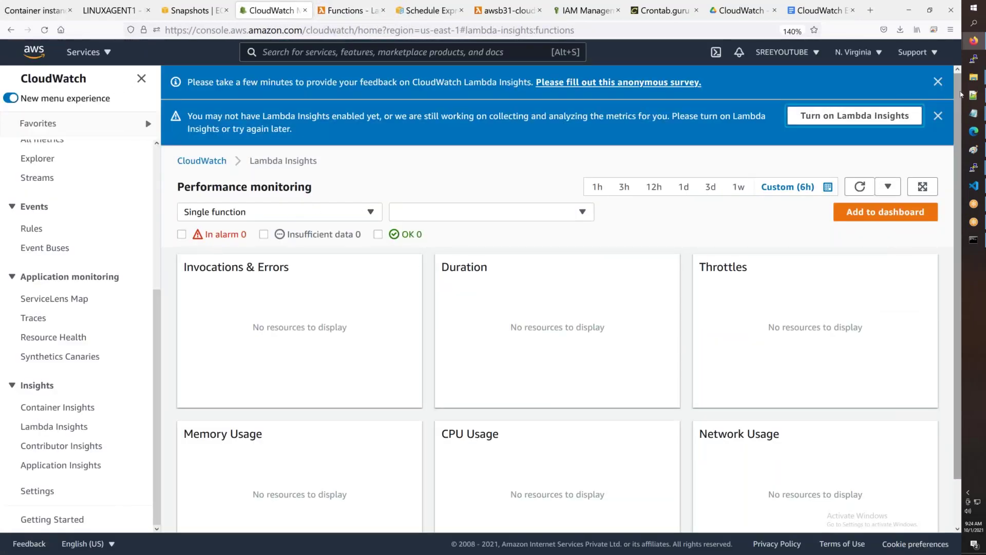
click(938, 82)
click(938, 83)
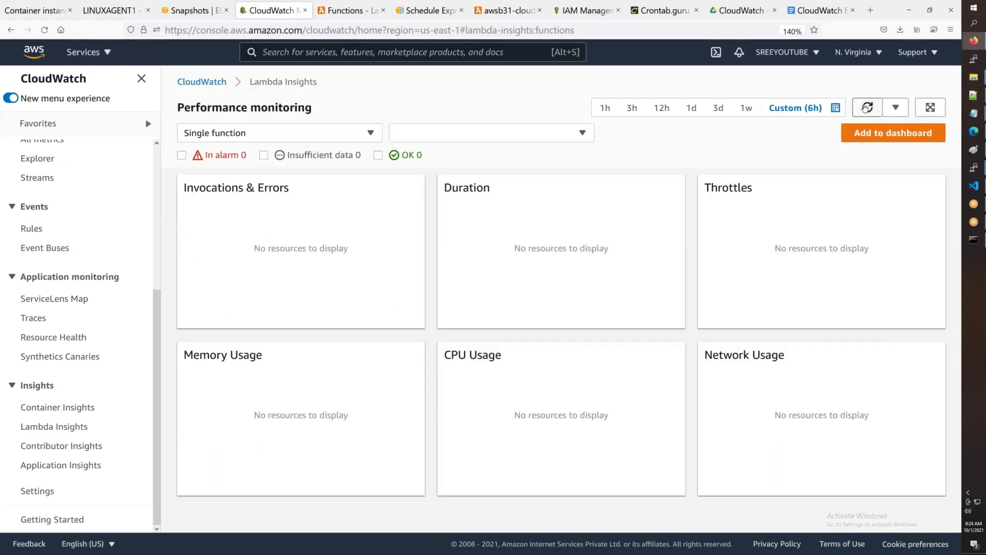
Step: Refresh Lambda Insights, check its function selection list, and close the extra Lambda Functions page before returning to CloudWatch
click(867, 108)
click(548, 136)
click(719, 161)
click(555, 138)
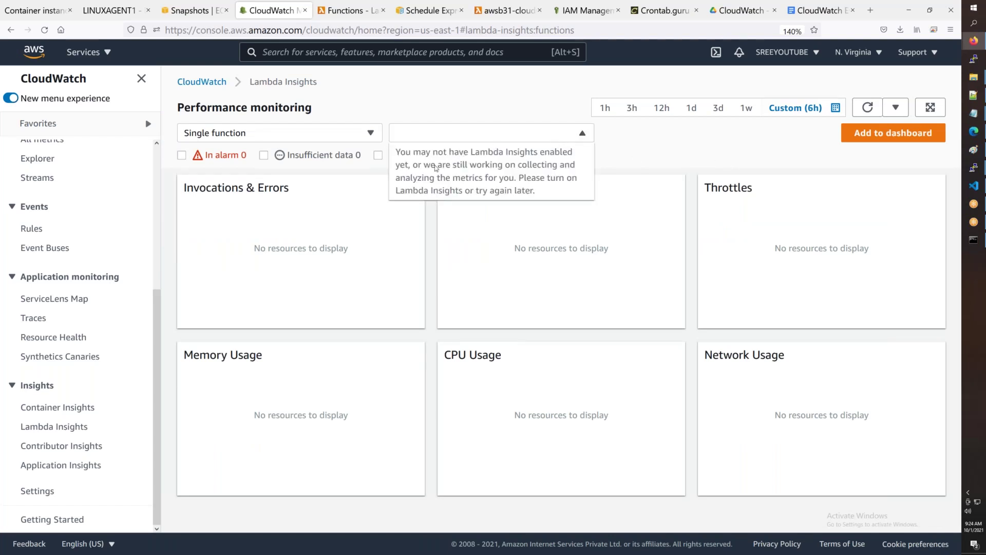
click(342, 12)
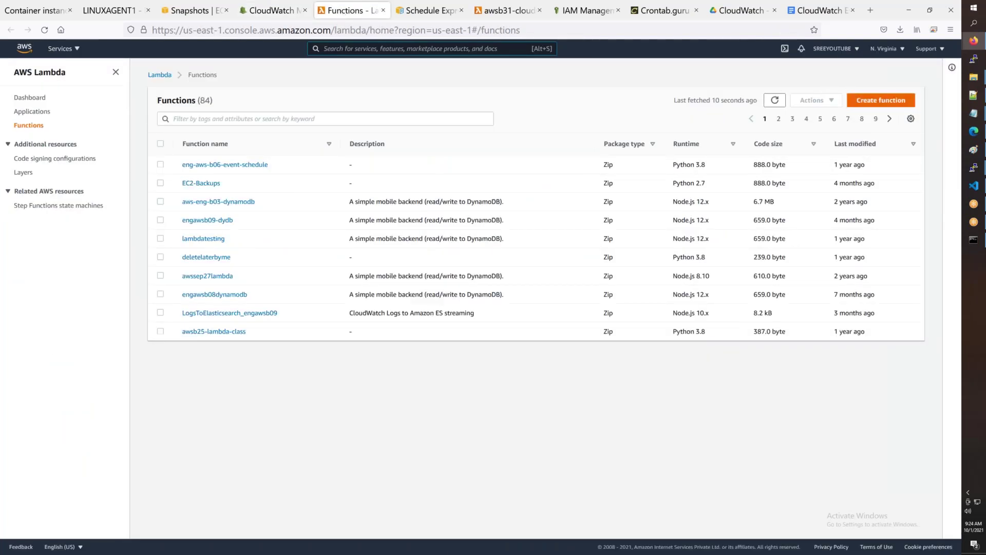
click(383, 11)
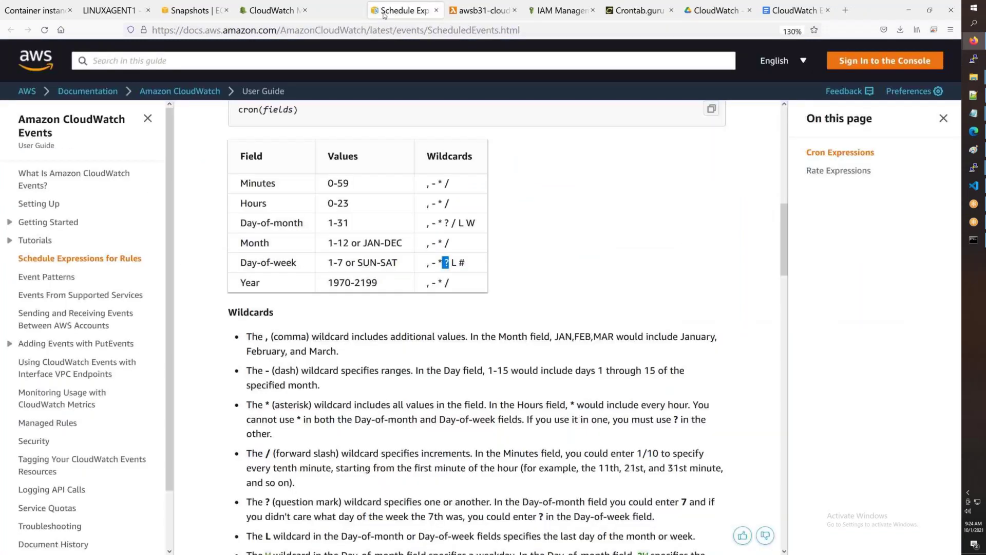
click(272, 10)
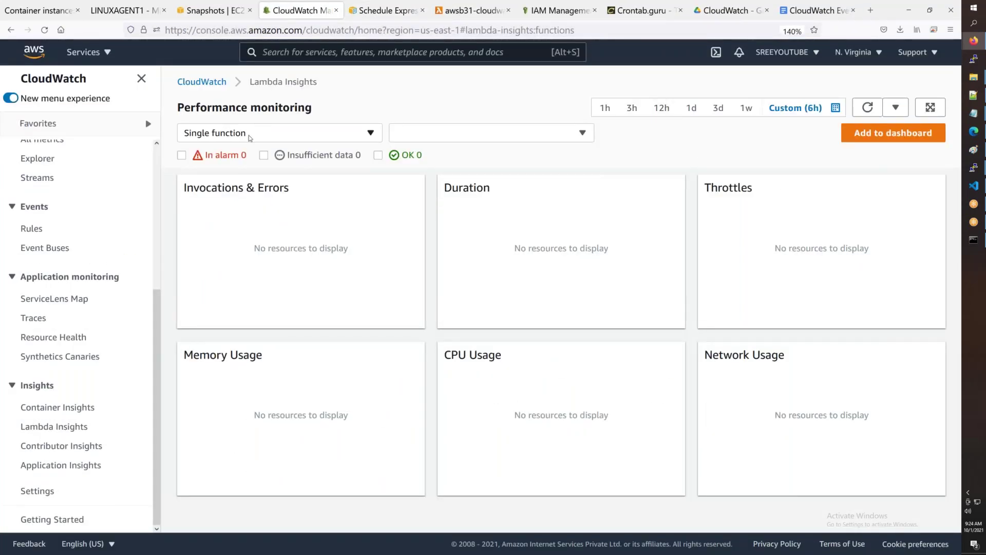
Step: Reopen Lambda Insights in the Multi-function view and follow its turn-on option to the Lambda functions list
click(72, 446)
click(71, 427)
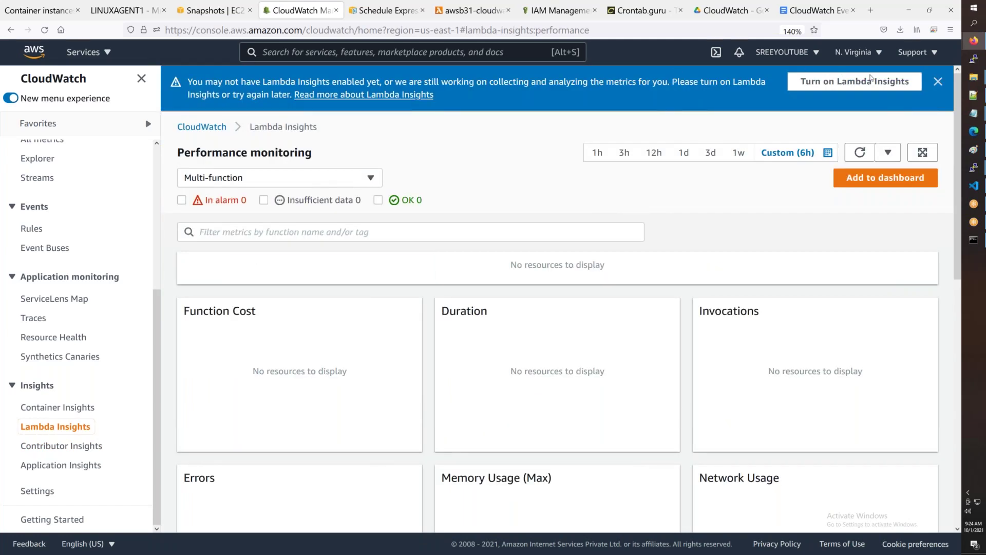
click(854, 81)
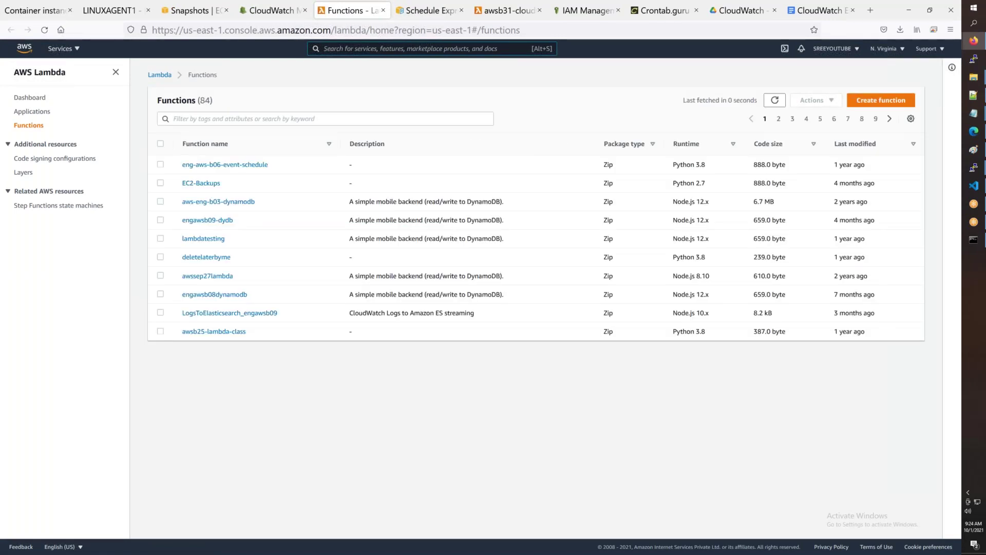
Step: Enlarge the Lambda console to 120% and view its Applications page and Dashboard
key(alt+s)
key(ctrl+plus)
key(ctrl+plus)
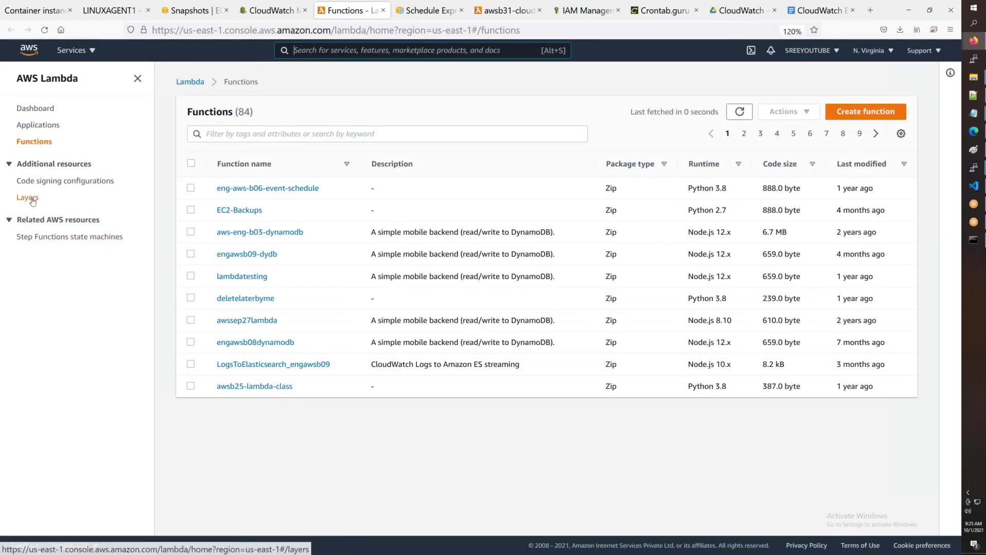
click(39, 125)
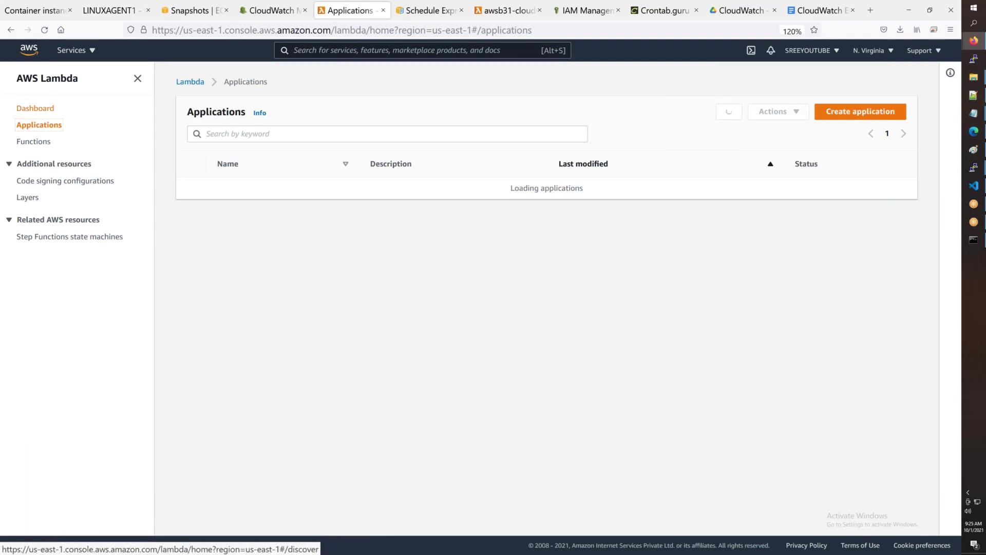
click(36, 108)
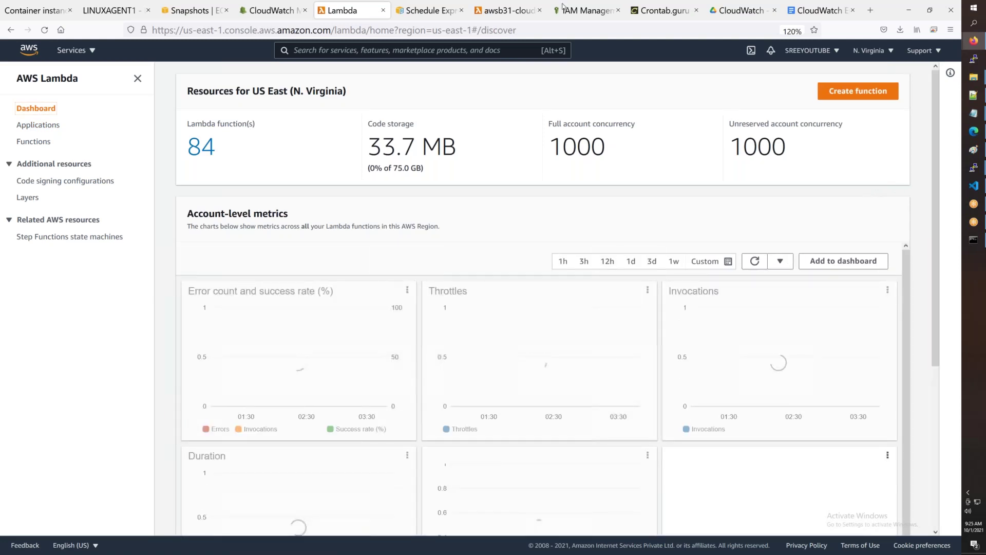
Step: Return to Lambda Insights in CloudWatch and switch performance monitoring to Single function
click(272, 11)
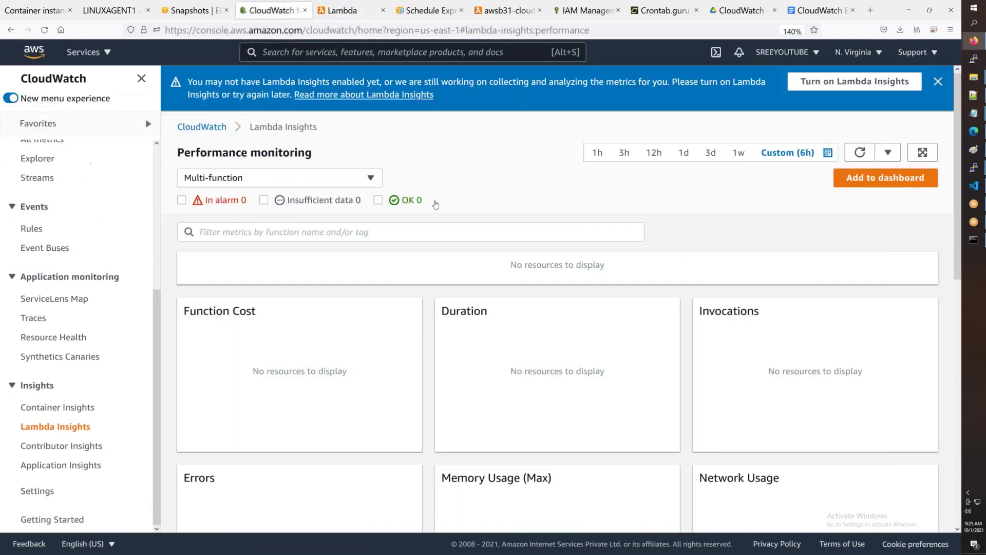
click(182, 201)
click(242, 214)
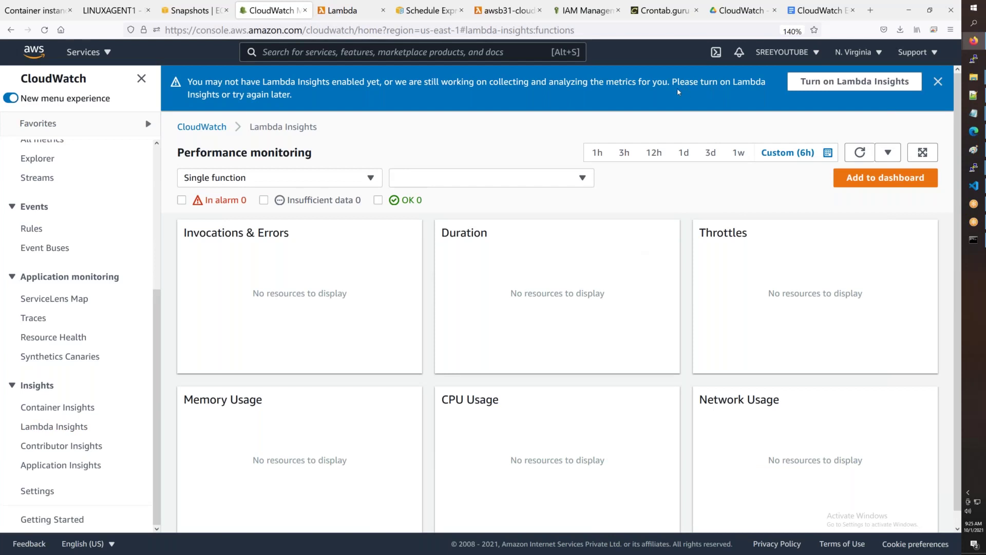
Step: Read the notice about turning on Lambda Insights, and open Contributor Insights to look over its overview page
drag(223, 83, 518, 82)
click(488, 103)
click(52, 446)
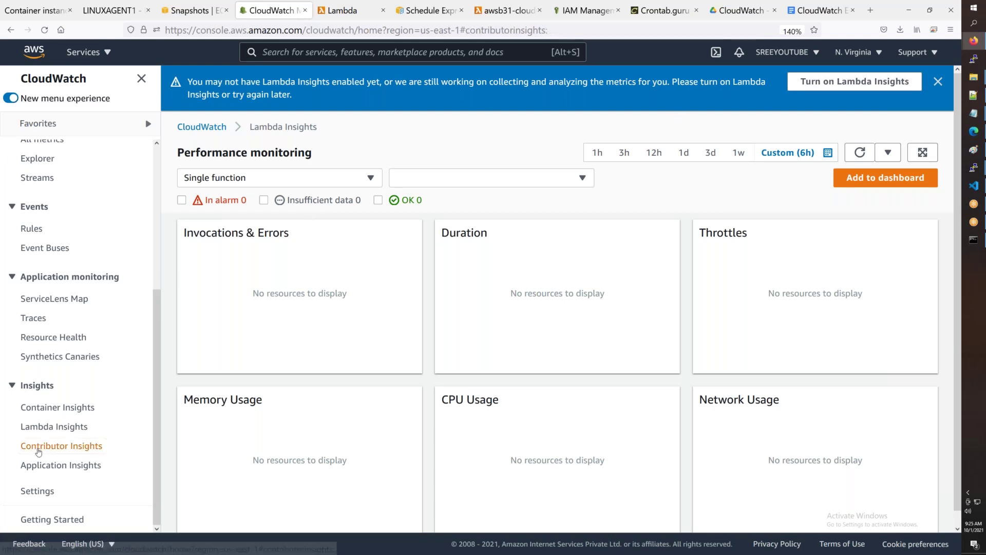
scroll(313, 425, down, 3)
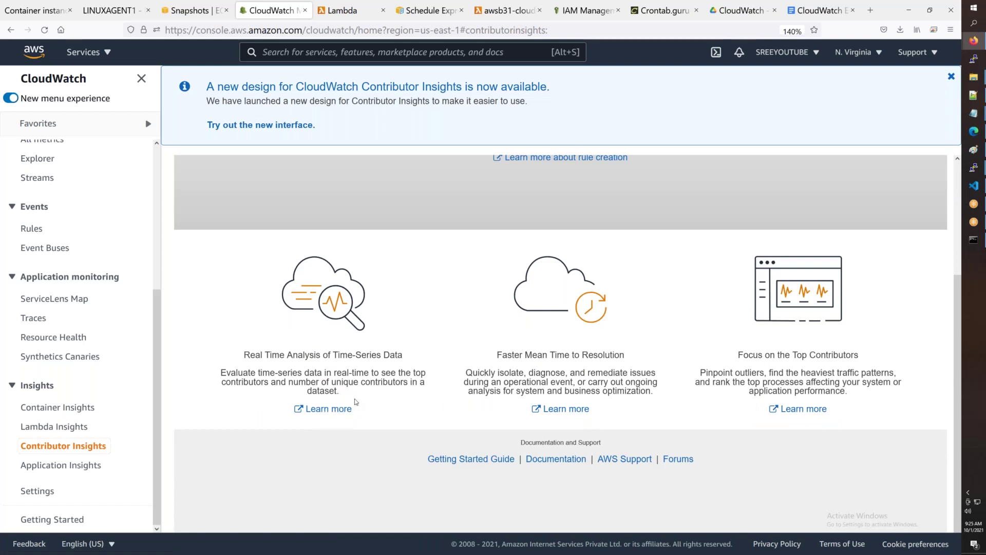
scroll(321, 210, up, 3)
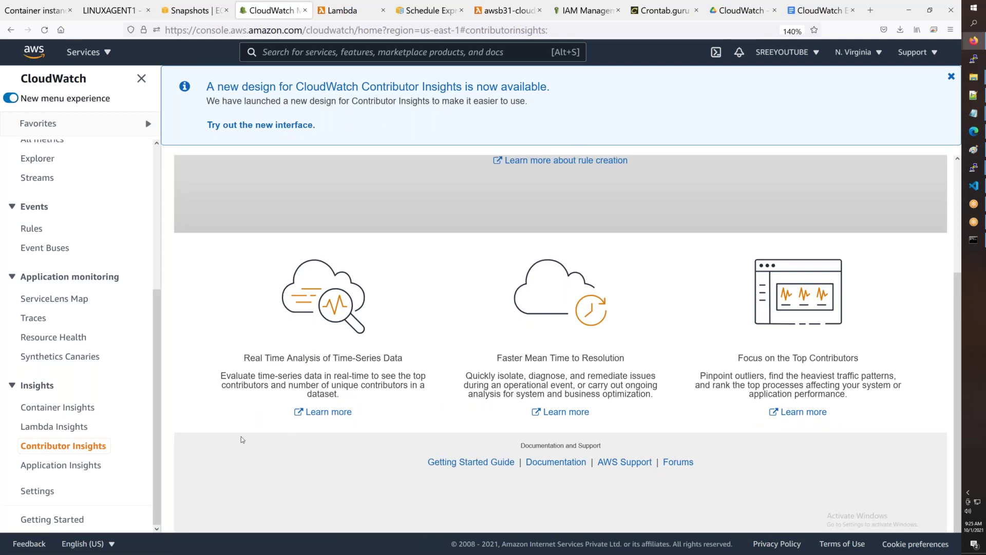
Step: Examine the Contributor Insights introduction on viewing the top contributors impacting system and application performance in real time
drag(427, 253, 607, 252)
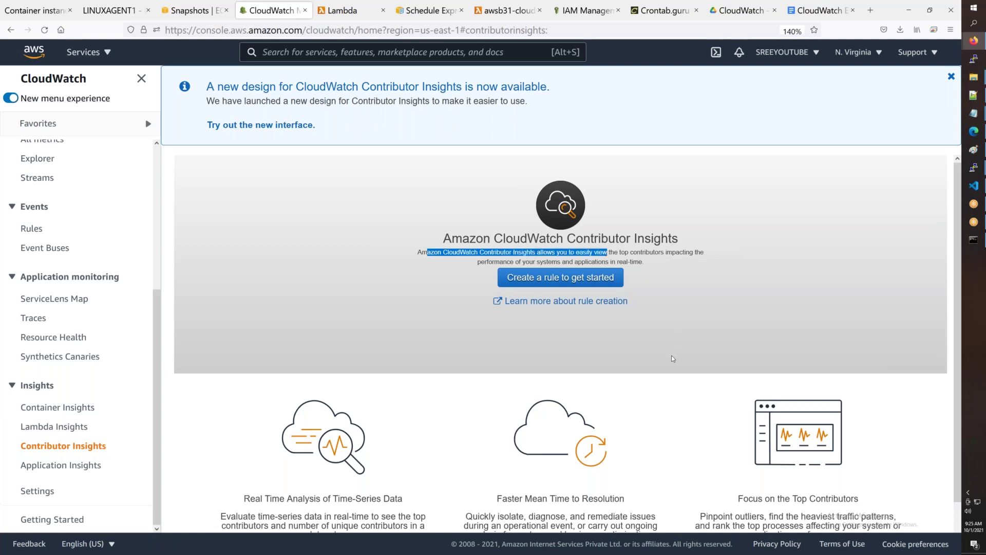
key(ctrl+plus)
key(ctrl+plus)
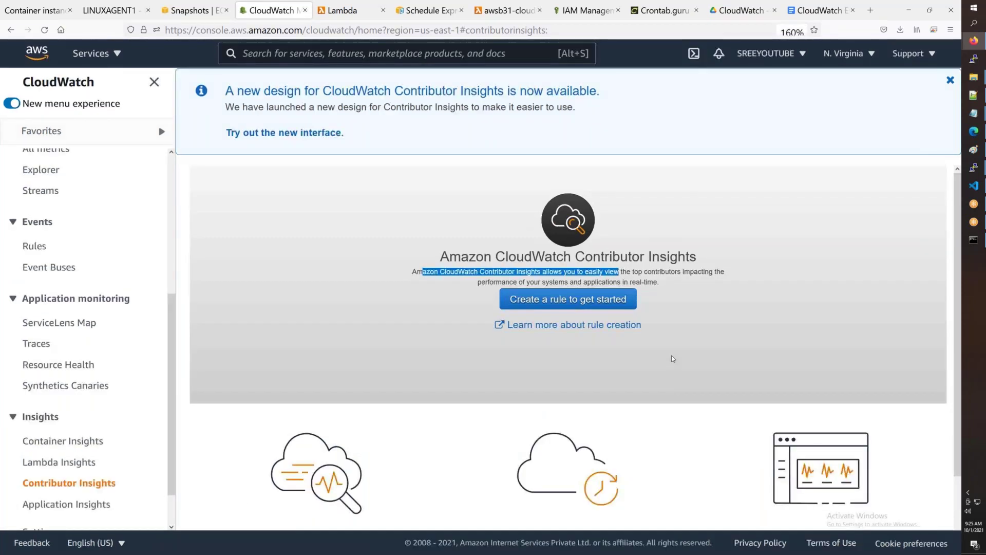
key(ctrl+plus)
click(658, 211)
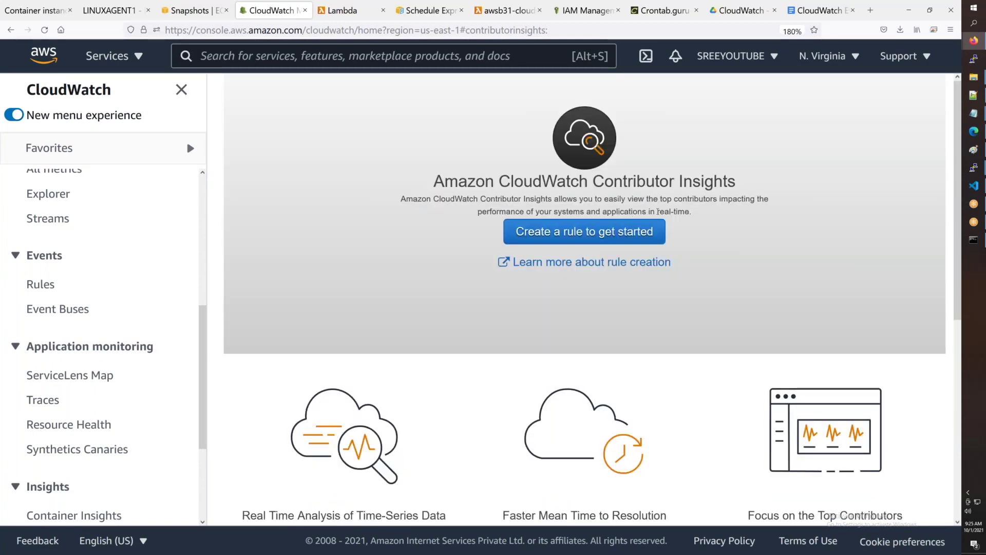
drag(519, 214, 656, 211)
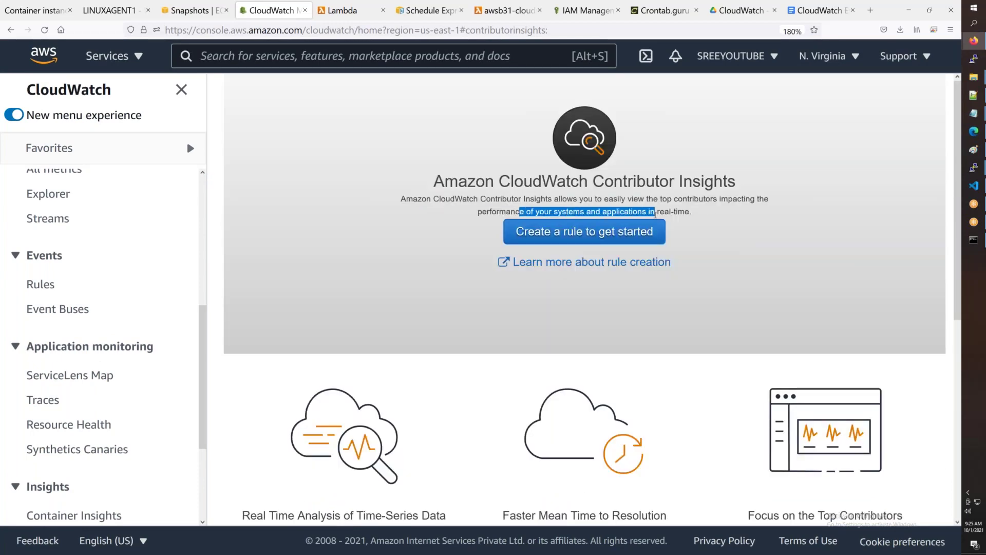
key(ctrl+minus)
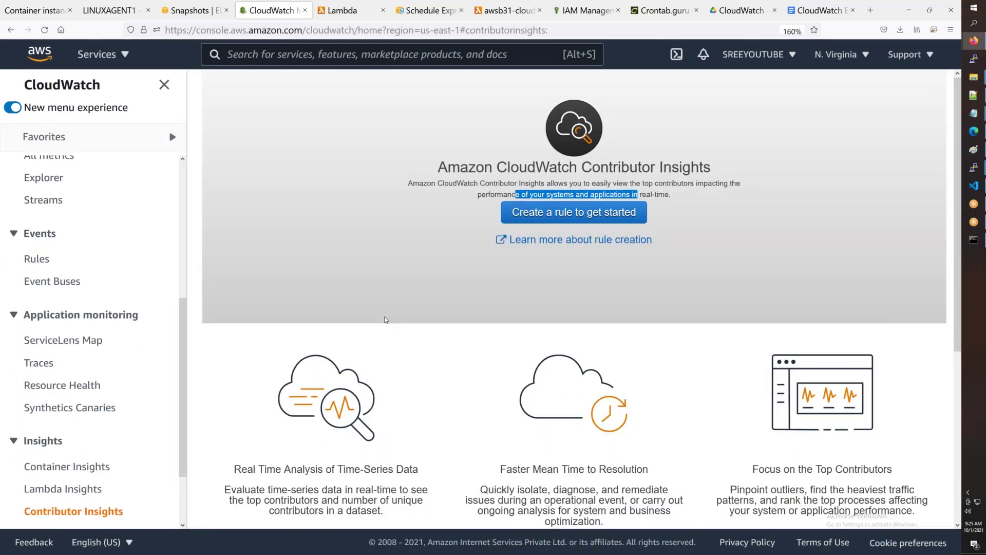
key(ctrl+minus)
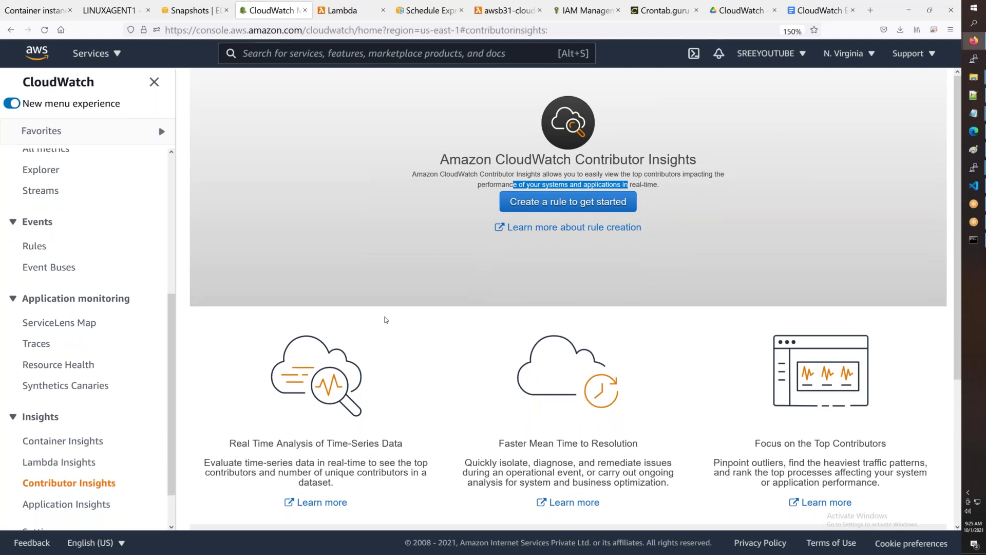
Step: Review the Application, Contributor, Container and Lambda Insights pages in CloudWatch, along with the other monitoring sections on offer
click(56, 506)
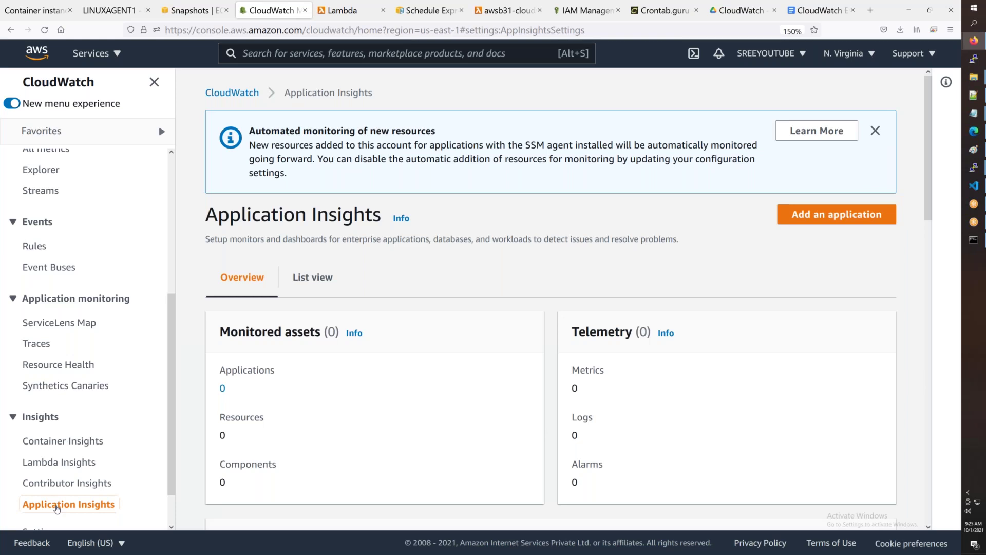
click(67, 484)
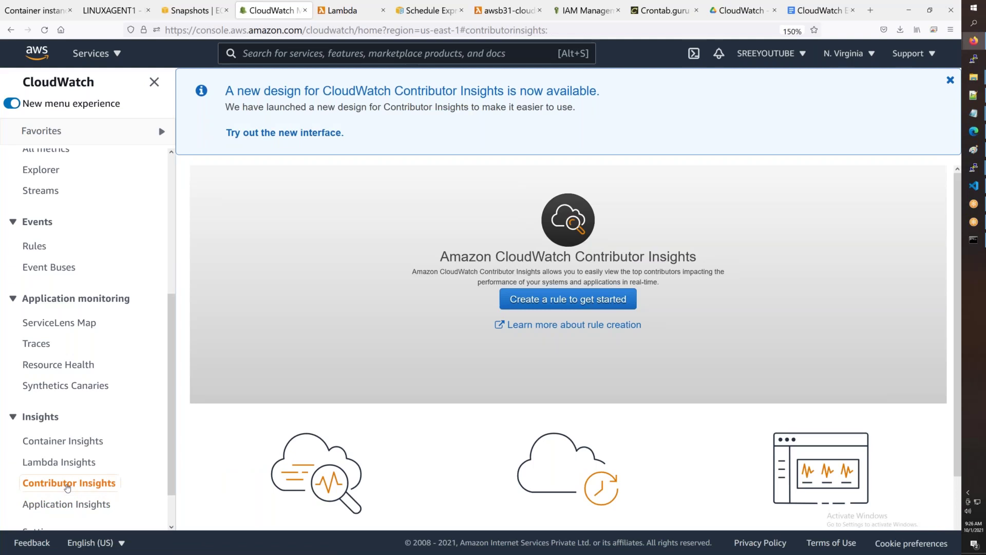
click(77, 464)
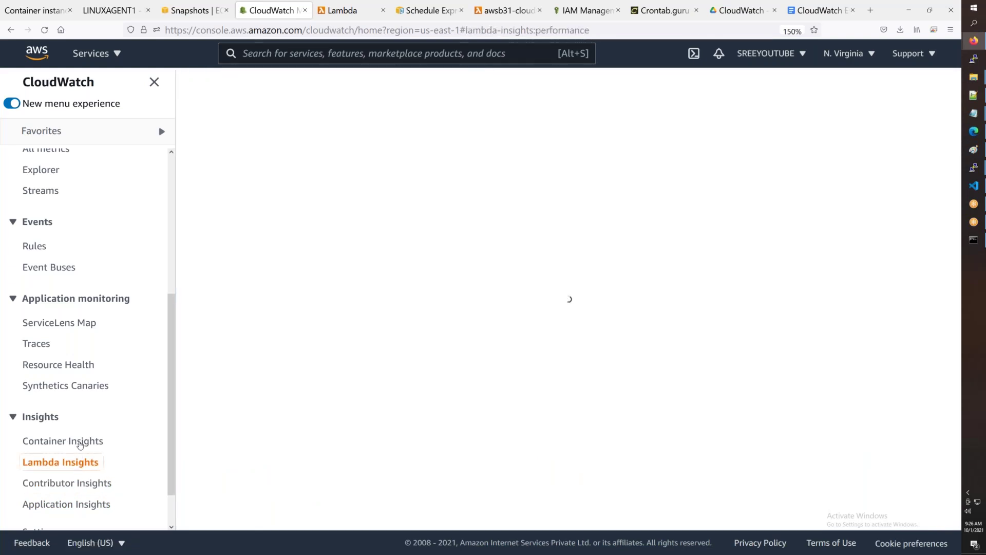
click(72, 440)
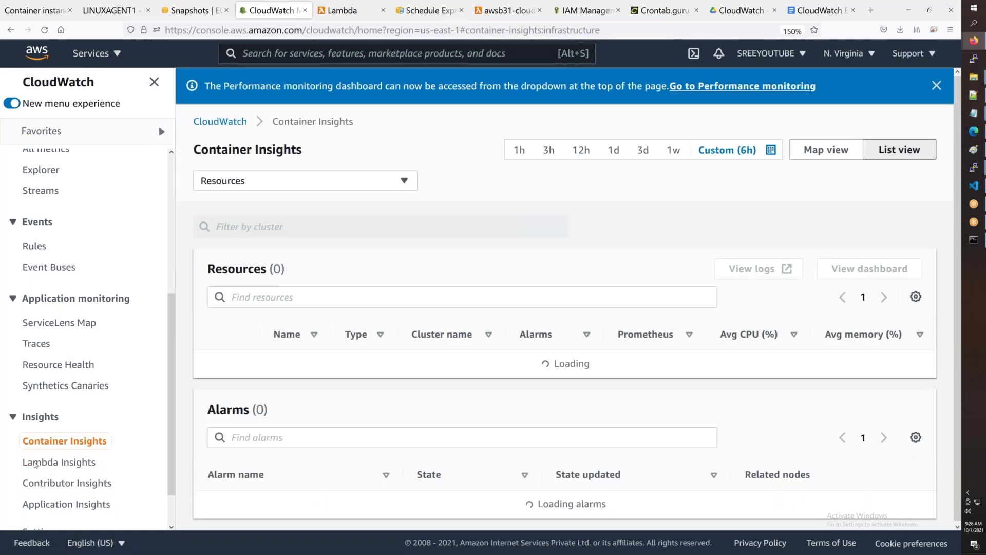
click(72, 462)
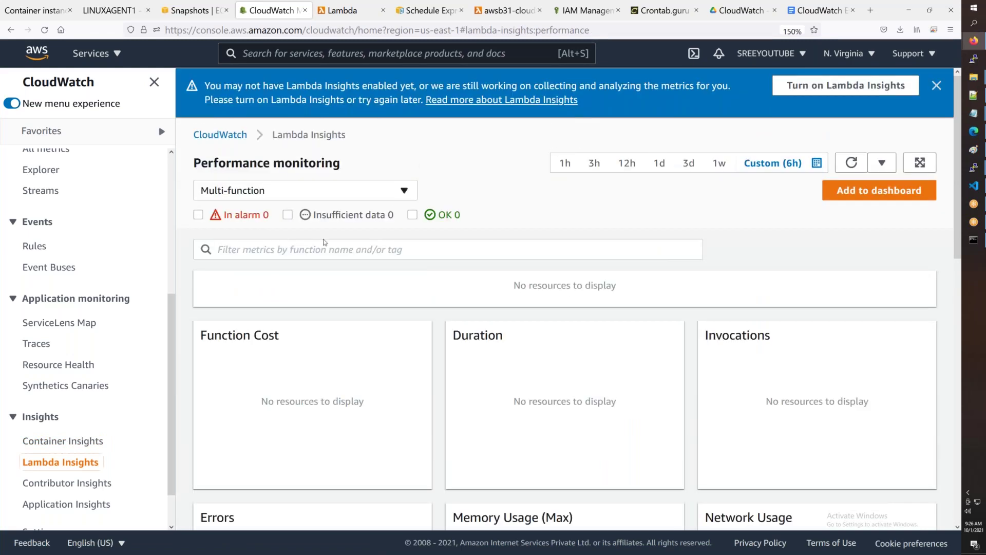
scroll(81, 359, down, 2)
scroll(85, 334, up, 5)
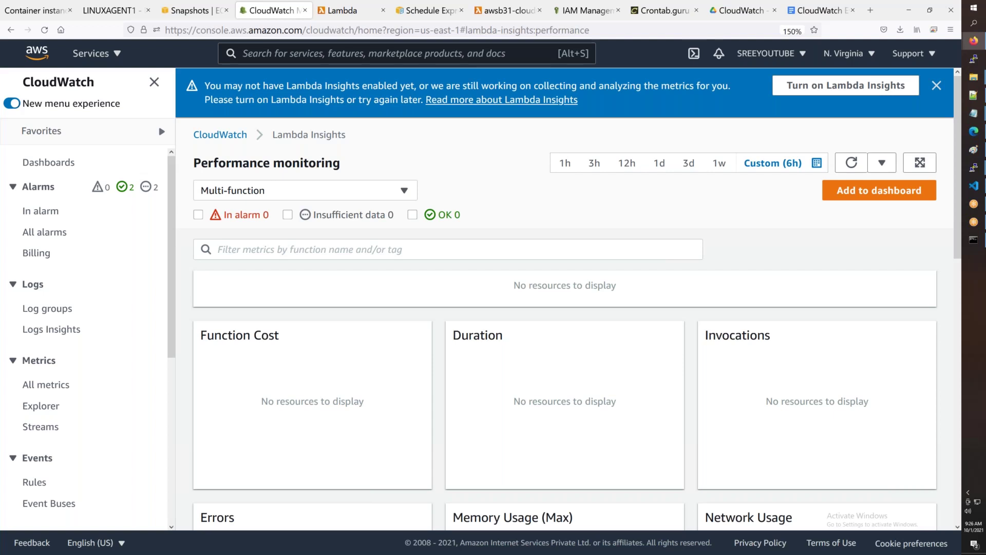
scroll(80, 385, down, 5)
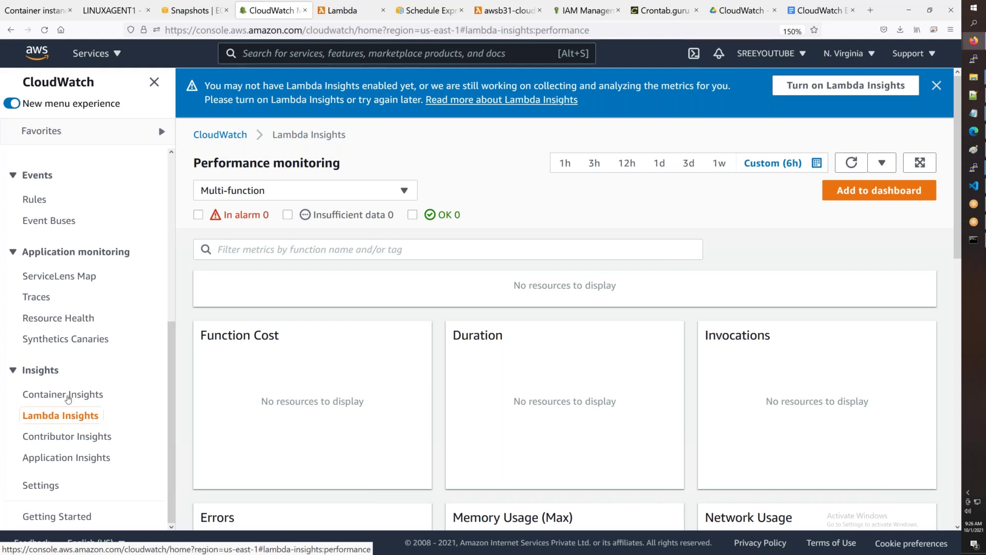
scroll(69, 398, up, 4)
scroll(79, 300, up, 1)
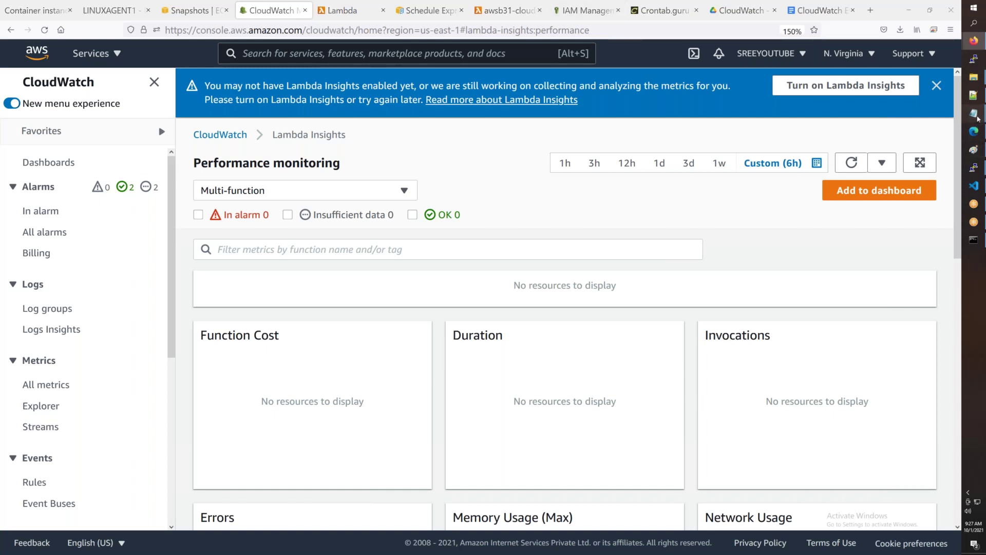
Step: Check the topic list in the Notepad notes, and return to the CloudWatch browser window
mouse_move(978, 119)
click(915, 186)
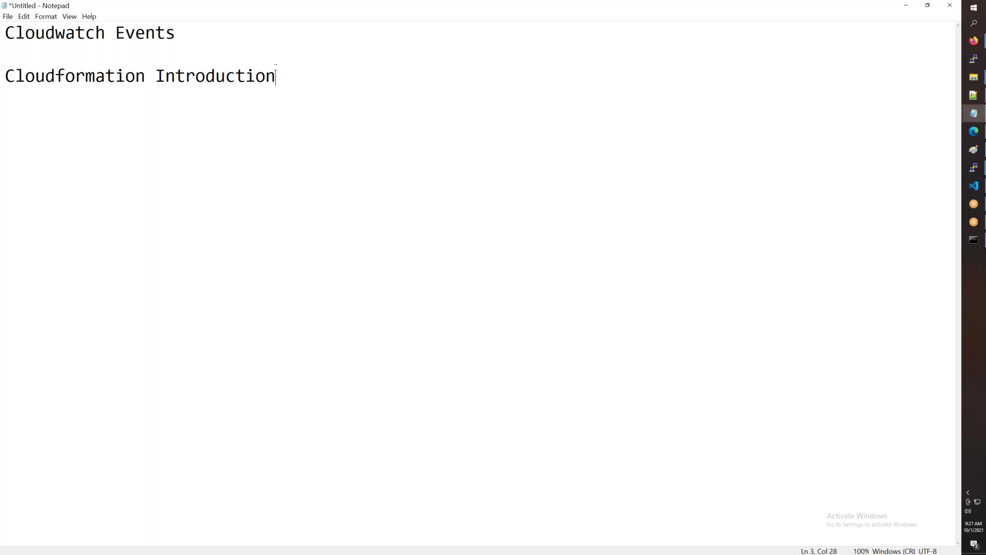
click(974, 41)
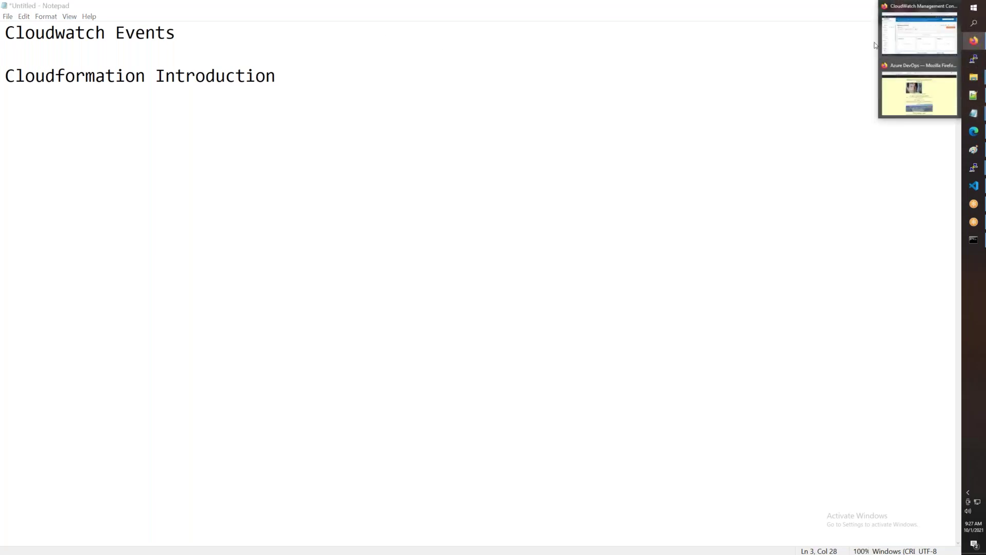
click(917, 32)
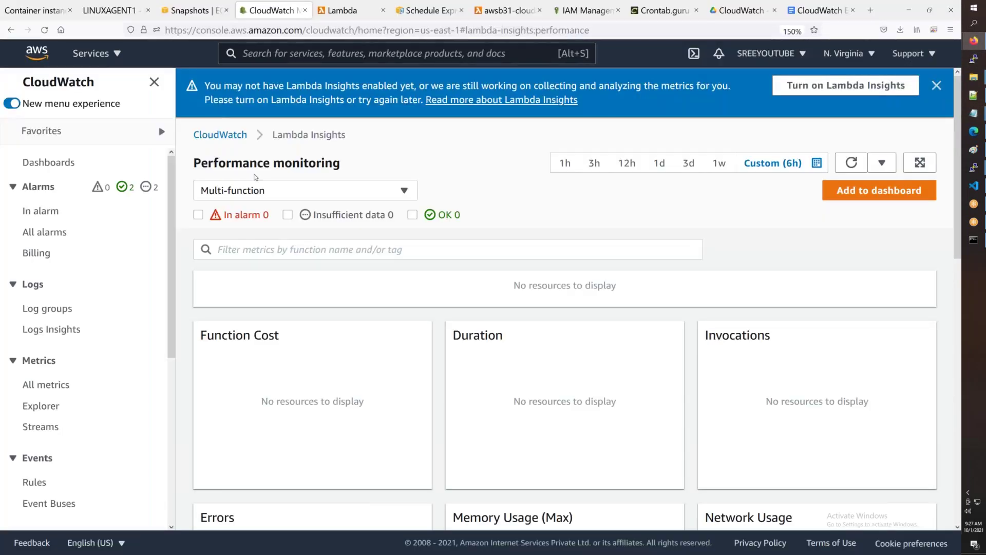
Step: Terminate the EC2 instances TestServer-1 and TestServer-2, and dismiss the success notifications
click(182, 11)
scroll(77, 257, up, 3)
click(43, 257)
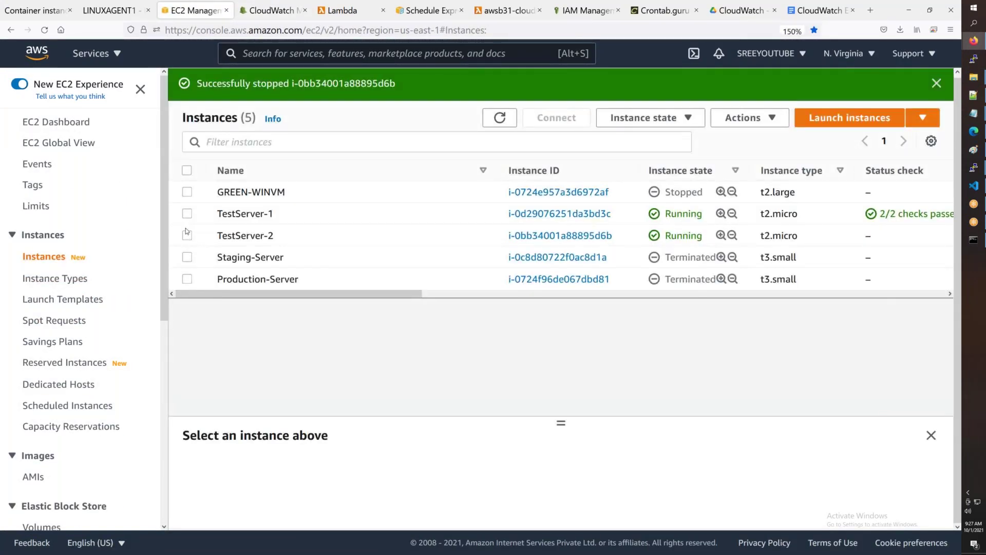
click(187, 213)
click(187, 235)
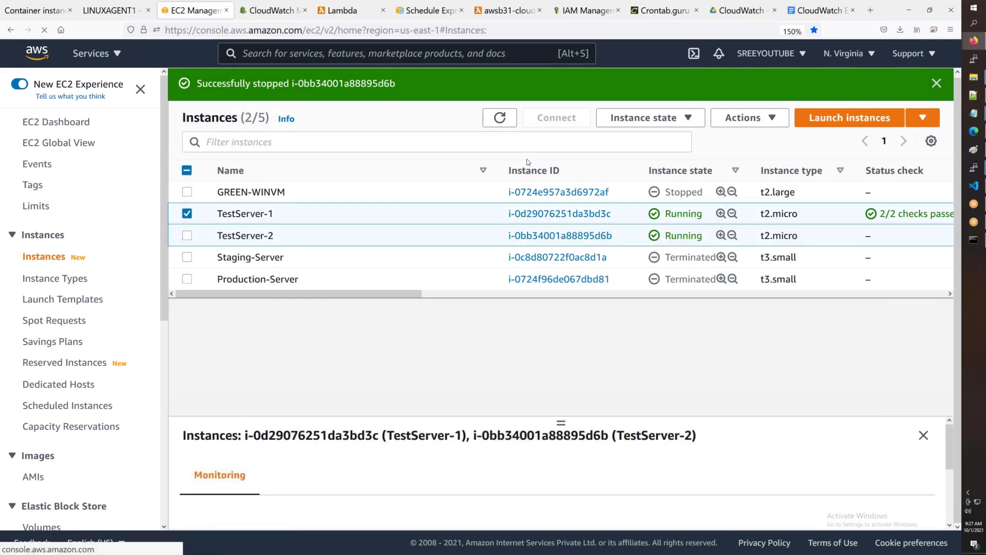
click(646, 119)
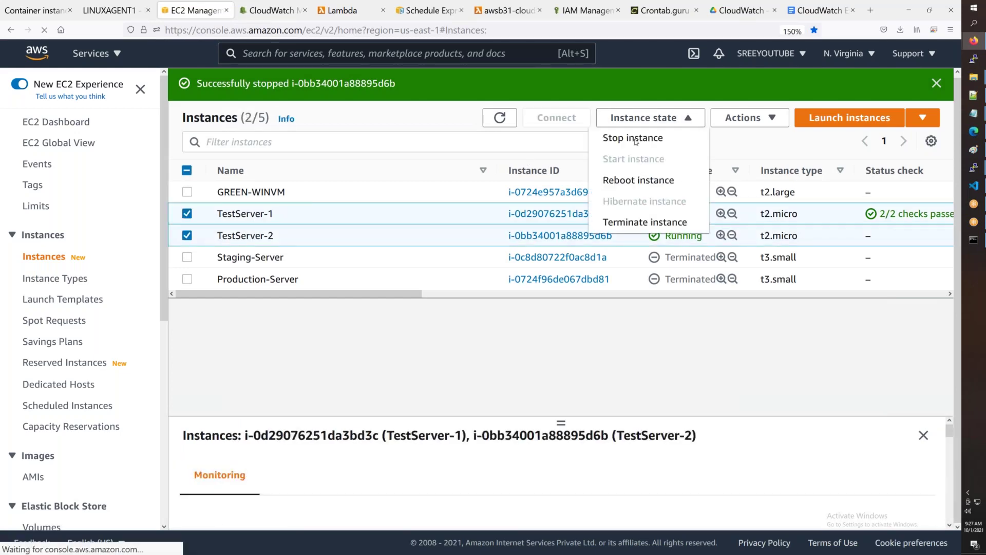
click(624, 226)
key(Escape)
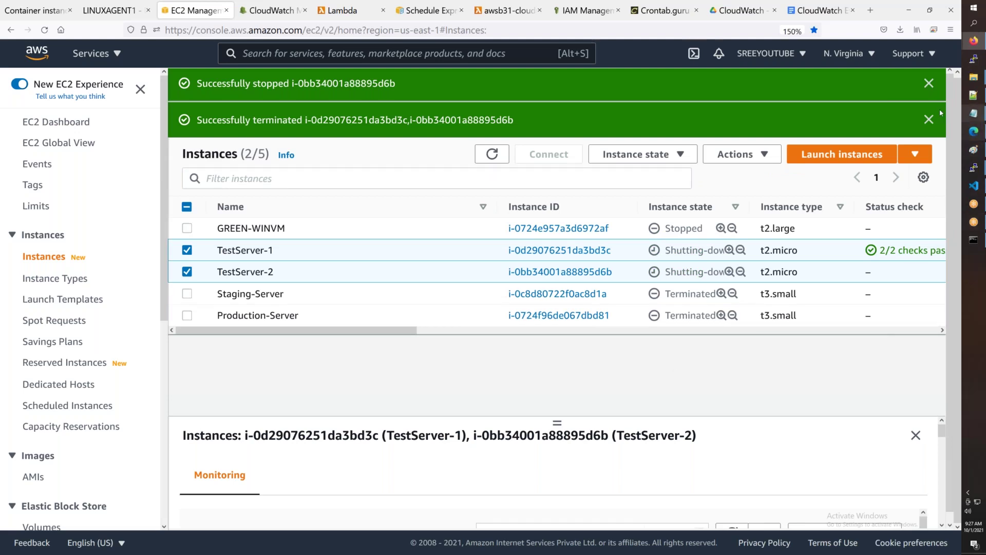
click(930, 84)
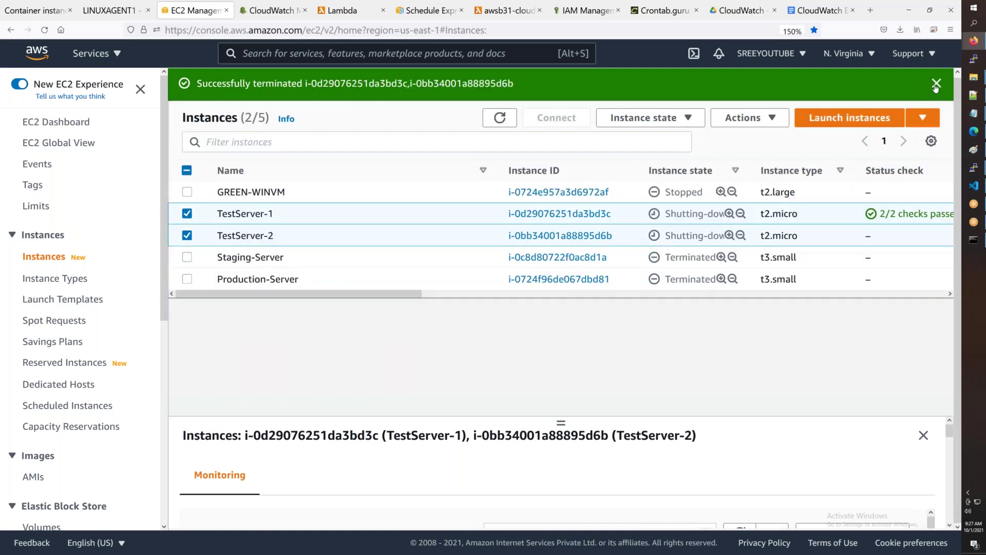
click(936, 84)
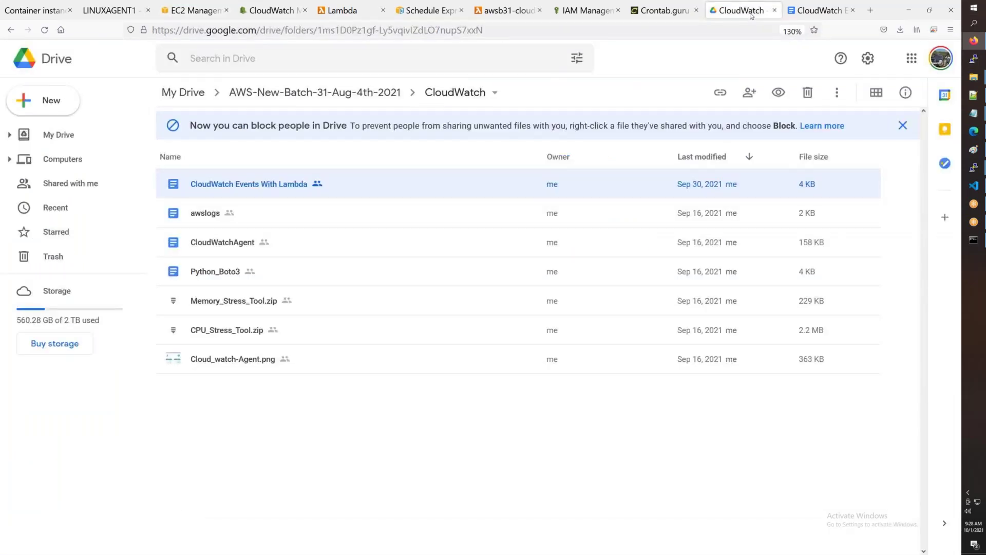
Step: Switch to Google Drive and open the CloudFormation folder inside AWS-New-Batch-31-Aug-4th-2021
click(346, 93)
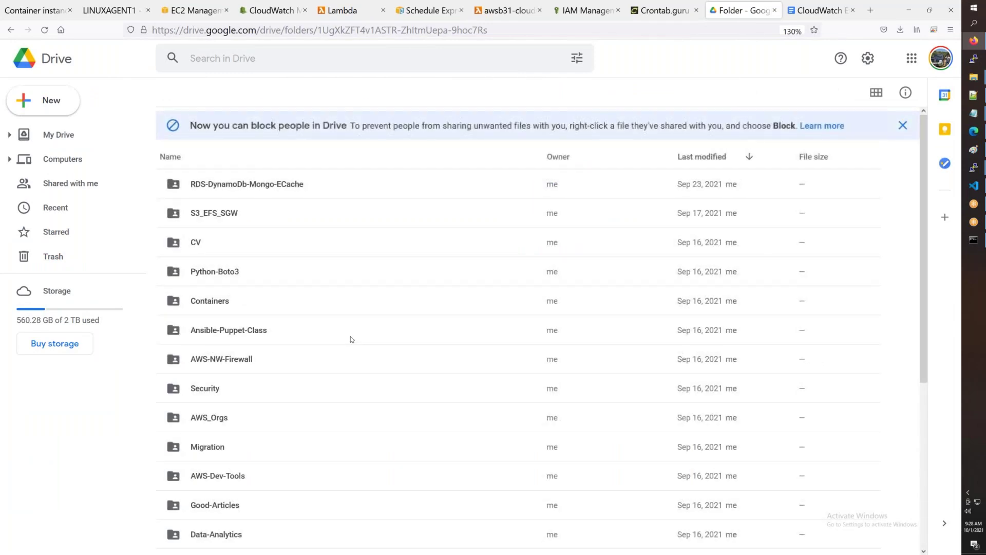
scroll(350, 339, down, 5)
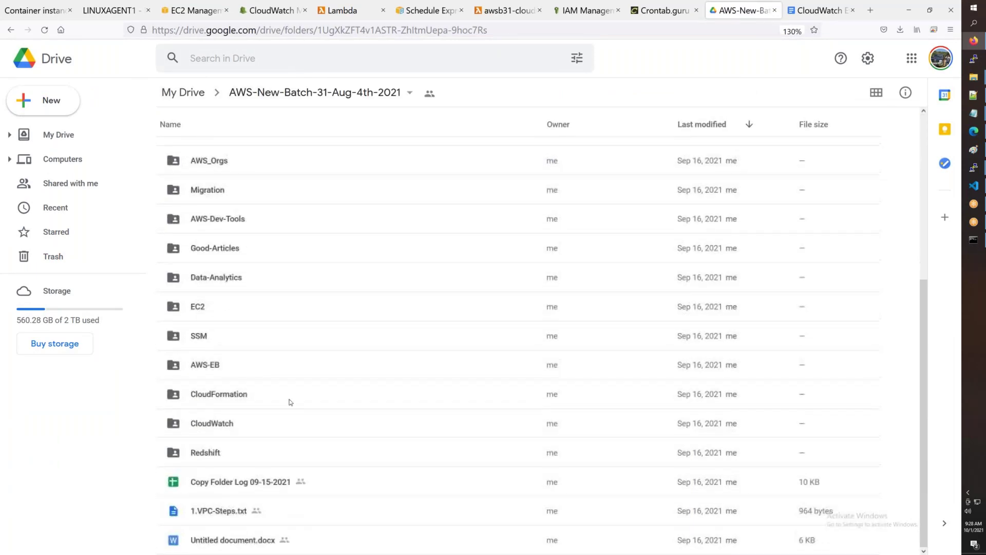
click(242, 400)
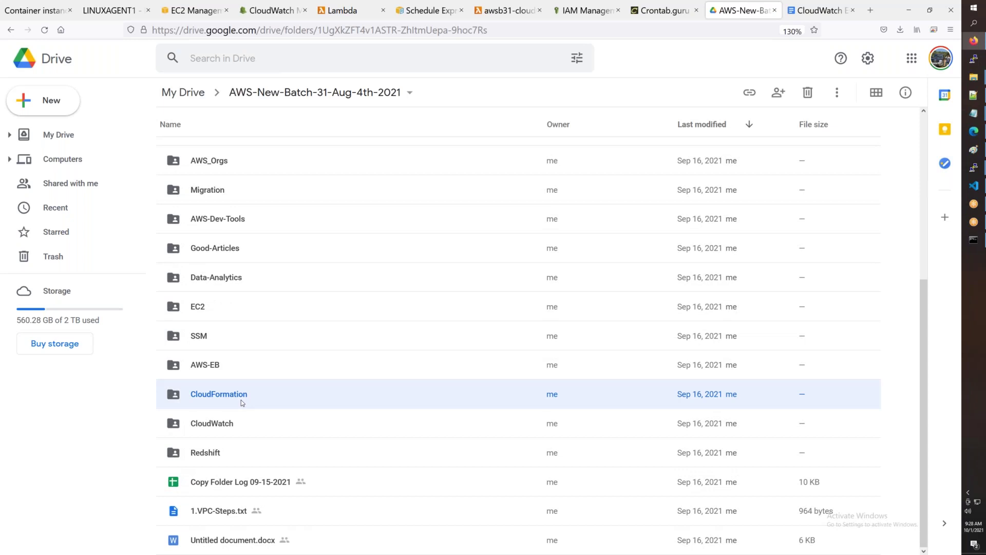
double_click(241, 399)
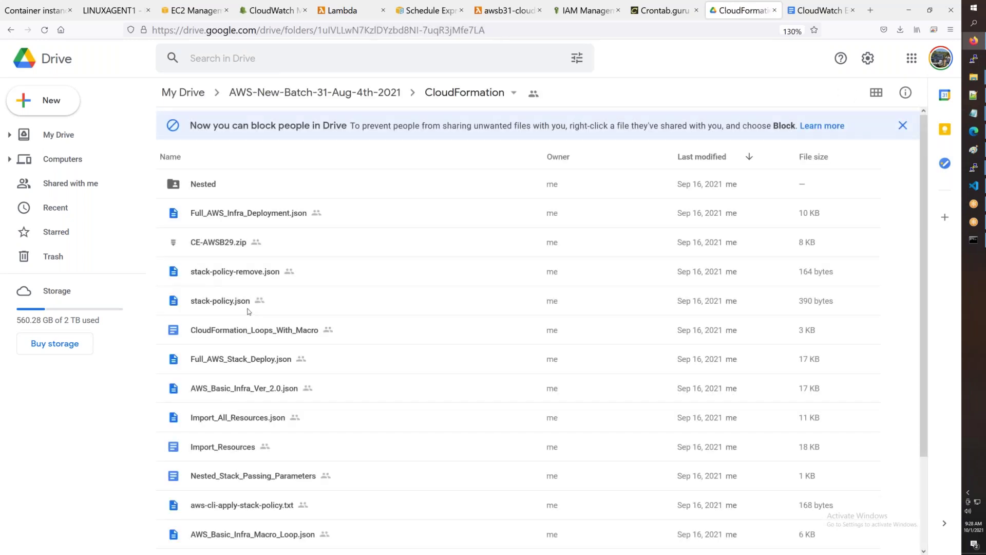
Step: Open Full_AWS_Infra_Deployment.json from the CloudFormation folder in Anyfile Notepad, and close the pop-up advertisement
click(255, 217)
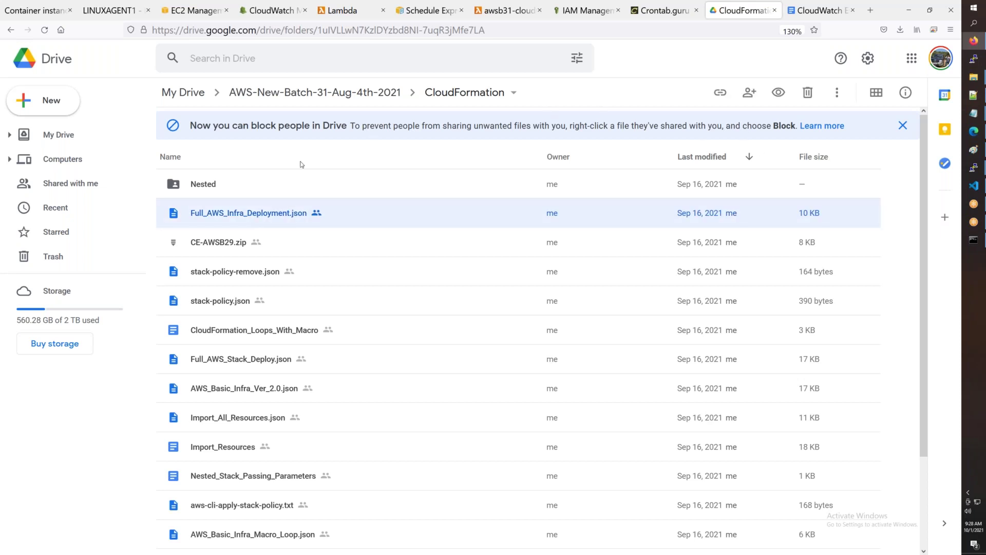
double_click(279, 211)
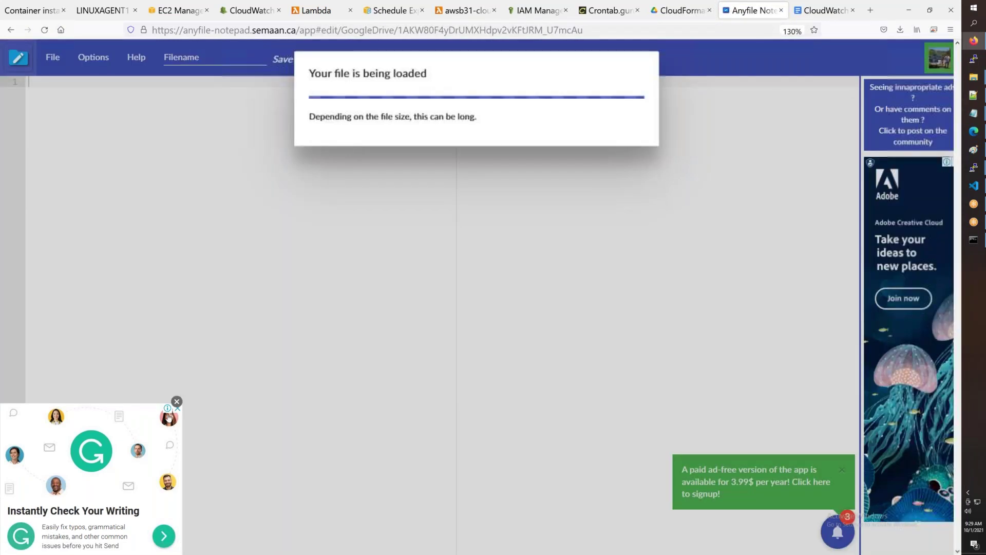
click(176, 402)
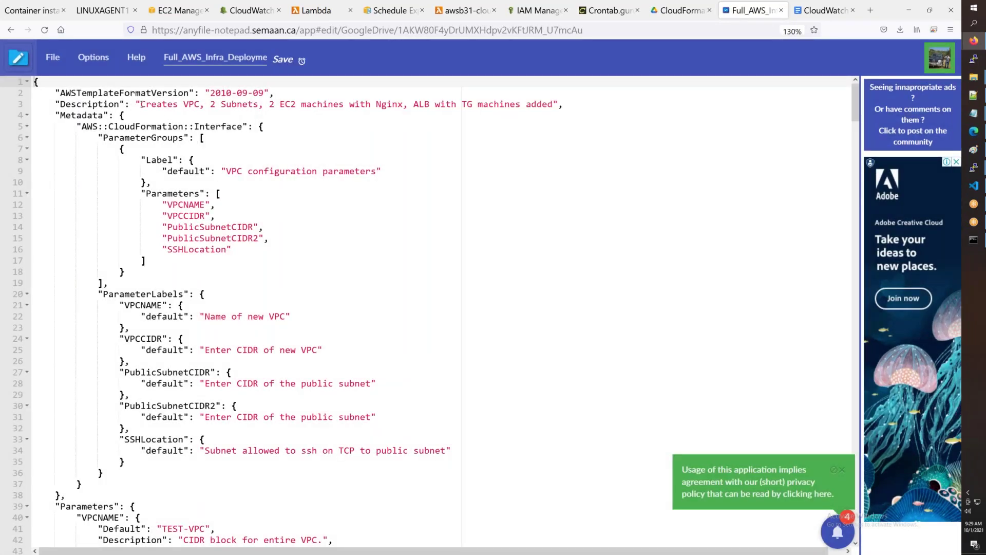
Step: Look through the whole deployment template, from its description through the network and server resources to the load balancer target group
drag(140, 105, 203, 105)
scroll(209, 260, down, 9)
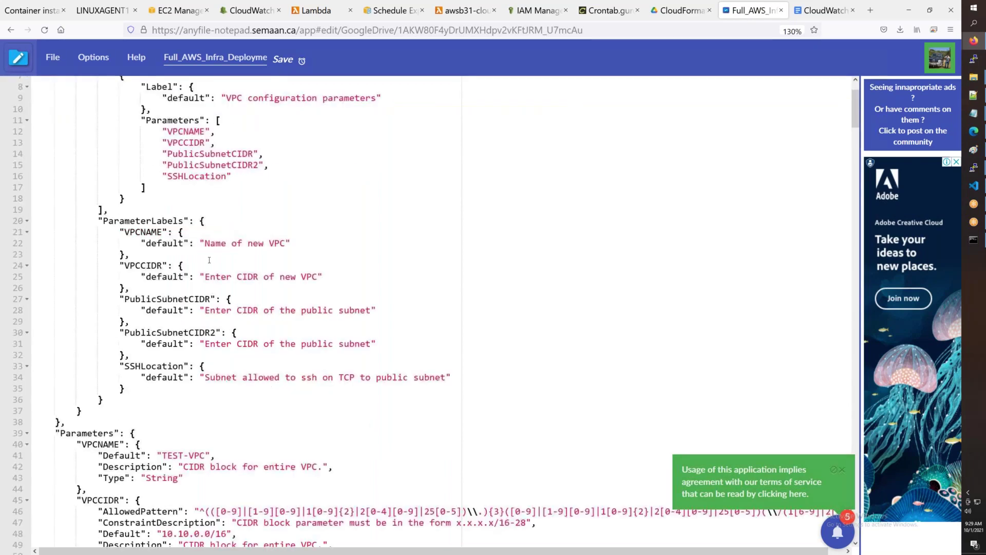
scroll(209, 260, down, 20)
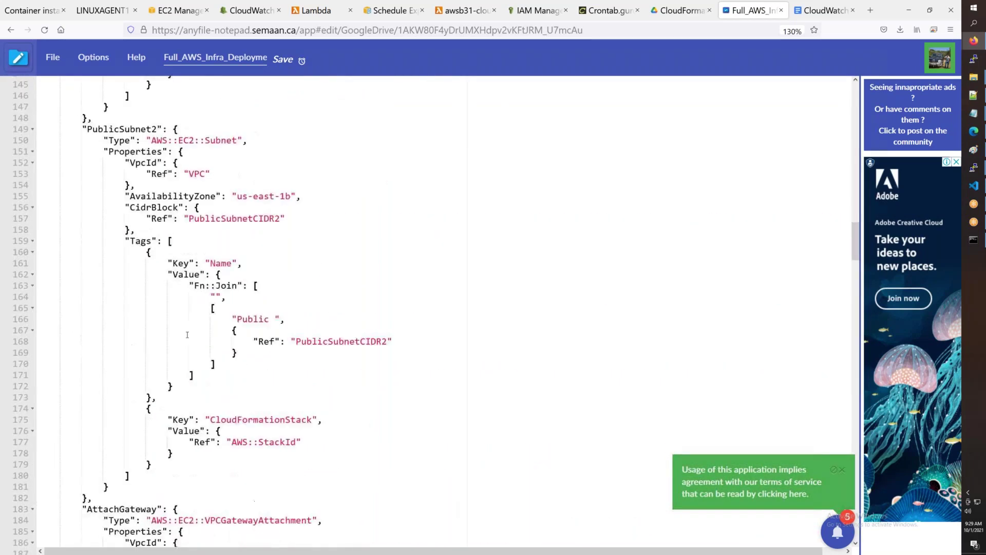
scroll(188, 335, down, 20)
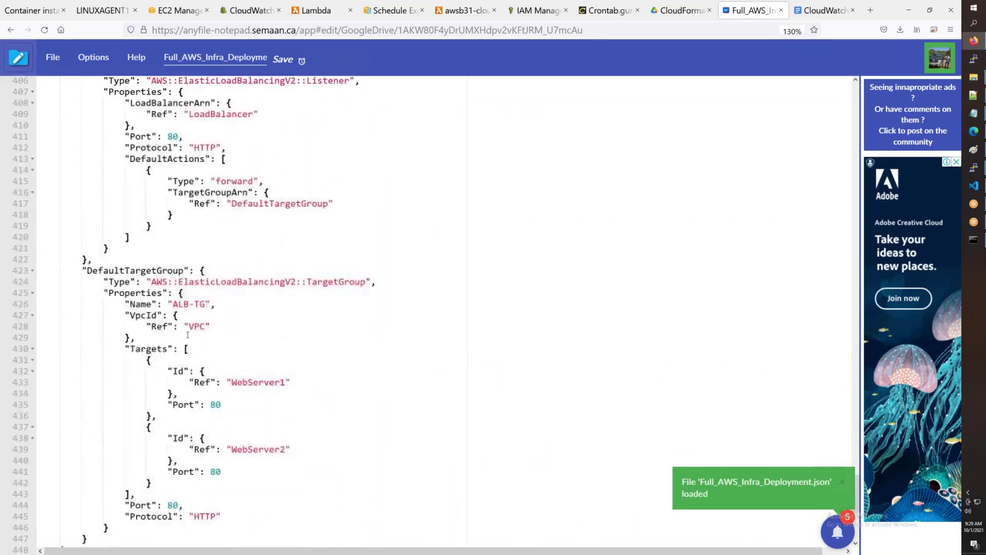
scroll(188, 335, down, 5)
scroll(189, 337, up, 11)
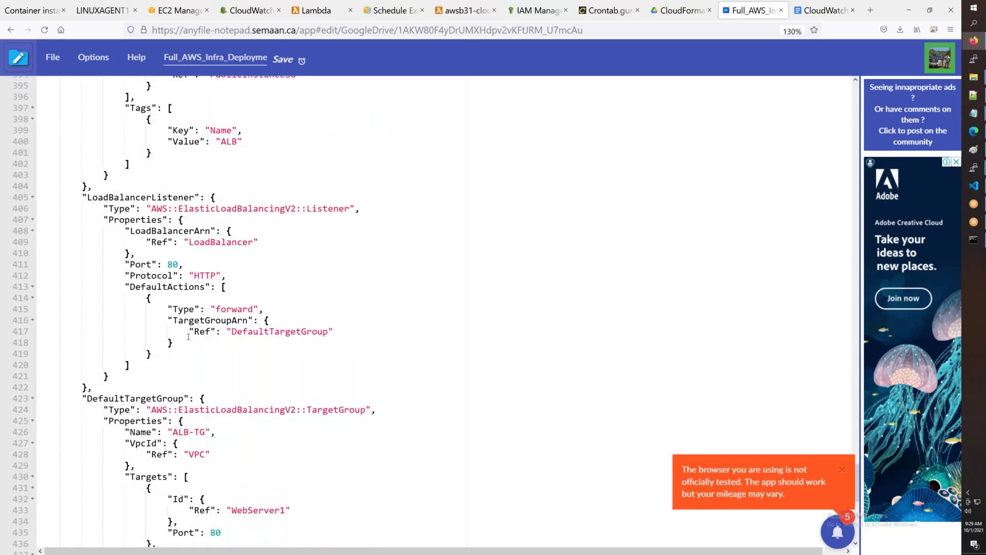
scroll(188, 336, up, 20)
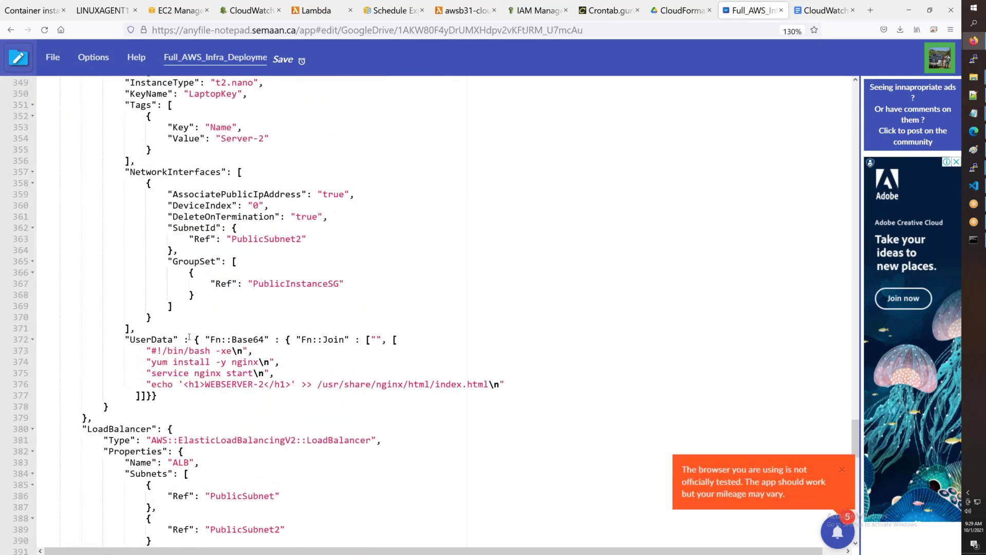
click(841, 471)
scroll(488, 380, up, 20)
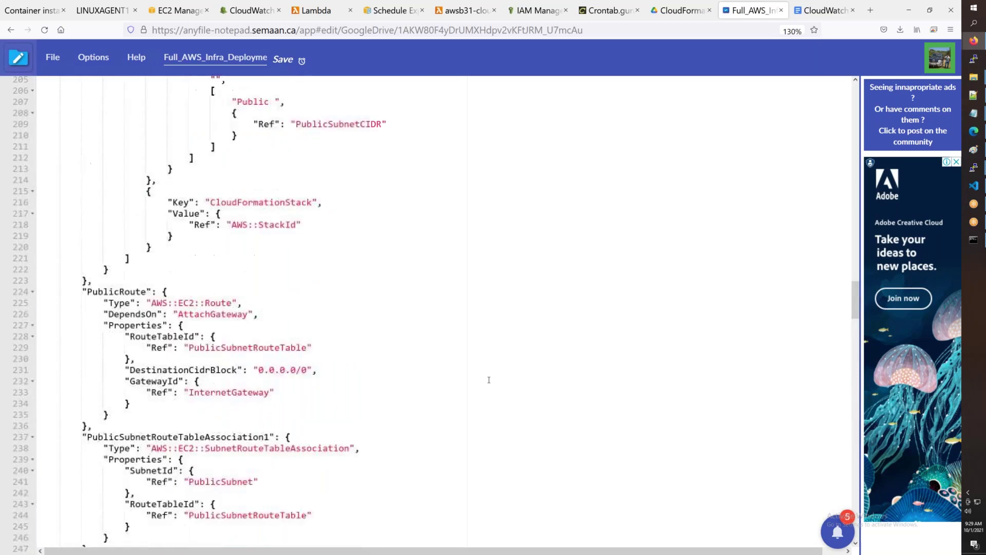
scroll(489, 379, up, 18)
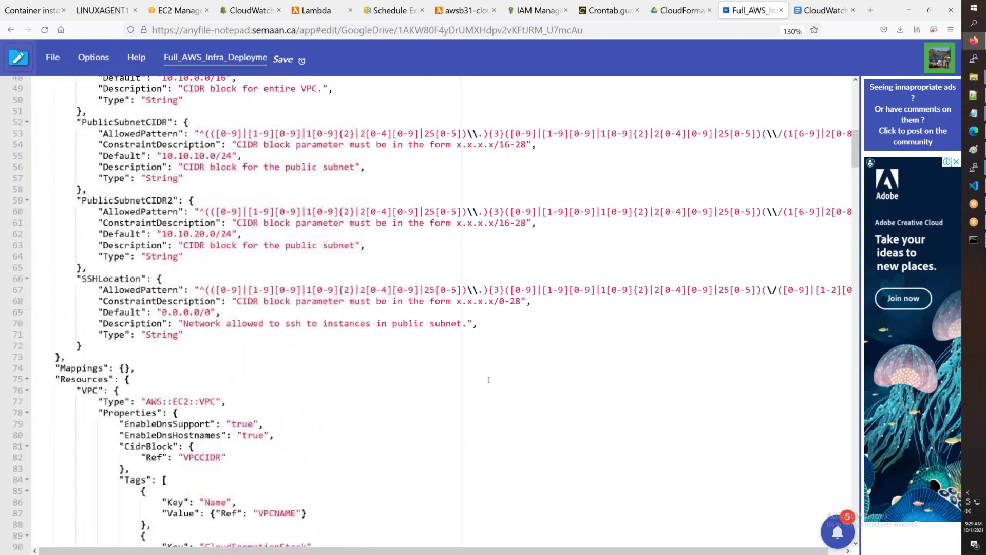
scroll(488, 379, up, 16)
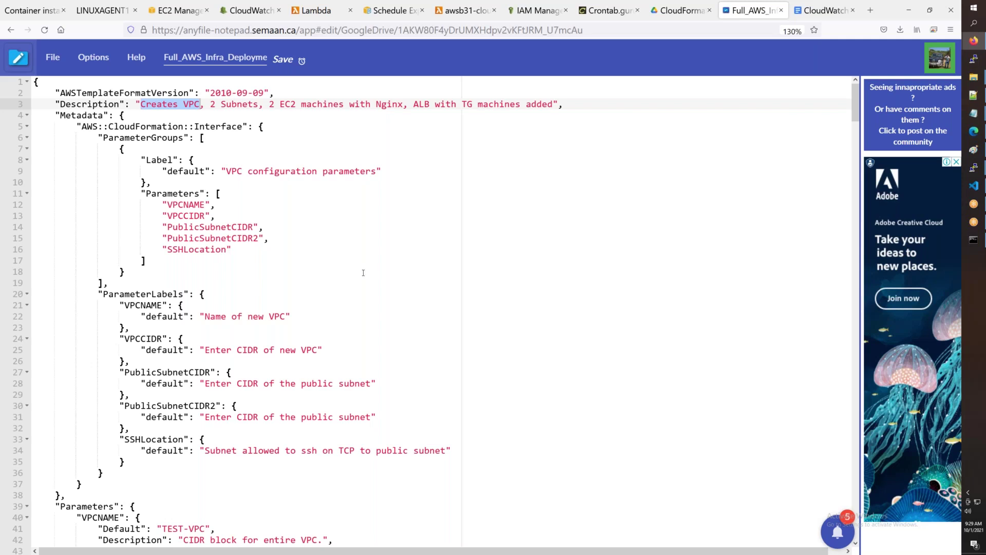
Step: Examine the template's ParameterLabels and Parameters sections for the VPC name, CIDR blocks and SSH location
scroll(312, 262, down, 2)
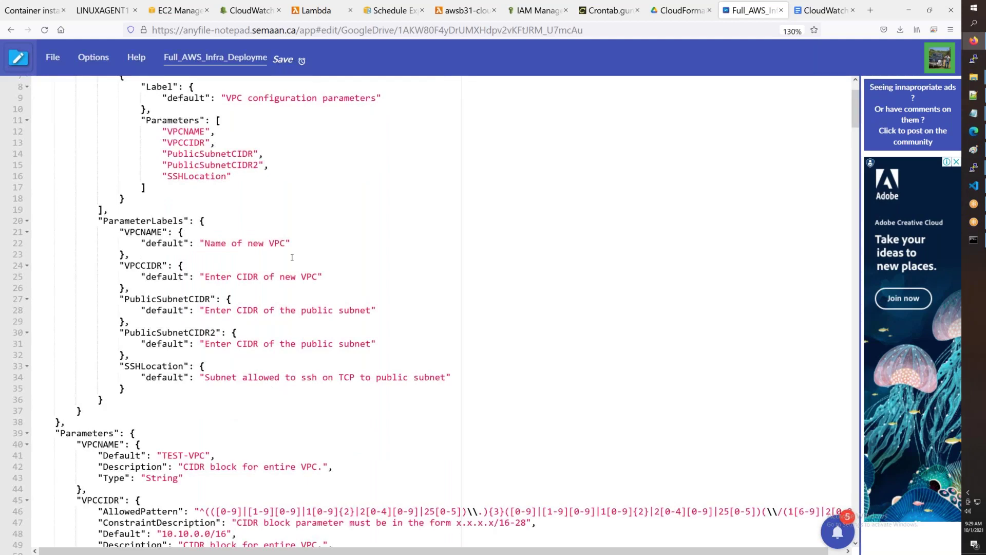
drag(205, 243, 291, 243)
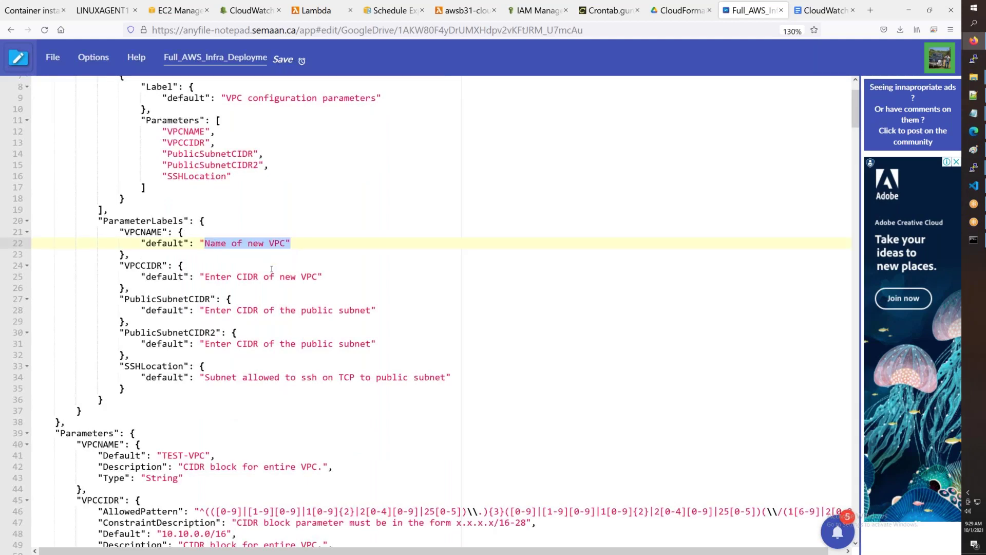
drag(211, 277, 276, 277)
scroll(271, 304, down, 8)
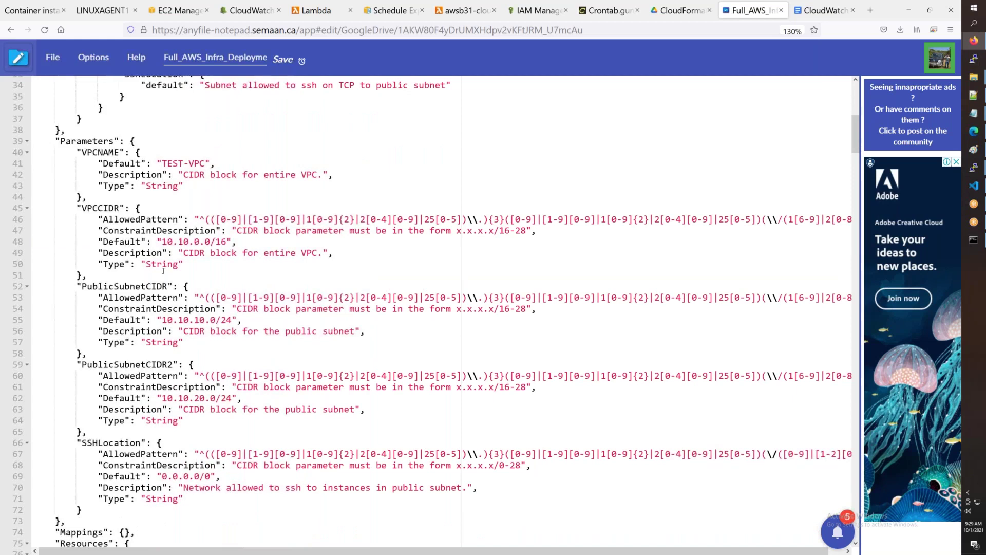
Step: Look through the template from the public subnet CIDR parameters through the VPC, gateway, subnet and security group resources to WebServer1
drag(125, 286, 175, 286)
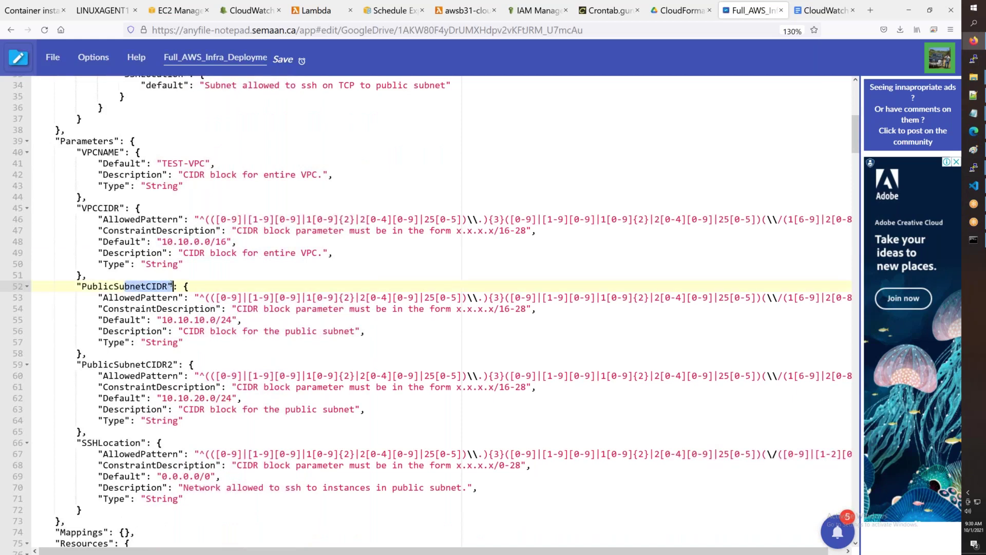
drag(137, 364, 158, 364)
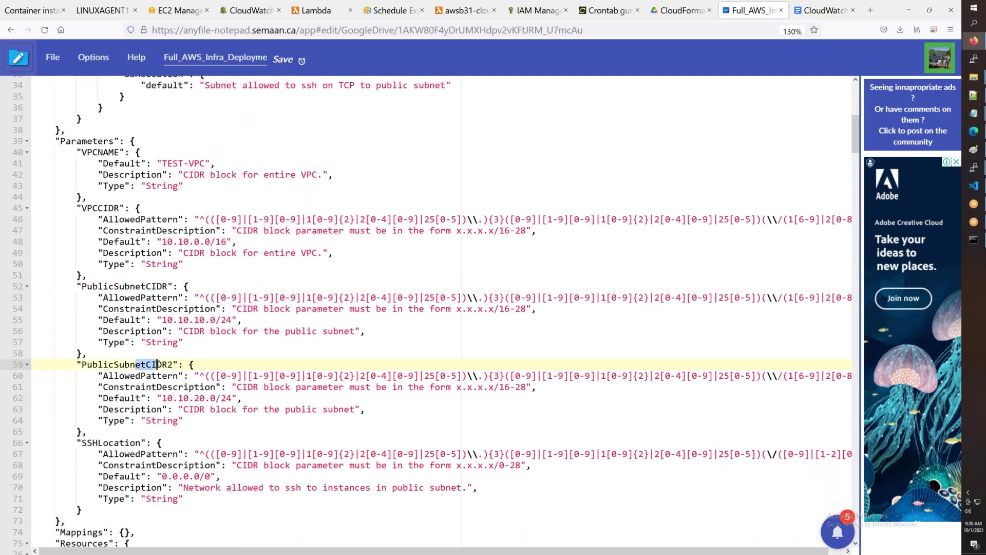
scroll(158, 364, down, 10)
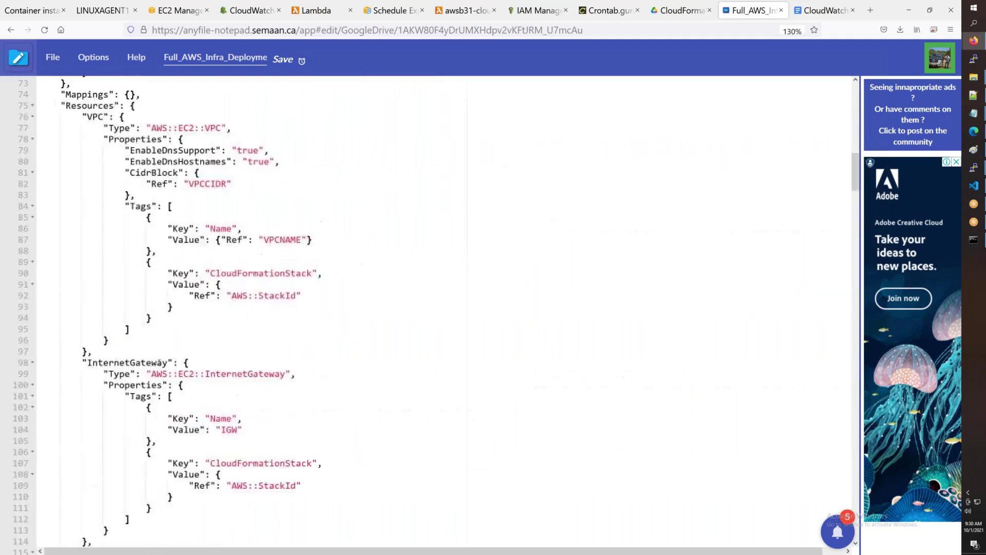
scroll(159, 362, down, 10)
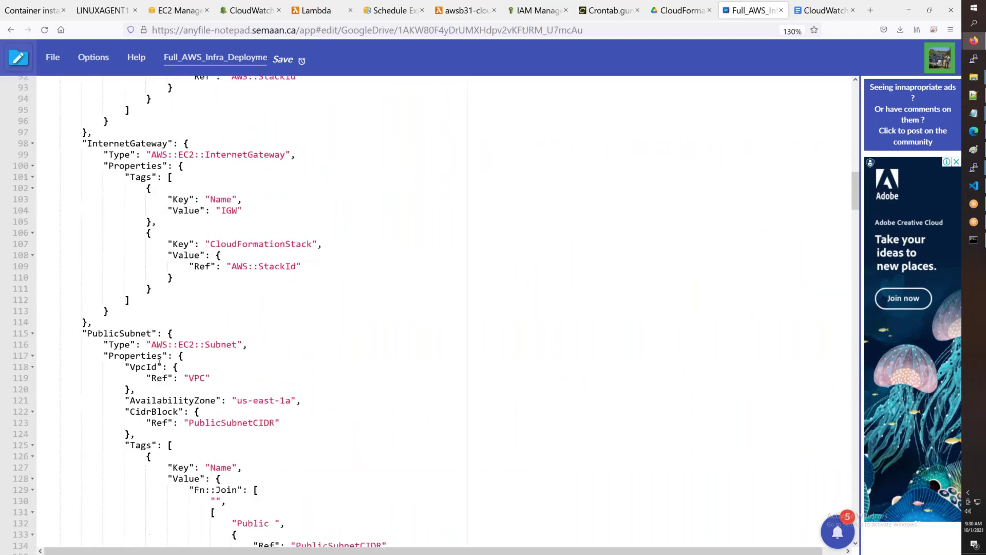
scroll(159, 363, down, 10)
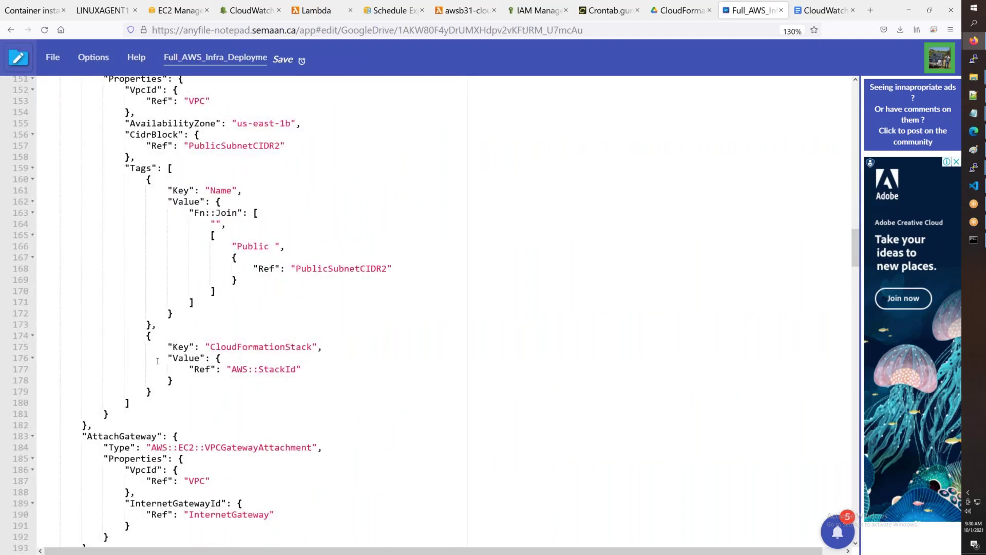
scroll(158, 361, down, 20)
scroll(136, 395, down, 10)
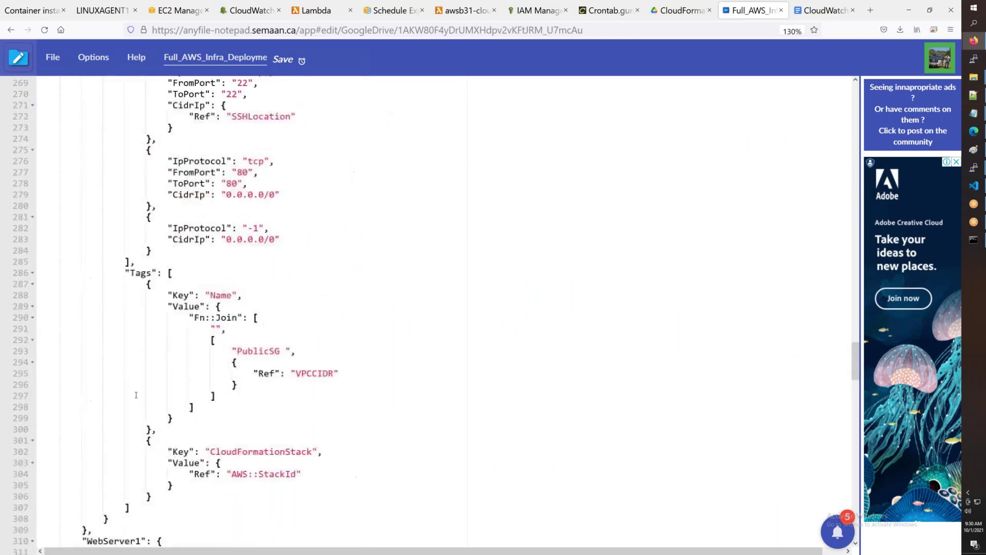
scroll(137, 395, down, 12)
scroll(136, 395, up, 5)
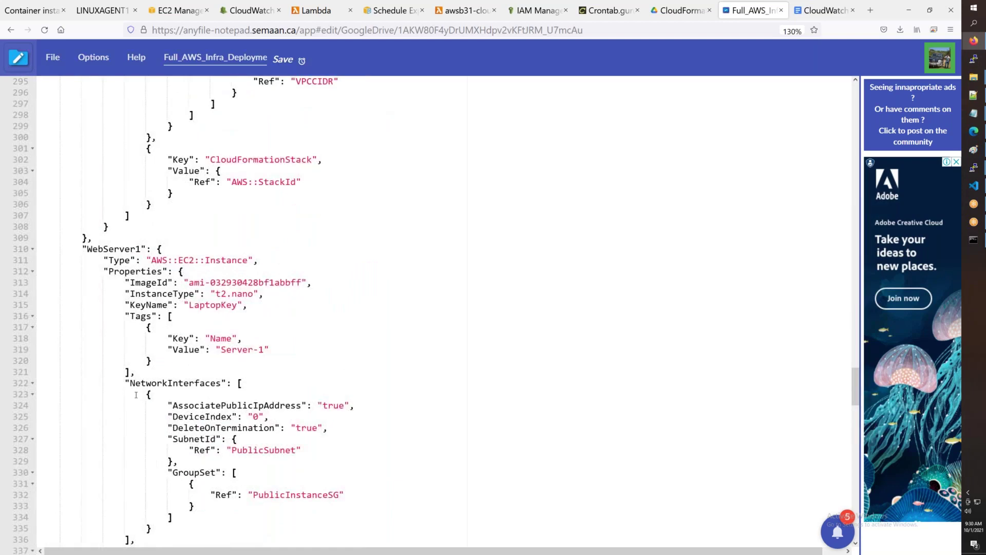
scroll(136, 394, down, 10)
scroll(136, 395, up, 7)
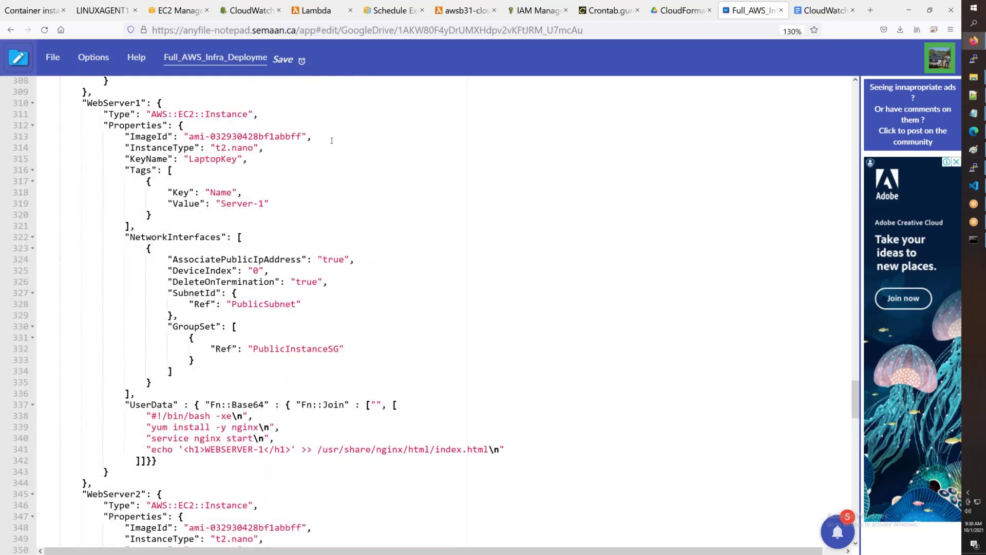
Step: Examine WebServer1's ImageId, then the WebServer2, load balancer, listener and target group resources through to the Outputs section
drag(312, 136, 183, 136)
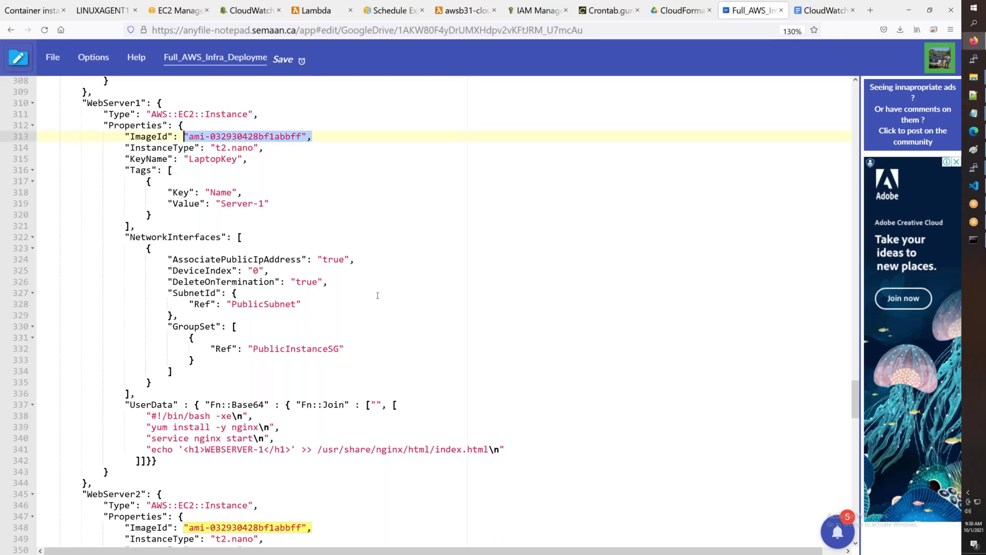
scroll(378, 295, down, 2)
scroll(378, 296, down, 4)
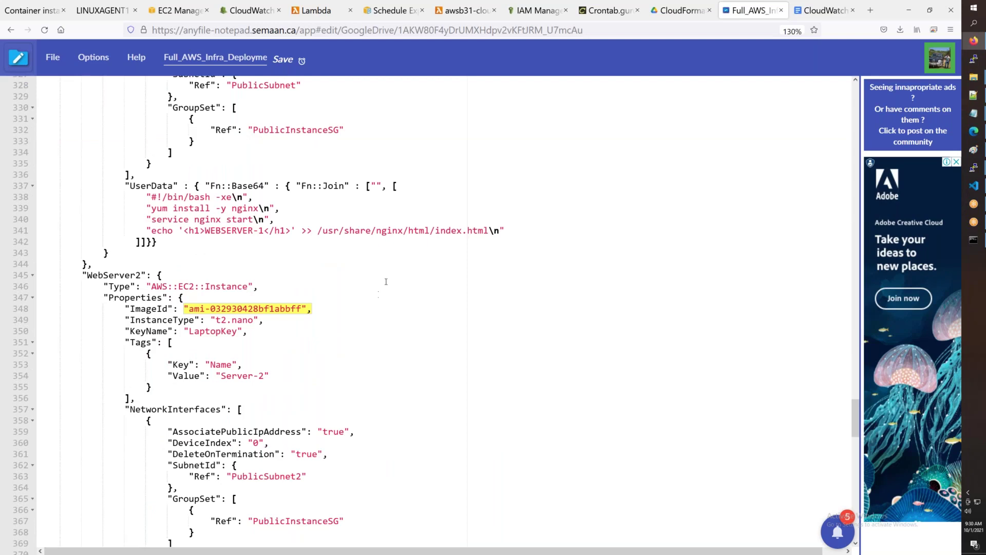
scroll(360, 252, down, 17)
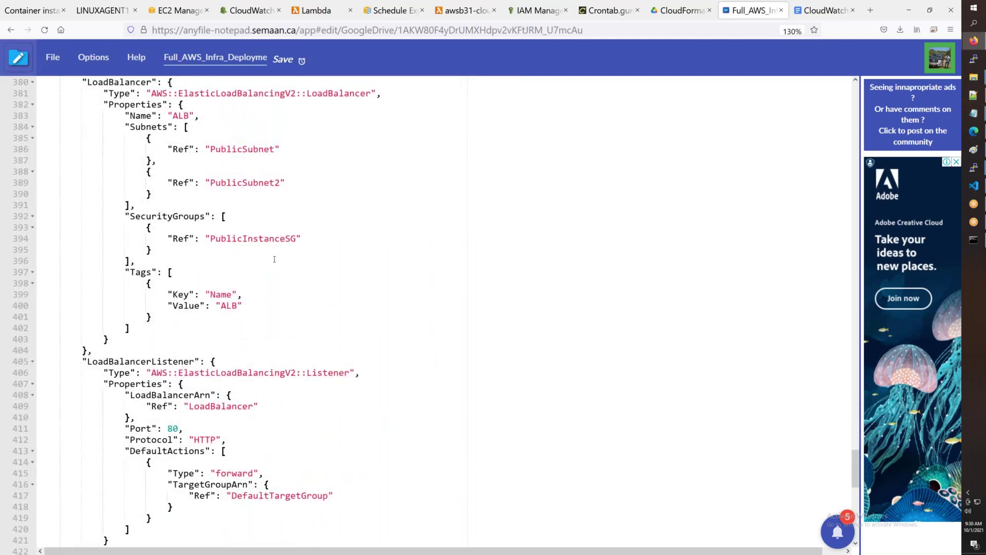
scroll(274, 259, down, 4)
scroll(274, 260, down, 2)
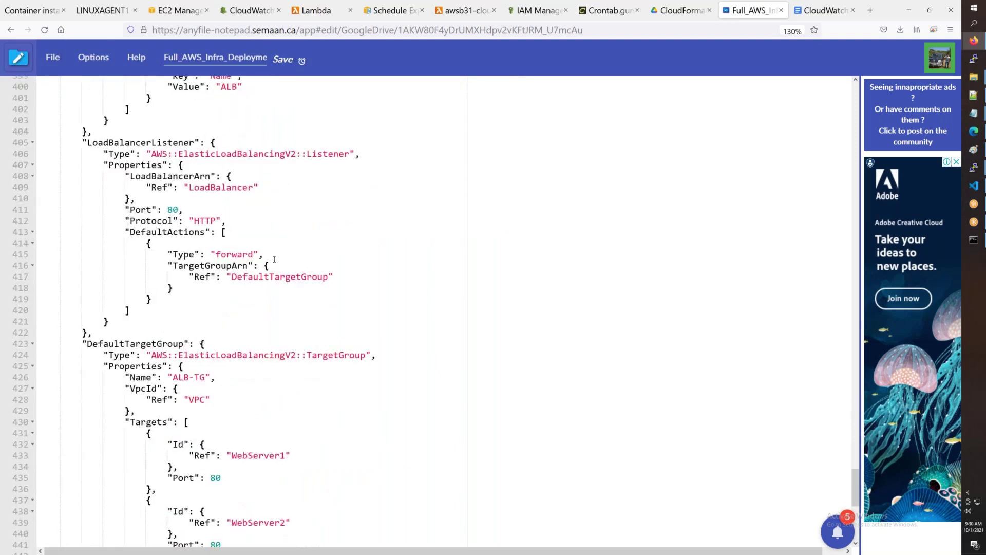
scroll(274, 259, down, 10)
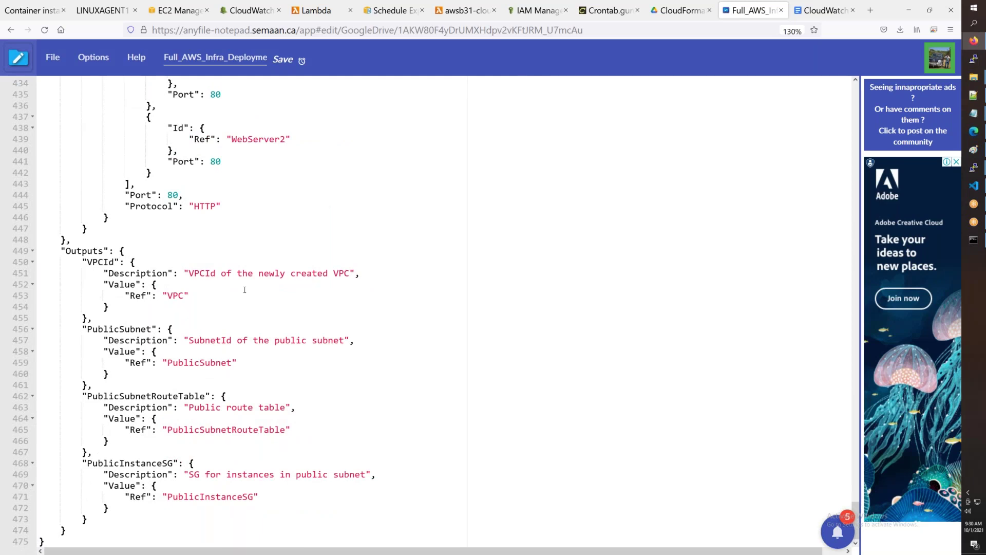
Step: Copy the entire template text and switch to Visual Studio Code
click(291, 298)
key(ctrl+a)
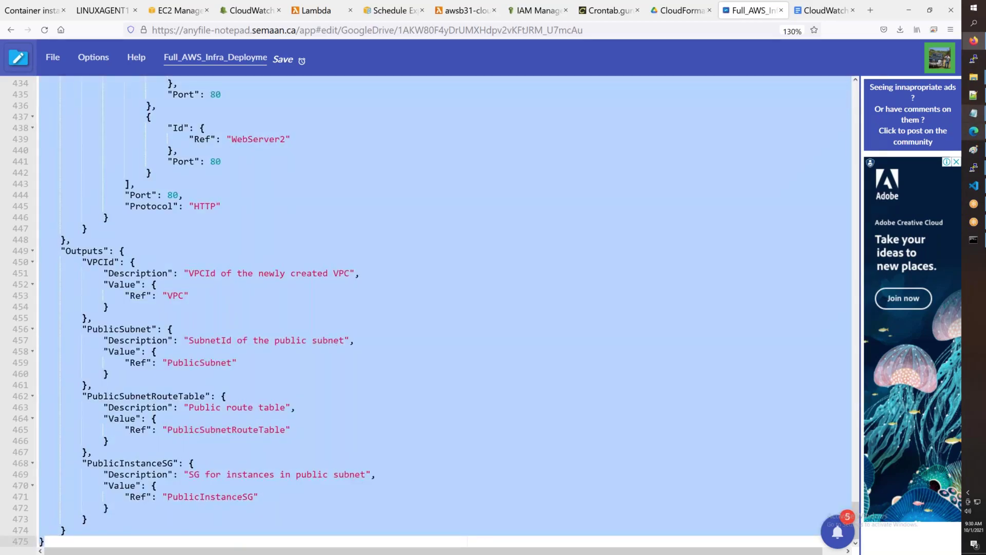
click(973, 185)
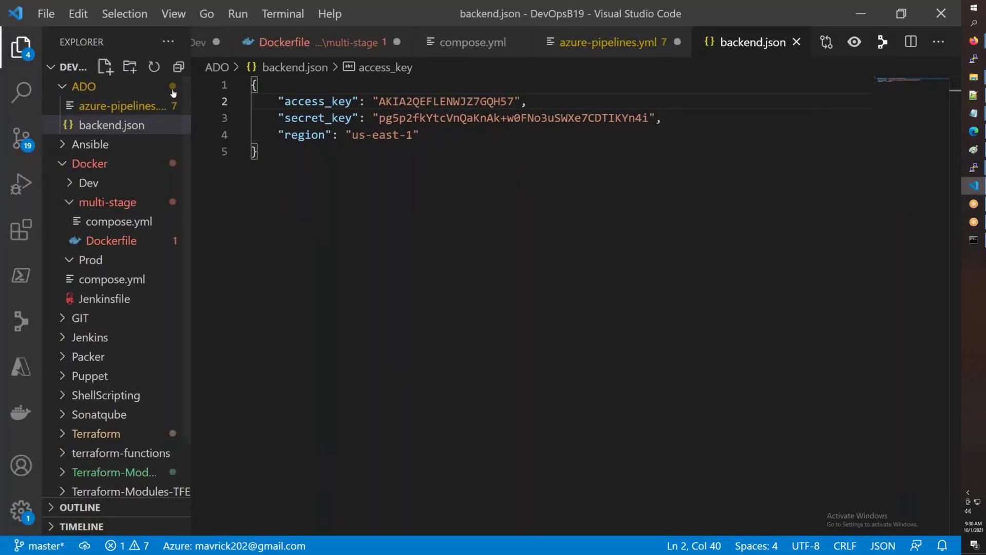
Step: Create a file named cloudformation.json in the ADO folder and paste the copied template into it
click(105, 66)
text(cloudfom)
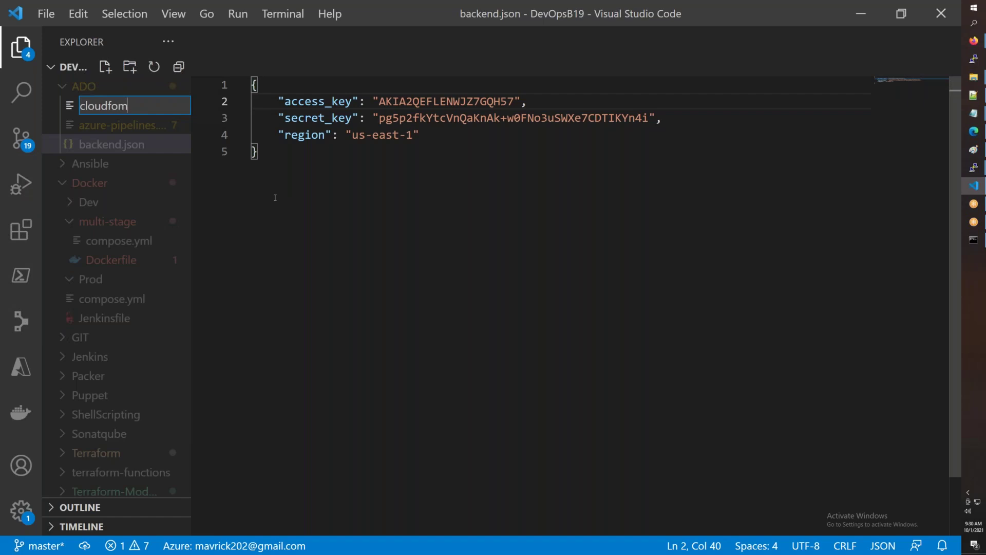
key(BackSpace)
text(rmation.json)
key(Return)
key(ctrl+v)
Step: Hide the file explorer and look through the pasted template from its start to the WebServer1 and WebServer2 resources
scroll(956, 465, up, 15)
drag(956, 465, 948, 66)
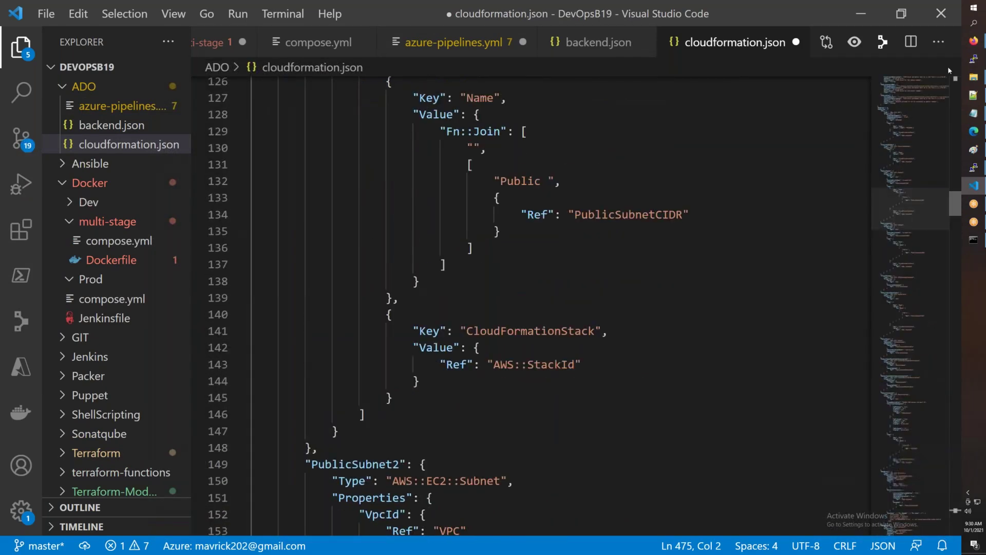
click(21, 47)
scroll(512, 234, down, 15)
scroll(512, 234, down, 20)
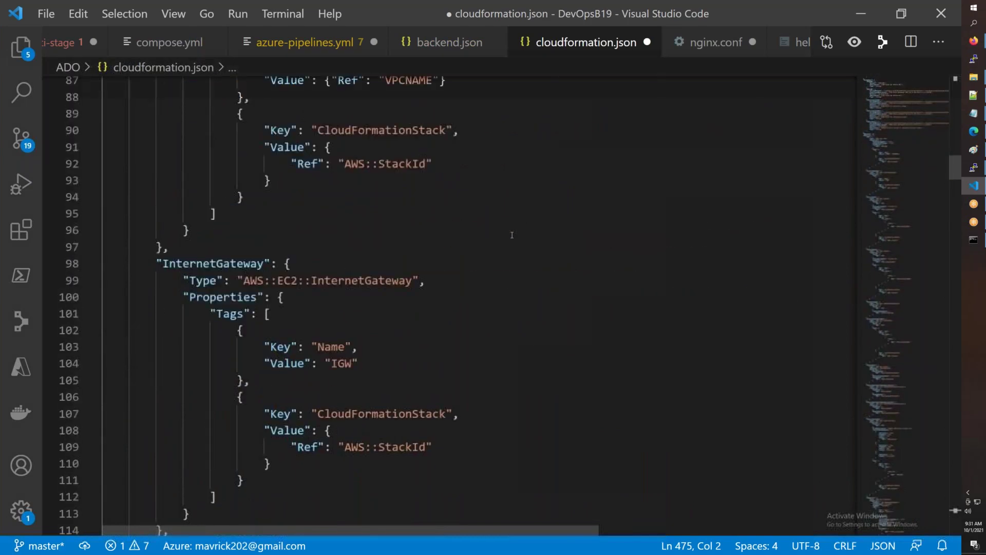
scroll(512, 234, down, 20)
scroll(512, 235, up, 4)
scroll(512, 235, down, 7)
scroll(512, 234, down, 20)
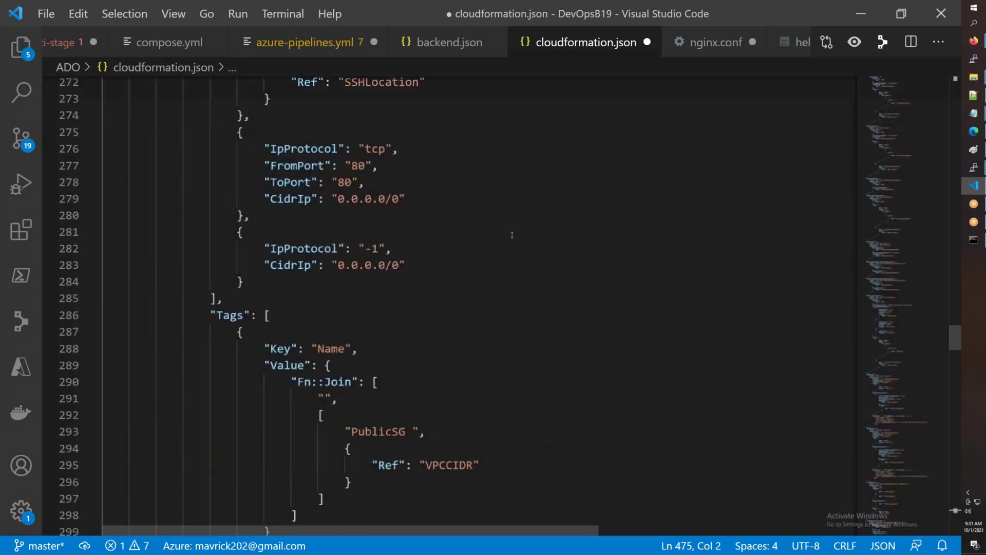
scroll(512, 234, down, 10)
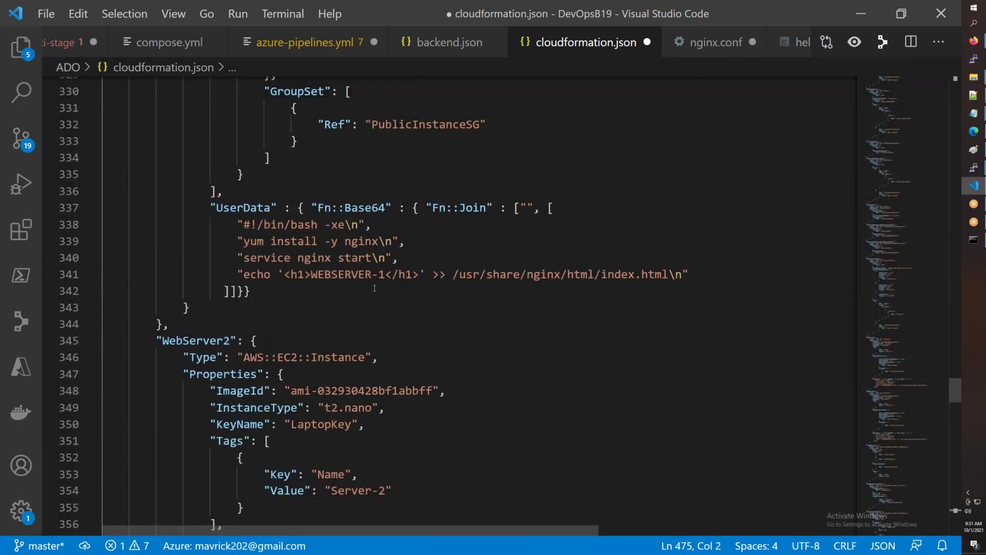
scroll(376, 287, up, 7)
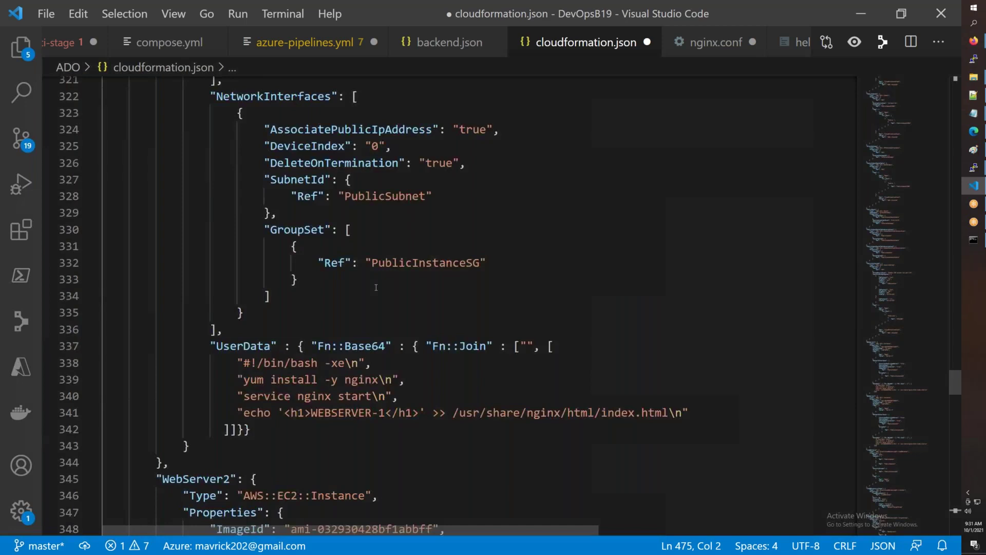
Step: Copy WebServer1's ImageId value and open the EC2 launch instance wizard in Firefox
drag(430, 153, 294, 161)
key(ctrl+c)
key(alt+Tab)
click(172, 15)
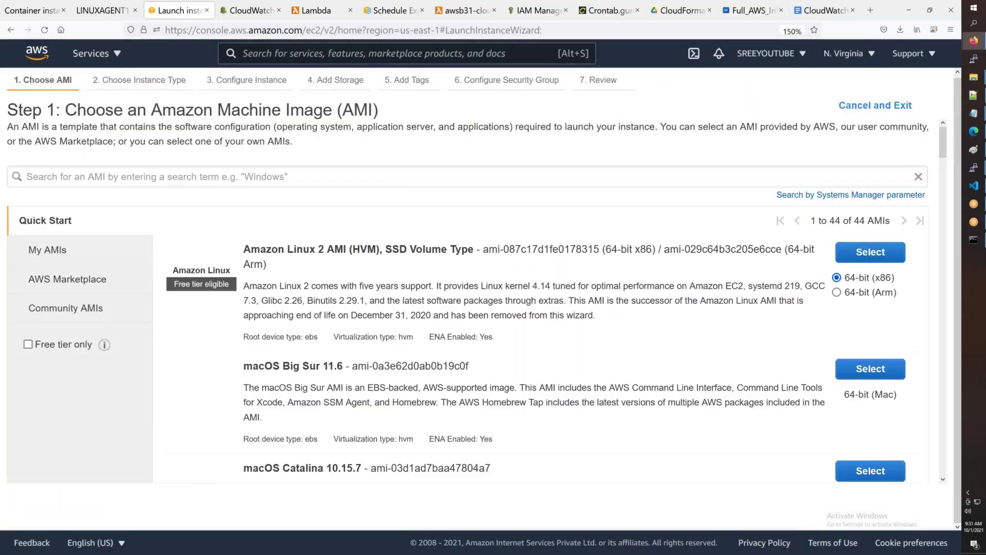
Step: Search the AMI catalog for ami-032930428bf1abbff and show the matching Community AMIs
click(120, 177)
key(ctrl+v)
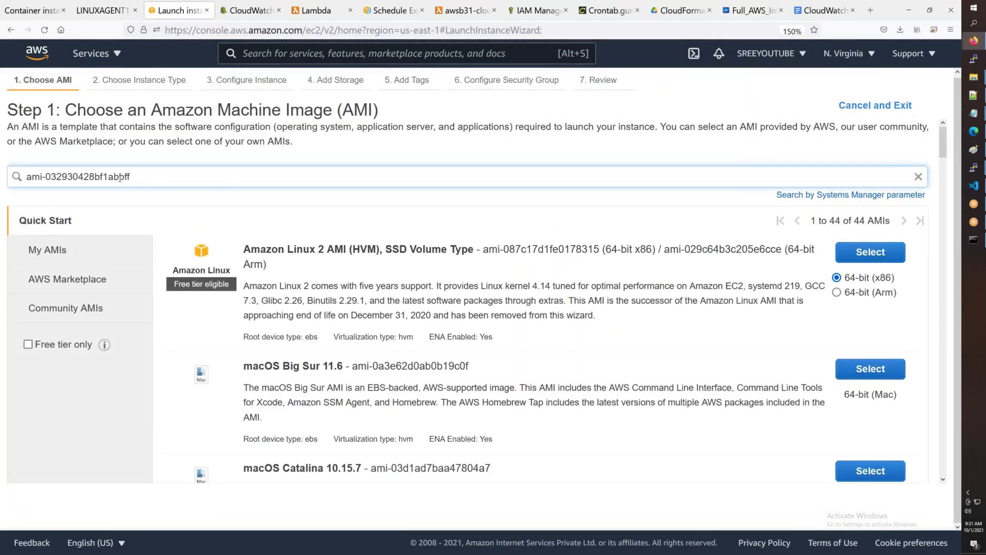
key(Return)
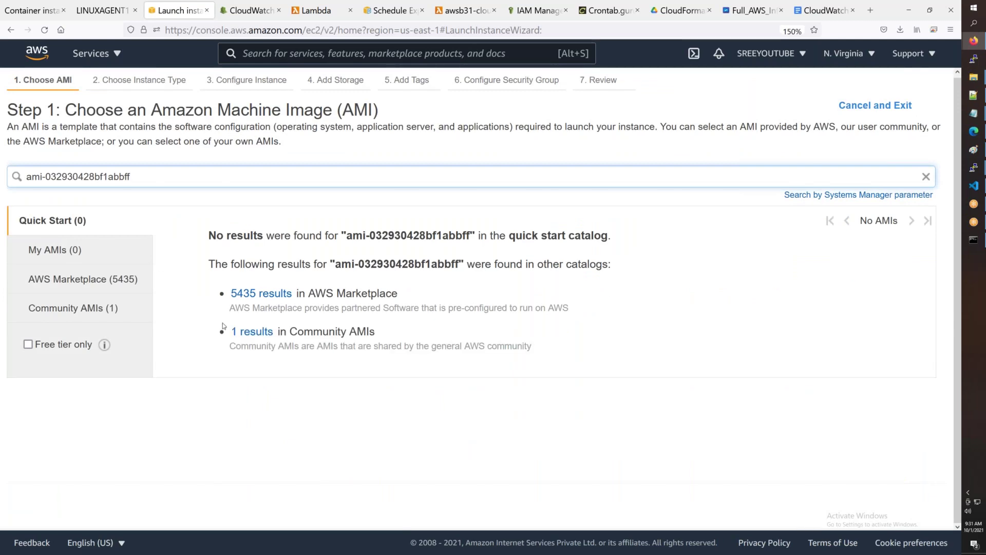
click(244, 330)
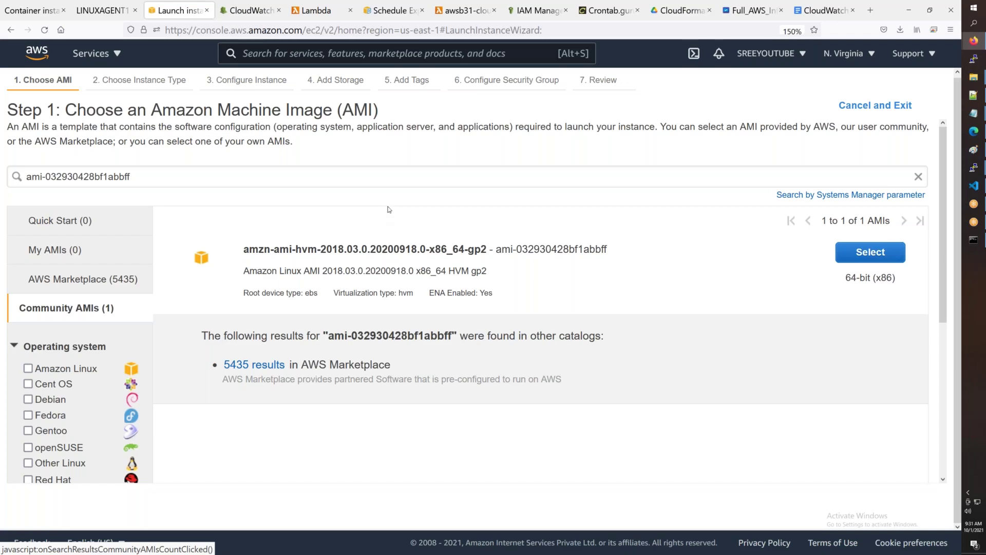
Step: Return to cloudformation.json in Visual Studio Code and examine WebServer1's user data, WebServer2, the load balancer, listener, target group and Outputs
key(alt+Tab)
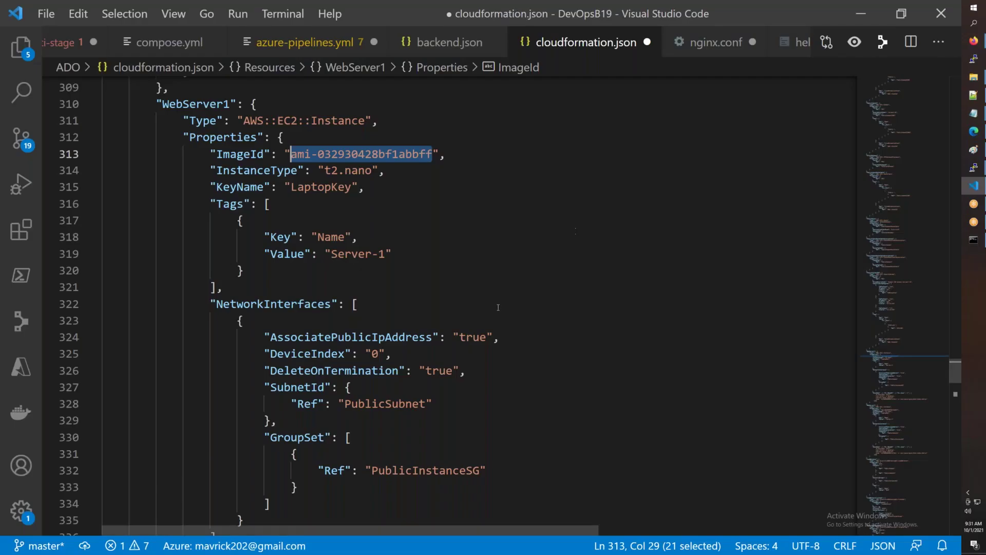
scroll(476, 356, down, 2)
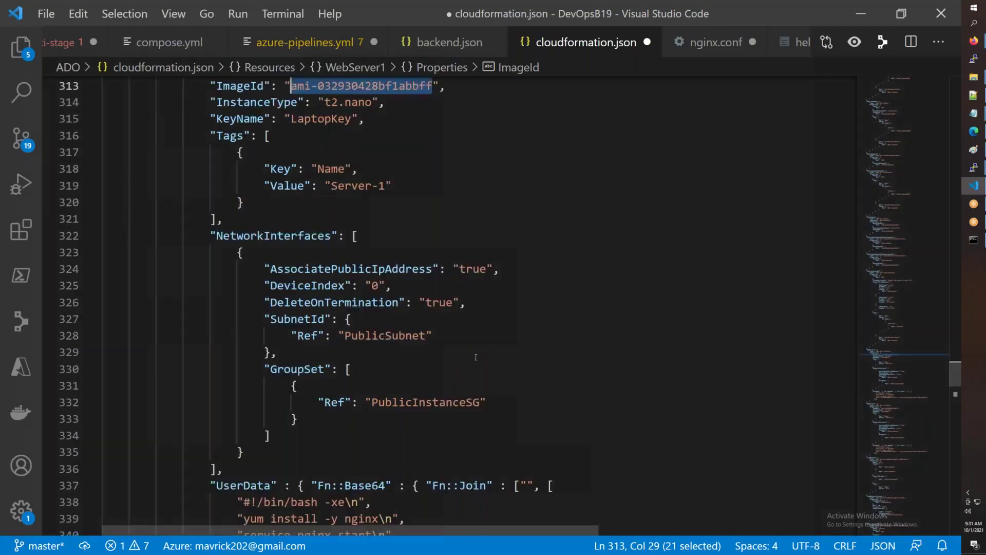
scroll(473, 351, down, 3)
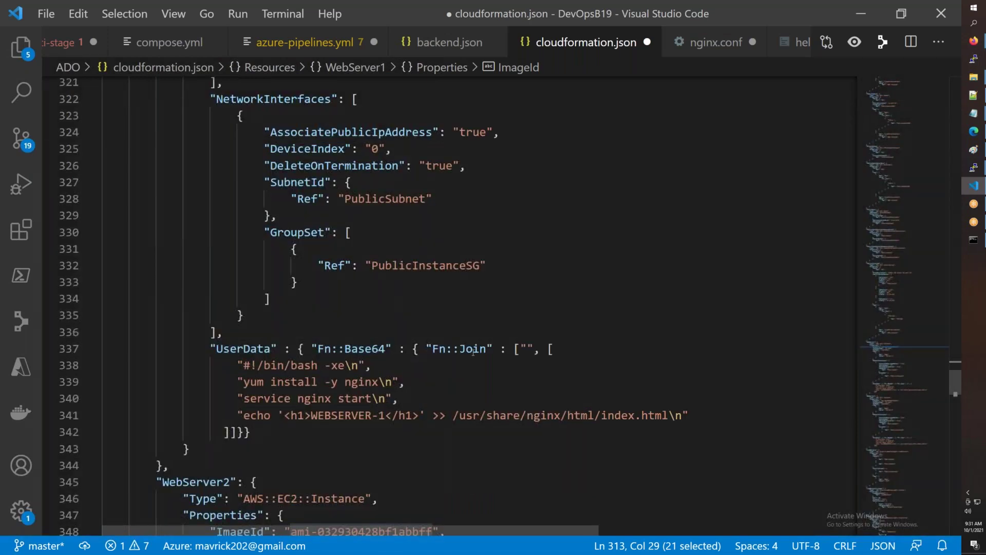
drag(243, 382, 358, 383)
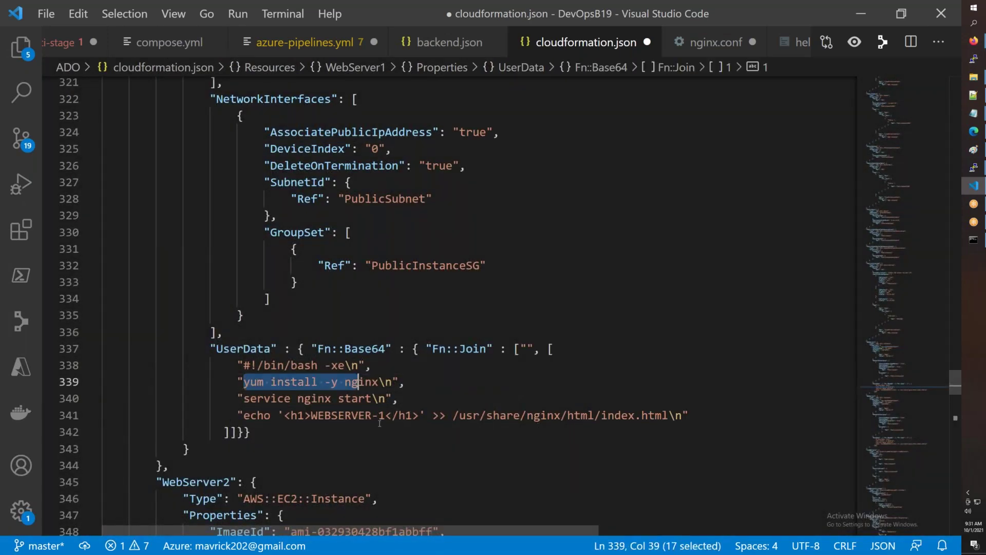
scroll(417, 422, down, 8)
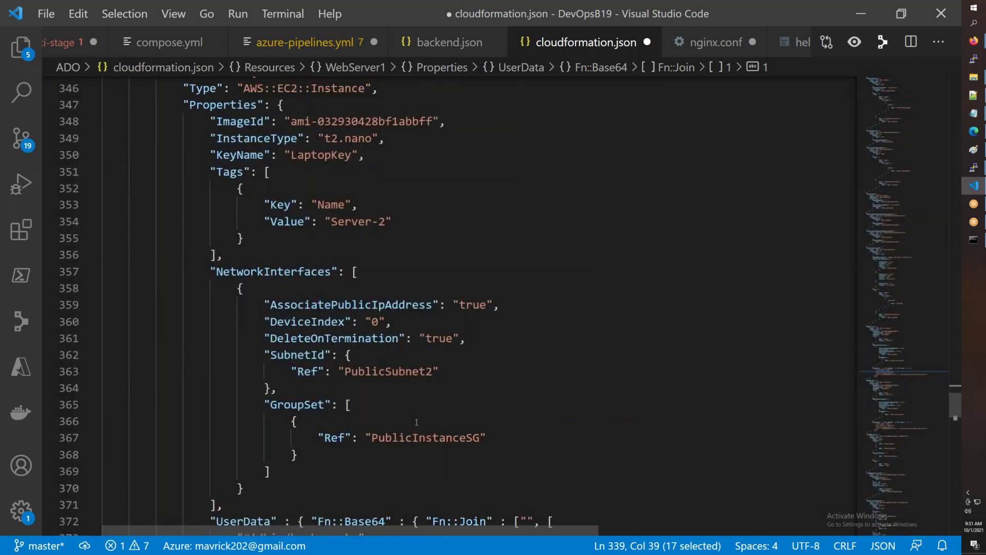
scroll(416, 422, down, 9)
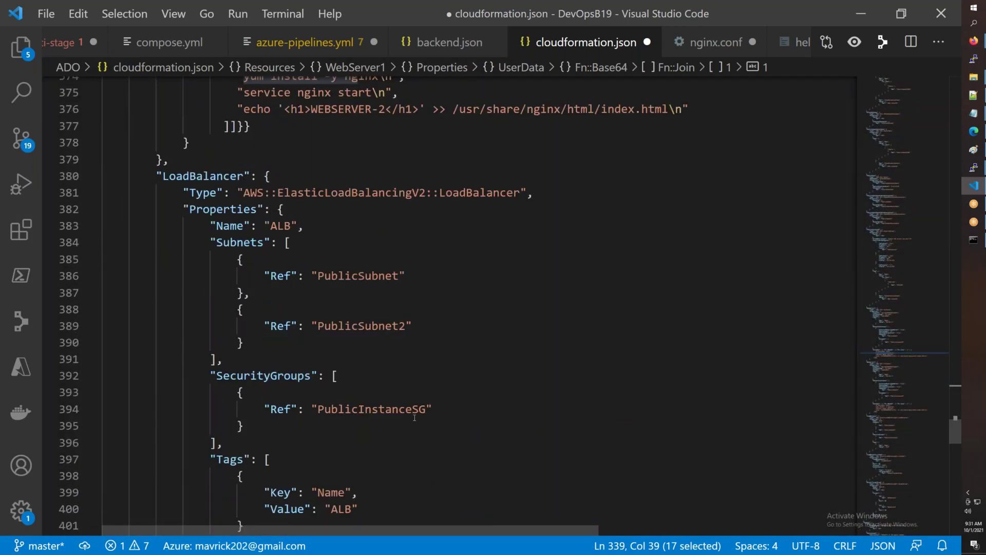
scroll(340, 377, down, 8)
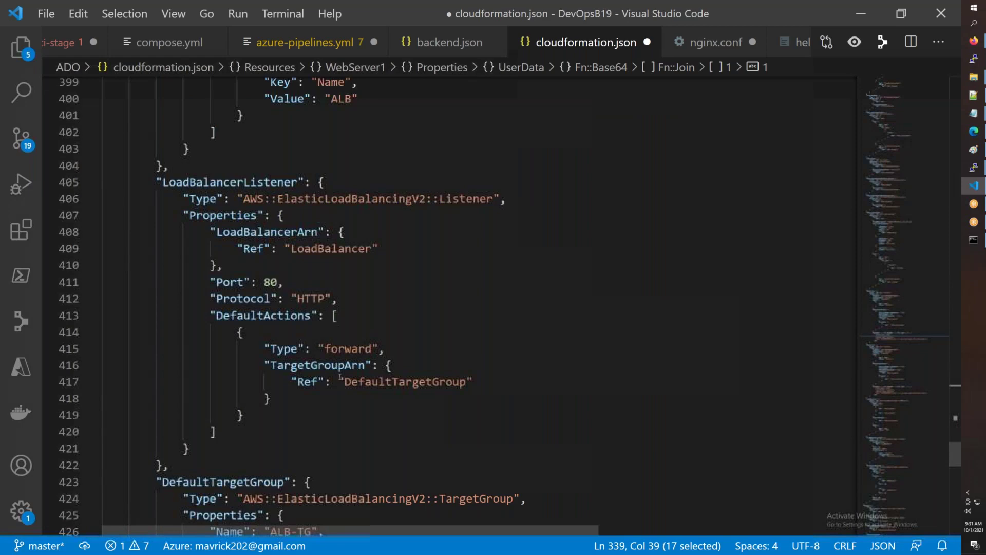
scroll(340, 378, down, 5)
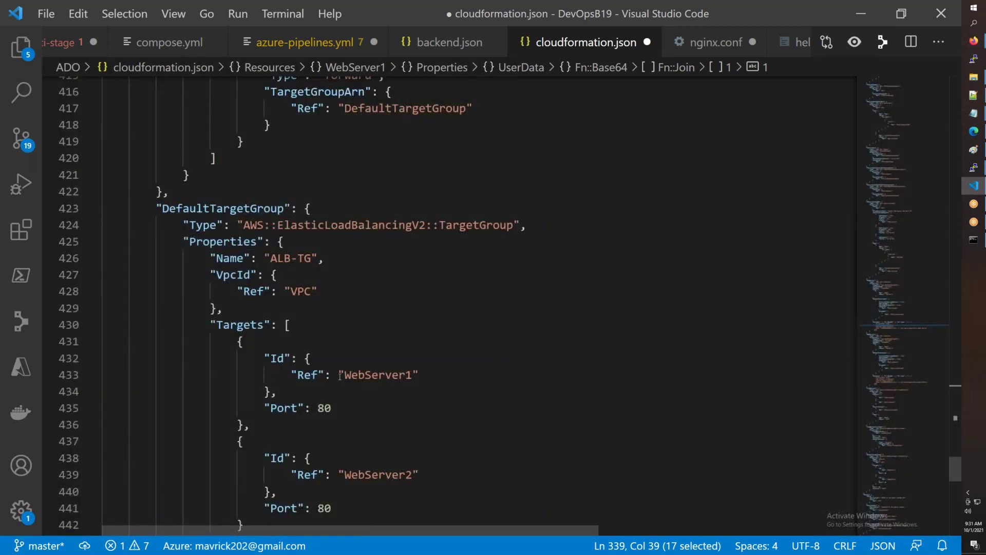
scroll(339, 376, down, 7)
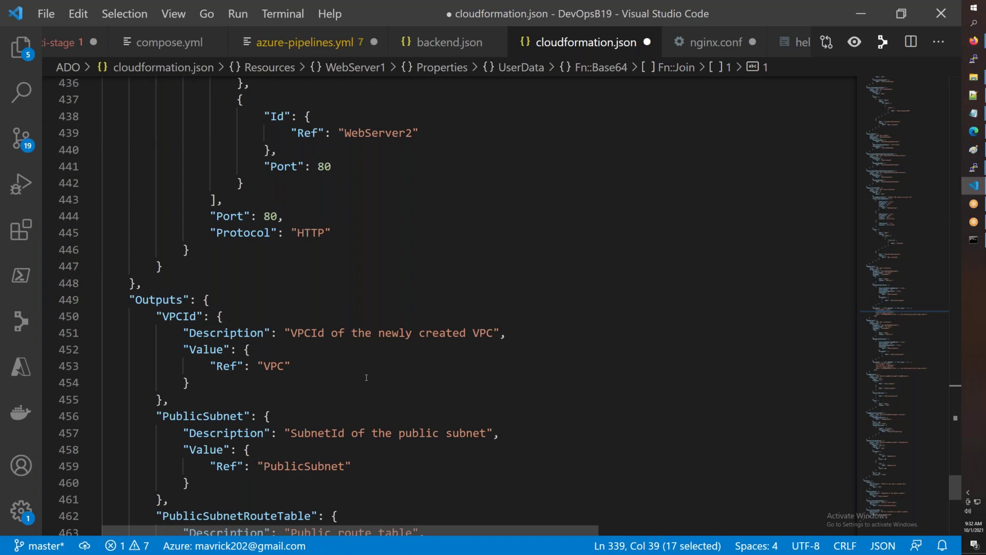
Step: Switch to Firefox and open the CloudFormation console in a new tab from the AWS services list
mouse_move(973, 40)
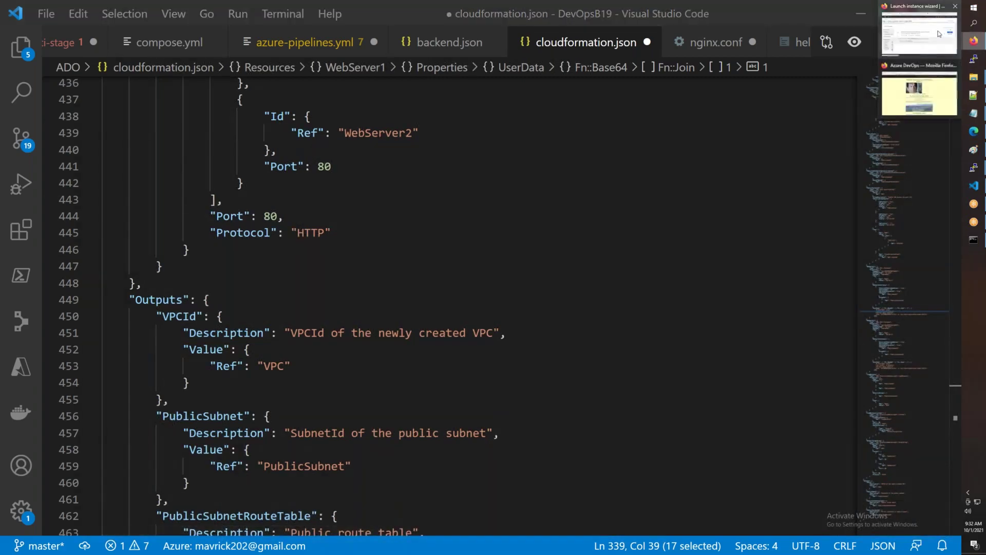
click(921, 46)
mouse_move(973, 66)
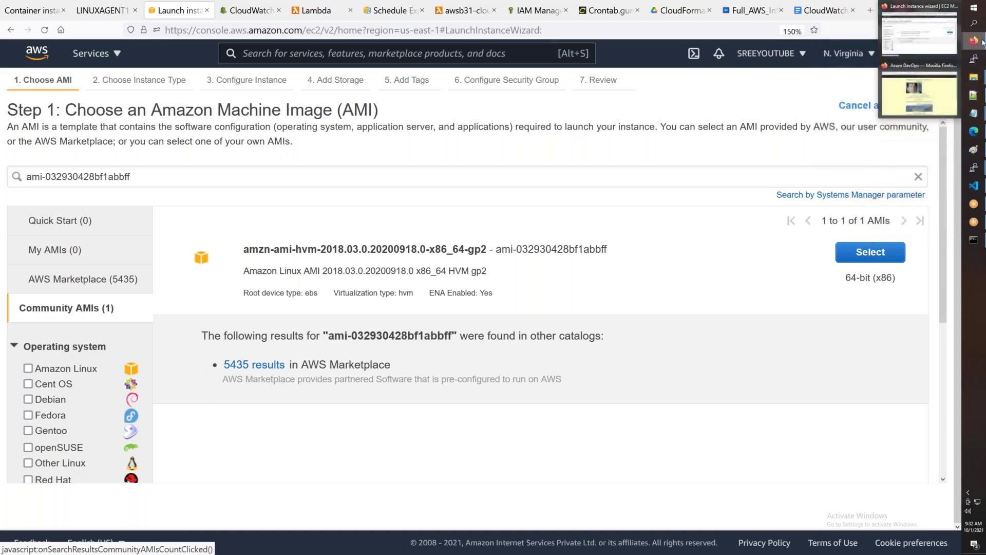
click(956, 67)
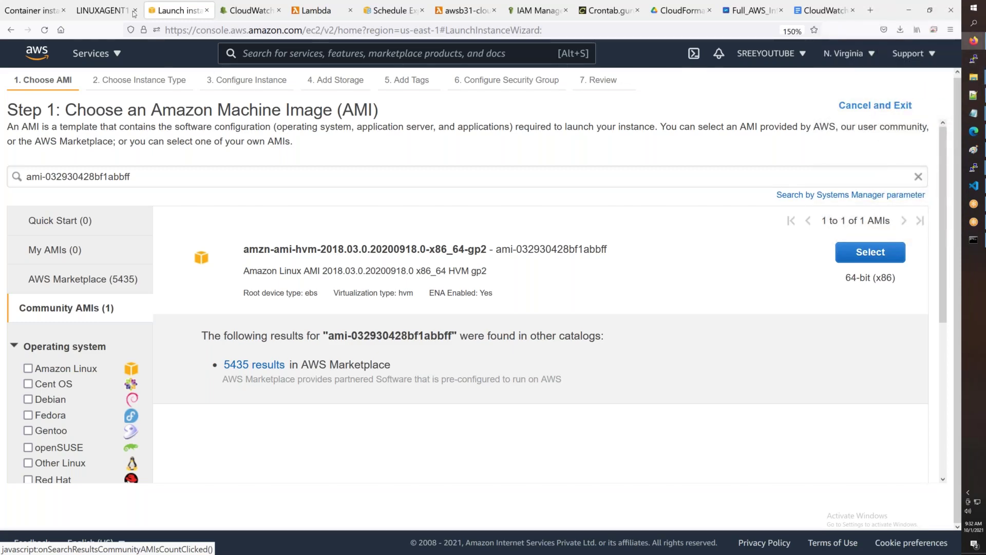
click(114, 54)
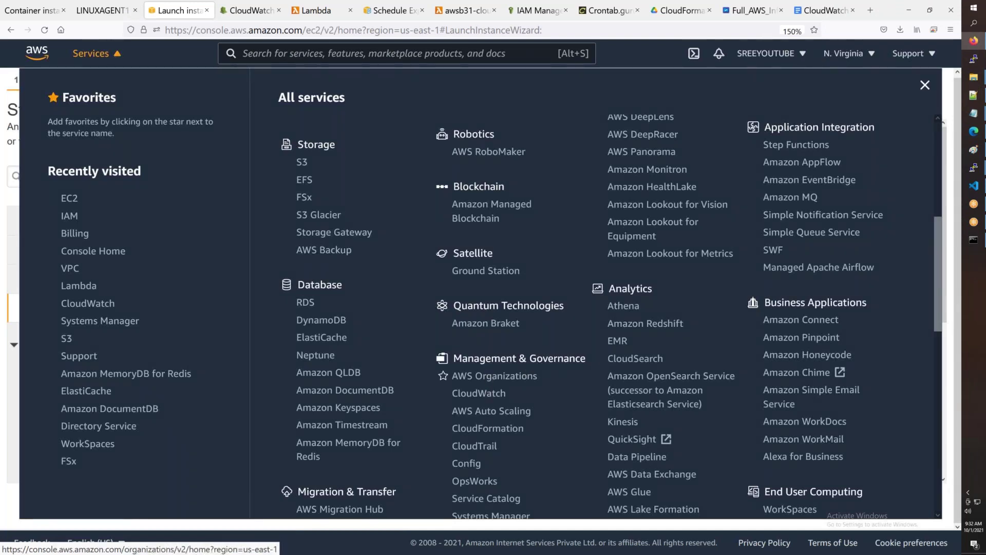
right_click(502, 428)
click(534, 235)
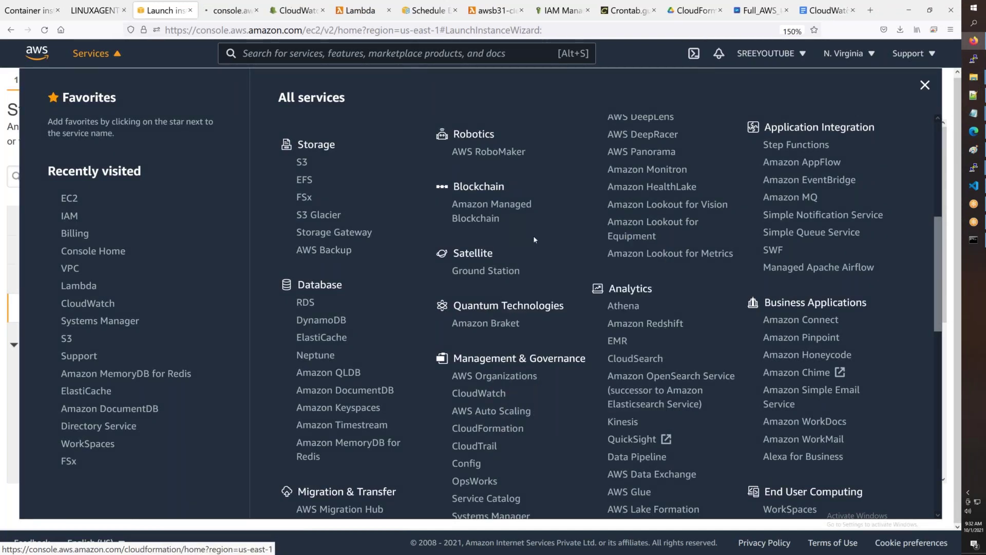
click(230, 11)
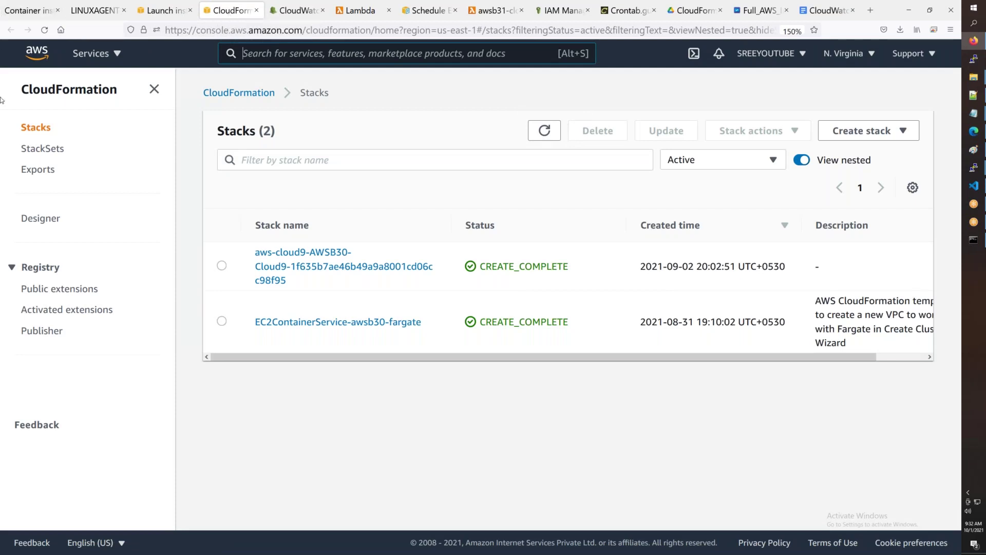
Step: Delete the EC2ContainerService-awsb30-fargate and aws-cloud9-AWSB30 stacks and dismiss both deletion notices
click(228, 319)
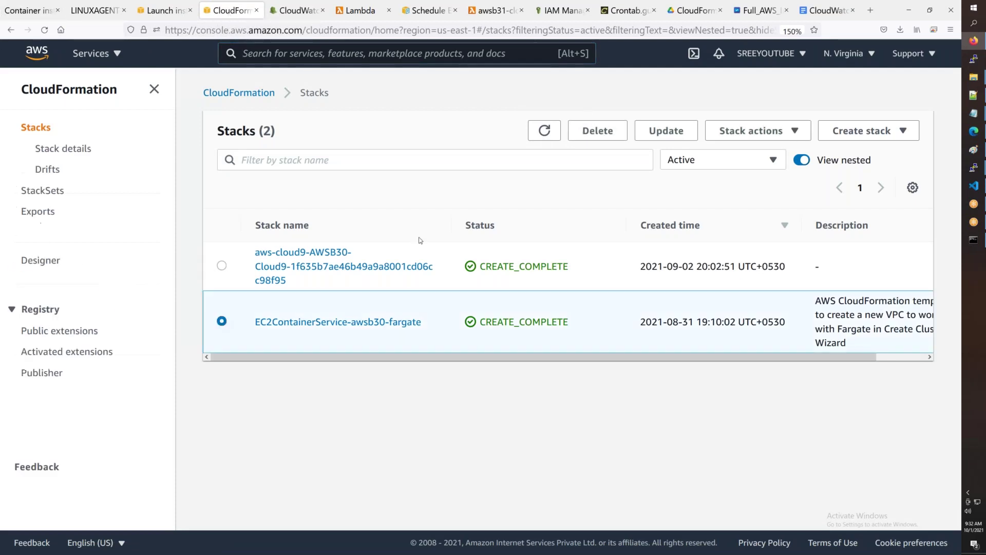
click(611, 134)
click(637, 347)
click(221, 301)
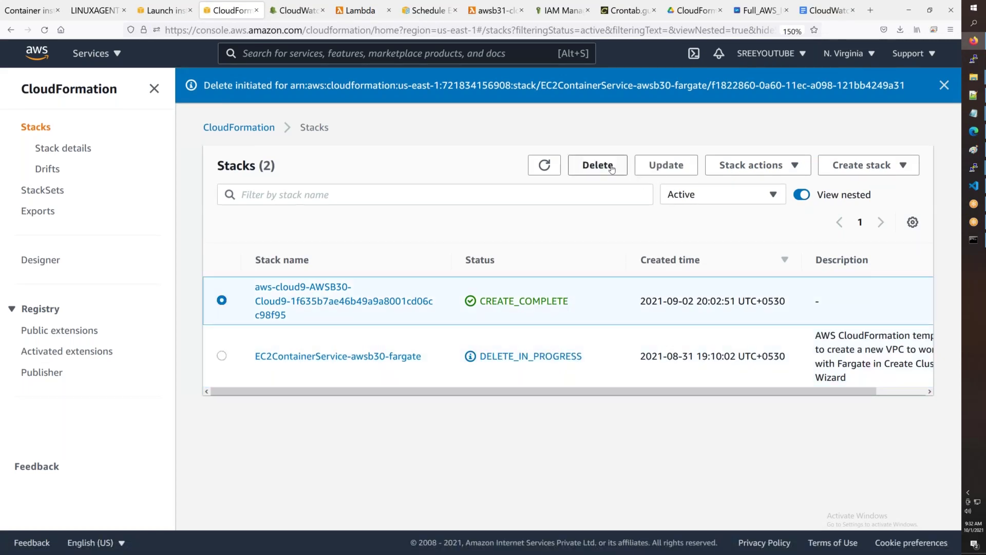
click(598, 165)
click(623, 352)
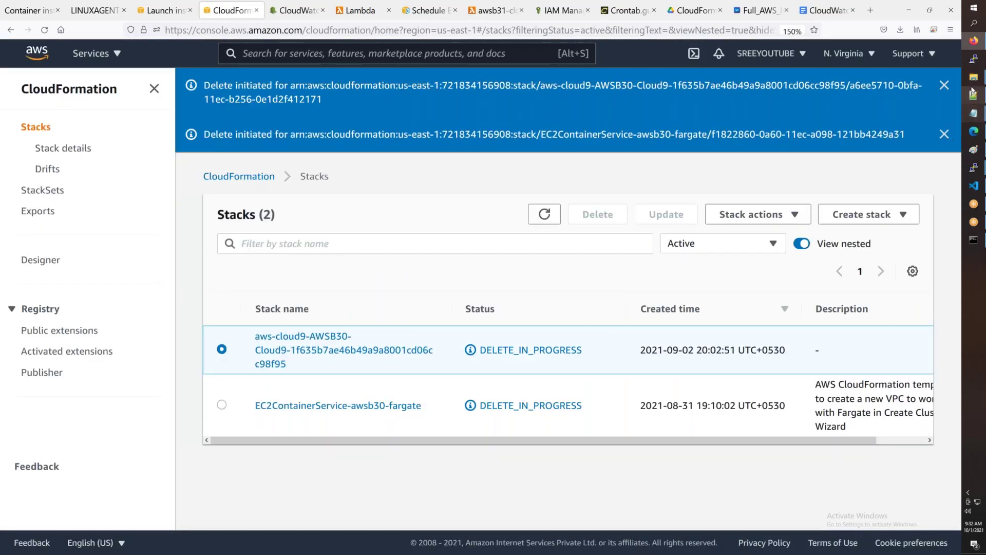
click(944, 85)
click(944, 85)
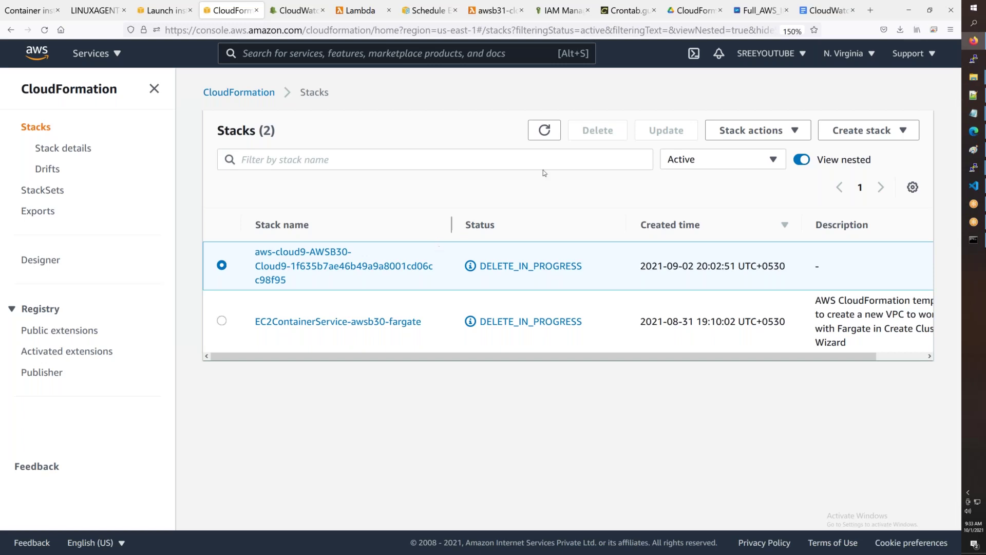
Step: Start creating a stack with new resources (standard) and set the template source to Upload a template file
click(769, 138)
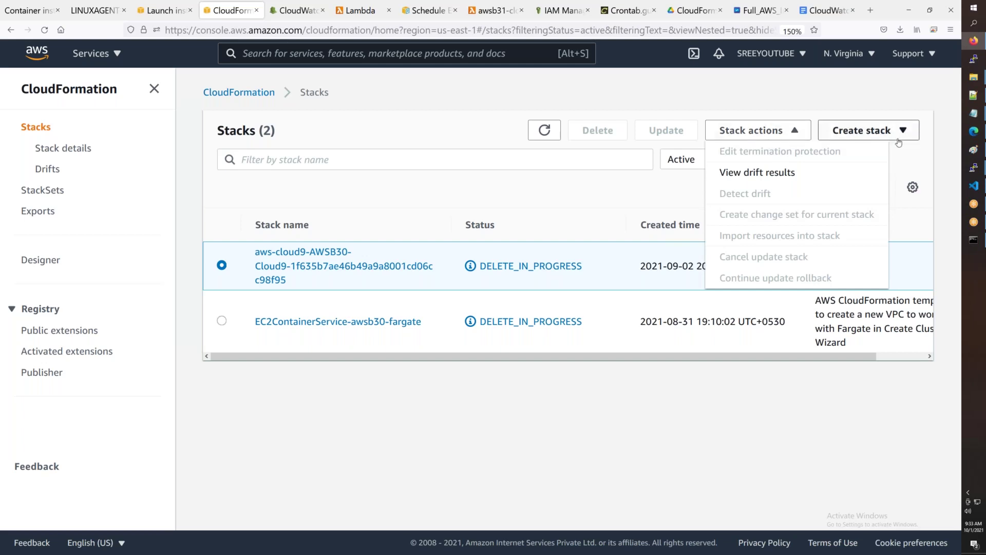
click(862, 130)
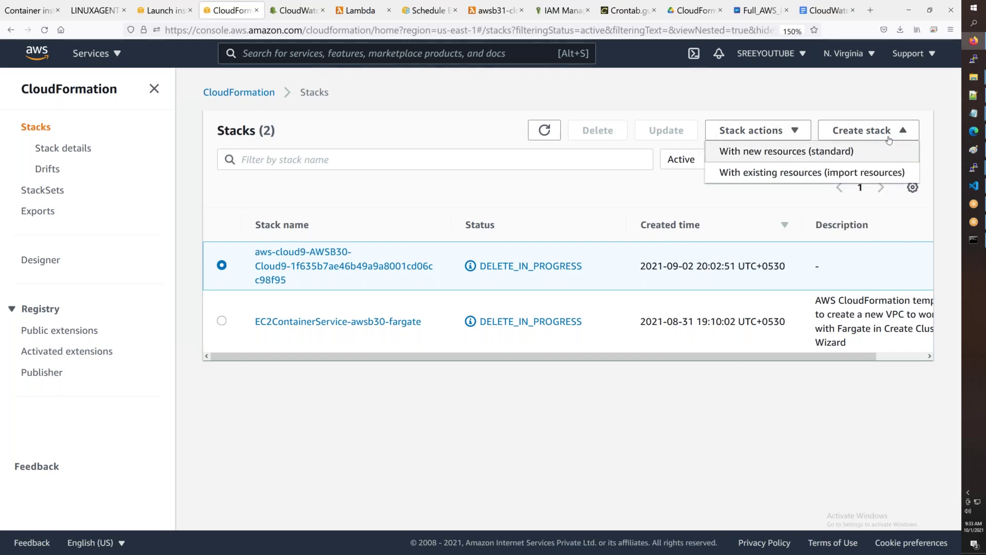
click(818, 156)
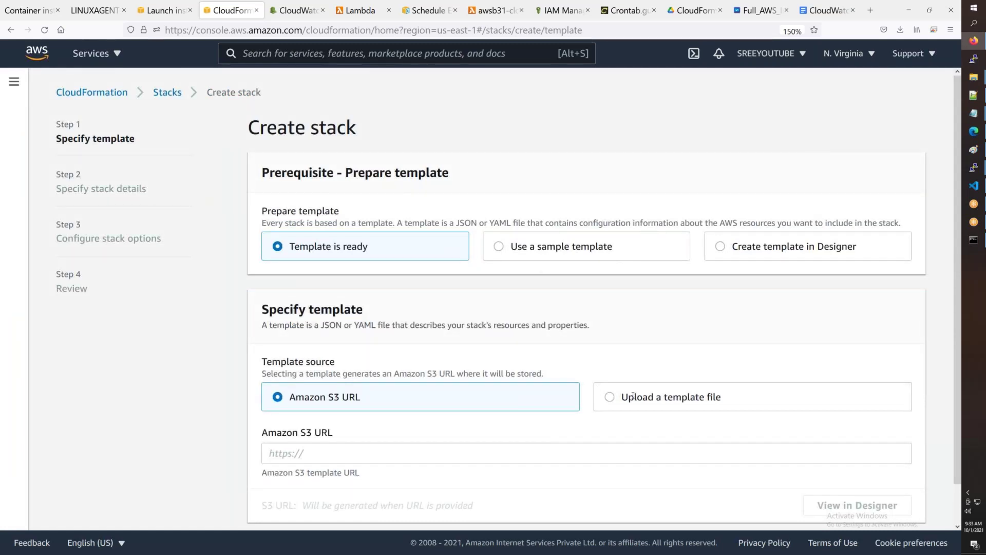
click(610, 397)
scroll(405, 374, down, 1)
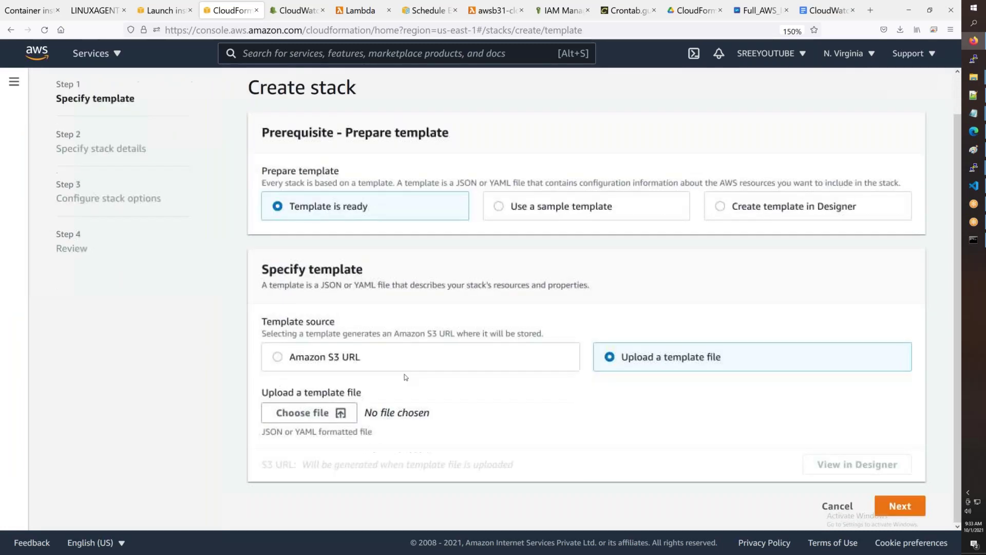
Step: Upload cloudformation.json from SUREDELETELATER\DevOpsB19\ADO as the stack template and try to continue to the stack details
click(341, 420)
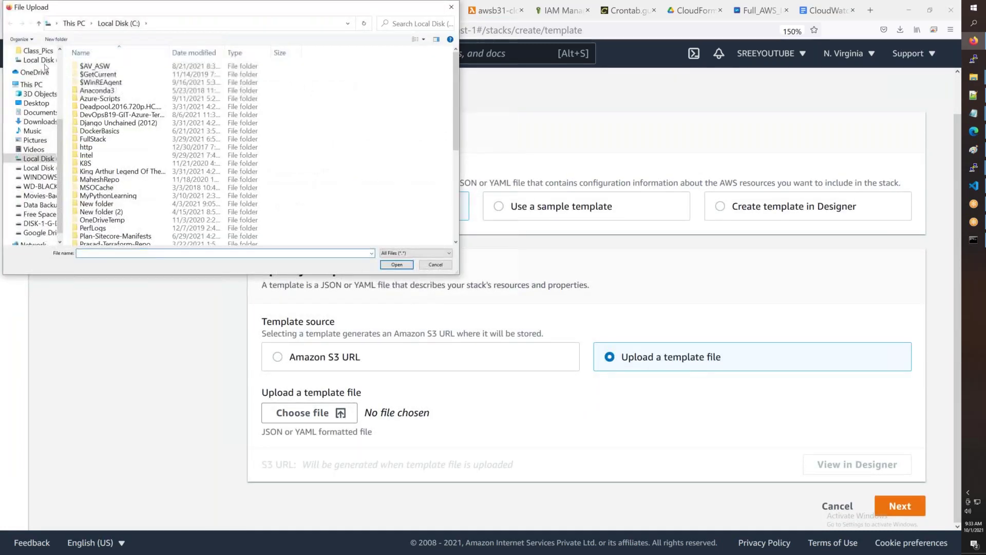
scroll(28, 88, up, 3)
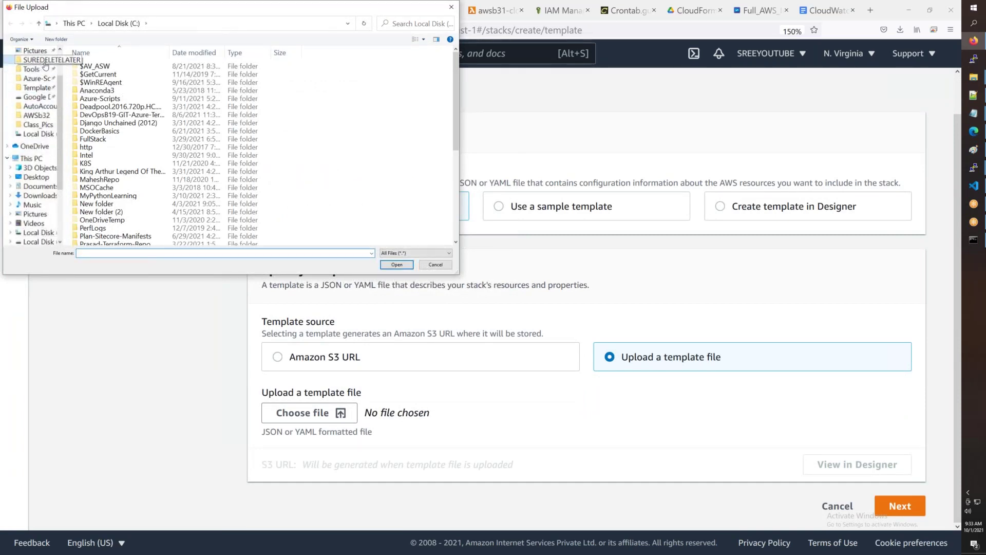
click(36, 60)
double_click(113, 67)
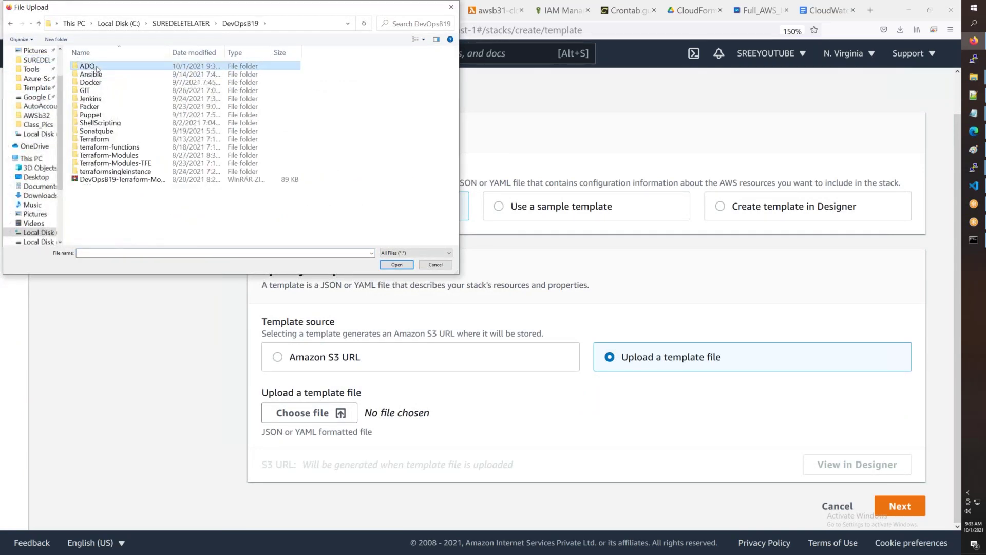
double_click(95, 67)
click(117, 83)
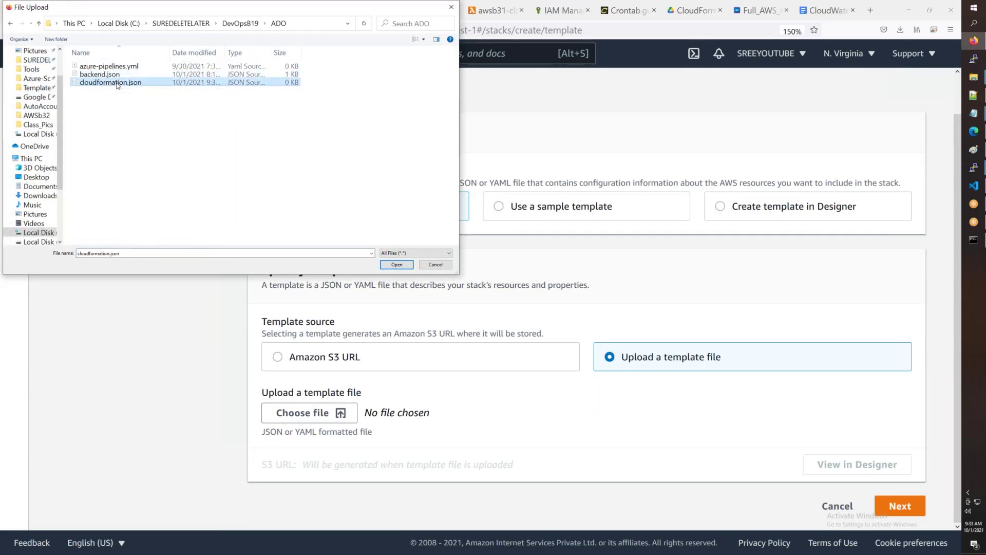
click(395, 265)
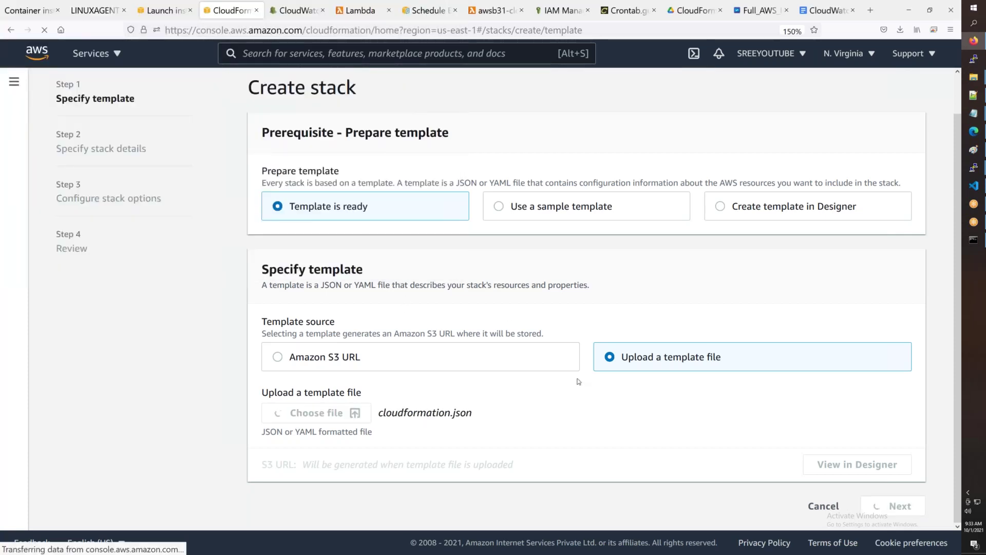
scroll(575, 380, down, 1)
click(900, 519)
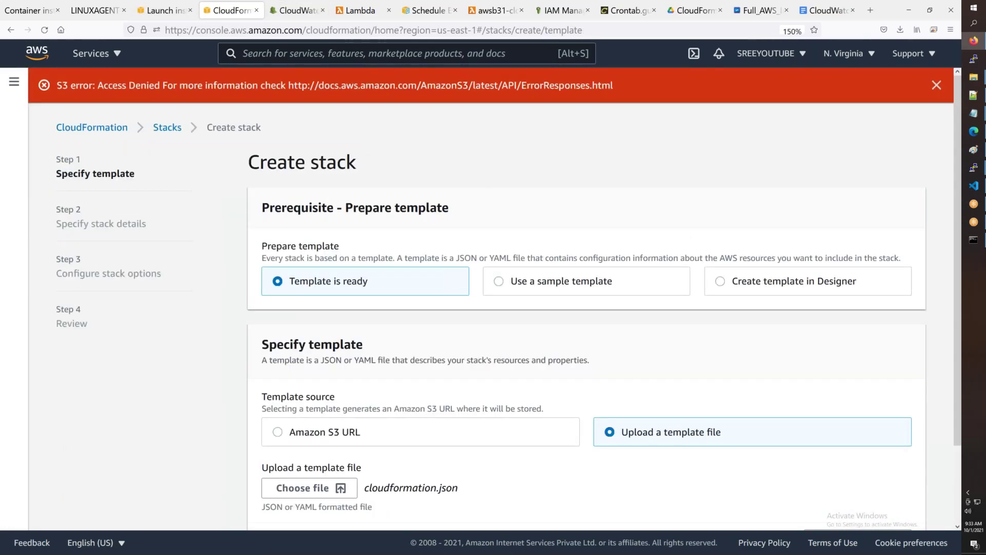
Step: Examine the S3 error on the Create stack page and search cloudformation.json in Visual Studio Code for "s3"
drag(102, 85, 627, 78)
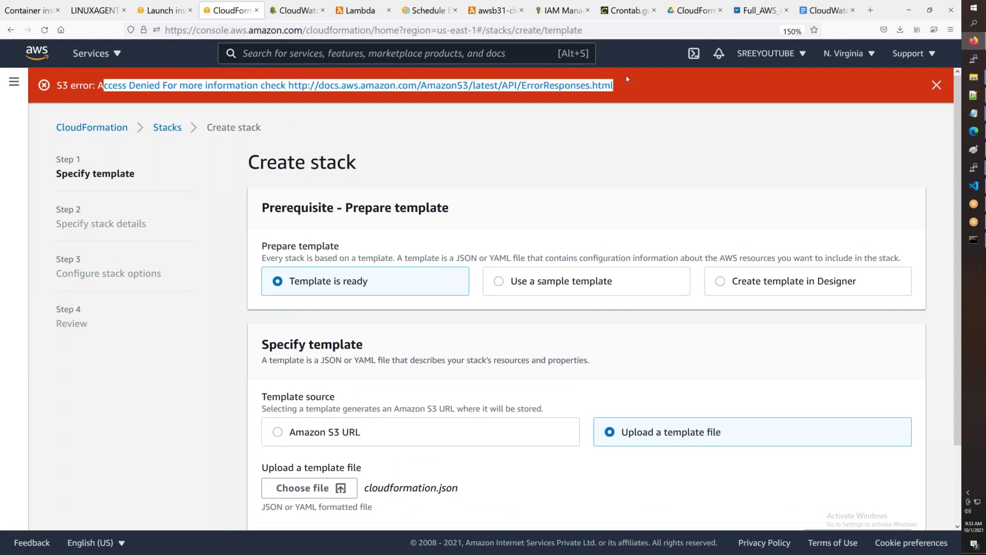
click(969, 187)
click(967, 189)
drag(56, 85, 104, 86)
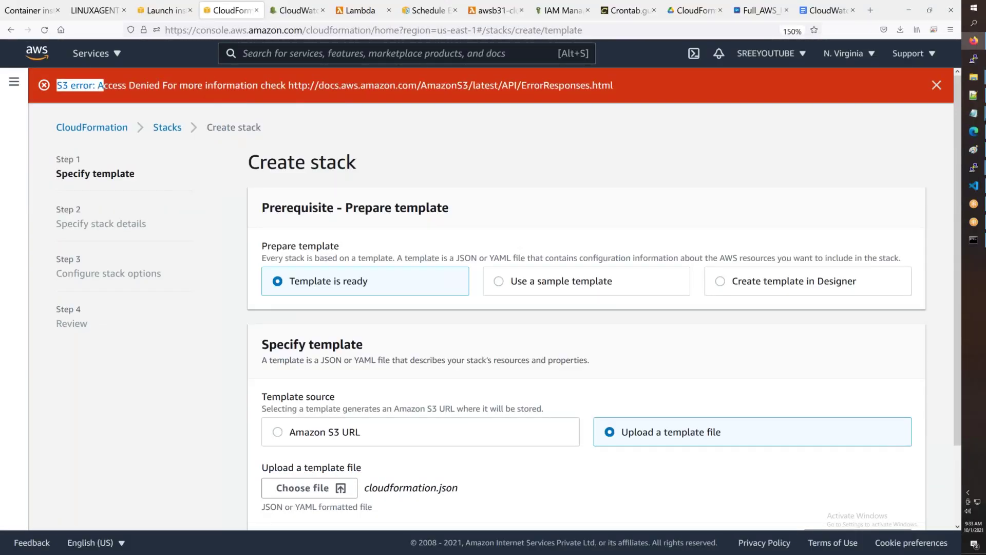
click(982, 187)
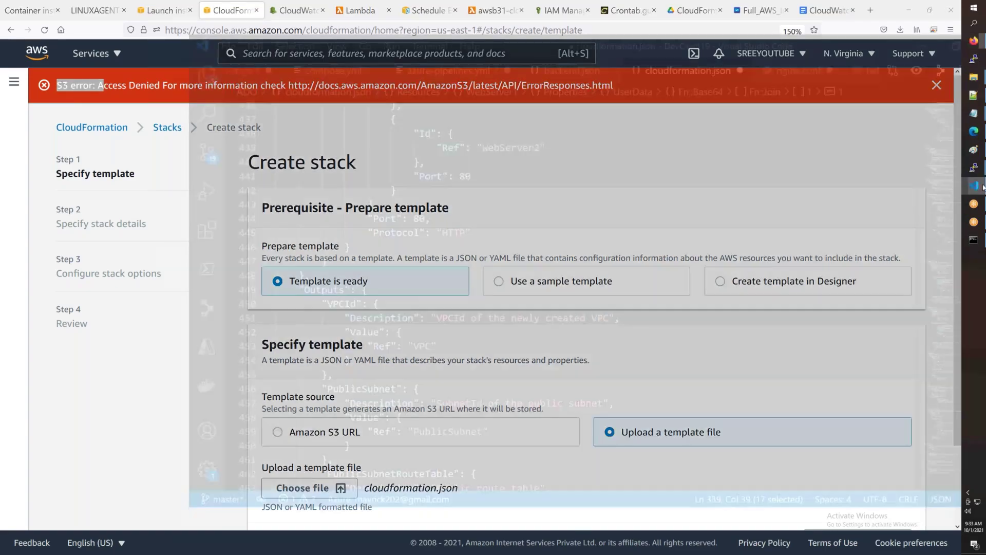
key(ctrl+f)
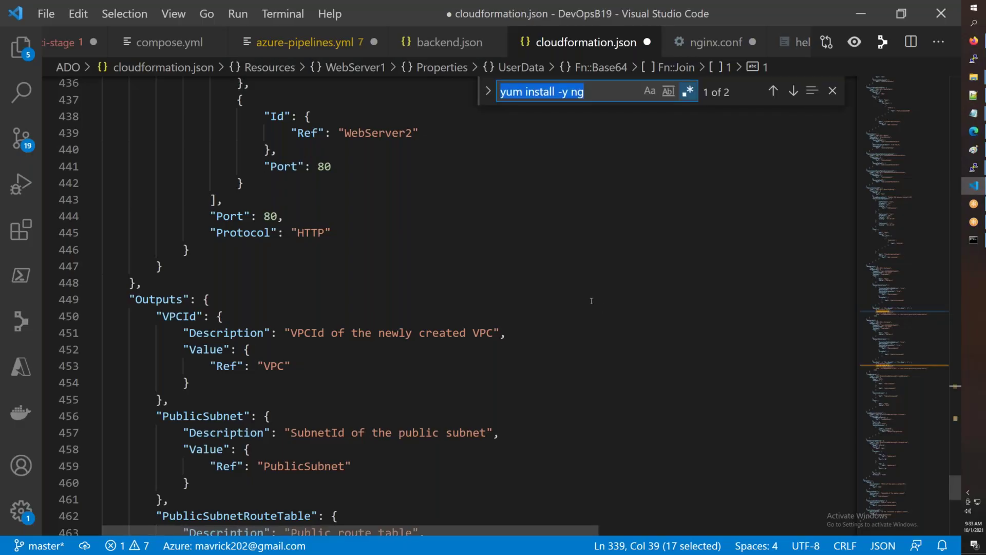
text(s3)
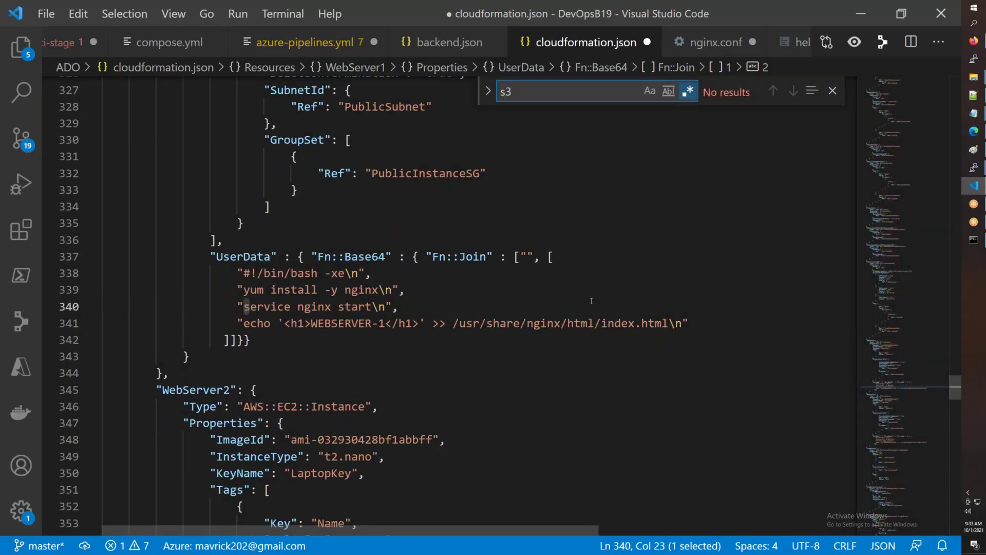
key(alt+Tab)
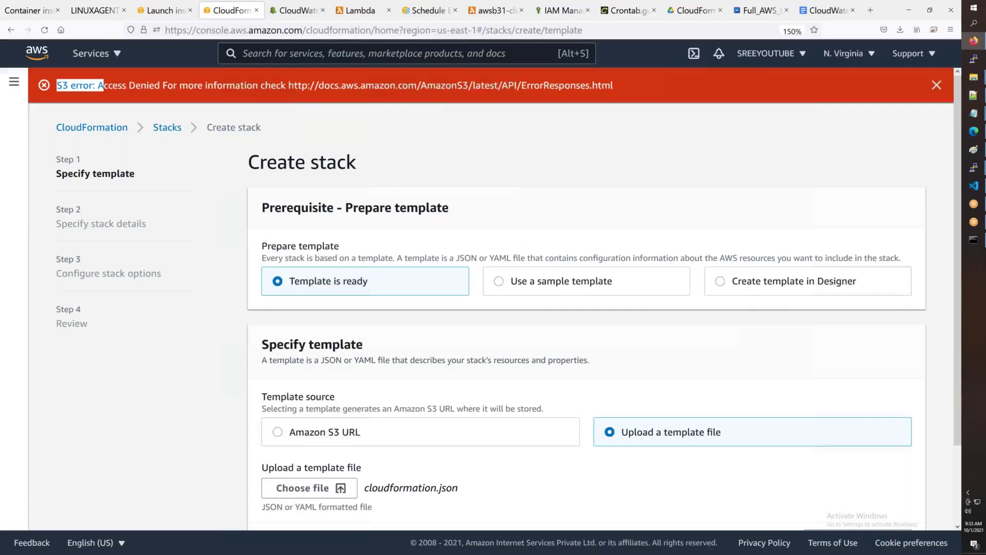
scroll(408, 297, down, 2)
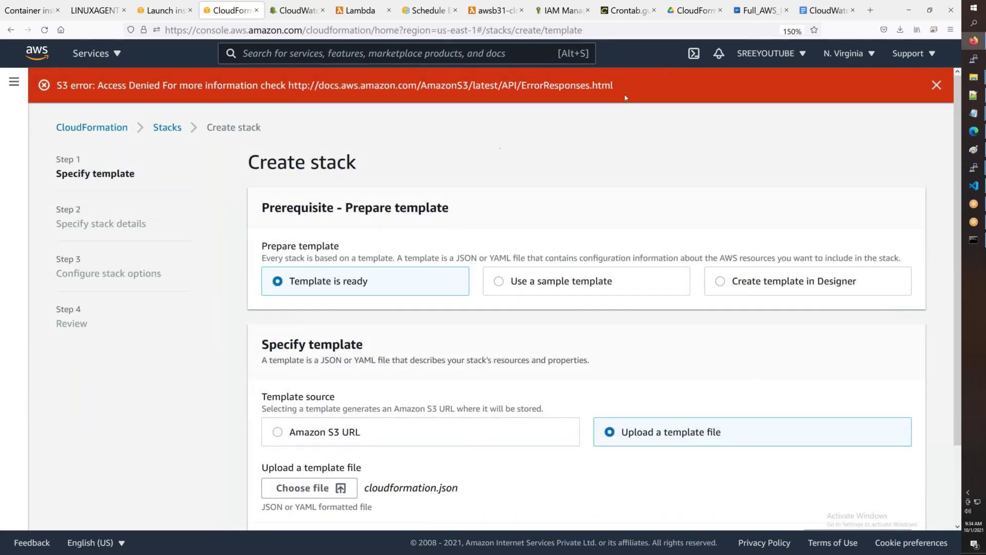
Step: Dismiss the error, upload cloudformation.json again as the template file and try to continue to the stack details
click(936, 84)
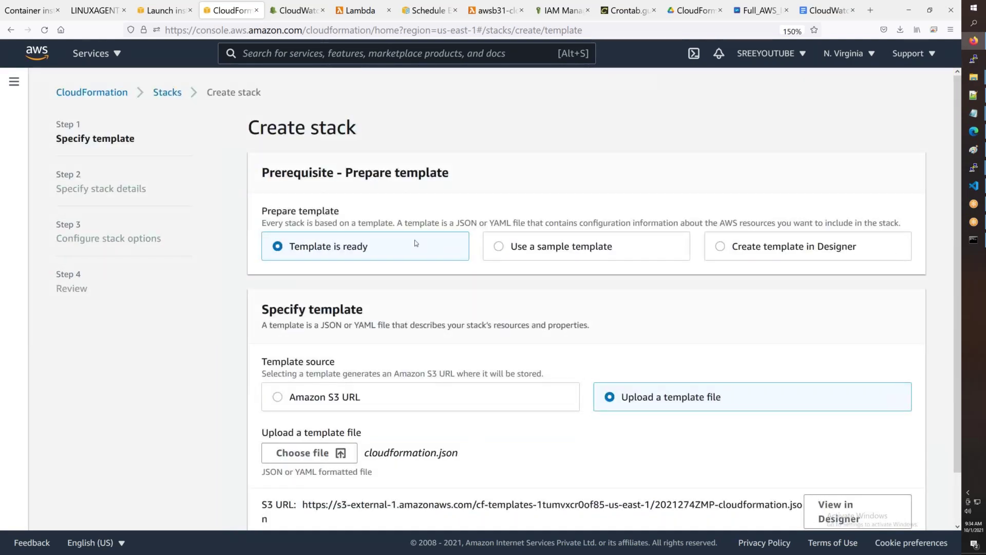
click(719, 250)
click(277, 249)
click(292, 400)
scroll(590, 354, down, 1)
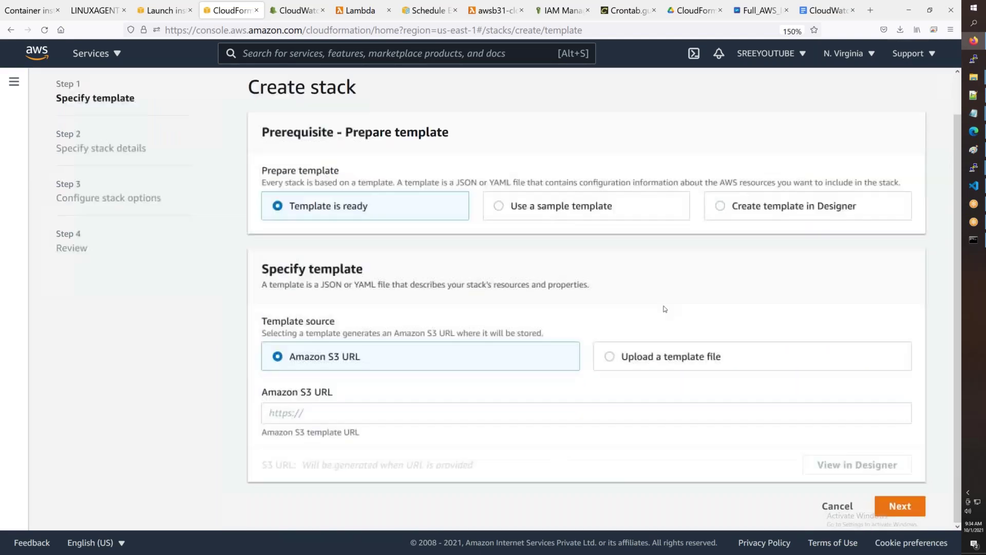
click(612, 360)
click(319, 412)
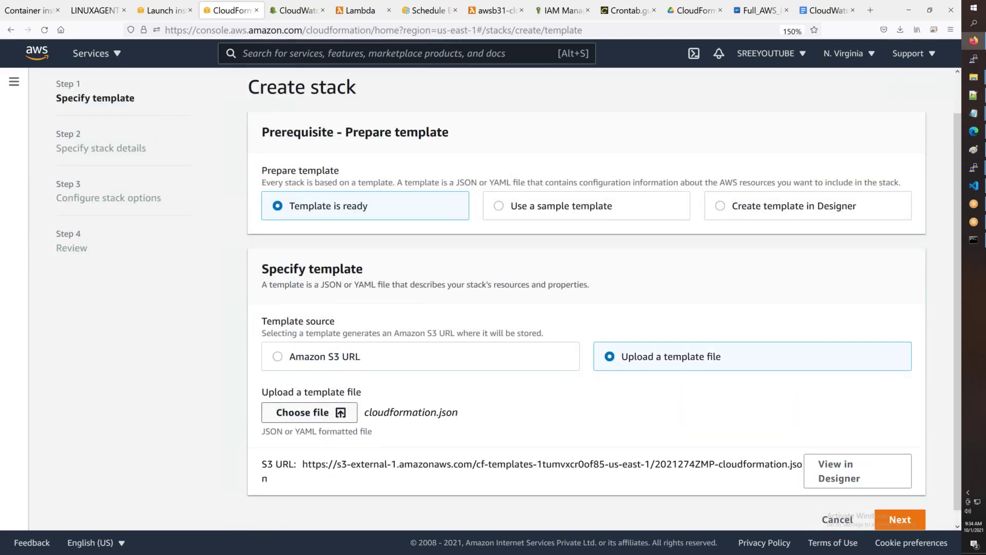
click(133, 82)
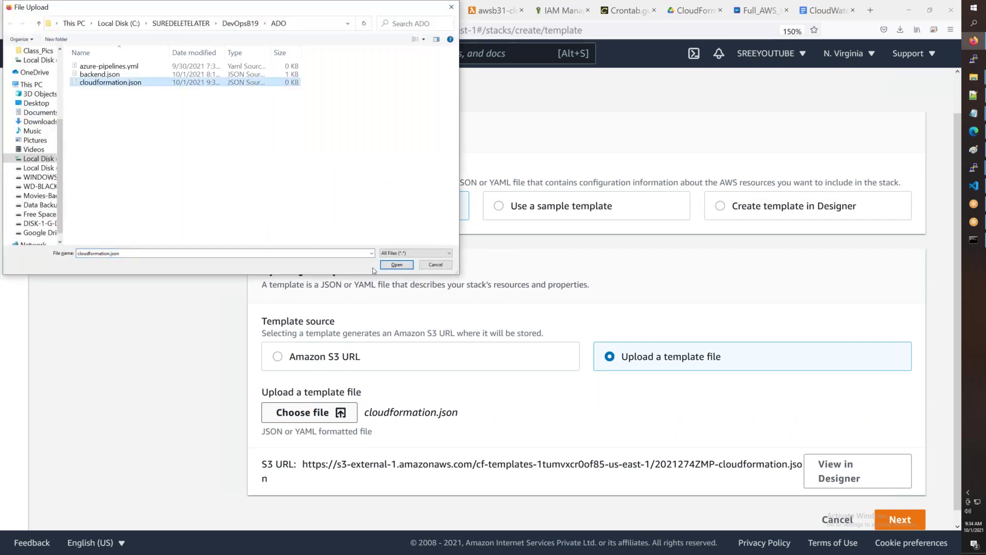
click(402, 268)
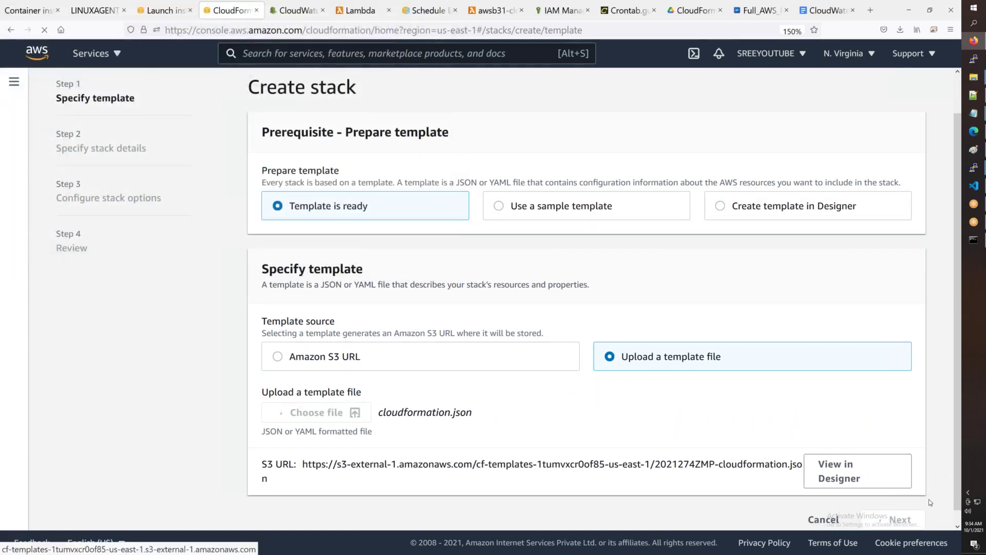
click(899, 506)
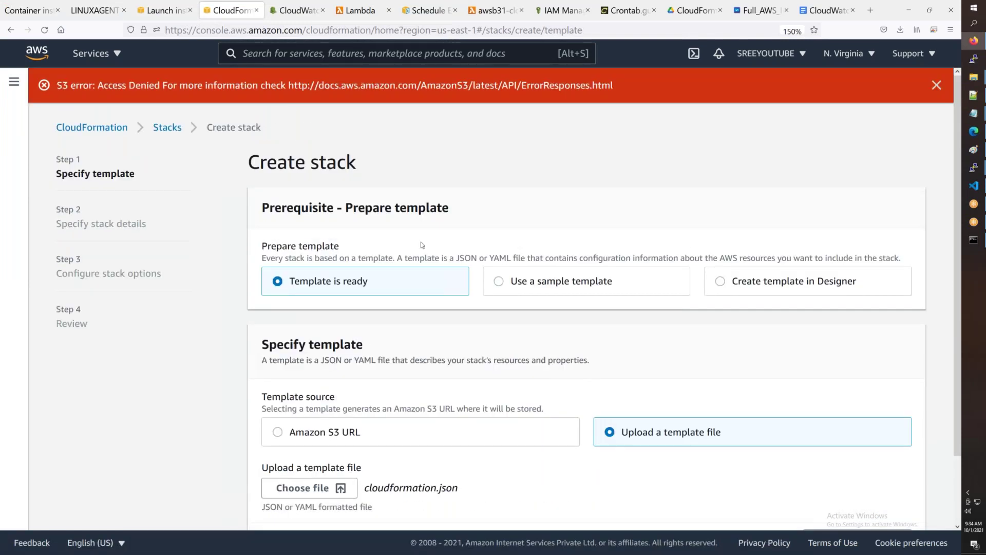
Step: Check the uploaded template's S3 URL on the Create stack page and open the S3 bucket list in a new browser tab
scroll(479, 459, down, 2)
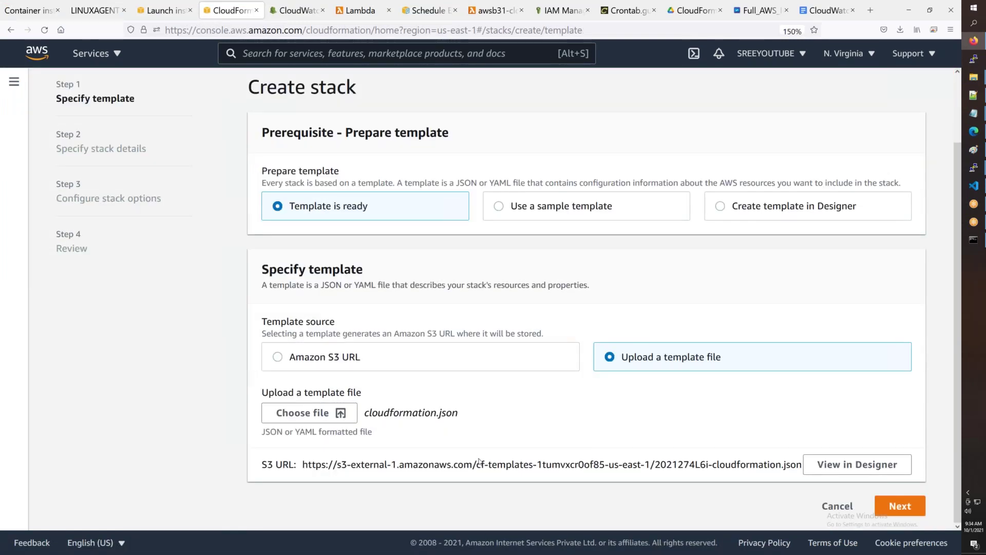
drag(479, 467, 586, 468)
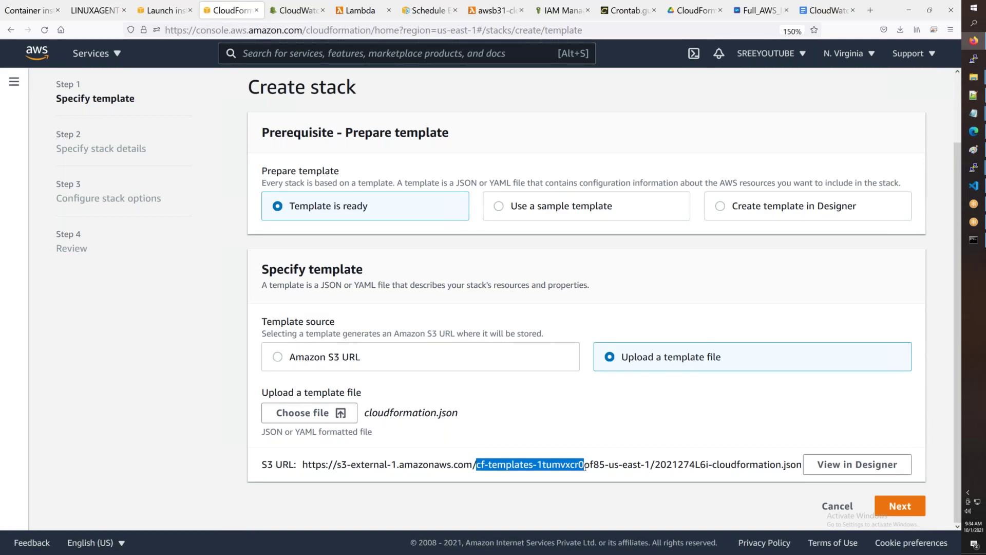
click(91, 54)
scroll(354, 254, down, 2)
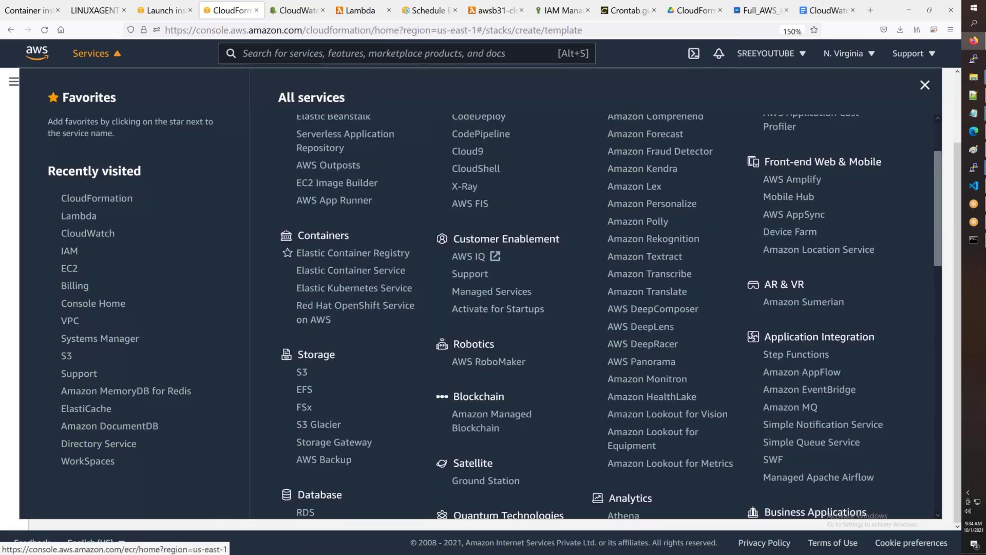
scroll(304, 319, down, 1)
right_click(303, 319)
click(349, 52)
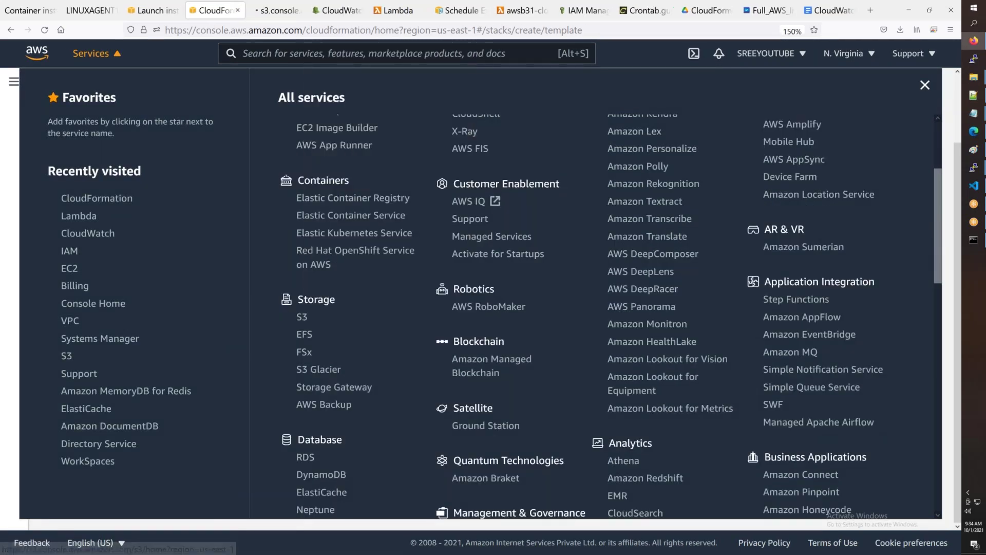
click(255, 14)
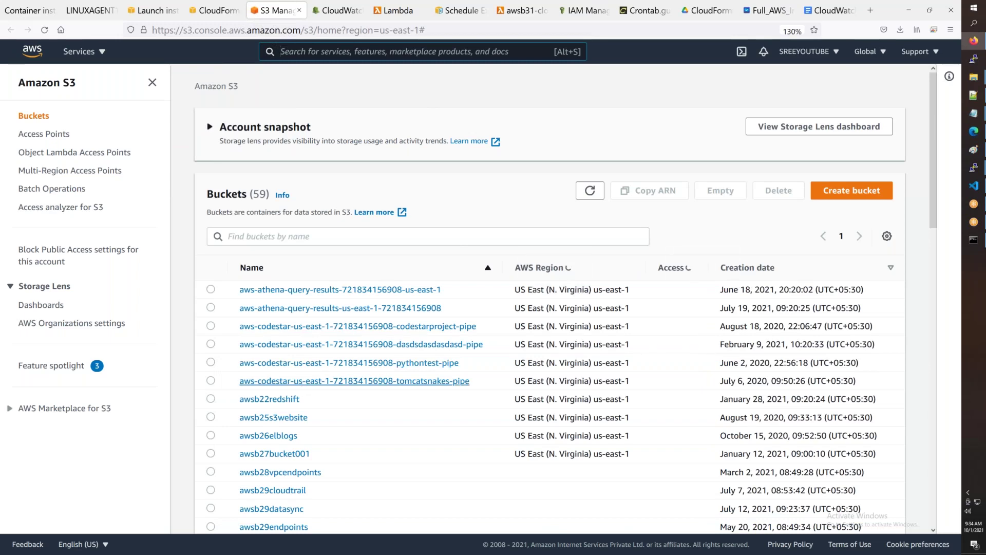
Step: Permanently confirm with "delete" the deletion of all objects in the awsb22redshift bucket and close the deletion status
click(290, 398)
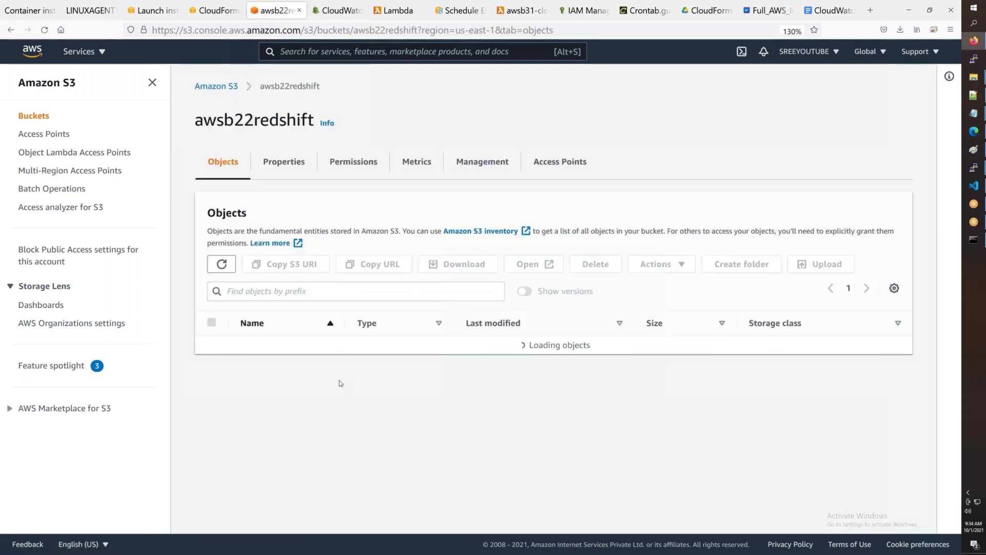
click(211, 322)
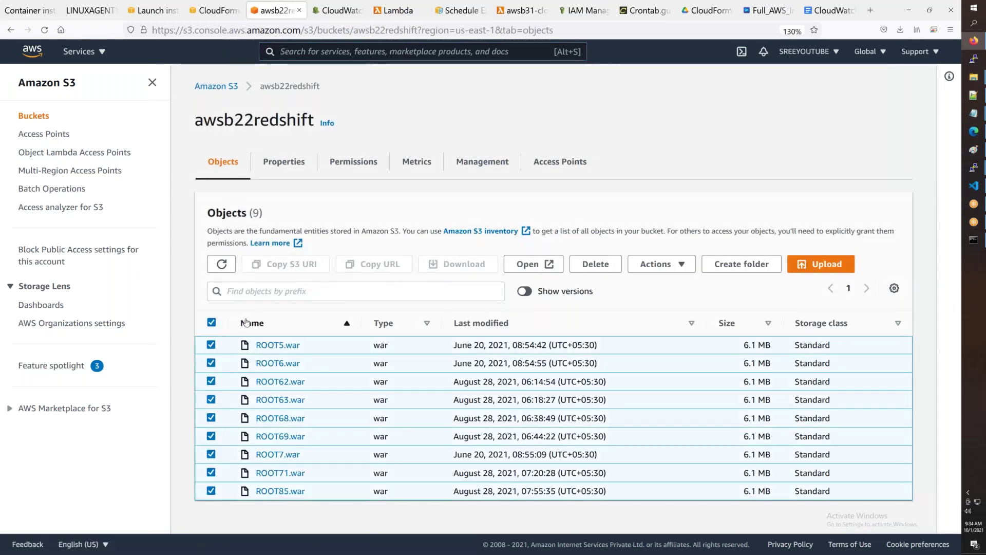
click(595, 264)
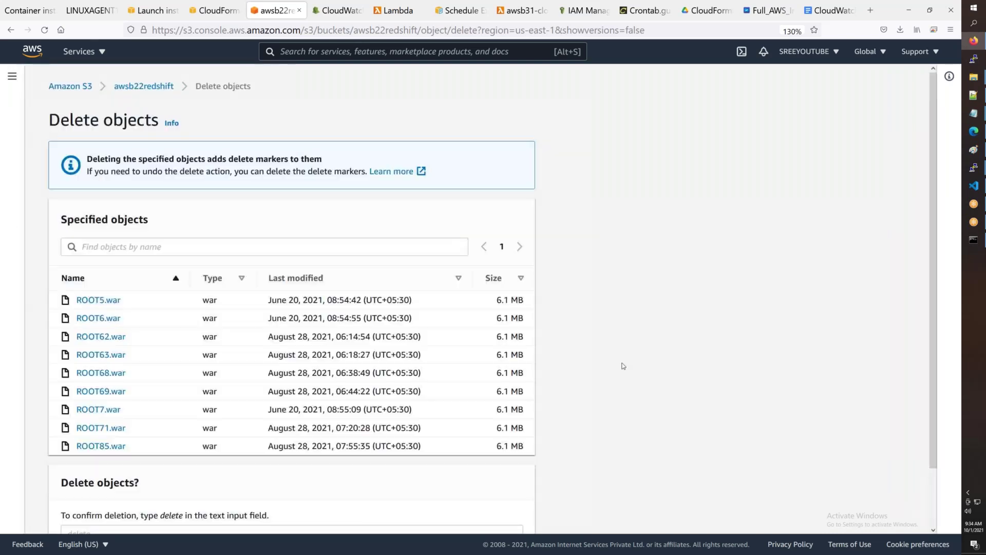
scroll(302, 442, down, 1)
click(203, 470)
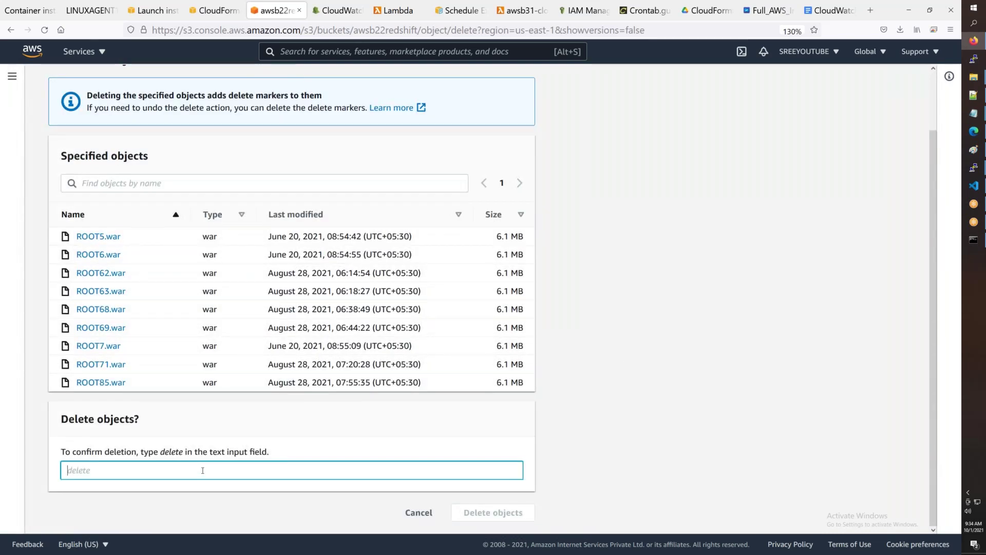
text(delete)
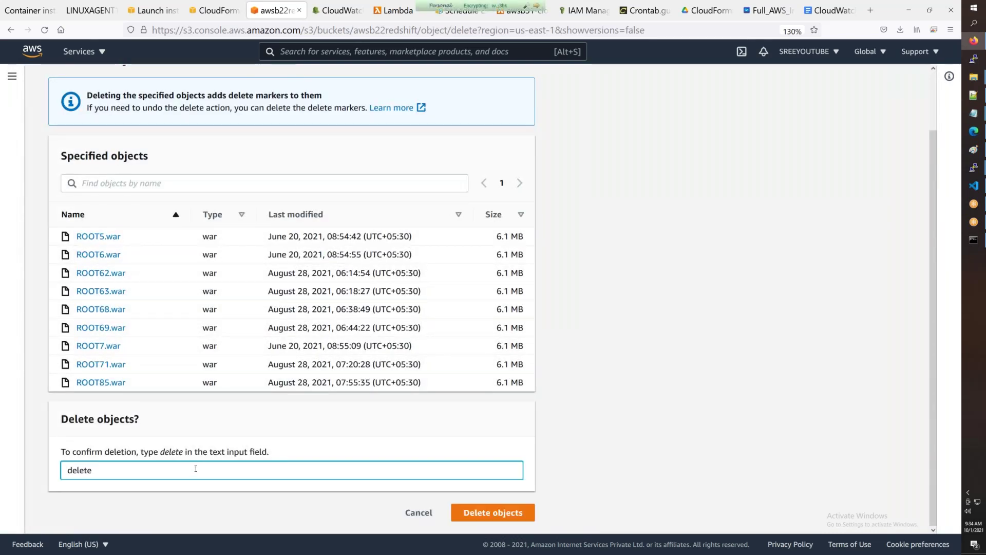
click(502, 512)
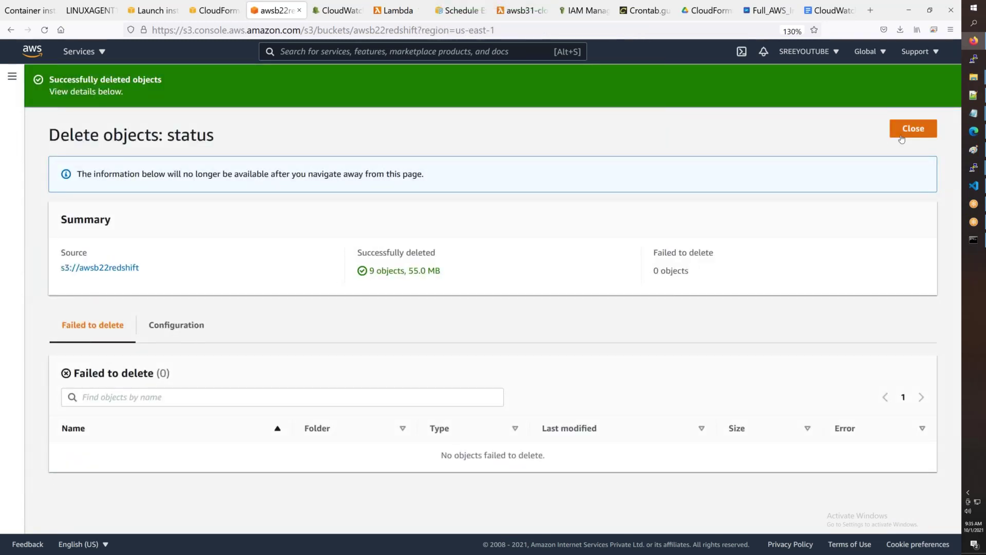
click(901, 139)
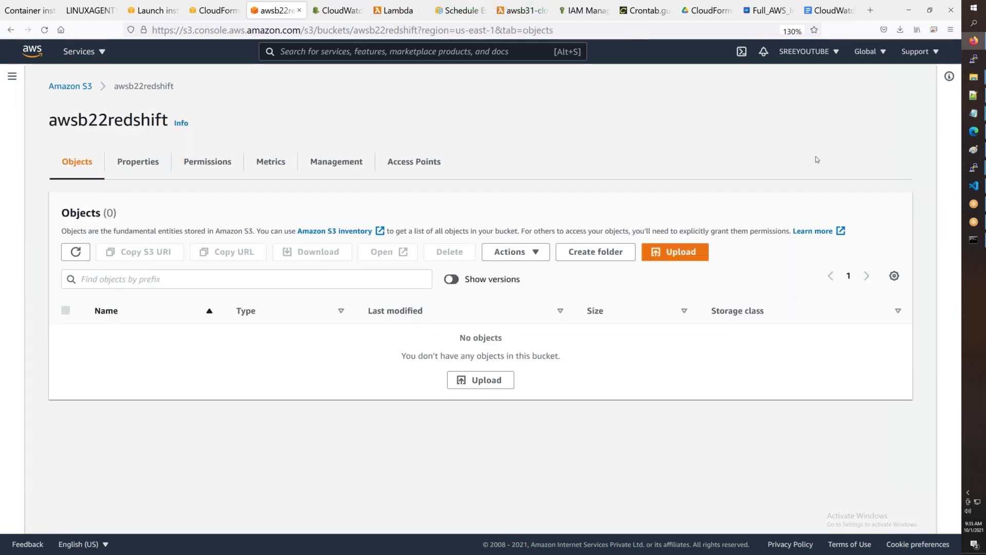
Step: Upload cloudformation.json from SUREDELETELATER\DevOpsB19\ADO to the awsb22redshift bucket
click(480, 379)
click(420, 235)
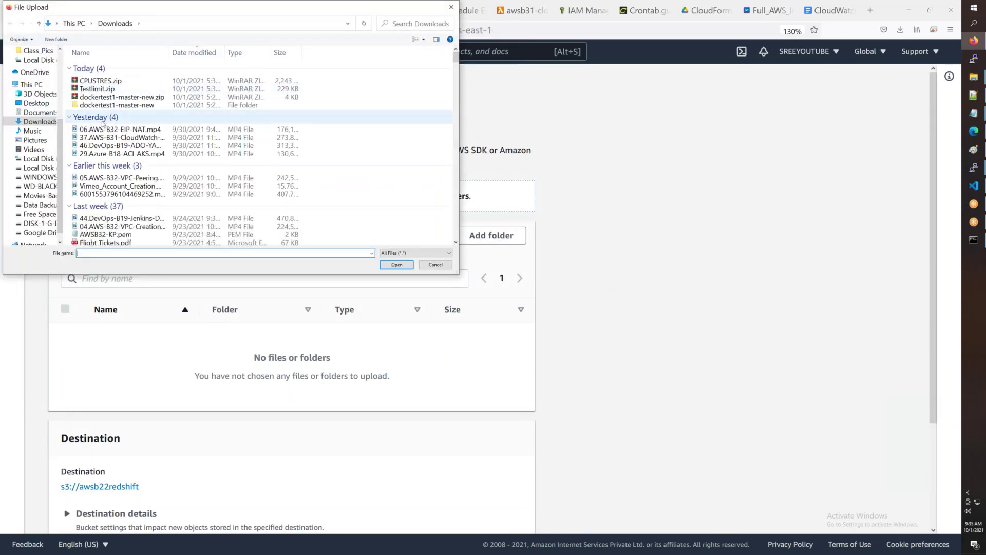
scroll(38, 111, down, 3)
scroll(40, 109, up, 3)
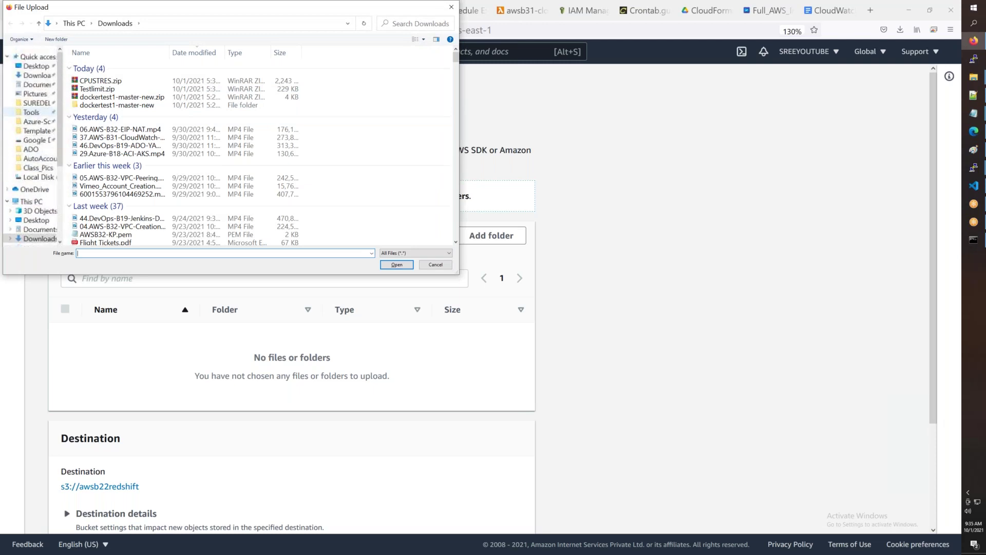
click(44, 106)
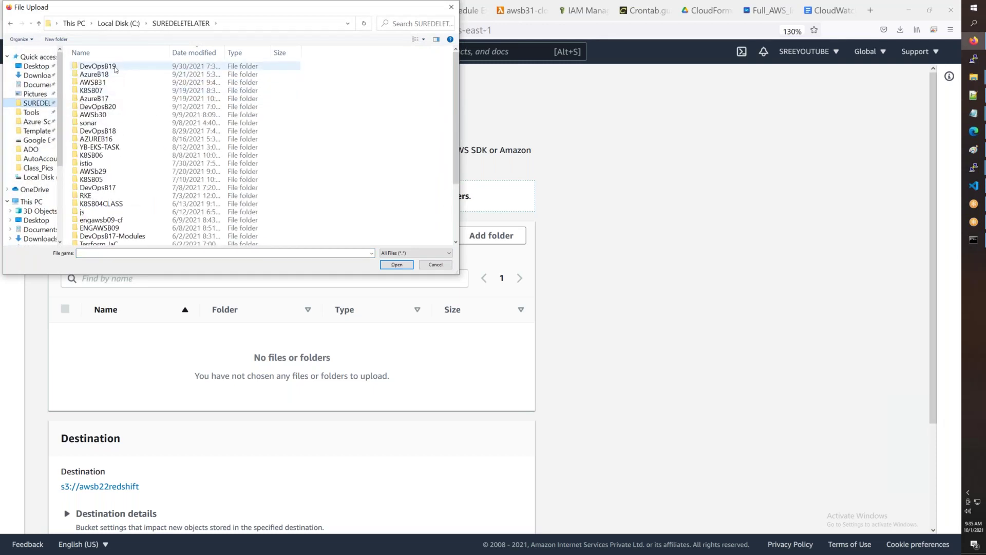
double_click(98, 67)
double_click(98, 67)
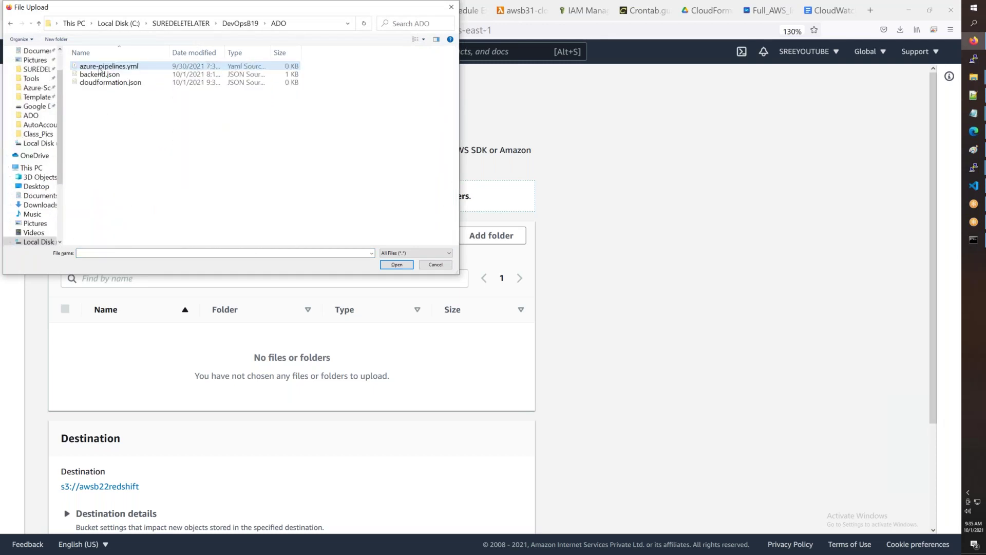
click(110, 83)
click(396, 264)
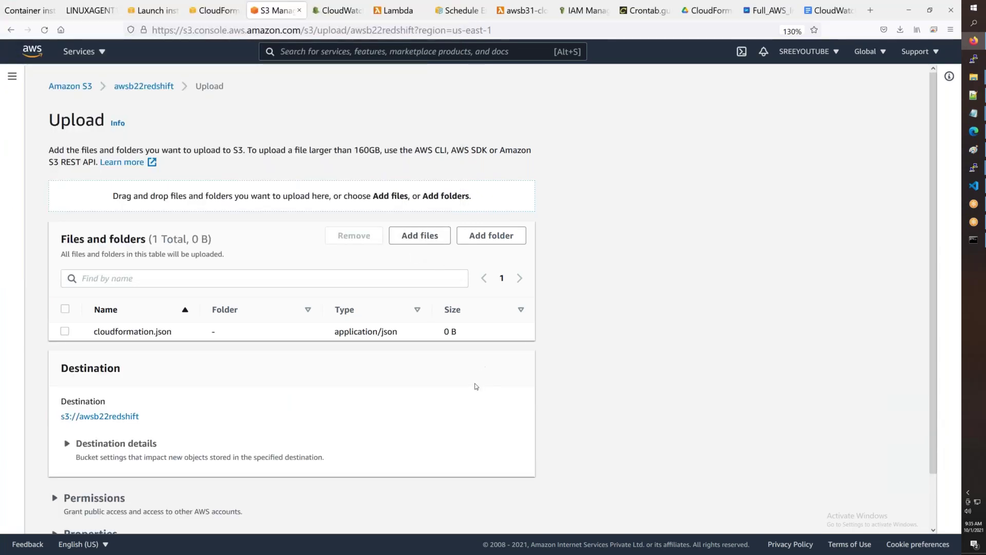
scroll(477, 386, down, 2)
click(523, 510)
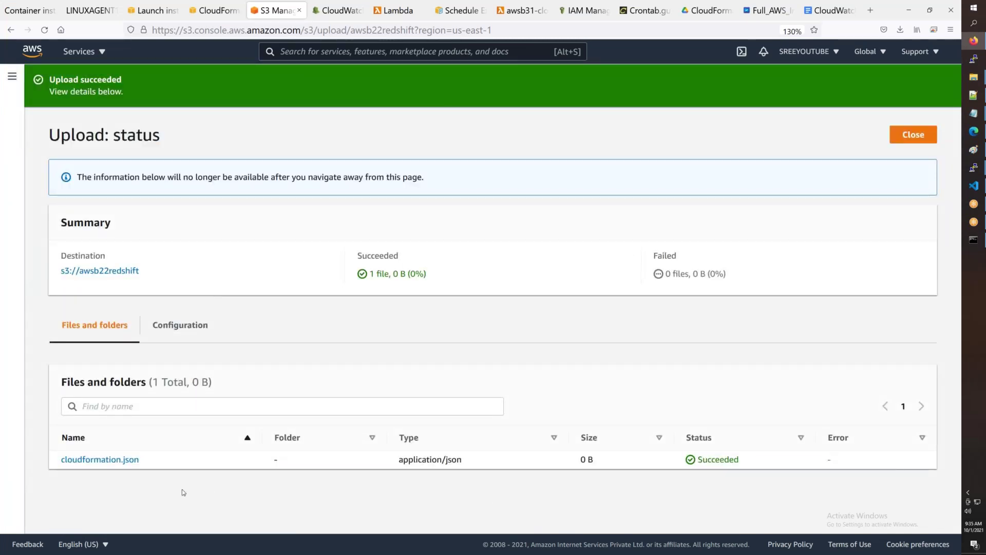
Step: Copy the uploaded cloudformation.json's object URL into the stack's Amazon S3 URL template source and try to continue to the stack details
click(124, 460)
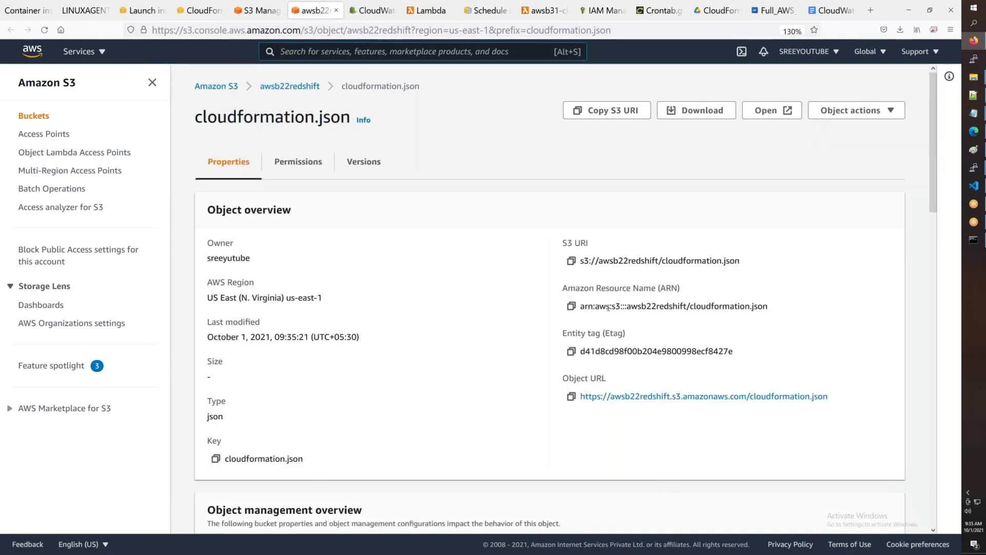
click(570, 396)
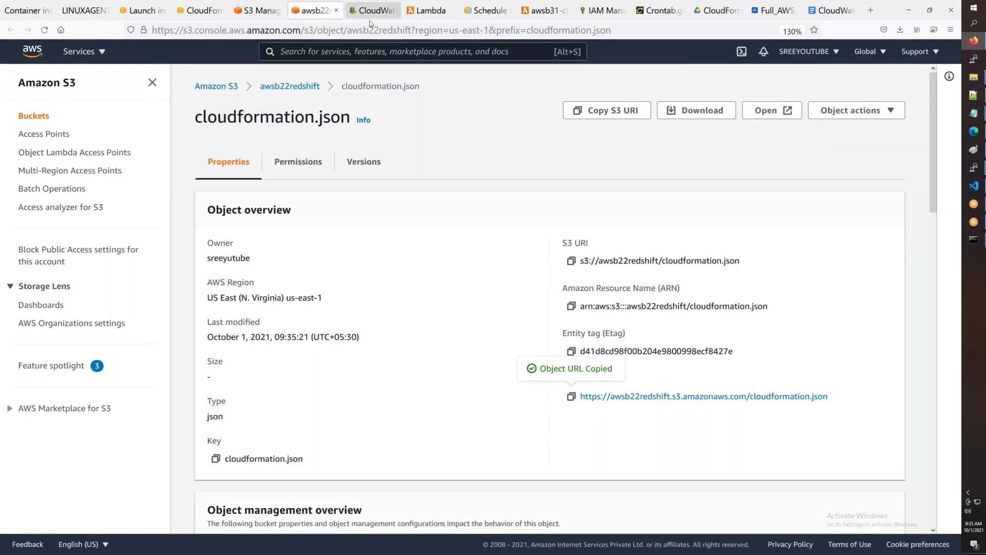
click(201, 12)
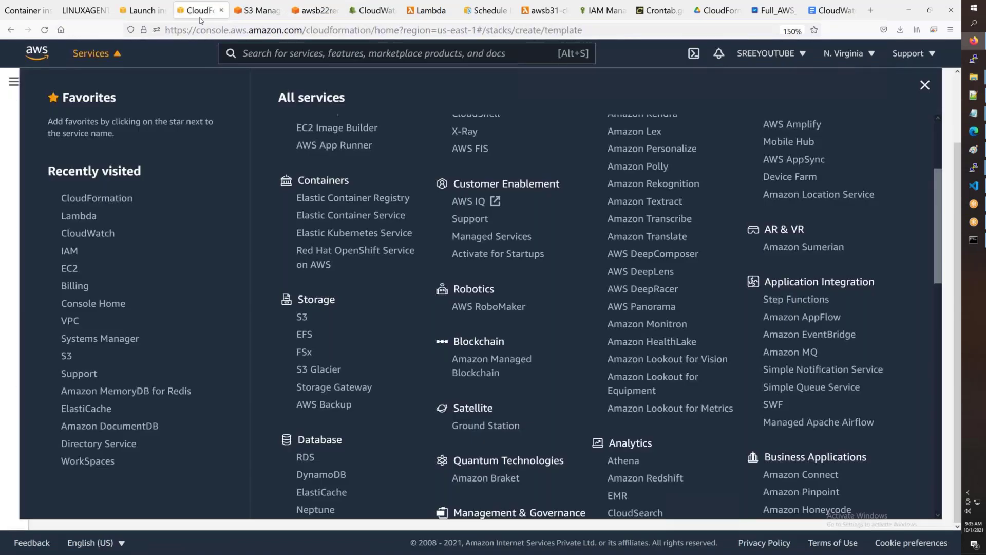
click(107, 56)
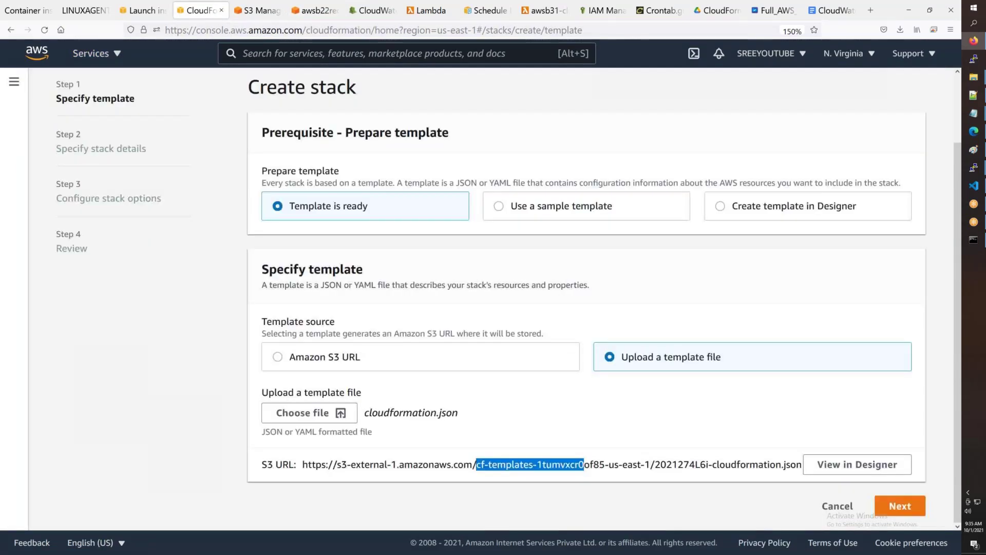
click(280, 361)
click(369, 410)
key(ctrl+v)
click(900, 506)
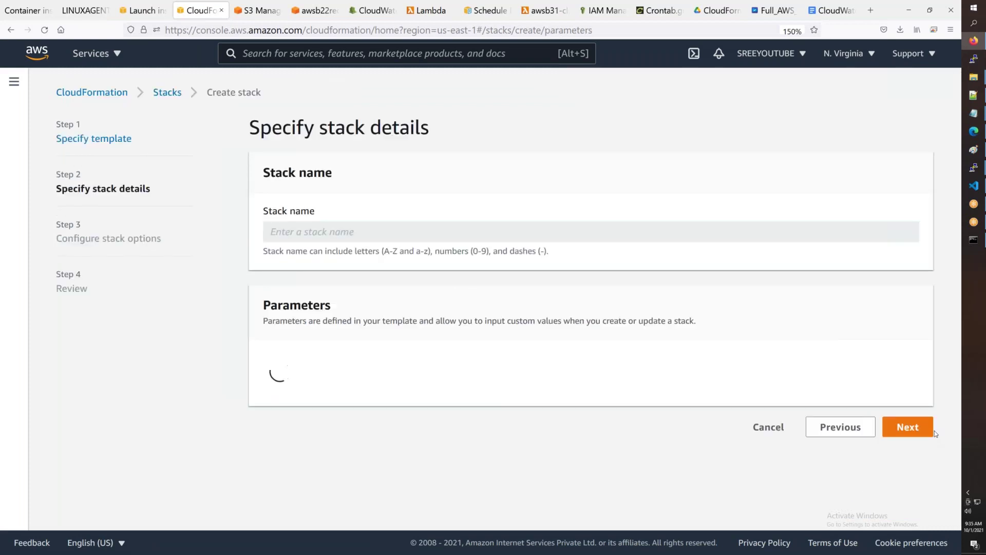
click(841, 377)
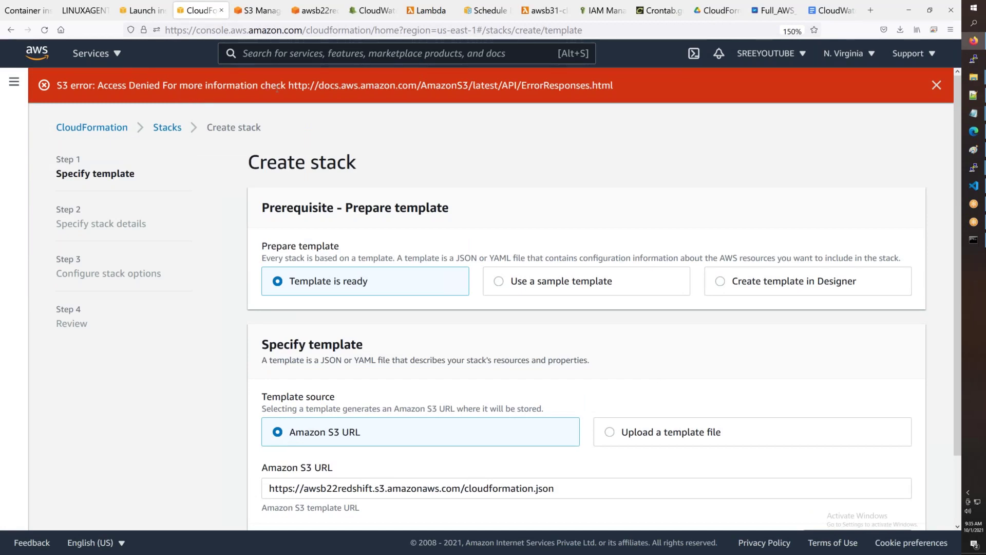
Step: Switch to Visual Studio Code, close the "s3" search and examine the beginning of cloudformation.json
click(974, 187)
scroll(767, 89, up, 20)
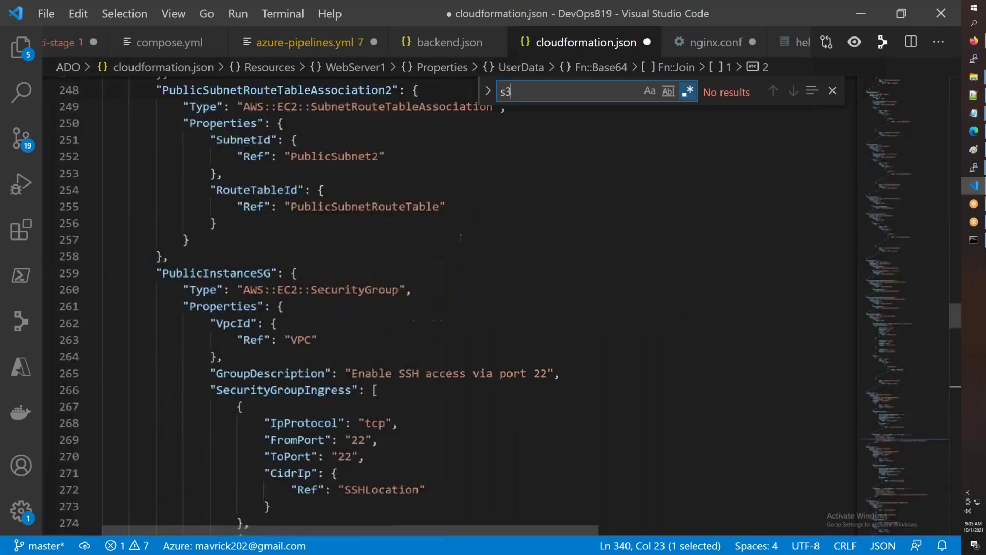
click(832, 91)
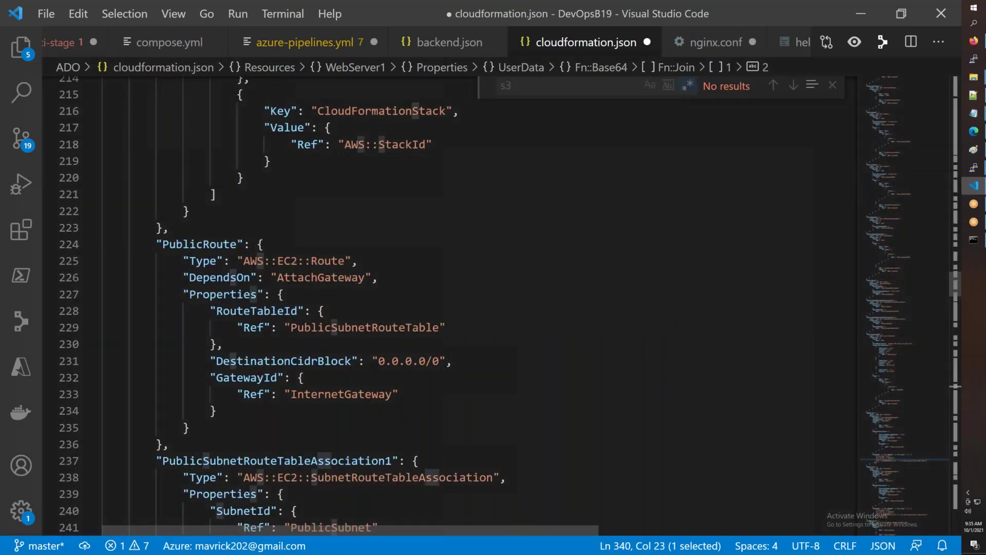
drag(951, 295, 938, 67)
click(575, 262)
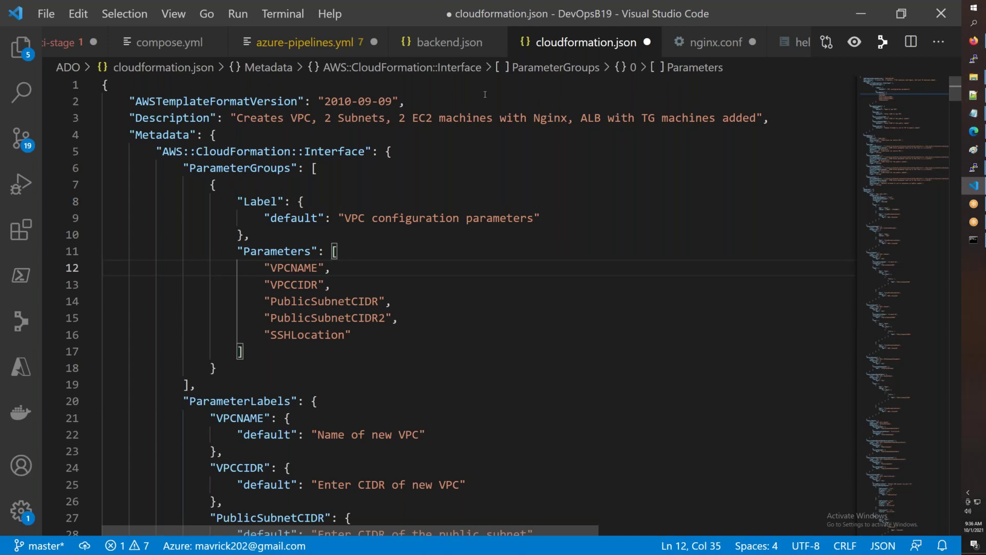
Step: Return to the browser, restart the Create stack form and set the template source to Upload a template file
key(alt+Tab)
click(45, 31)
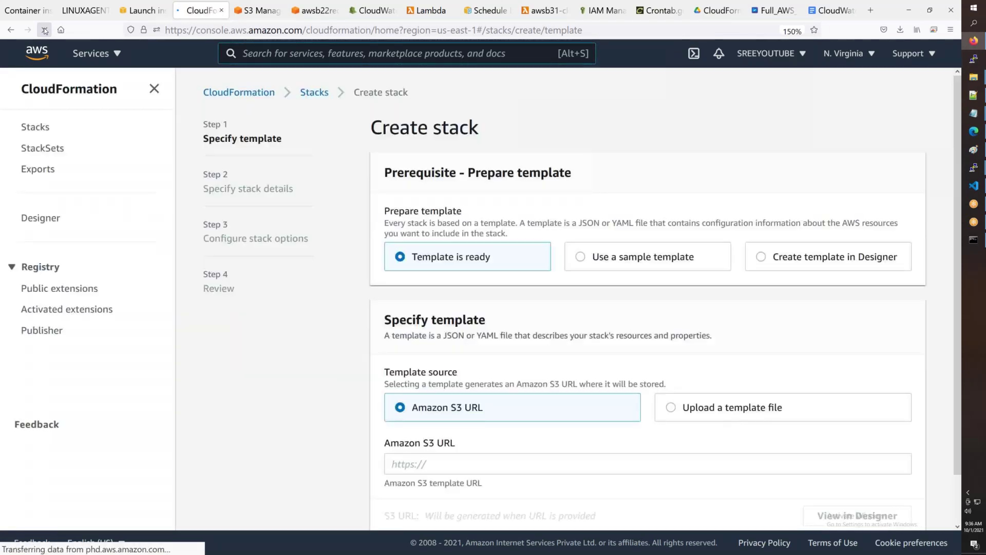
click(269, 93)
click(709, 240)
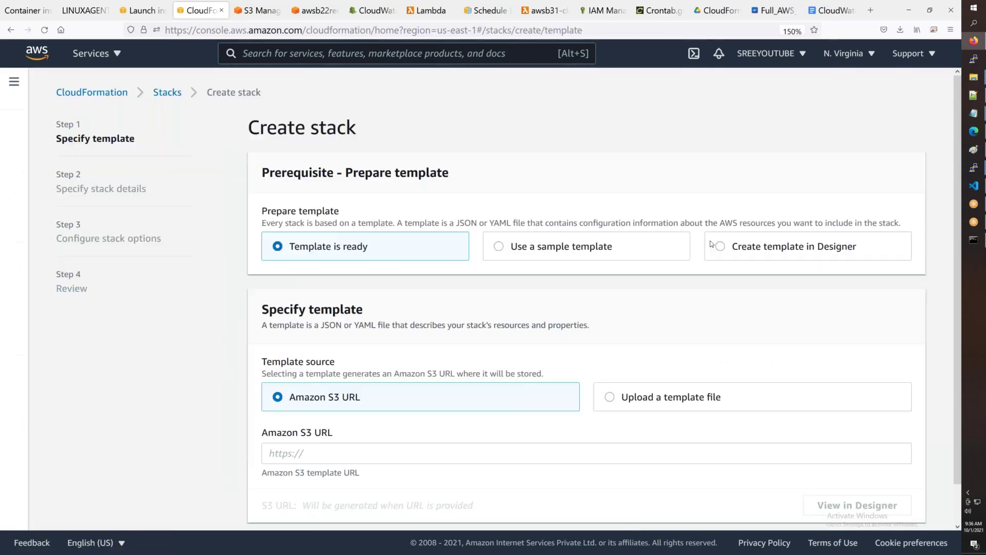
click(618, 396)
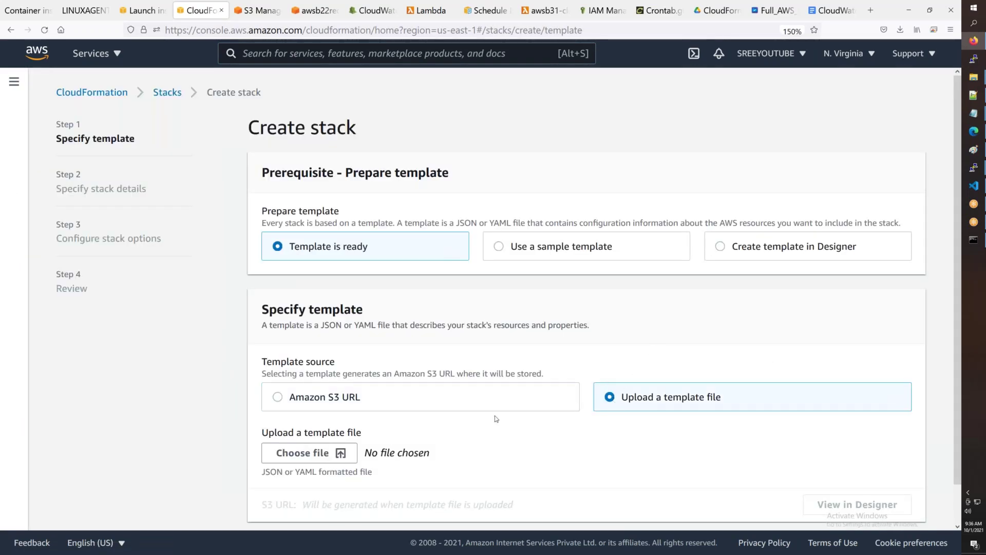
Step: Choose cloudformation.json as the template file, try to continue to the stack details and examine the S3 error
click(309, 452)
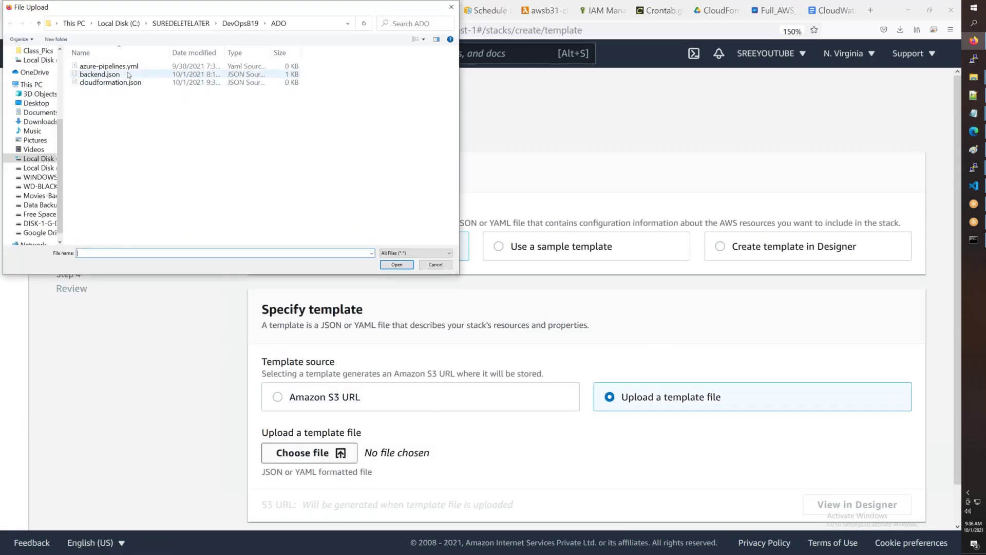
click(118, 83)
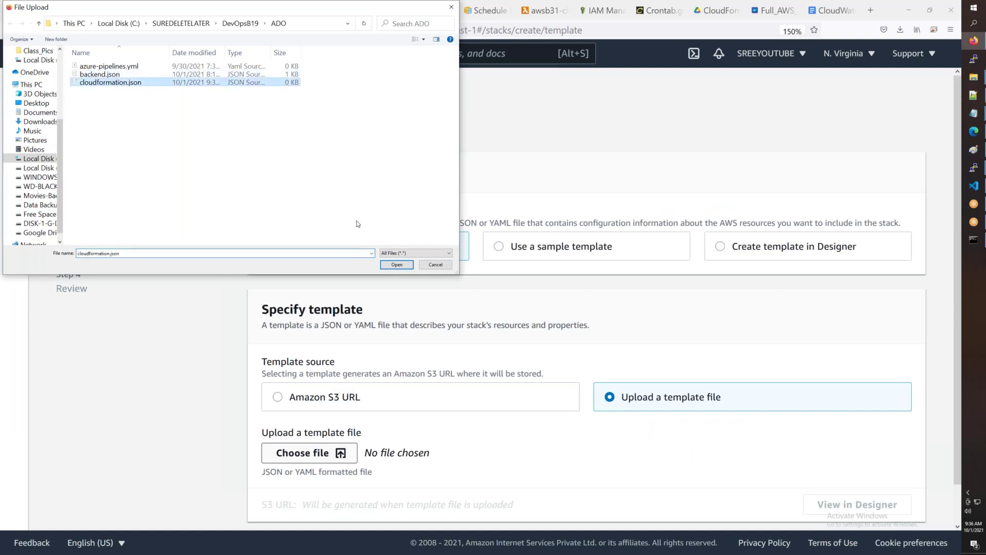
click(396, 264)
scroll(544, 346, down, 2)
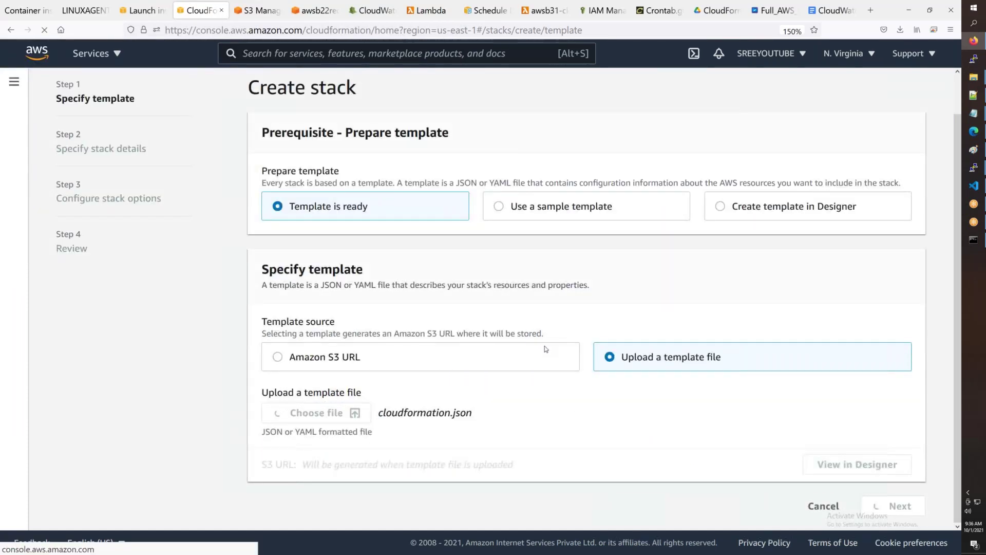
click(893, 521)
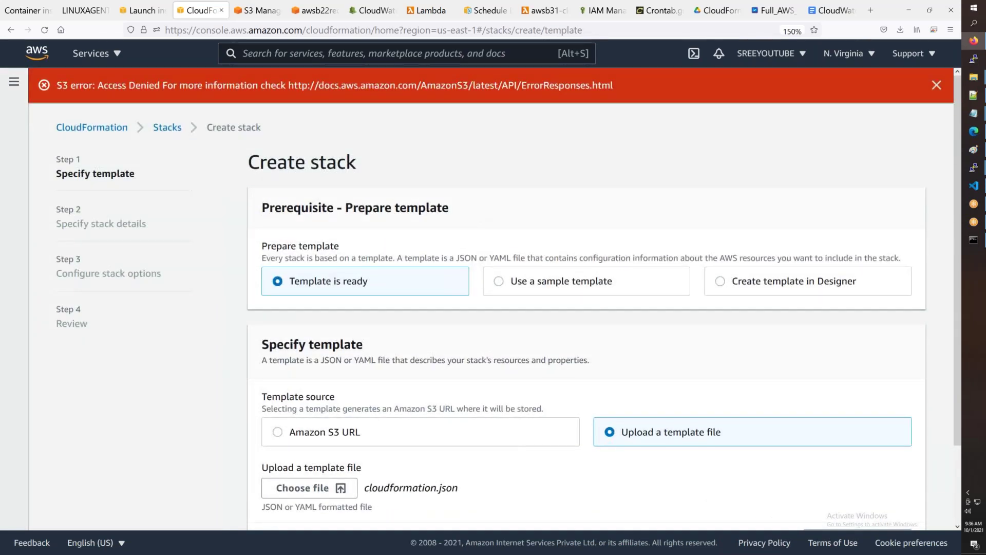
drag(56, 86, 366, 85)
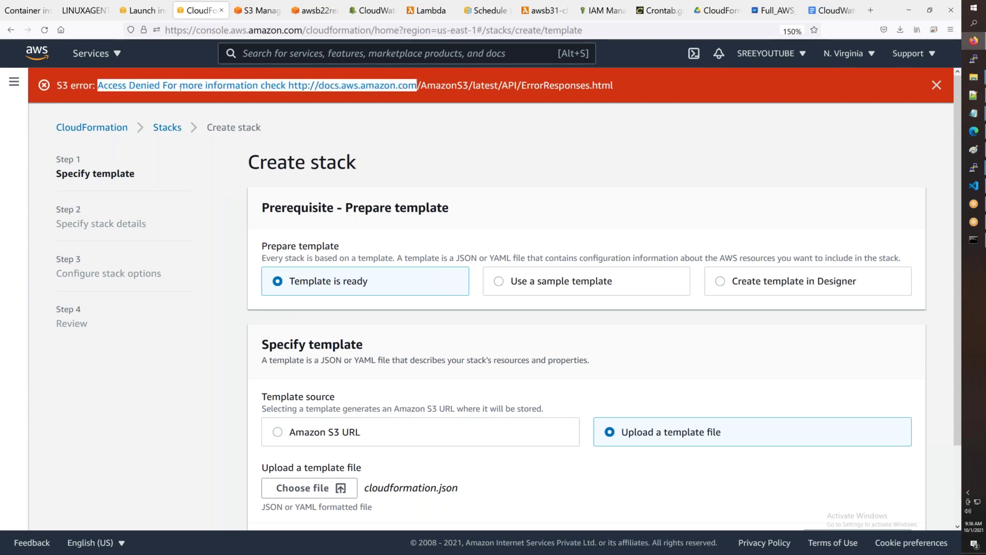
Step: Switch to Visual Studio Code and examine cloudformation.json from its parameters through the VPC, instance and load balancer resources to the Outputs section
key(alt+Tab)
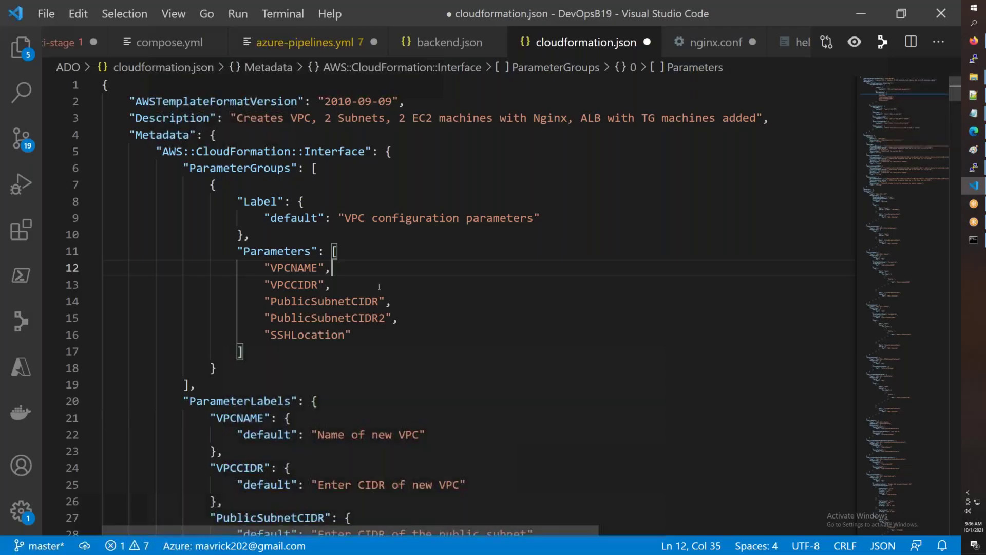
scroll(378, 287, down, 4)
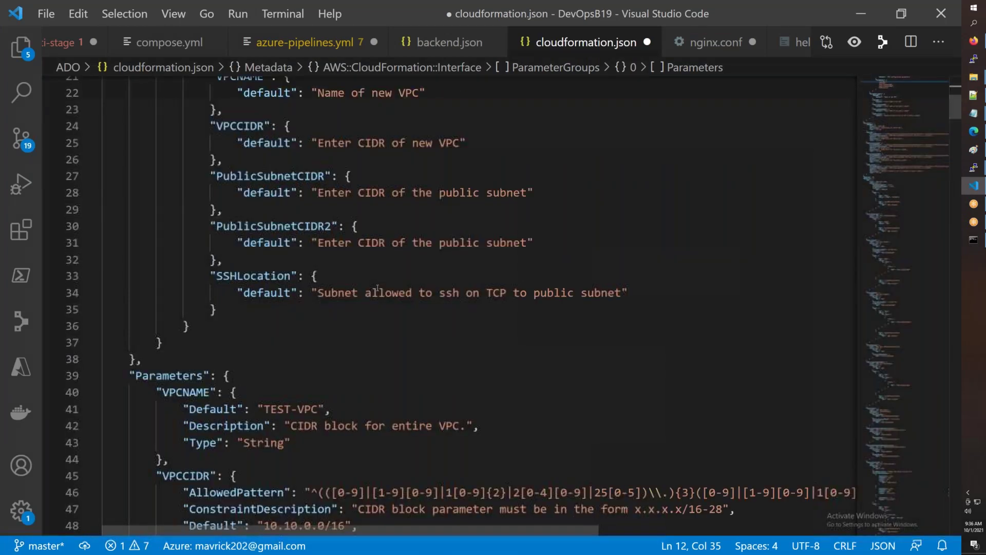
scroll(378, 288, down, 20)
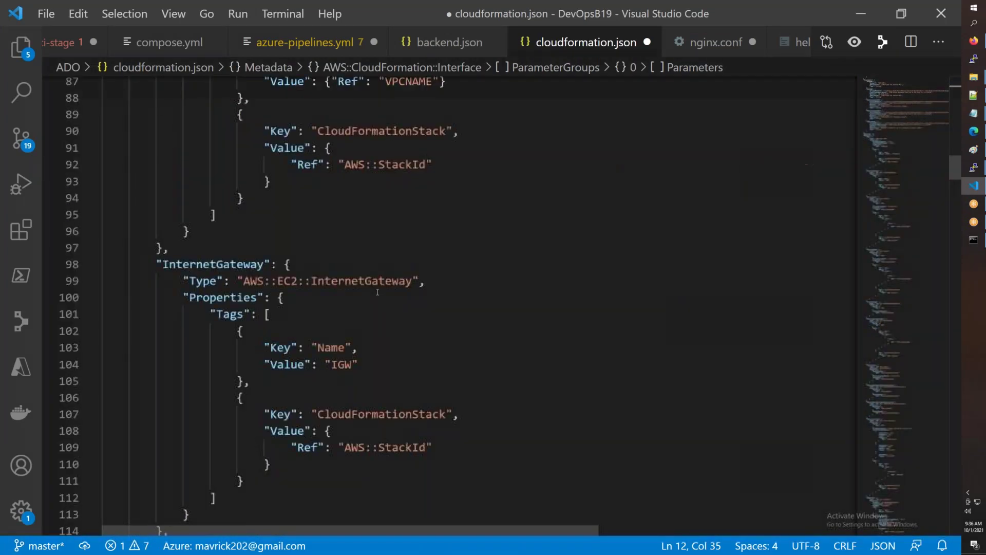
scroll(377, 293, down, 20)
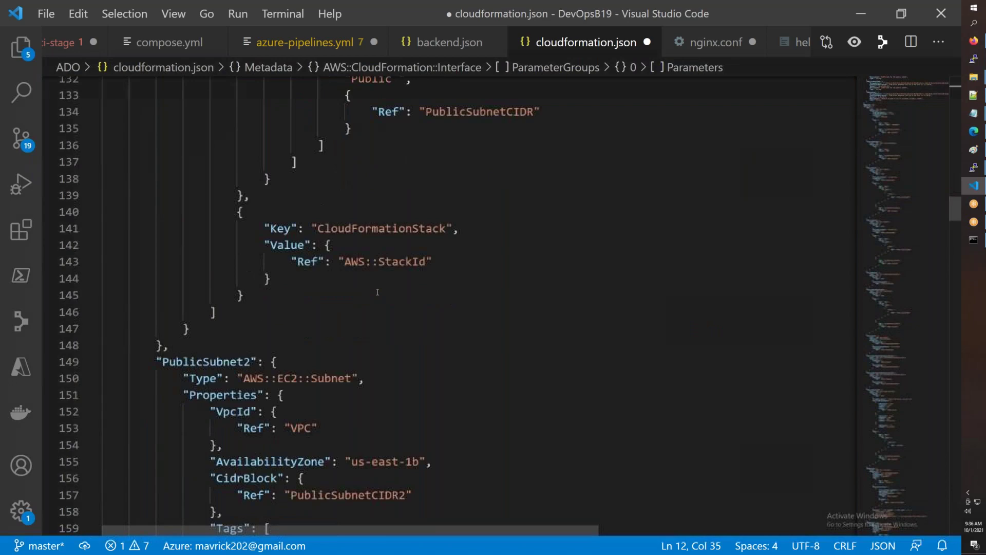
scroll(377, 292, down, 18)
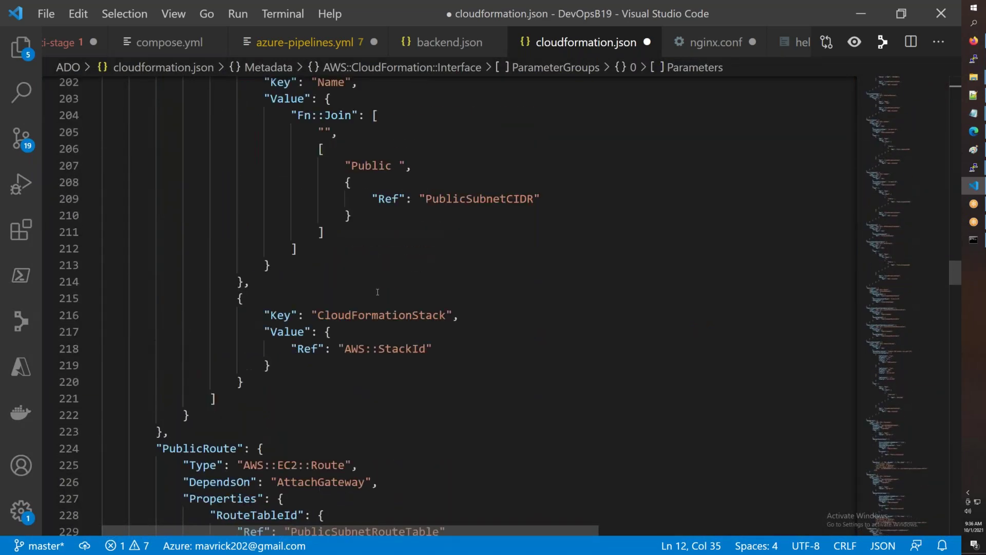
scroll(378, 293, down, 18)
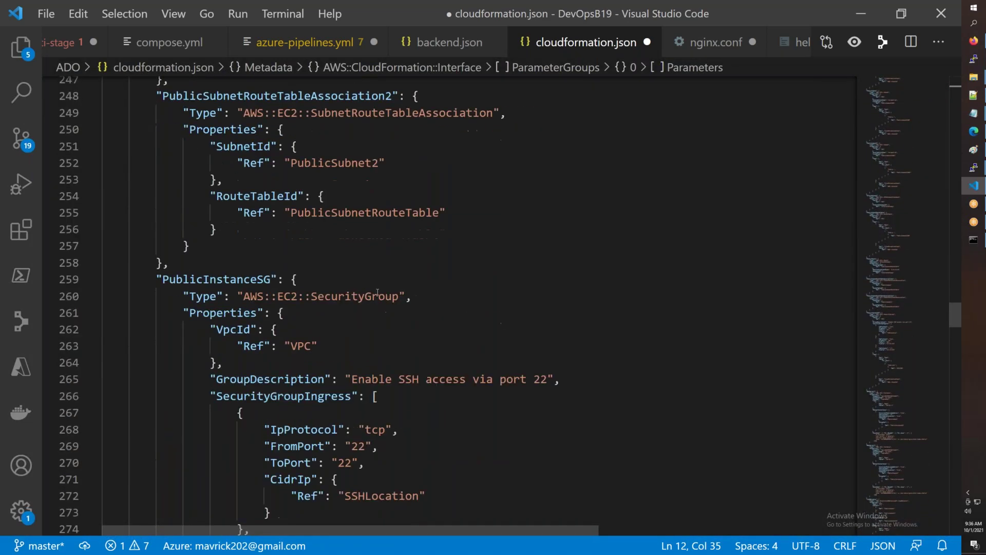
scroll(377, 292, down, 7)
scroll(378, 292, down, 6)
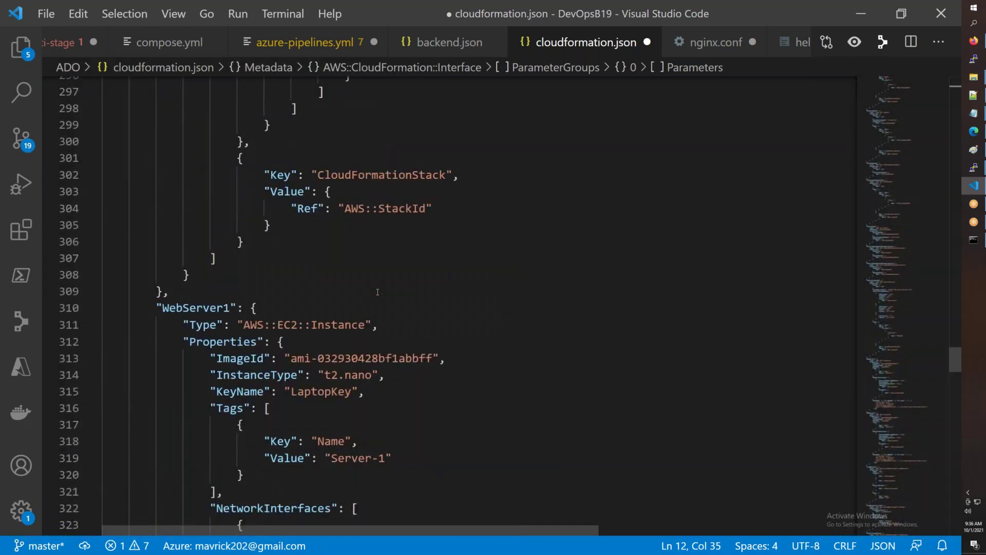
scroll(378, 292, down, 7)
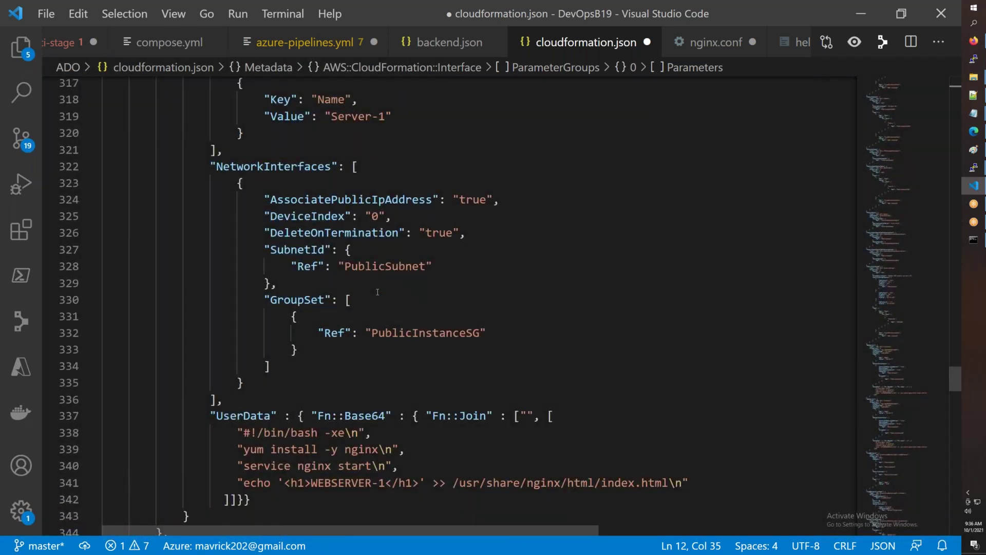
scroll(378, 293, down, 6)
scroll(378, 292, down, 14)
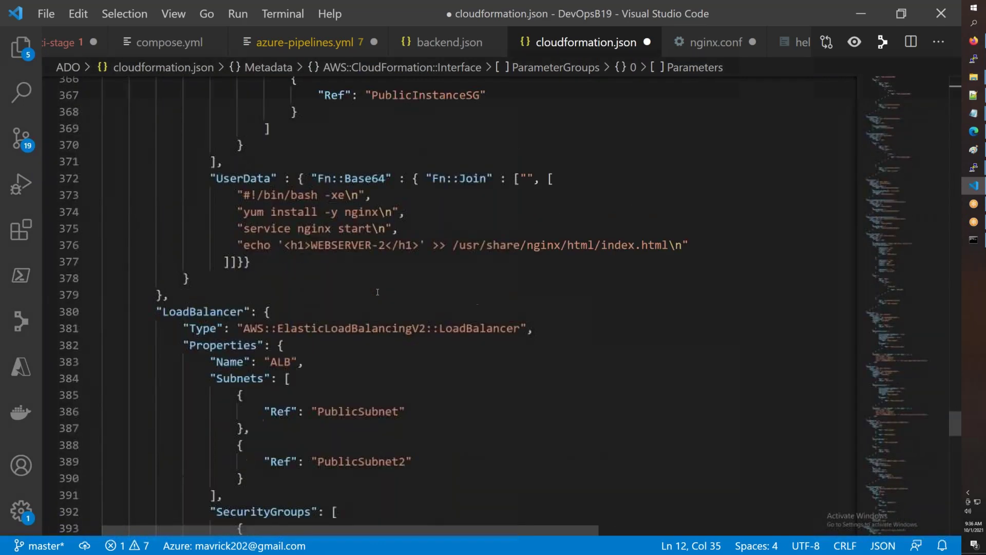
scroll(377, 292, down, 3)
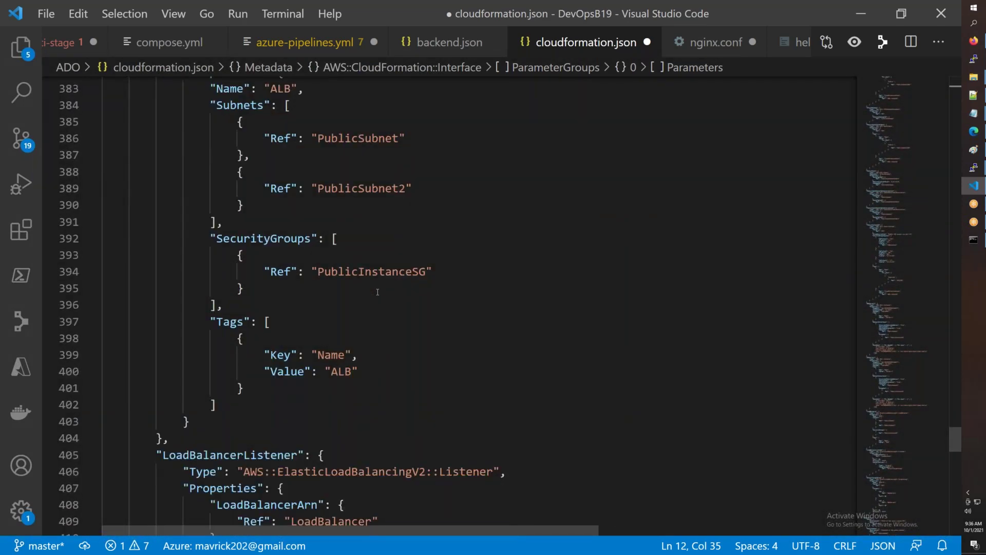
scroll(378, 292, up, 3)
scroll(378, 292, down, 7)
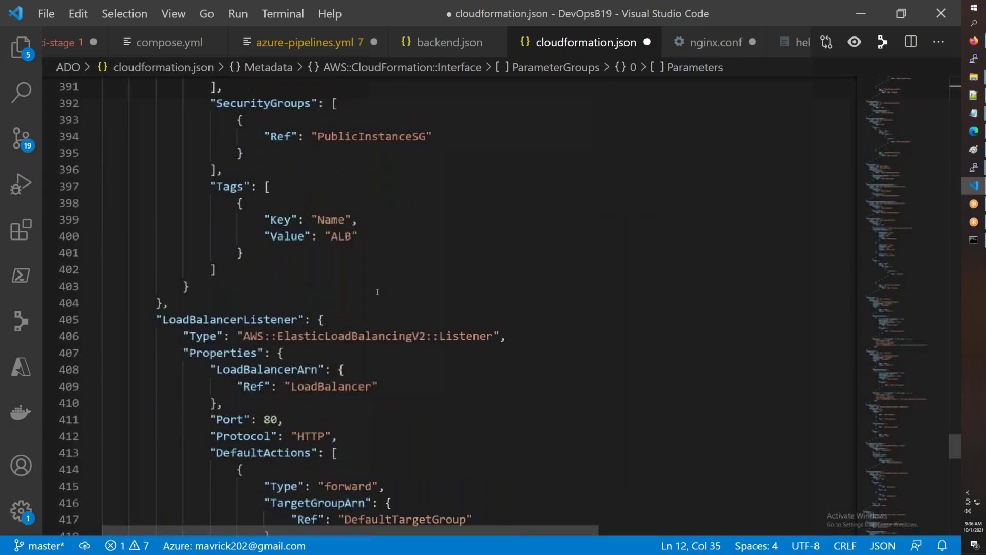
scroll(378, 292, down, 8)
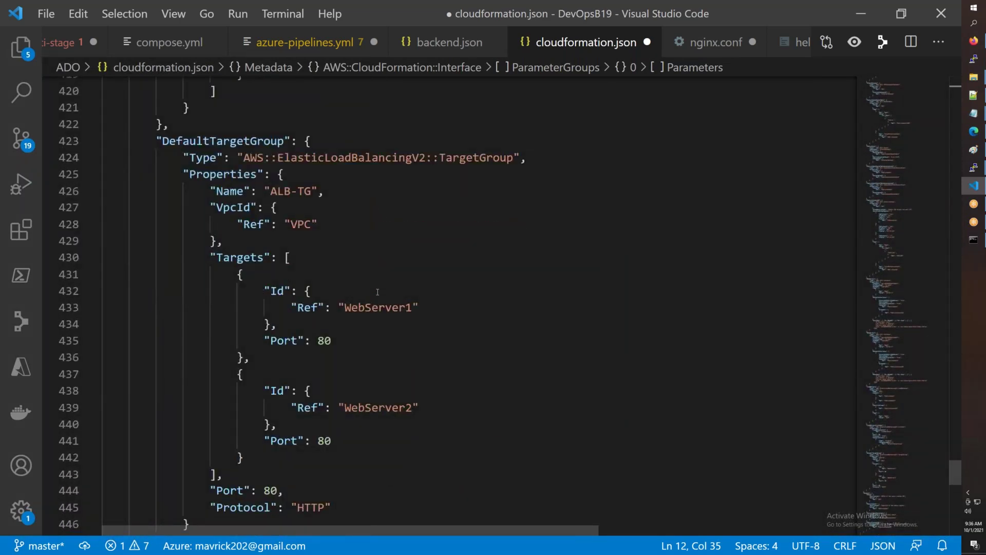
scroll(378, 292, down, 4)
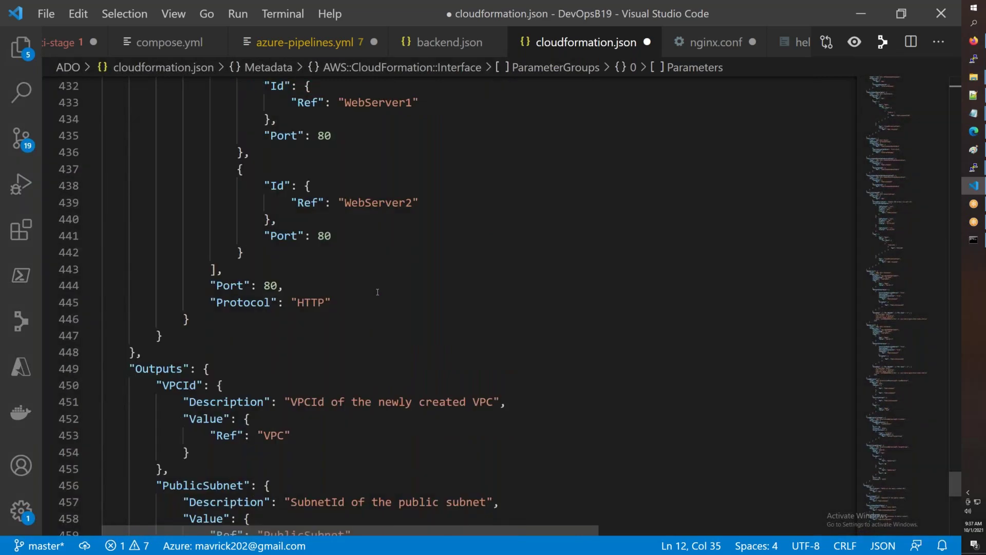
scroll(378, 292, down, 7)
scroll(378, 292, up, 3)
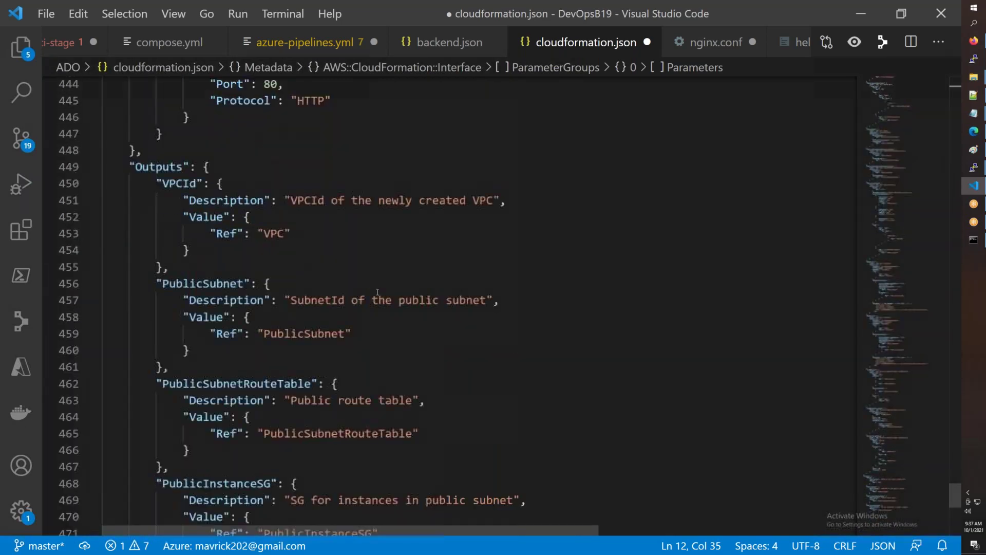
Step: Review the target group, listener, load balancer and web server definitions in reverse order back to WebServer1's UserData
scroll(377, 293, up, 9)
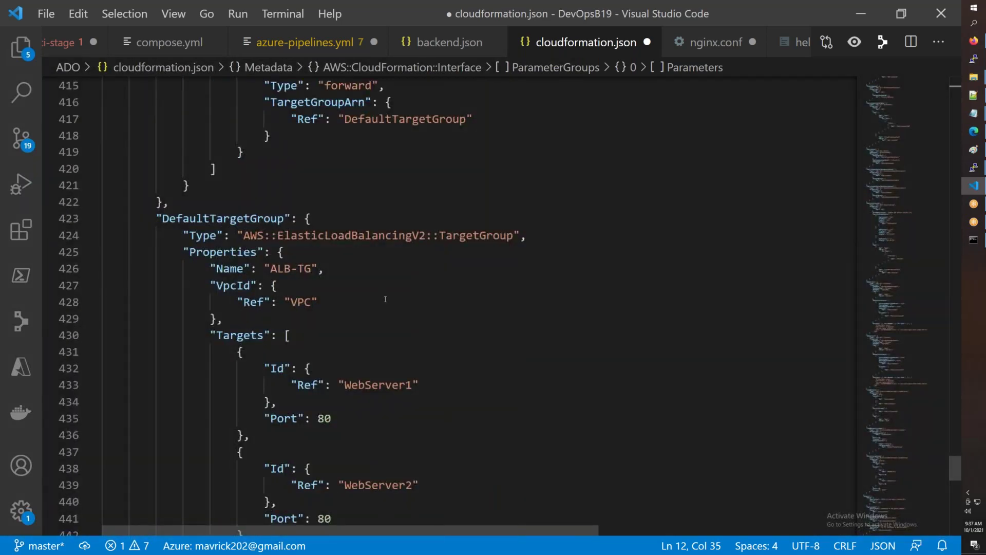
scroll(386, 300, up, 6)
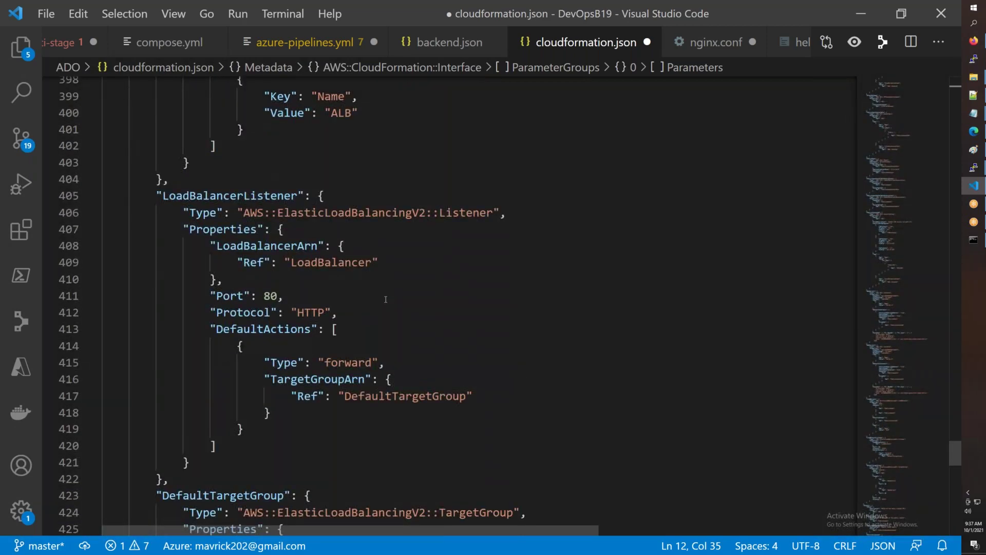
scroll(385, 299, up, 4)
scroll(386, 299, up, 3)
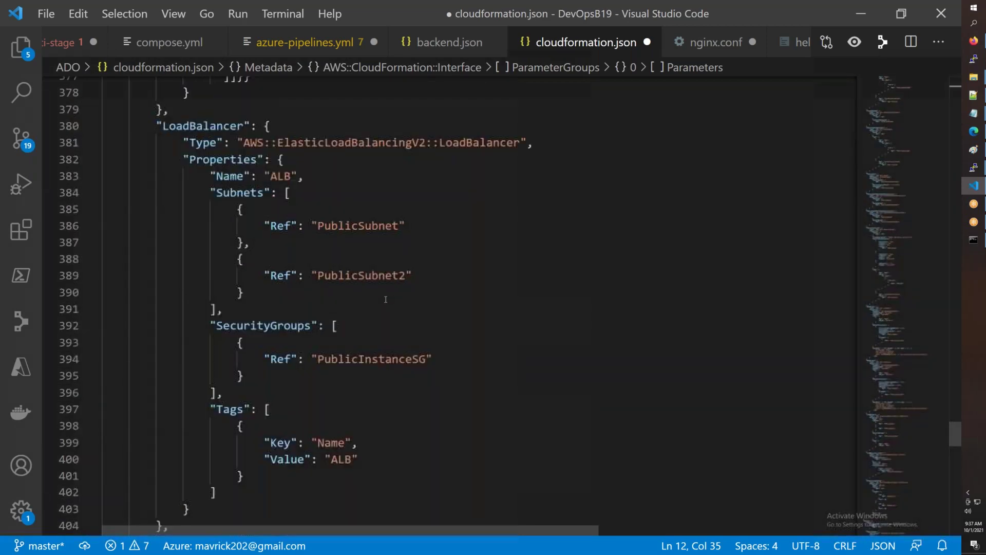
scroll(385, 299, up, 12)
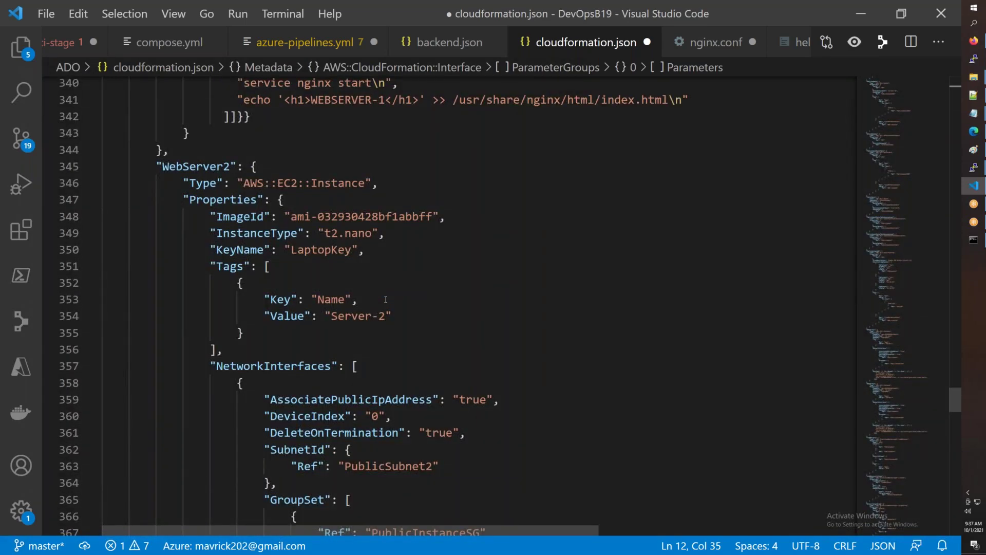
scroll(386, 299, up, 4)
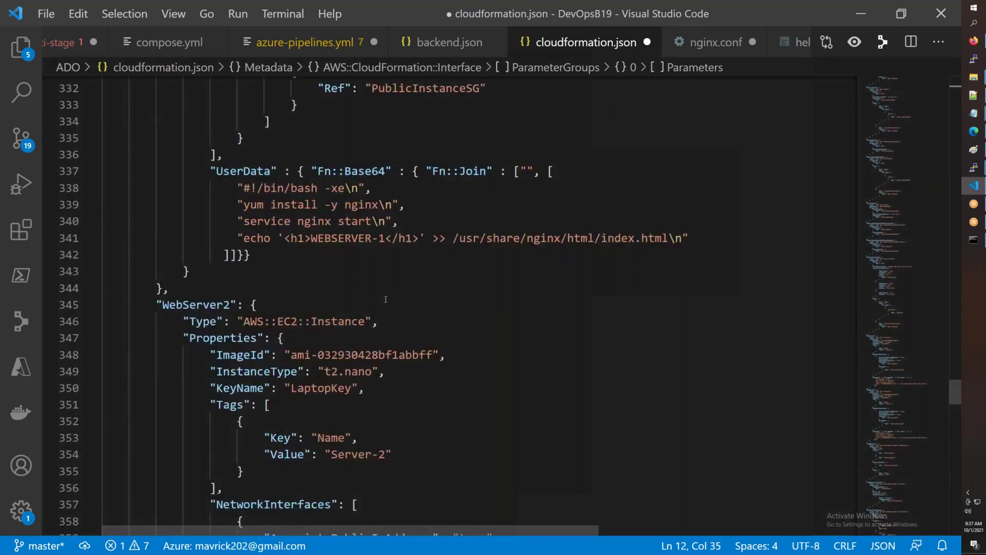
scroll(385, 299, up, 1)
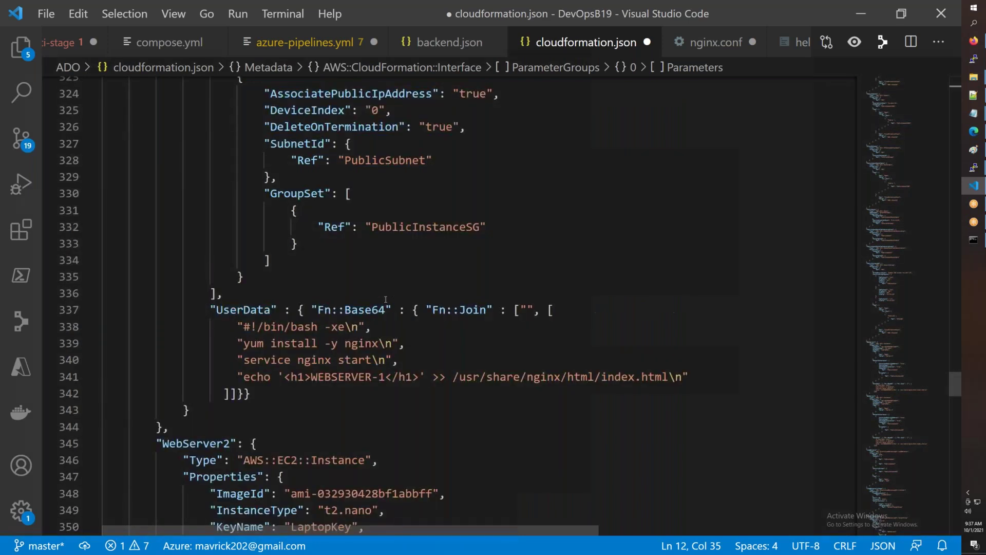
Step: Switch to the EC2 launch wizard in the browser, exit it and start a new instance launch
key(alt+Tab)
click(149, 8)
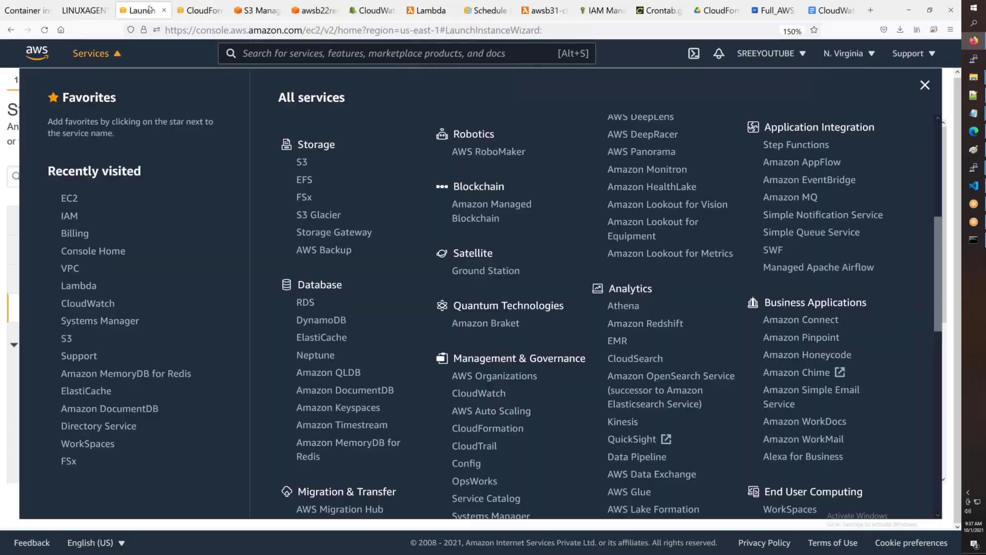
click(117, 55)
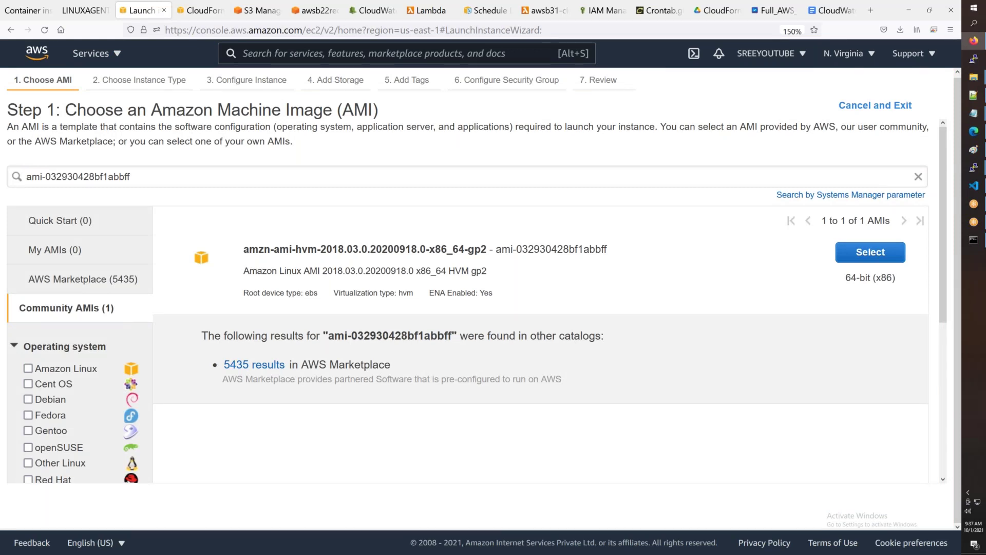
click(852, 110)
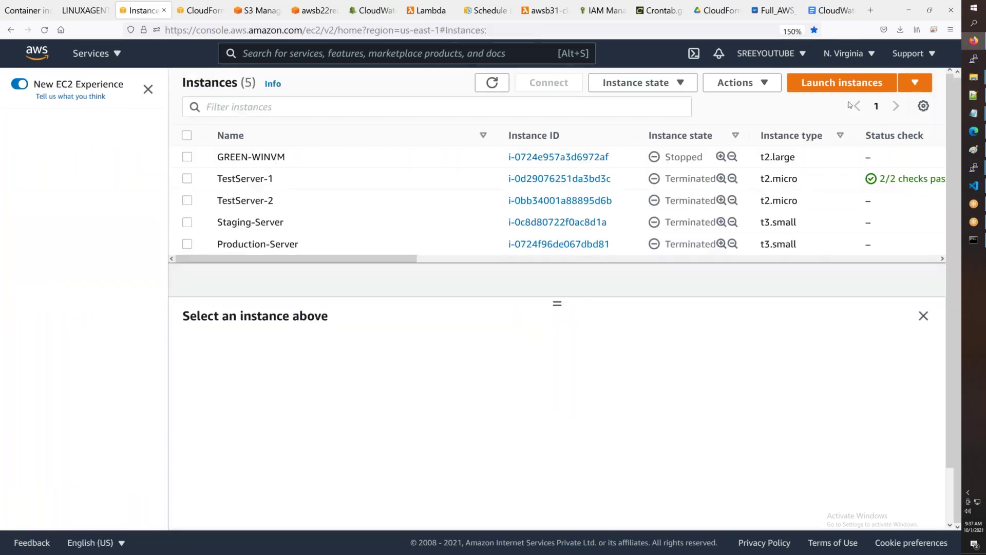
click(843, 81)
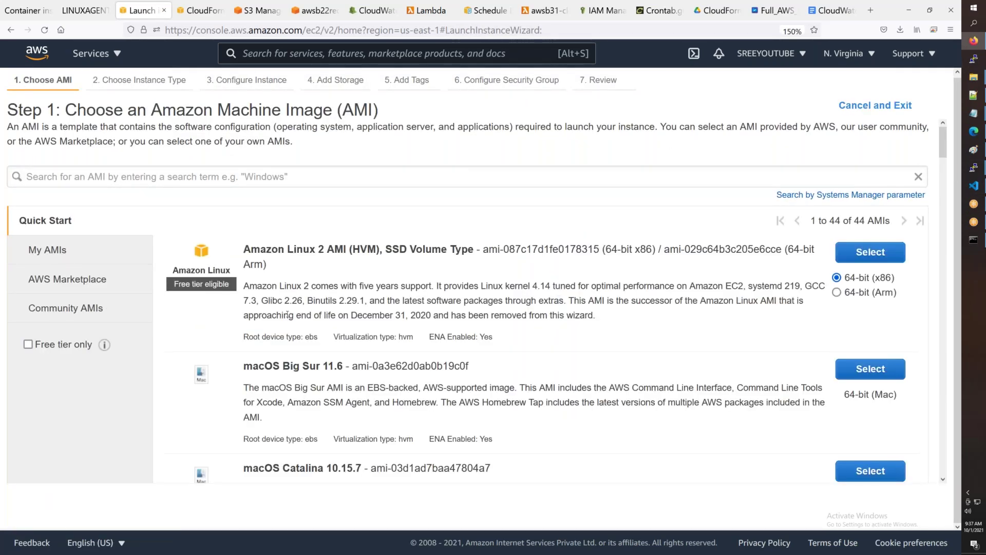
Step: Copy the 64-bit x86 AMI ID of Ubuntu Server 20.04 LTS from the Quick Start list
scroll(288, 314, down, 5)
scroll(624, 342, down, 1)
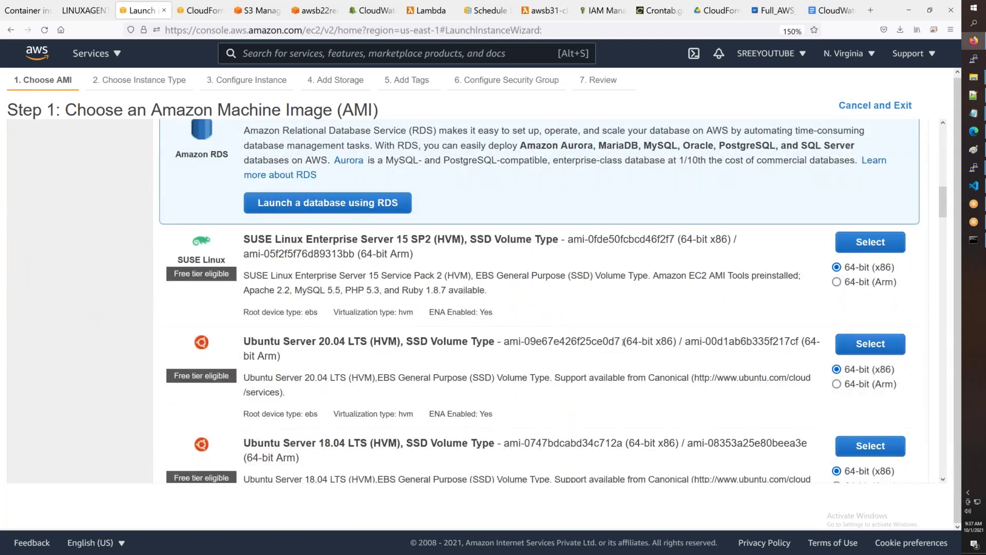
mouse_move(621, 342)
mouse_down()
mouse_move(503, 341)
mouse_move(621, 341)
mouse_up()
key(ctrl+c)
click(906, 273)
Step: In Visual Studio Code, replace every occurrence of the WebServer1 ImageId in cloudformation.json with ami-09e67e426f25ce0d7 and close the replace box
click(973, 185)
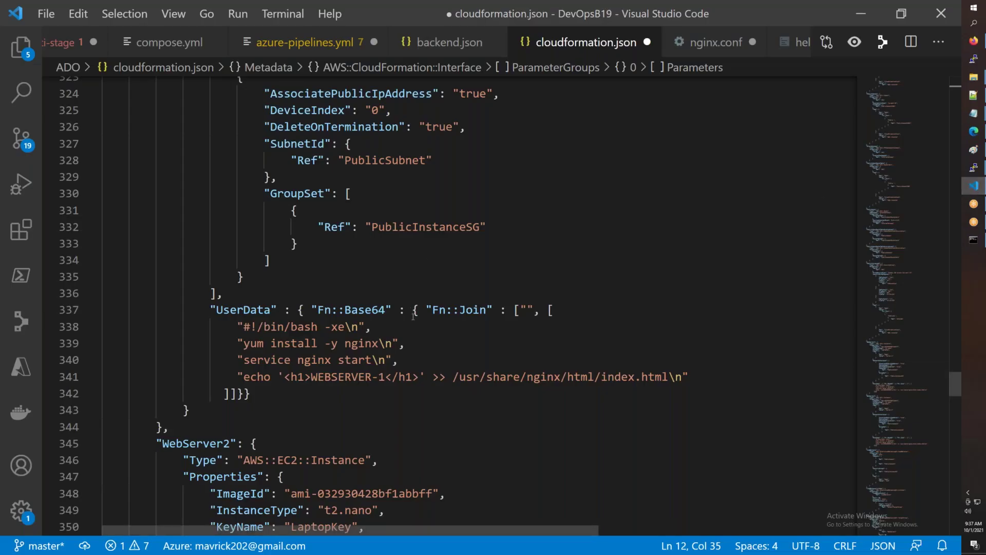
scroll(413, 314, up, 15)
scroll(415, 318, down, 7)
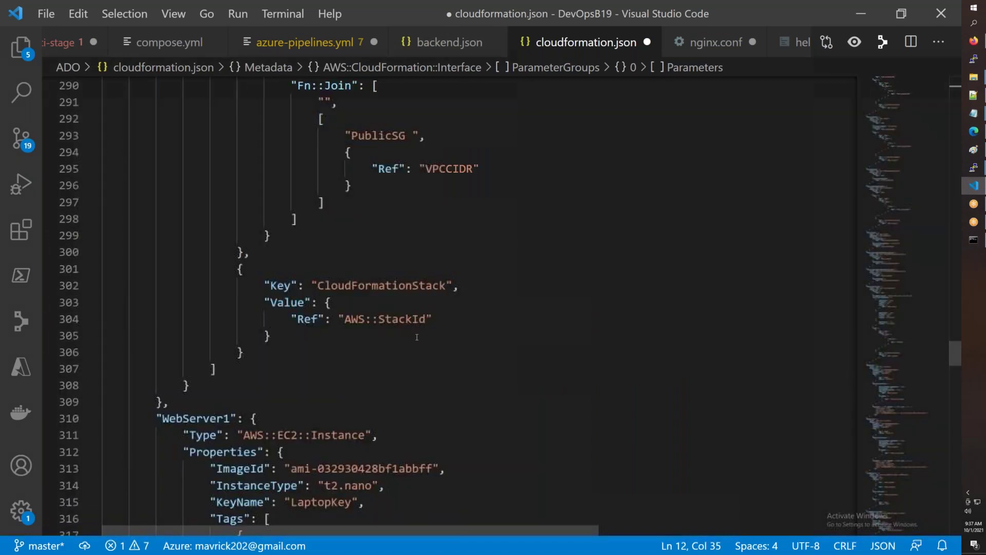
scroll(423, 394, down, 3)
drag(433, 332, 289, 332)
key(ctrl+h)
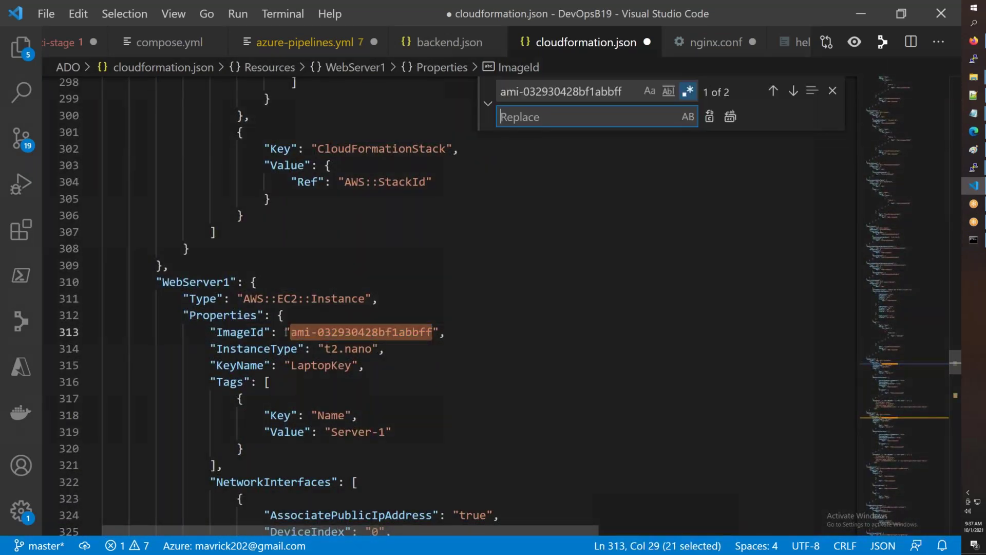
key(ctrl+v)
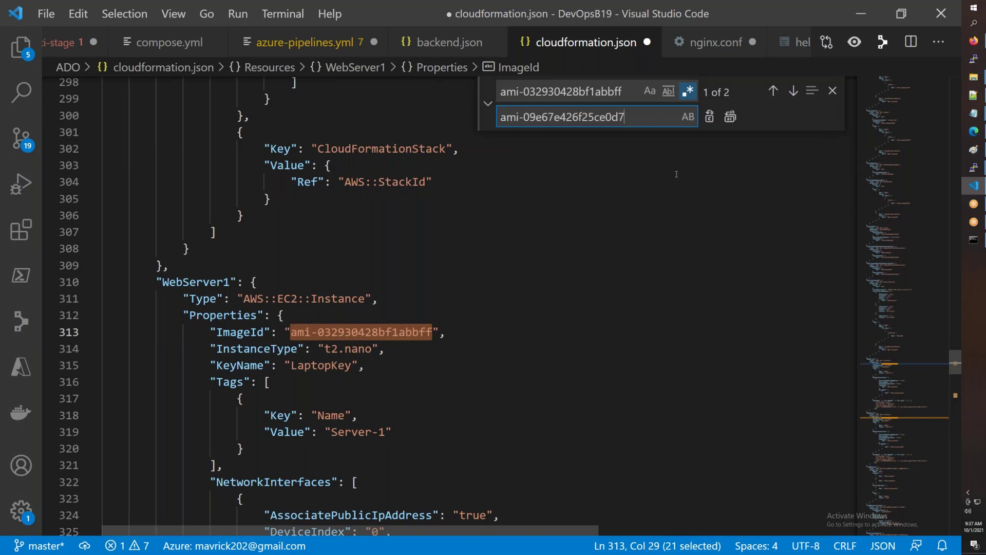
click(730, 117)
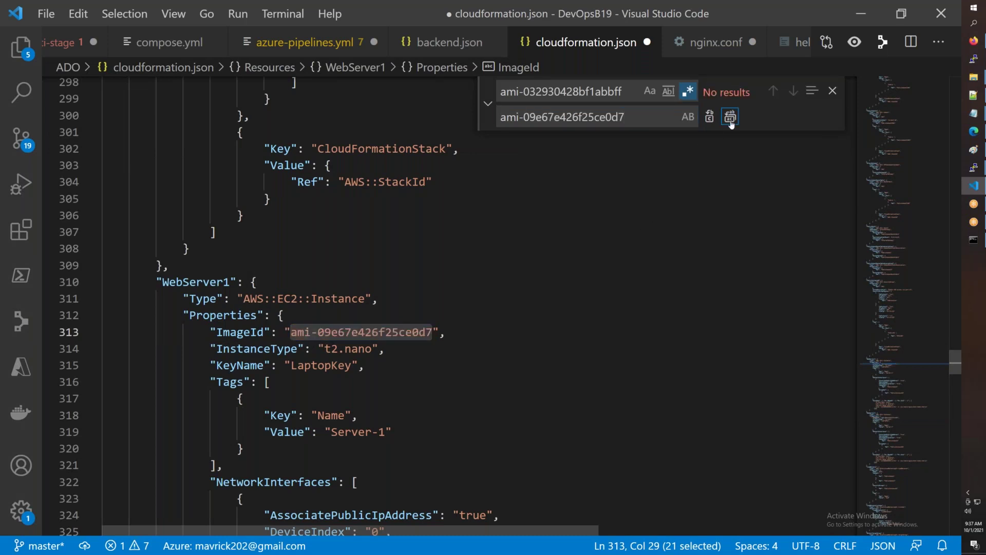
click(832, 91)
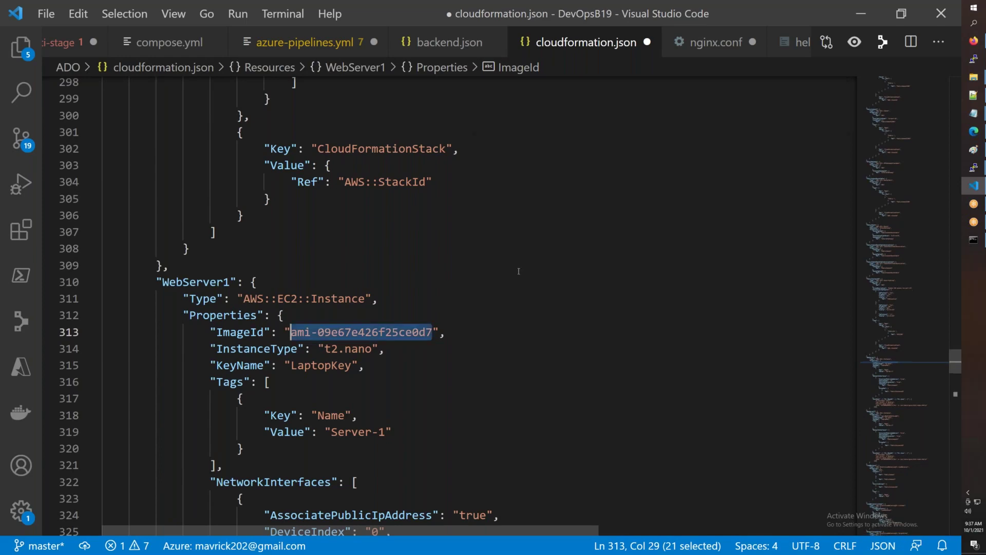
Step: Examine the route table associations, the PublicInstanceSG security group and the WebServer1 definition down to its UserData script
scroll(519, 271, down, 4)
scroll(497, 296, up, 2)
scroll(496, 296, up, 20)
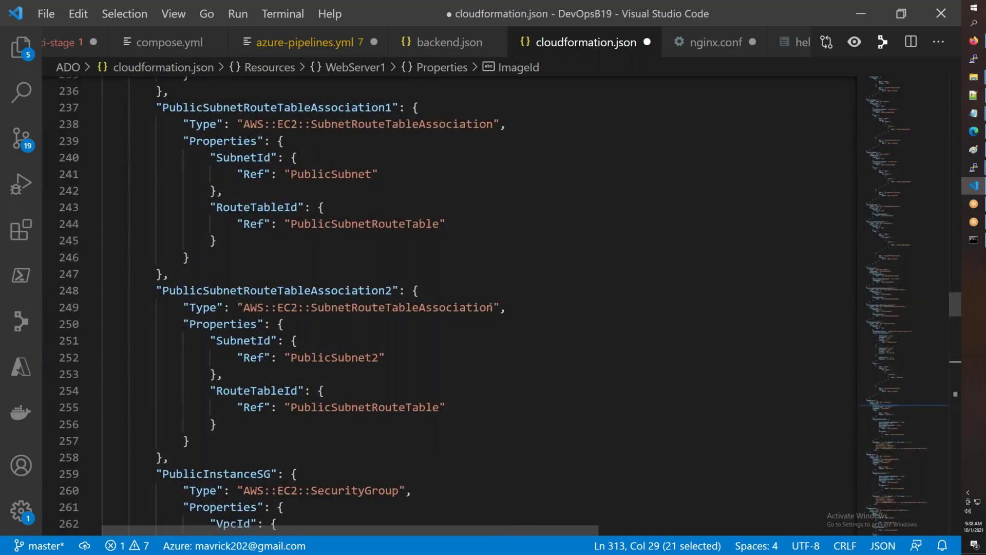
scroll(490, 307, up, 7)
scroll(499, 321, down, 11)
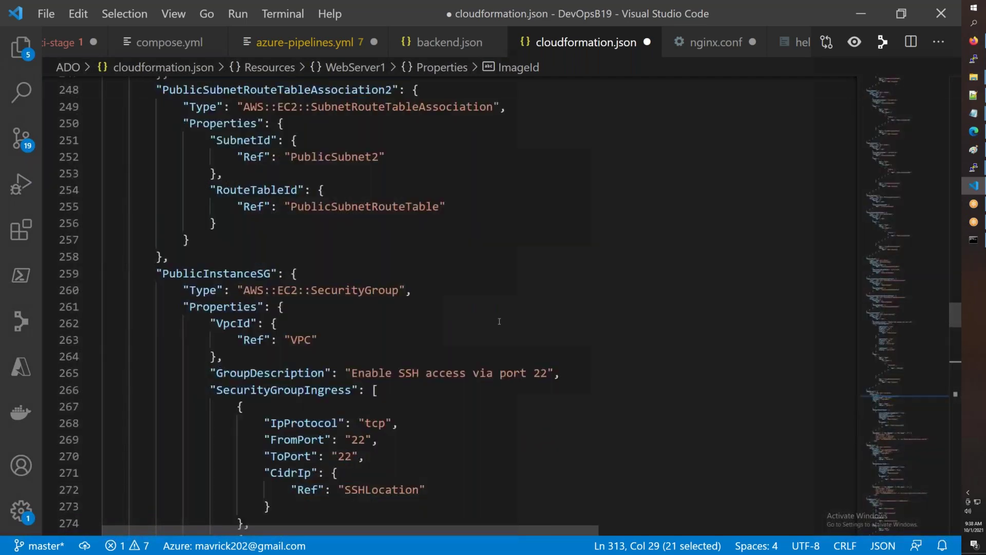
scroll(500, 321, down, 20)
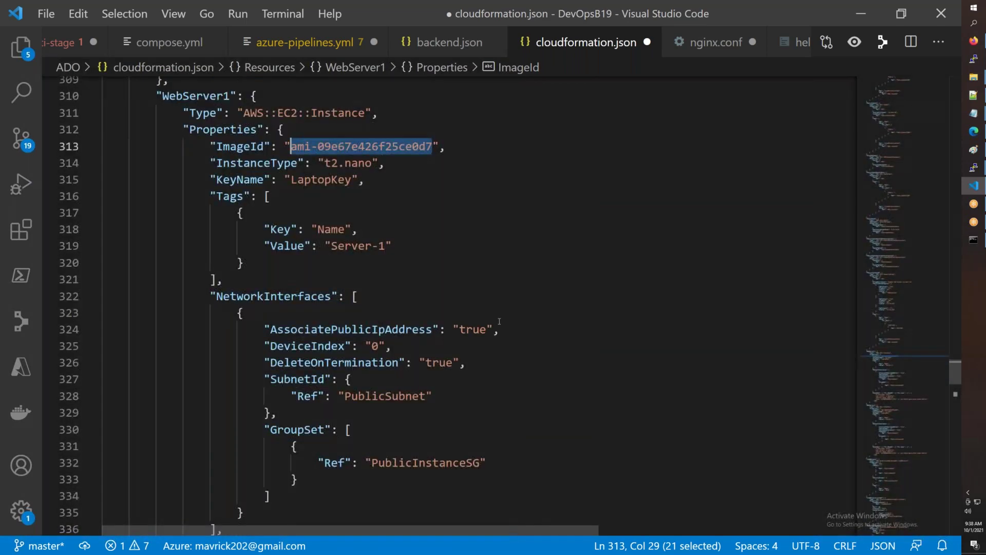
scroll(500, 321, down, 1)
scroll(499, 321, down, 3)
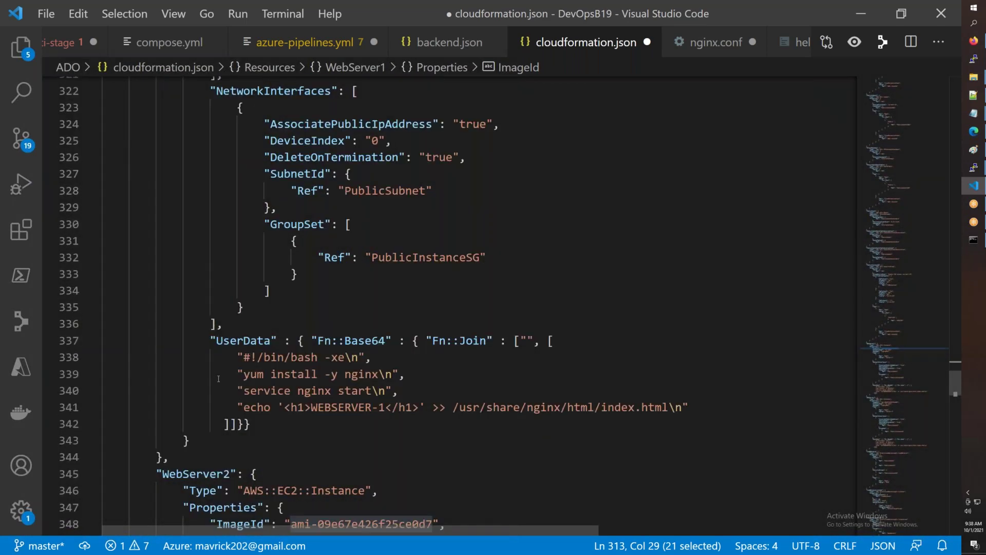
Step: Change the WebServer1 UserData install command to "apt update && apt install -y nginx"
click(265, 374)
key(BackSpace)
key(BackSpace)
key(BackSpace)
text(apt)
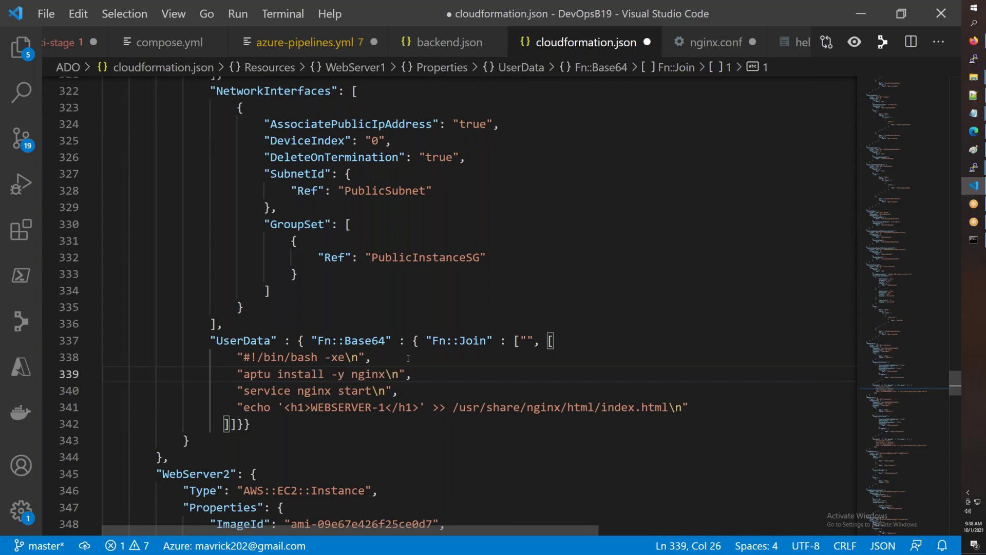
text( update &)
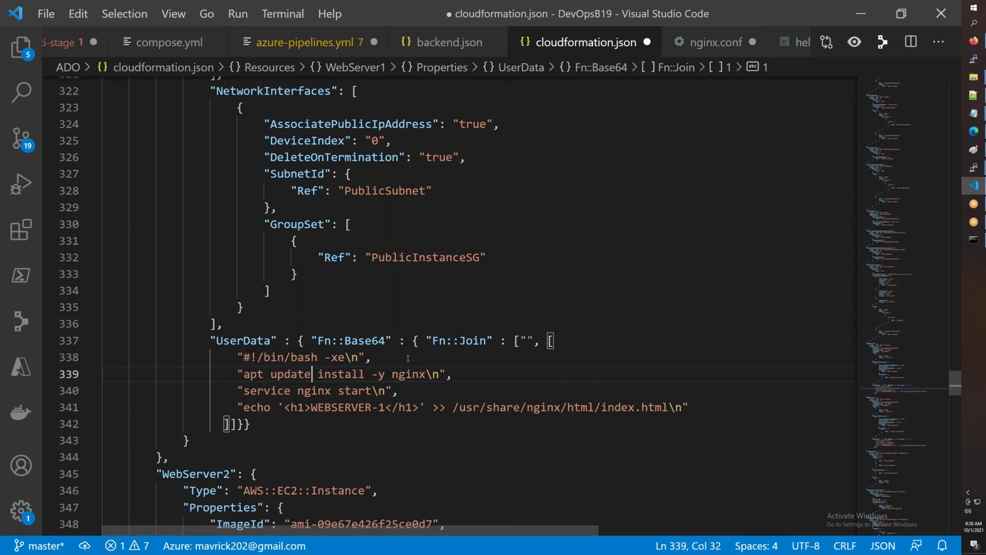
text(& apt)
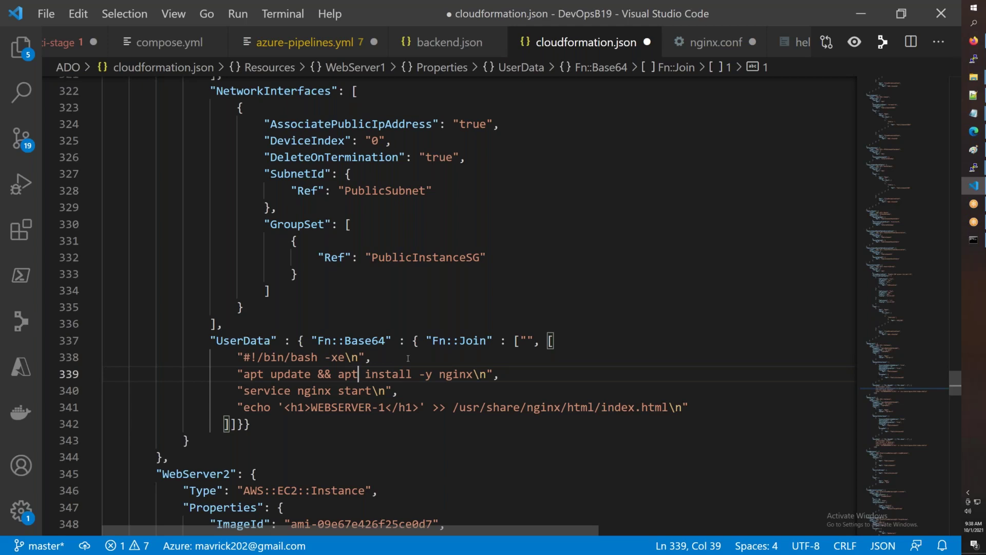
Step: Switch to the browser and copy the 64-bit x86 AMI ID of Amazon Linux 2 from the Quick Start list
key(alt+Tab)
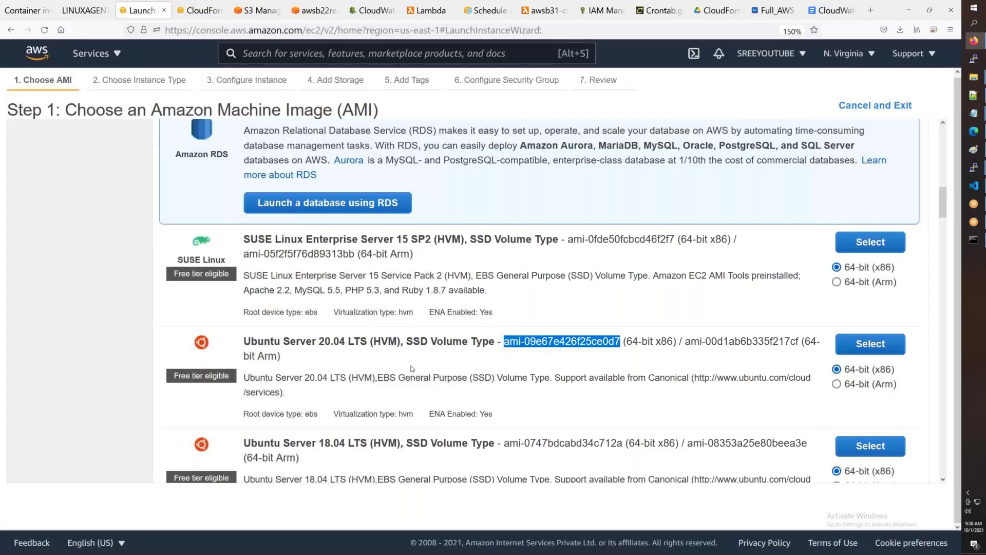
scroll(543, 314, up, 10)
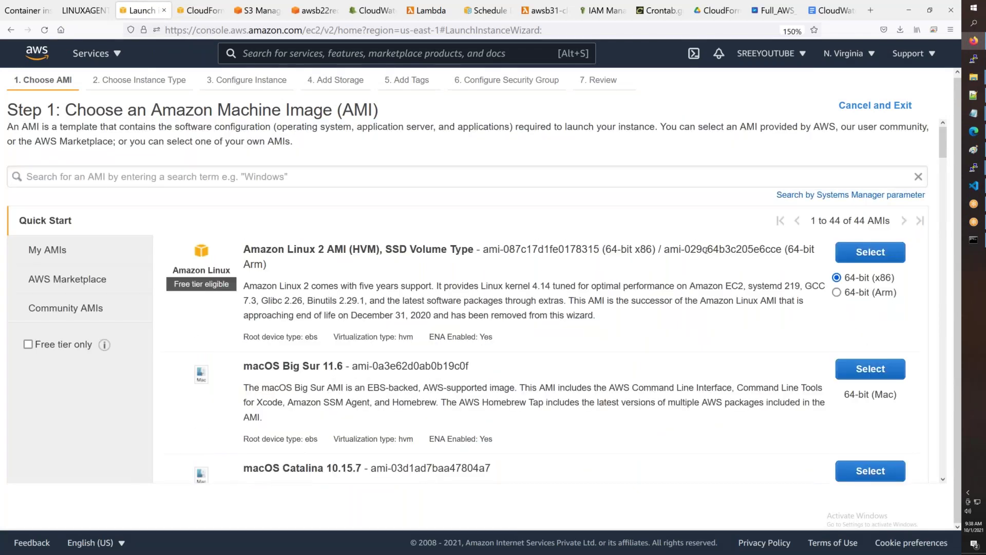
mouse_move(484, 250)
mouse_down()
mouse_move(600, 249)
mouse_move(483, 250)
mouse_up()
key(ctrl+c)
click(601, 250)
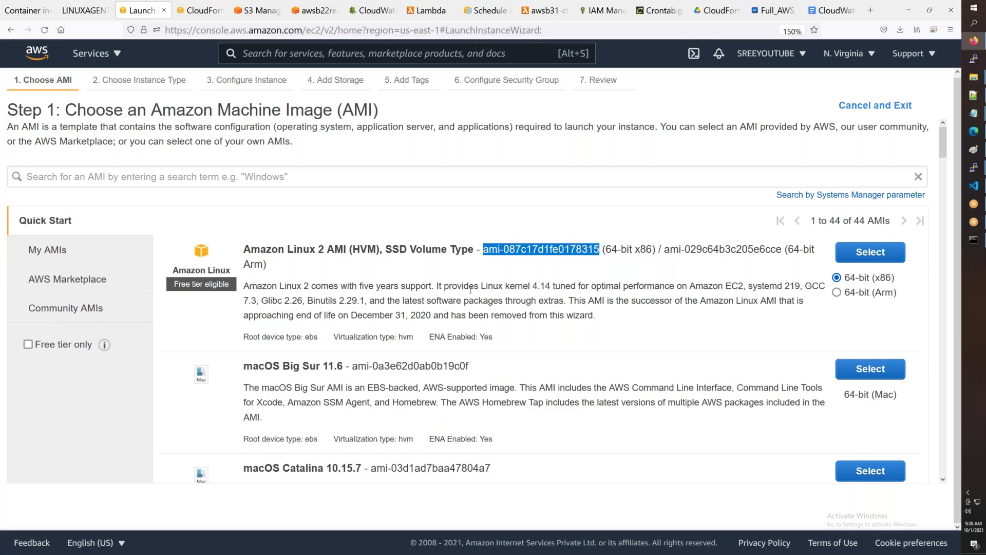
Step: Back in Visual Studio Code, restore the WebServer1 UserData install command to "yum install -y nginx"
key(alt+Tab)
key(BackSpace)
key(BackSpace)
key(BackSpace)
key(BackSpace)
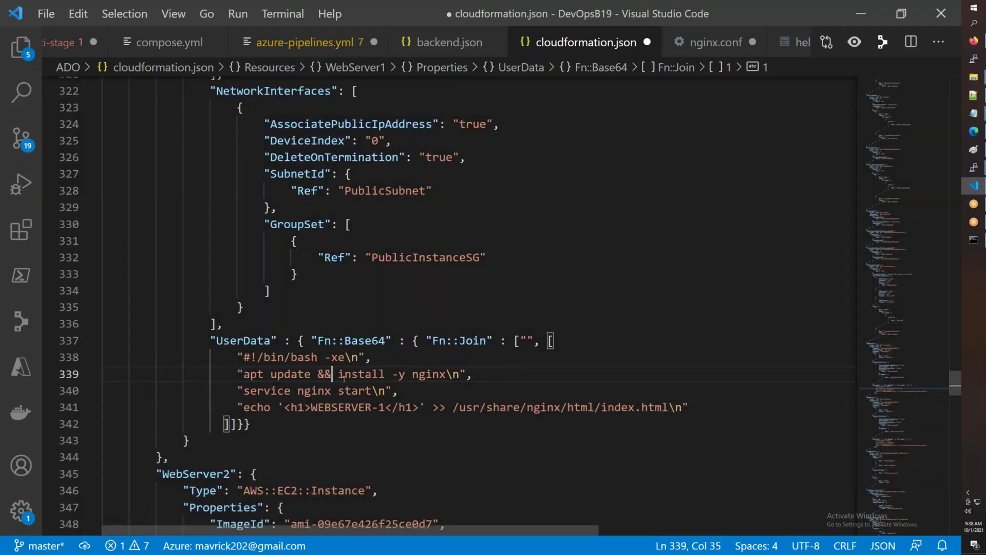
key(BackSpace)
key(BackSpace)
key(BackSpace)
key(BackSpace)
key(BackSpace)
key(BackSpace)
key(BackSpace)
key(BackSpace)
key(BackSpace)
key(BackSpace)
key(BackSpace)
key(BackSpace)
key(BackSpace)
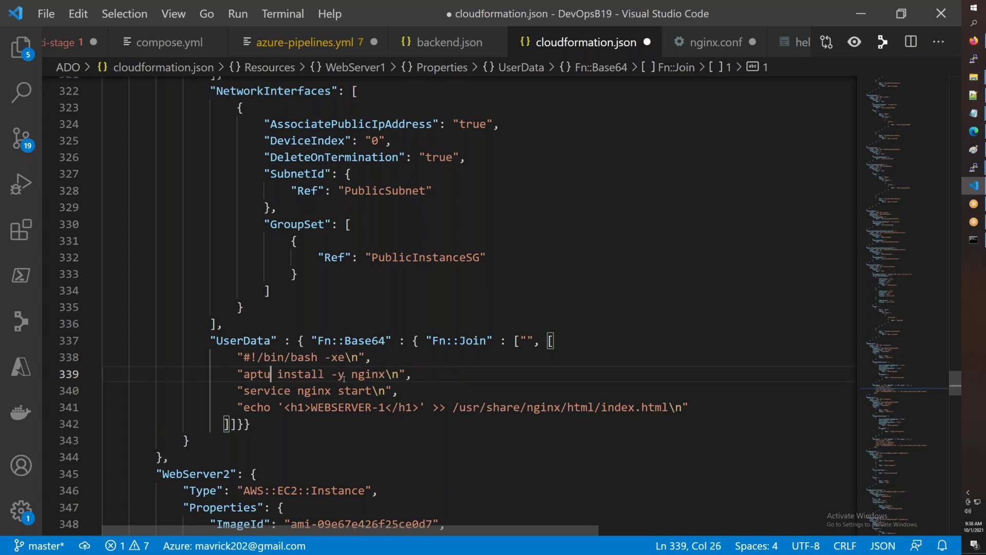
text(yum)
Step: Replace every ami-09e67e426f25ce0d7 in cloudformation.json with ami-087c17d1fe0178315 and save the file
scroll(394, 341, up, 8)
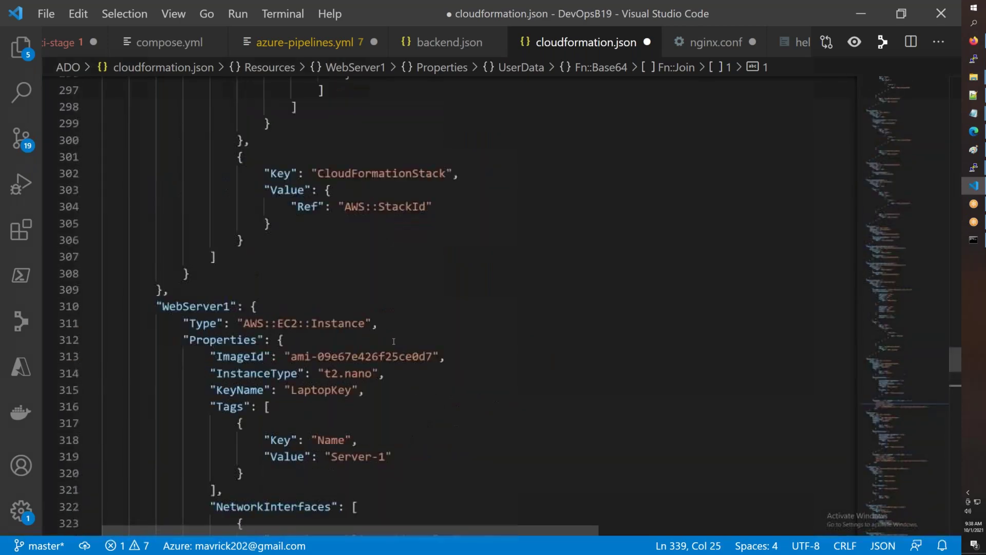
drag(433, 356, 292, 356)
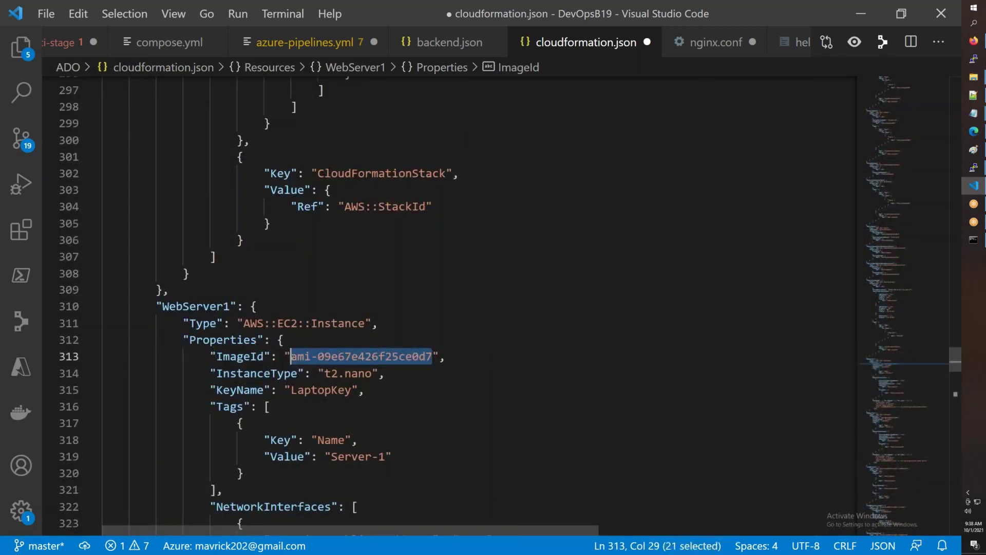
key(ctrl+h)
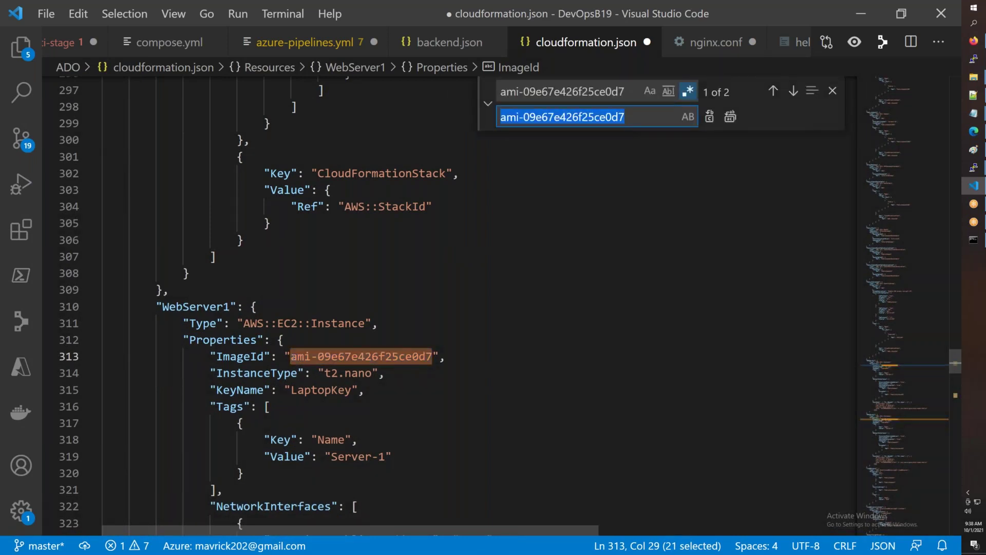
key(ctrl+v)
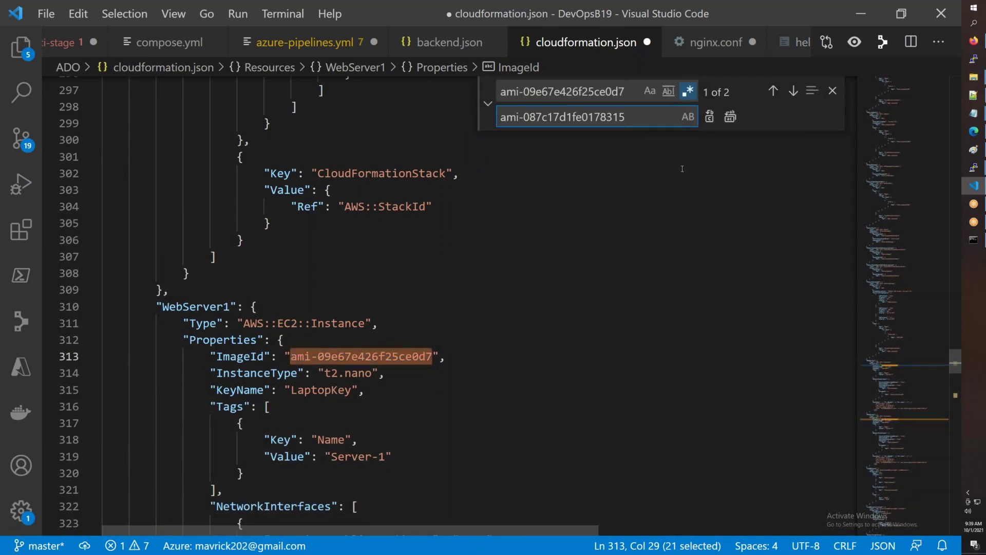
click(729, 116)
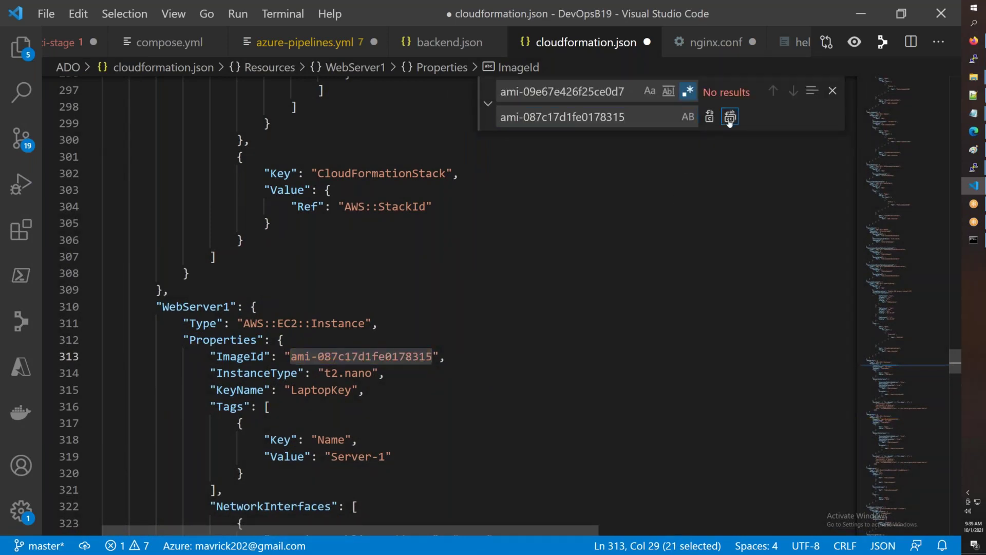
click(834, 91)
click(530, 313)
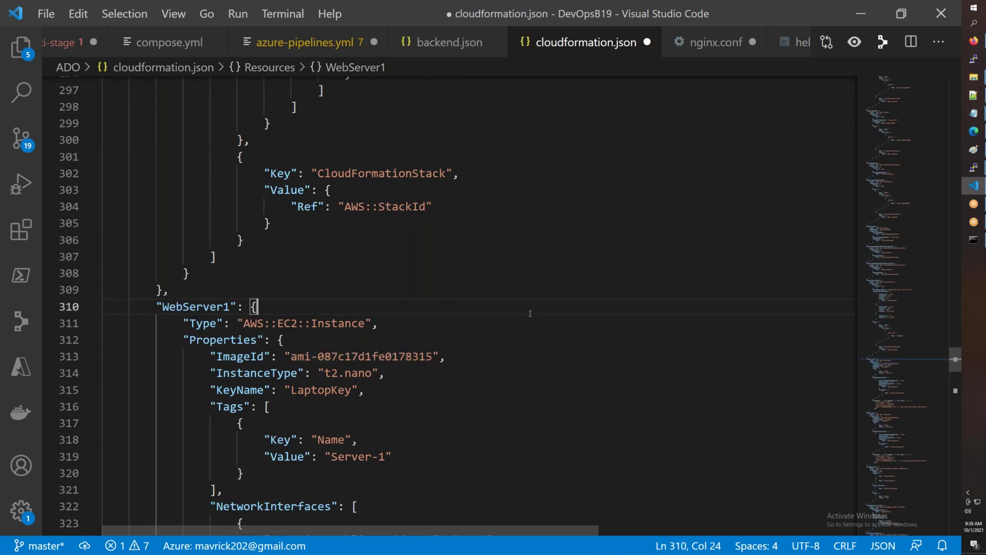
scroll(530, 314, down, 8)
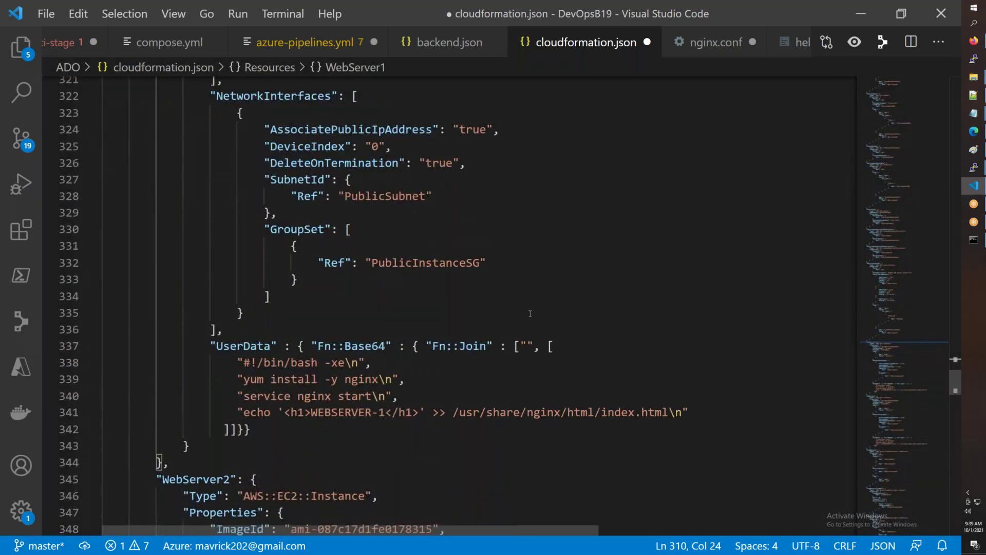
scroll(530, 314, down, 1)
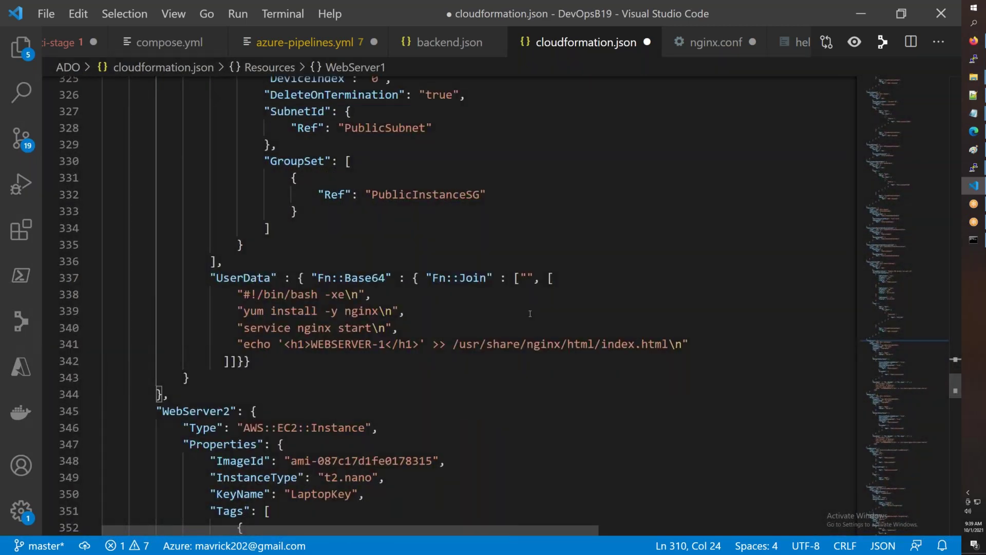
key(ctrl+s)
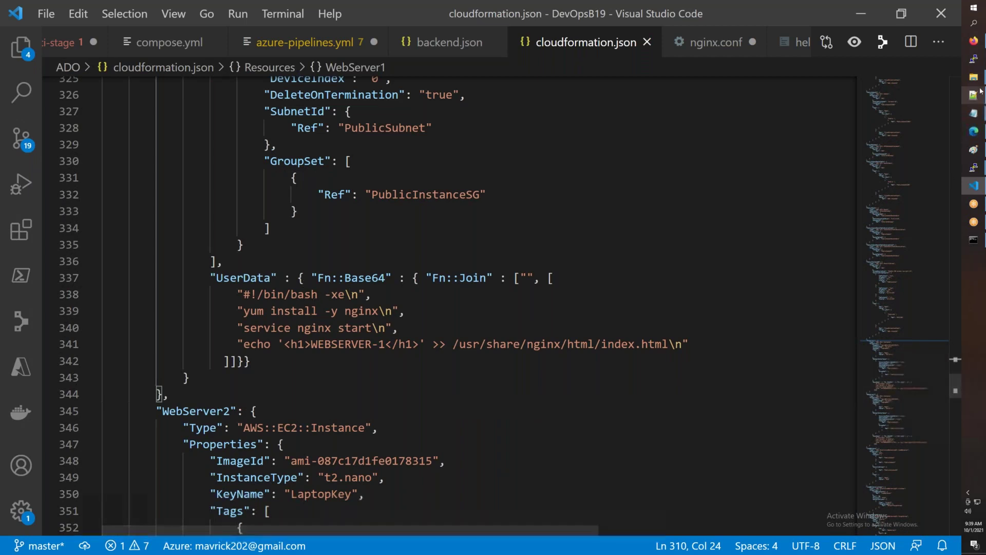
Step: Open aws_amazon2_nginx_install.txt from the Azure-Scripts folder in File Explorer
click(975, 114)
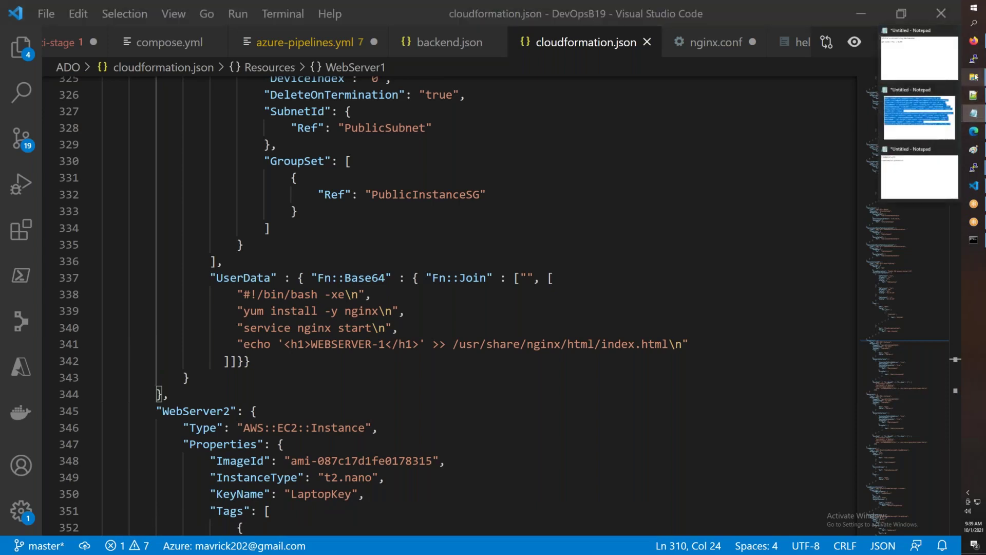
mouse_move(973, 78)
click(918, 35)
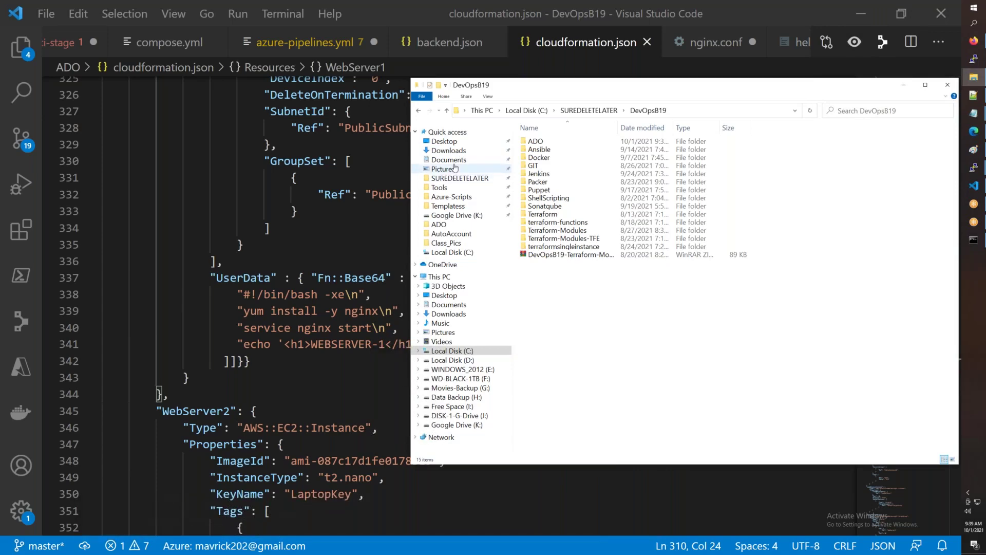
click(451, 197)
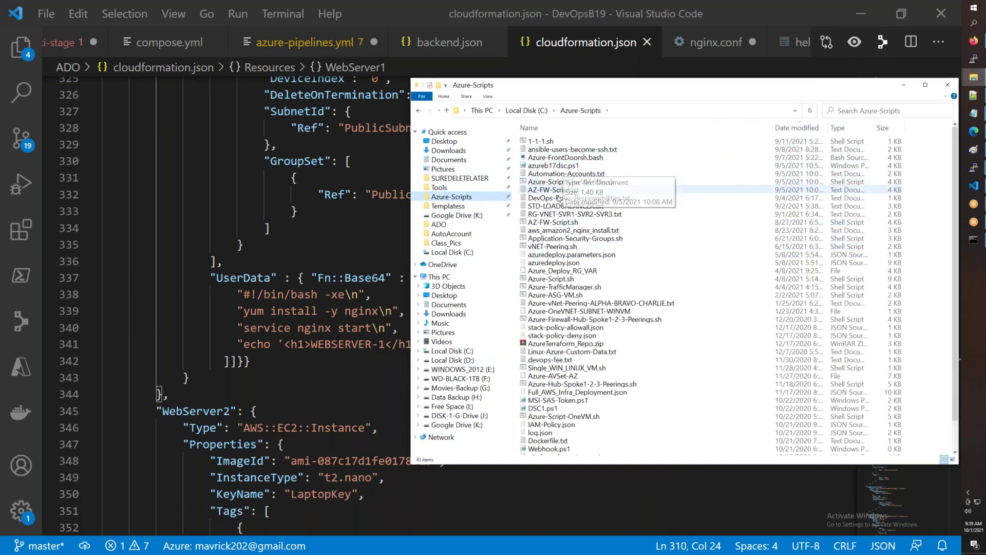
click(552, 232)
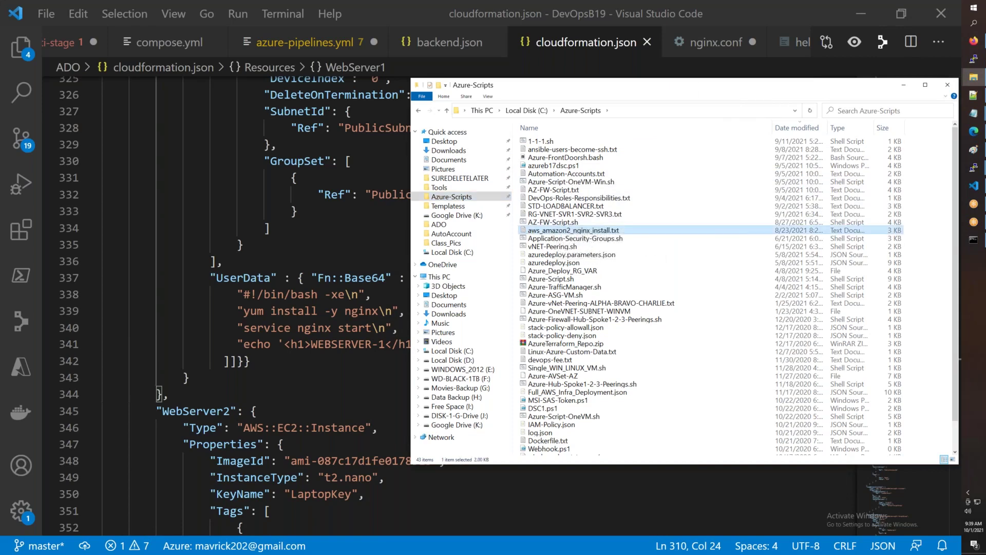
double_click(552, 231)
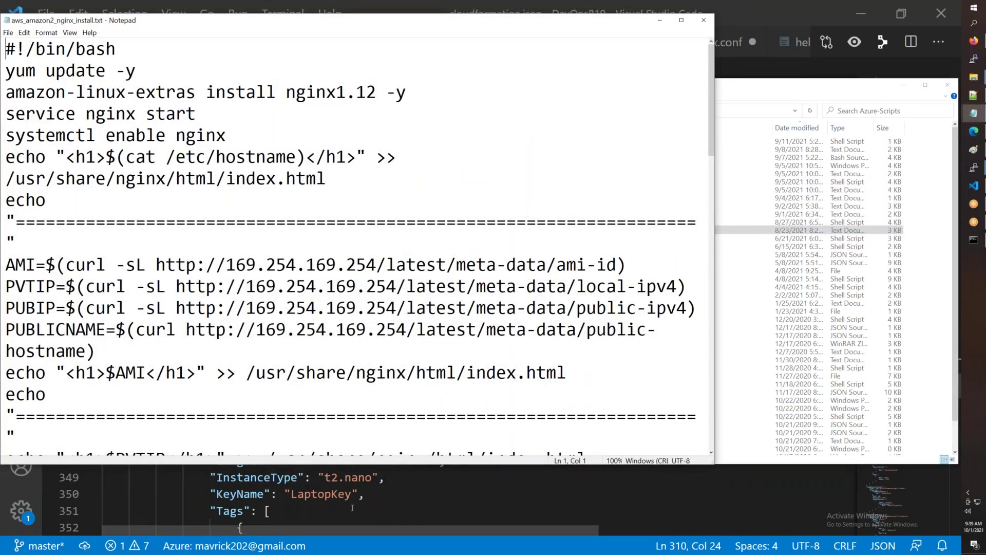
Step: Add the line "yum update -y\n", from the Notepad script after the bash line in the WebServer1 UserData
click(271, 510)
key(alt+Tab)
drag(136, 70, 7, 68)
key(alt+Tab)
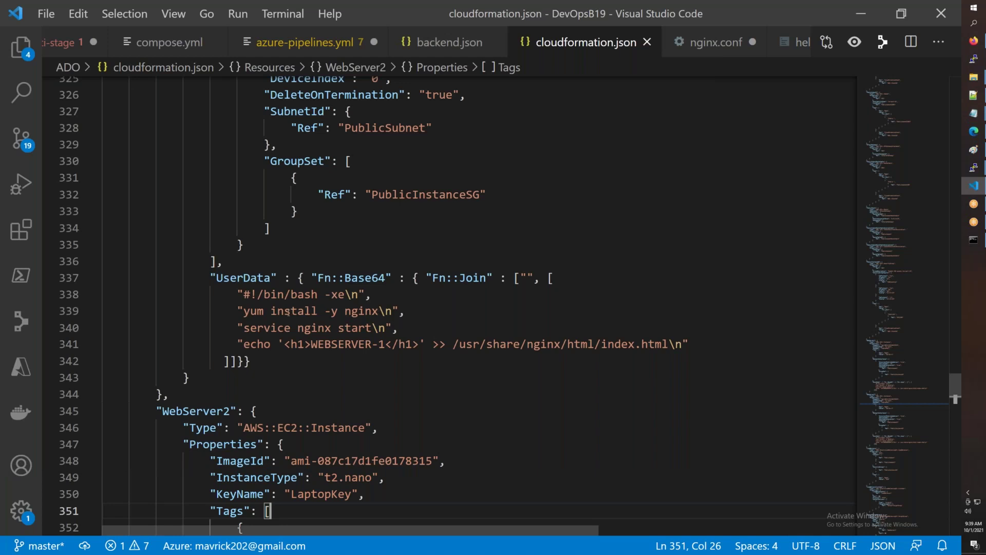
click(373, 294)
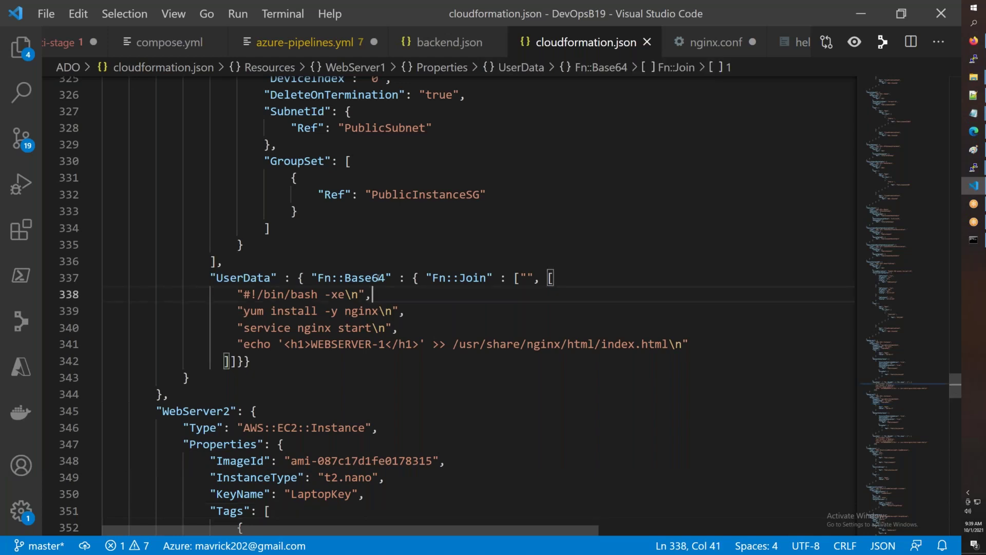
key(Return)
text("yum update -y)
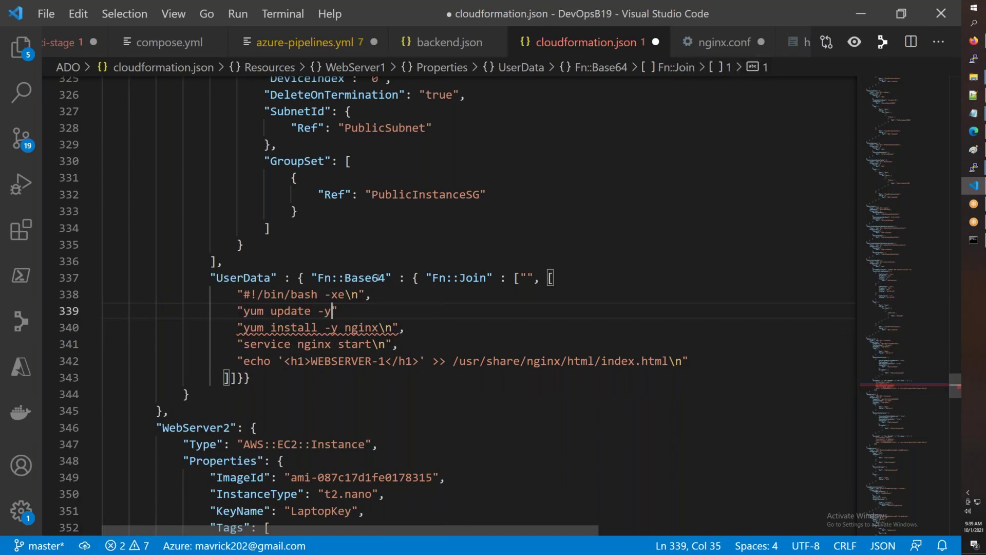
text(\n")
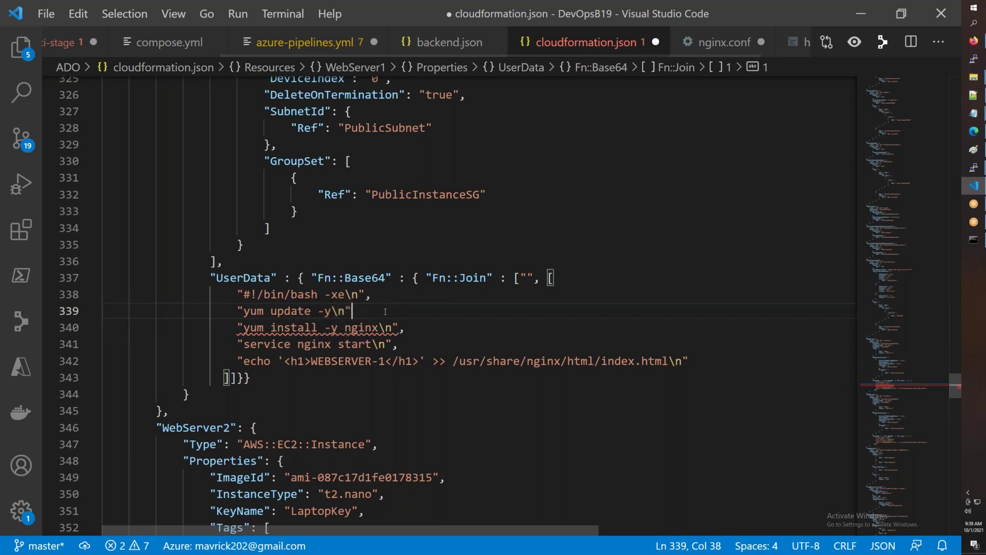
text(,)
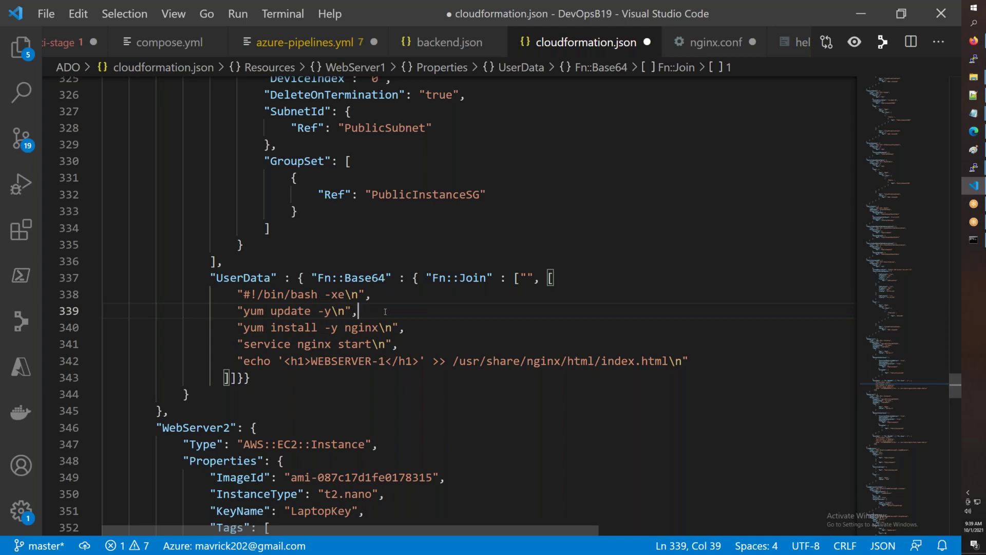
Step: Copy the amazon-linux-extras install nginx1.12 -y command from Notepad and add it with \n below the yum update line in the WebServer1 UserData
key(alt+Tab)
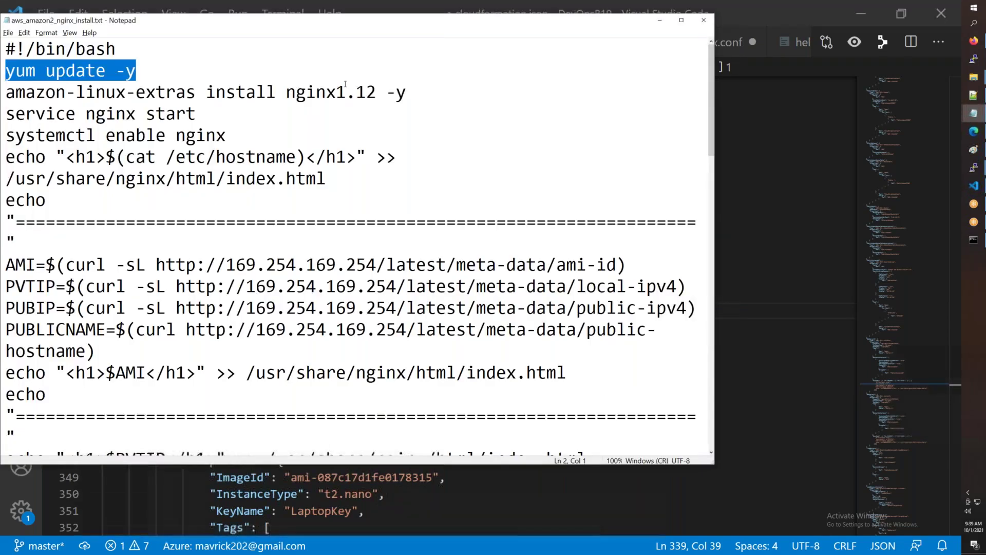
drag(408, 93, 5, 93)
key(ctrl+c)
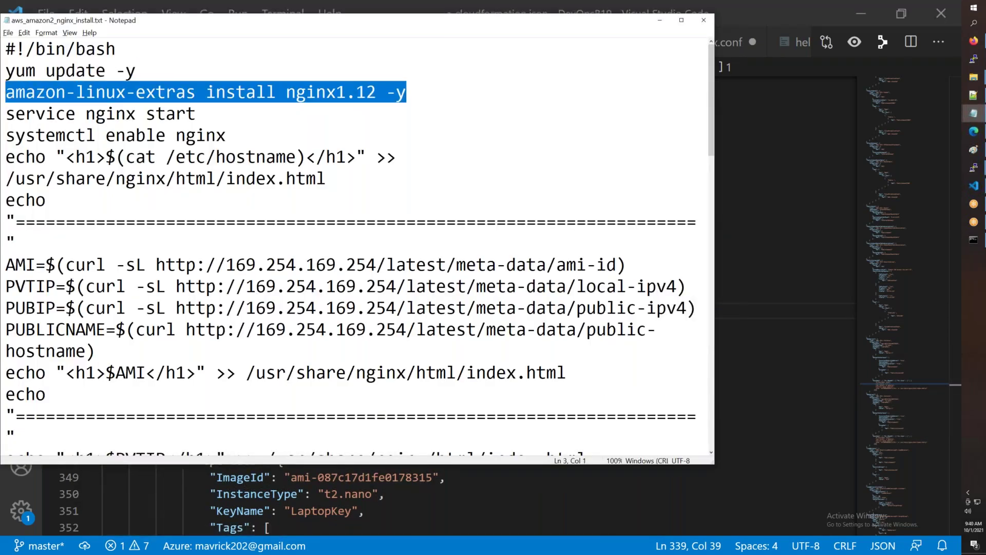
key(alt+Tab)
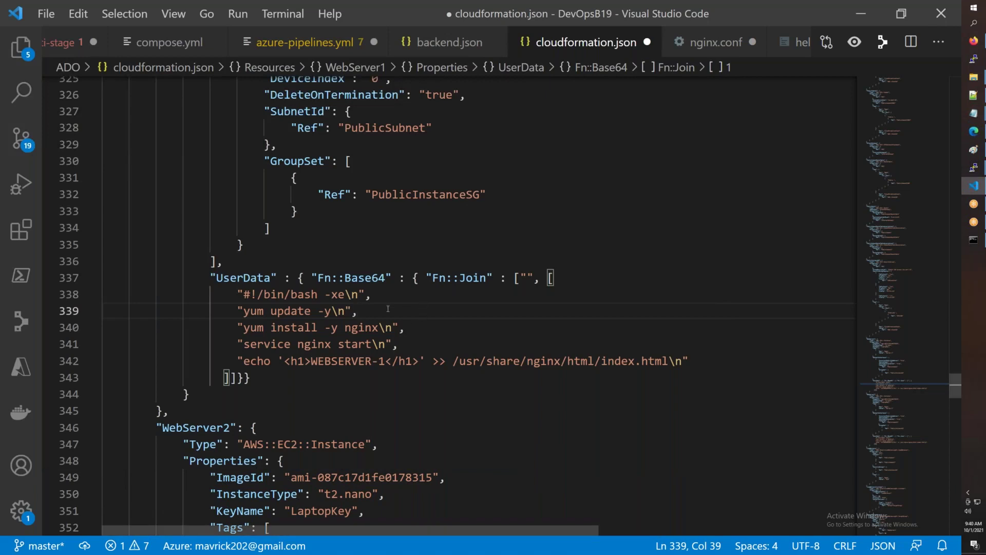
key(Return)
text(")
key(ctrl+v)
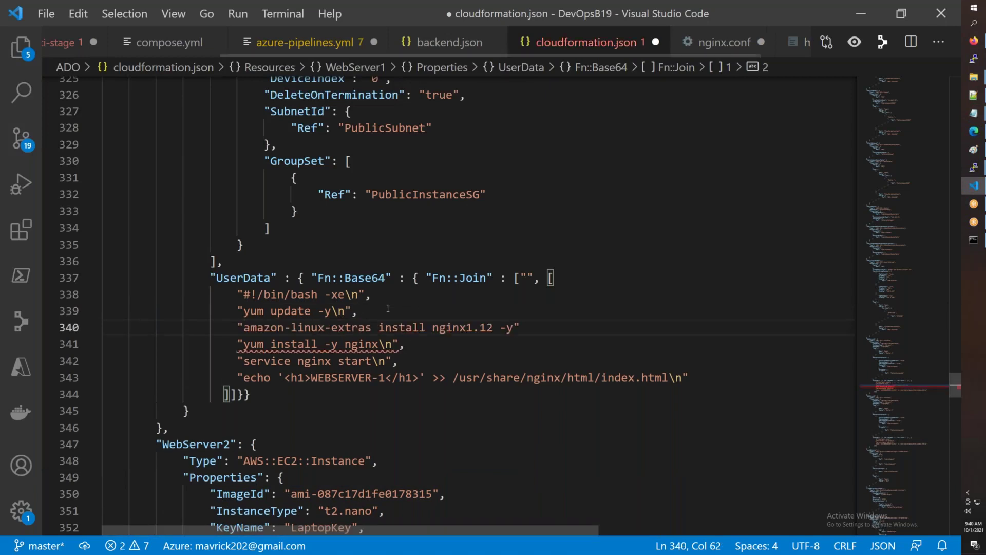
text(\n)
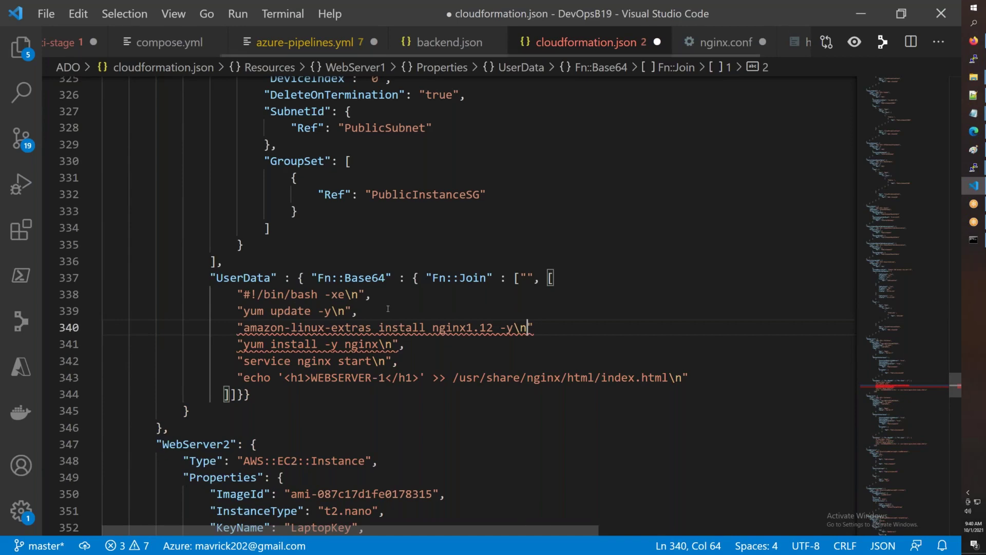
key(End)
text(,)
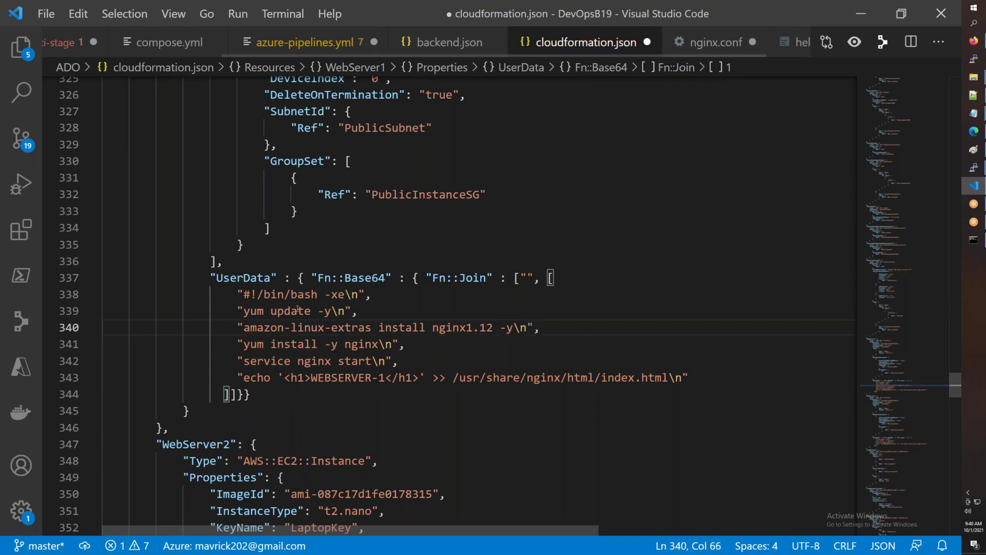
Step: Check the service nginx start command in the Notepad script against the WebServer1 UserData in Visual Studio Code
key(alt+Tab)
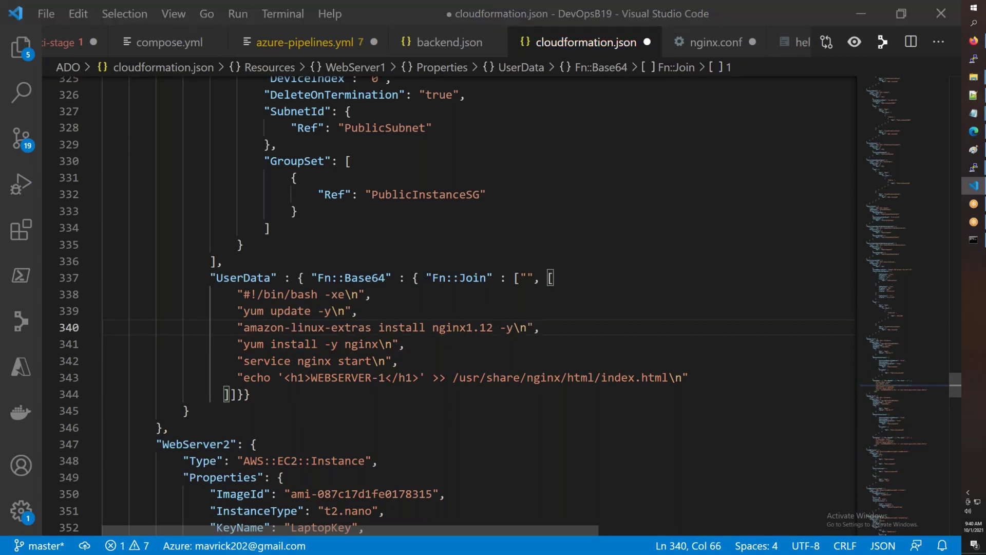
drag(206, 115, 6, 115)
key(alt+Tab)
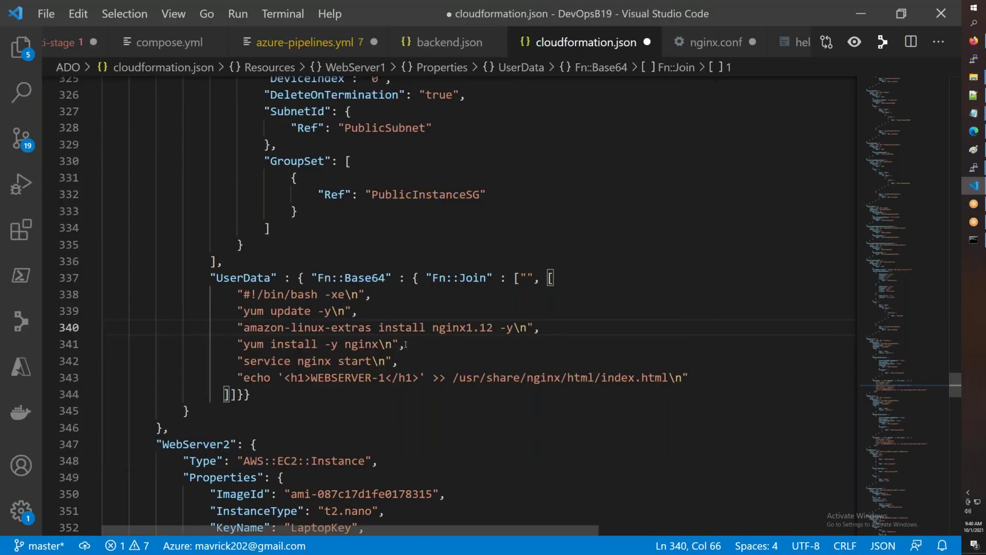
Step: Delete the "yum install -y nginx\n", line from the WebServer1 UserData
drag(405, 344, 72, 350)
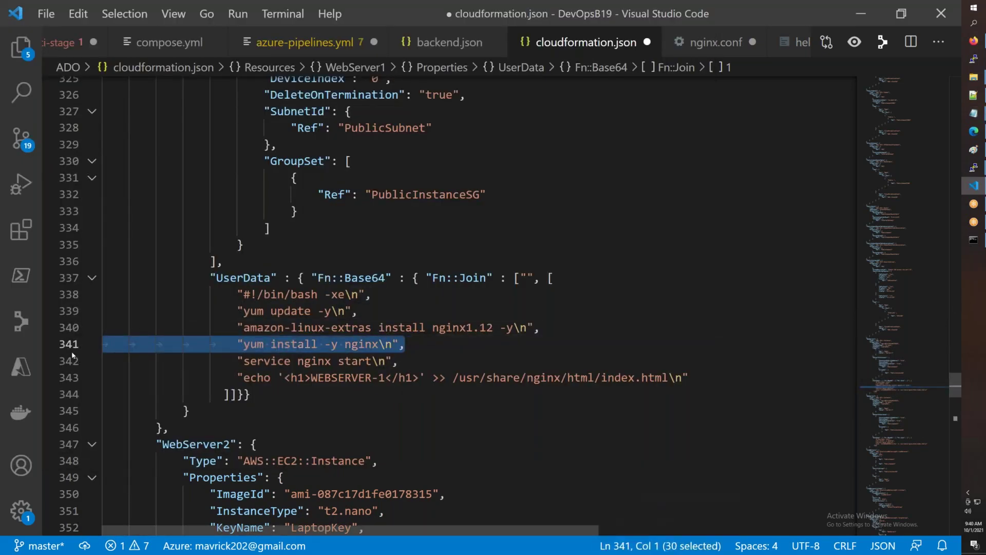
key(BackSpace)
key(BackSpace)
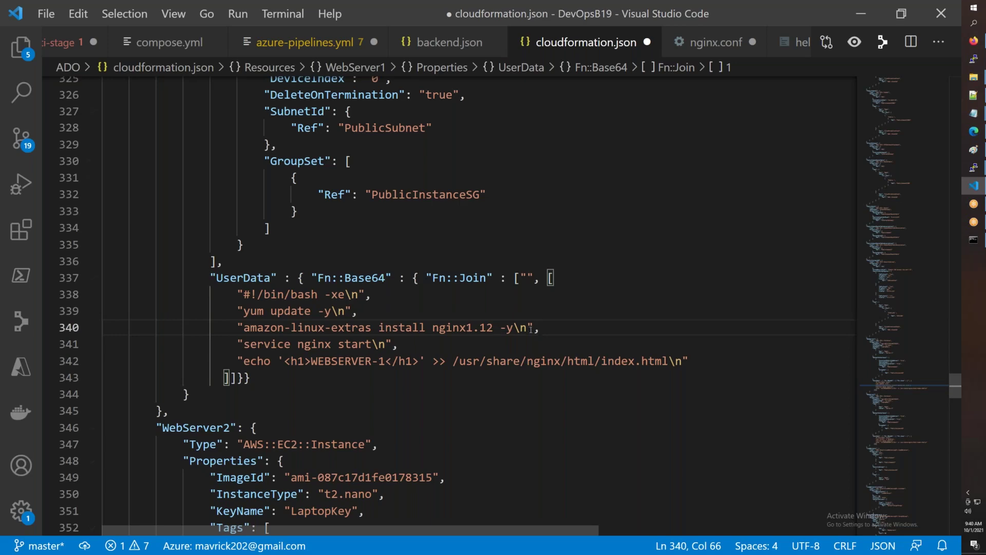
Step: Copy the yum update and amazon-linux-extras lines from WebServer1 over the yum install and service nginx start lines in the WebServer2 UserData
drag(236, 311, 558, 332)
key(ctrl+c)
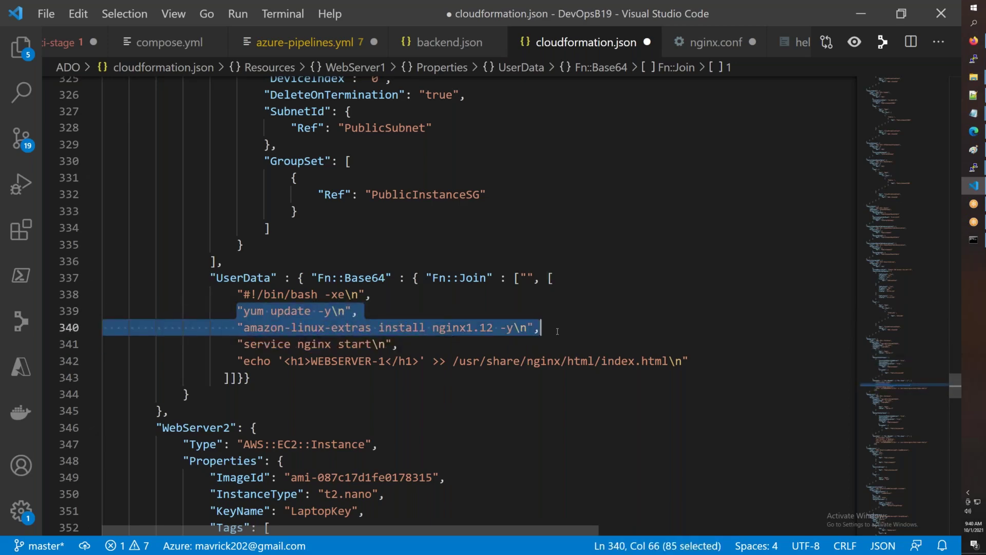
scroll(557, 332, down, 10)
scroll(557, 331, down, 4)
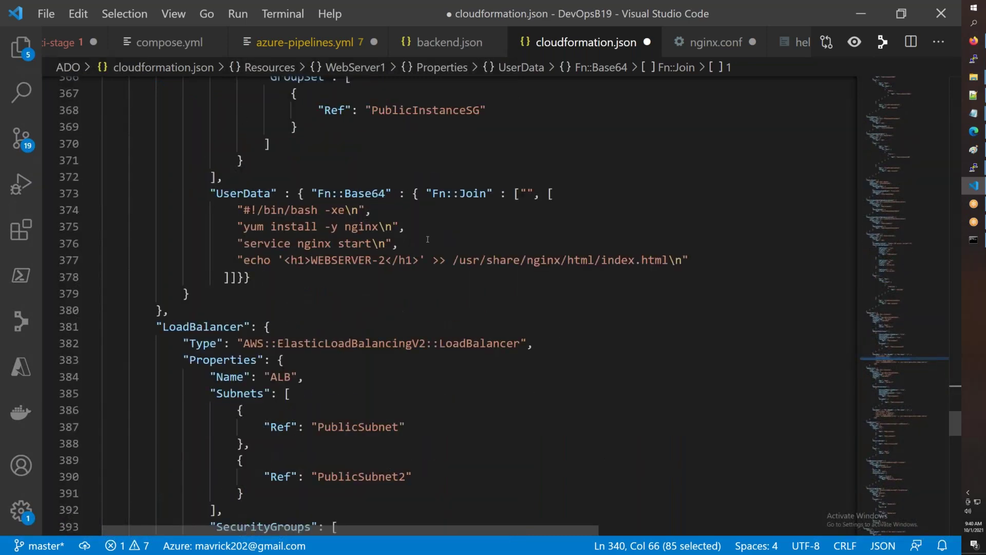
click(401, 244)
shift+click(237, 227)
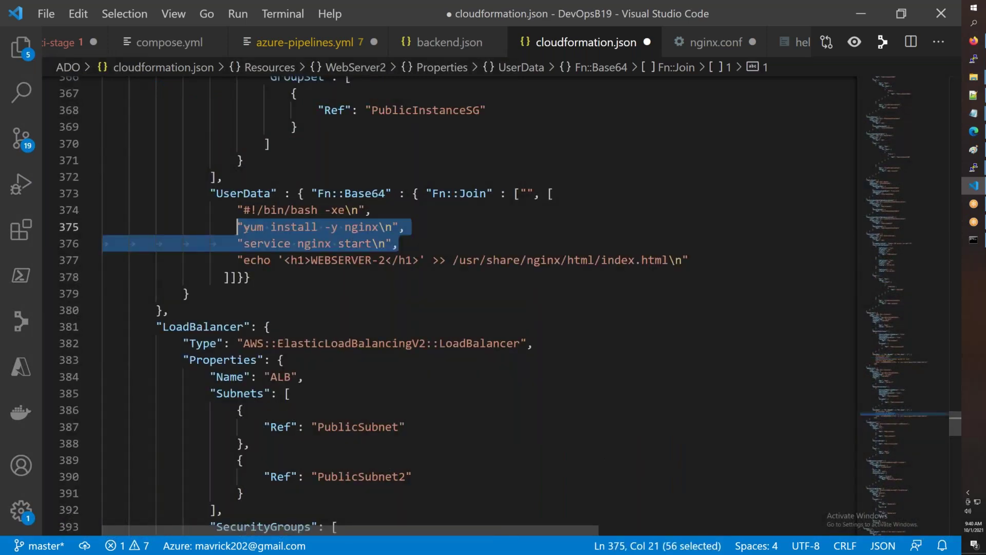
key(ctrl+v)
Step: Compare the WebServer1 and WebServer2 UserData blocks and save cloudformation.json
scroll(476, 231, up, 14)
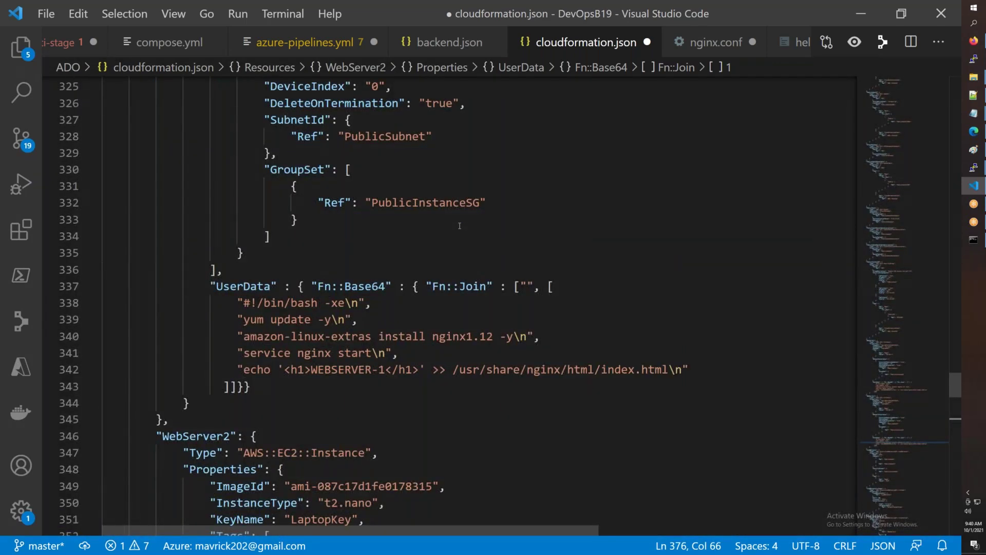
scroll(459, 225, down, 10)
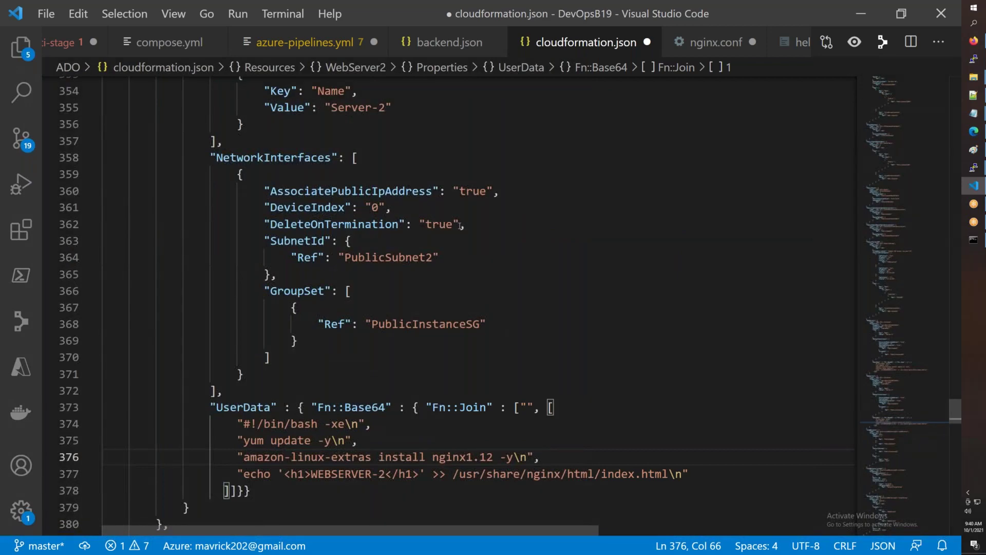
scroll(460, 226, down, 5)
key(ctrl+s)
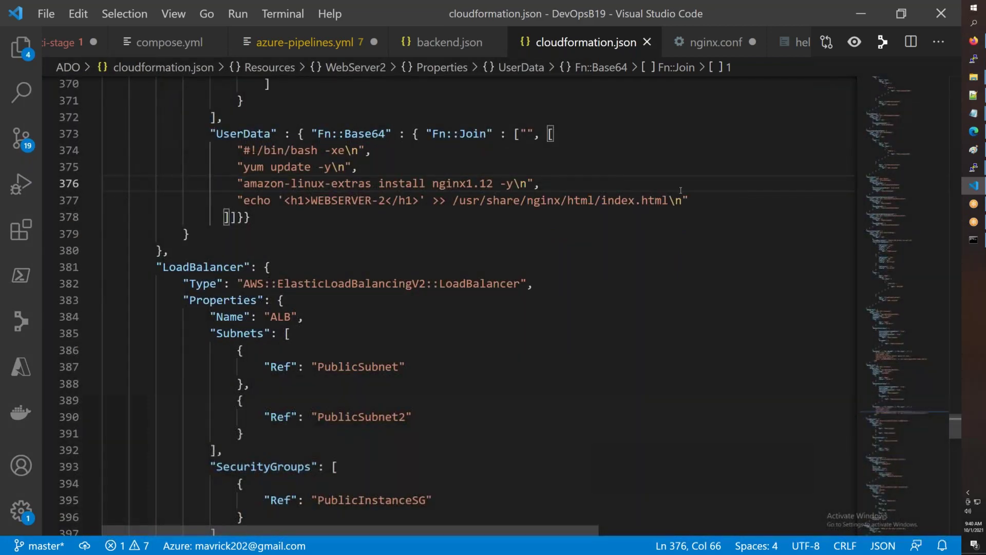
scroll(673, 188, up, 15)
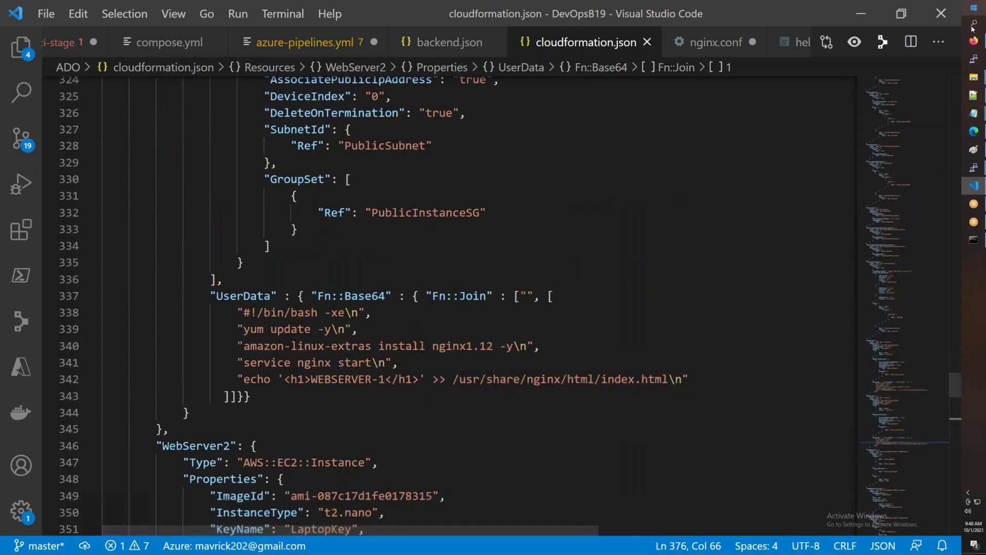
Step: Switch to CloudFormation in Firefox, cancel the open stack wizard and start a new stack with new resources (standard)
click(973, 43)
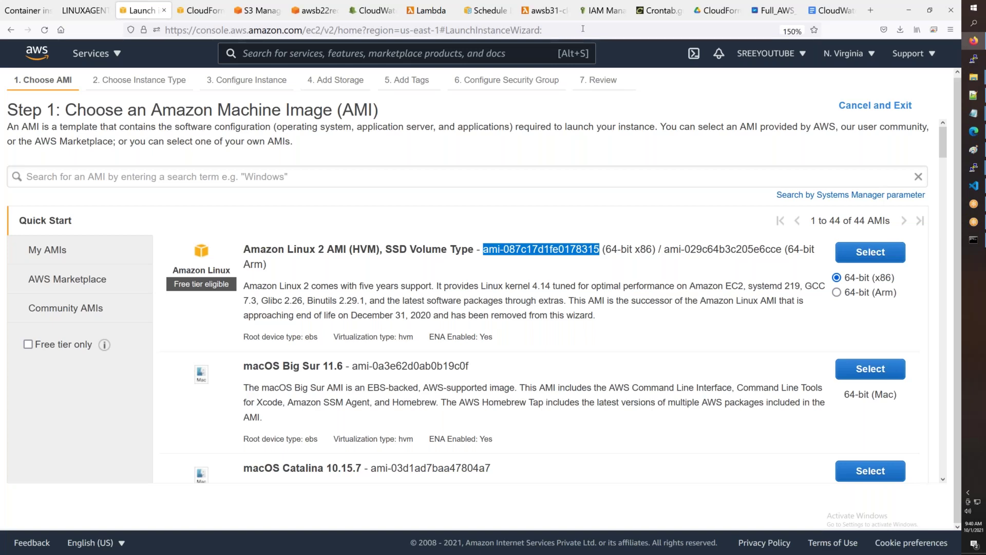
click(198, 16)
scroll(402, 118, down, 2)
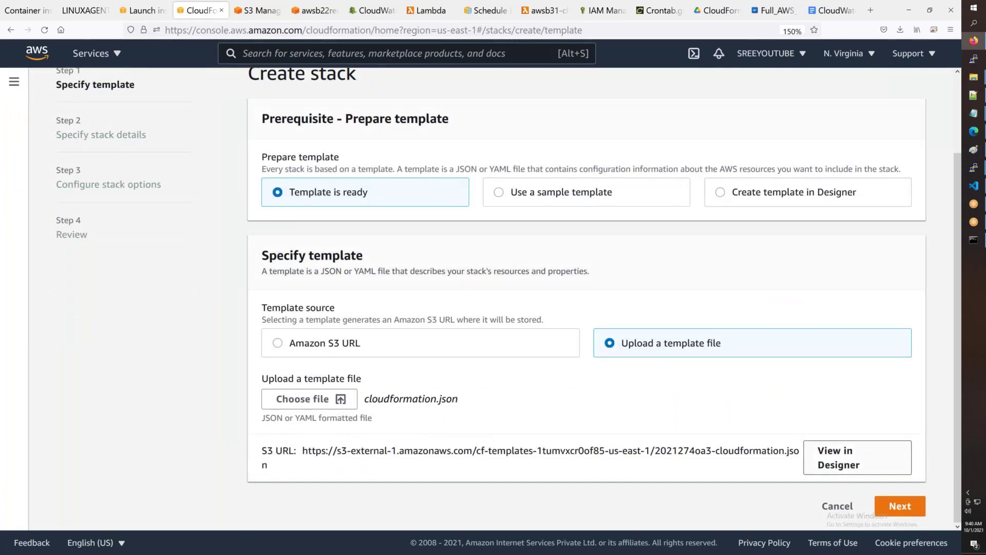
click(870, 466)
click(876, 169)
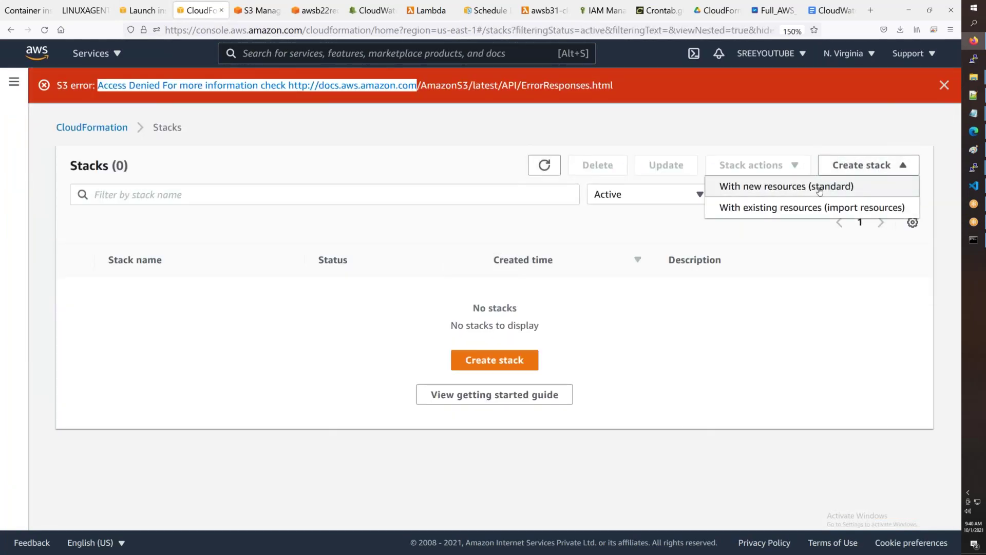
click(788, 185)
Step: Upload the edited cloudformation.json as the template file and continue to the stack details
scroll(563, 358, down, 2)
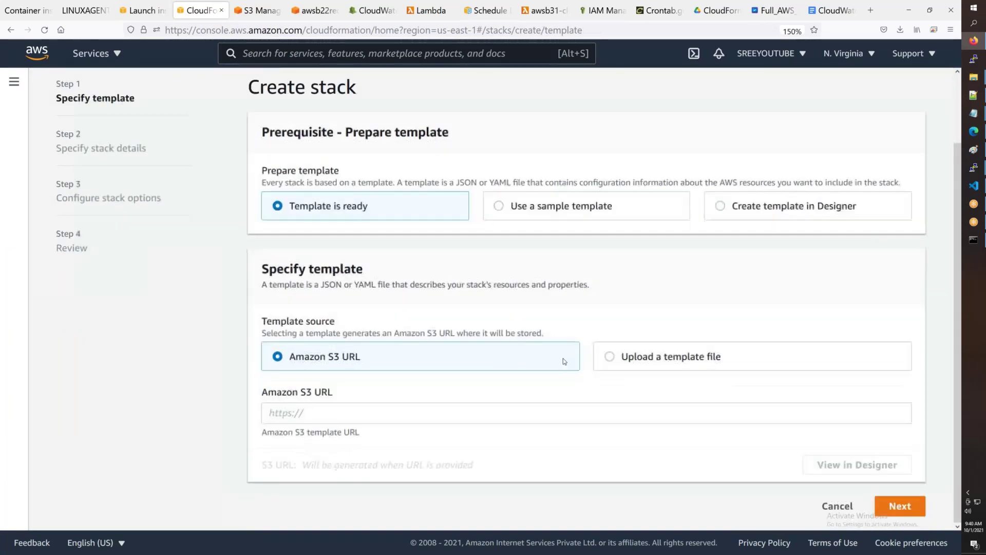
click(610, 356)
click(310, 412)
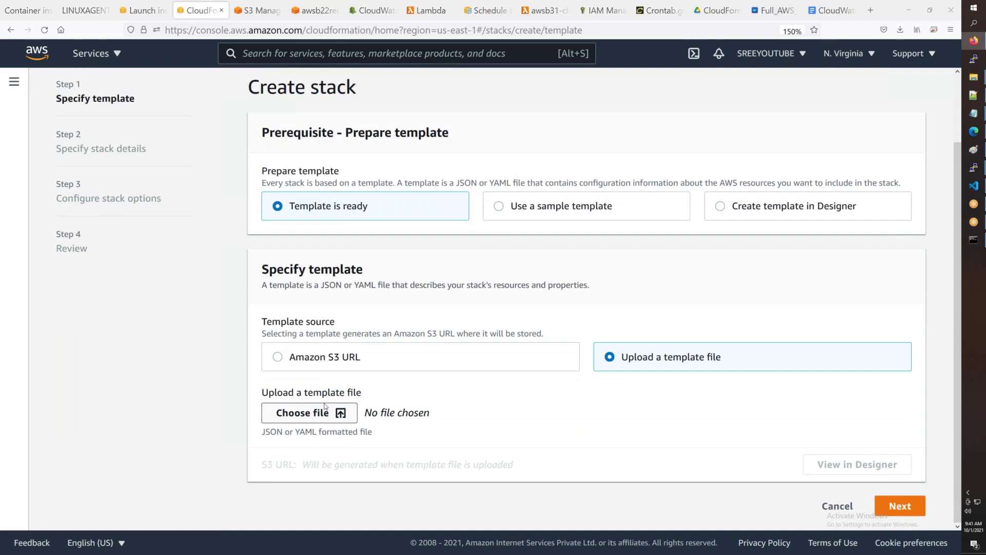
click(116, 83)
click(406, 266)
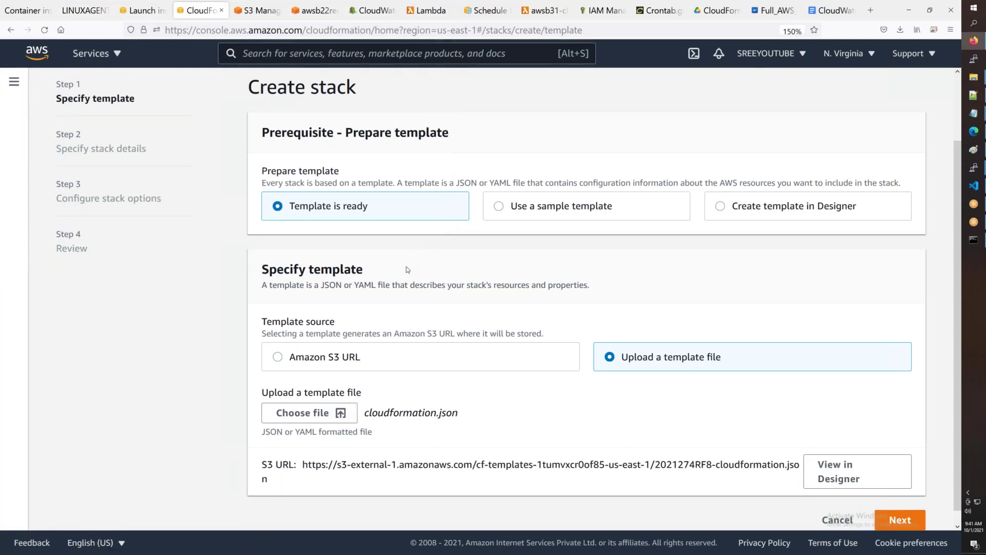
click(900, 520)
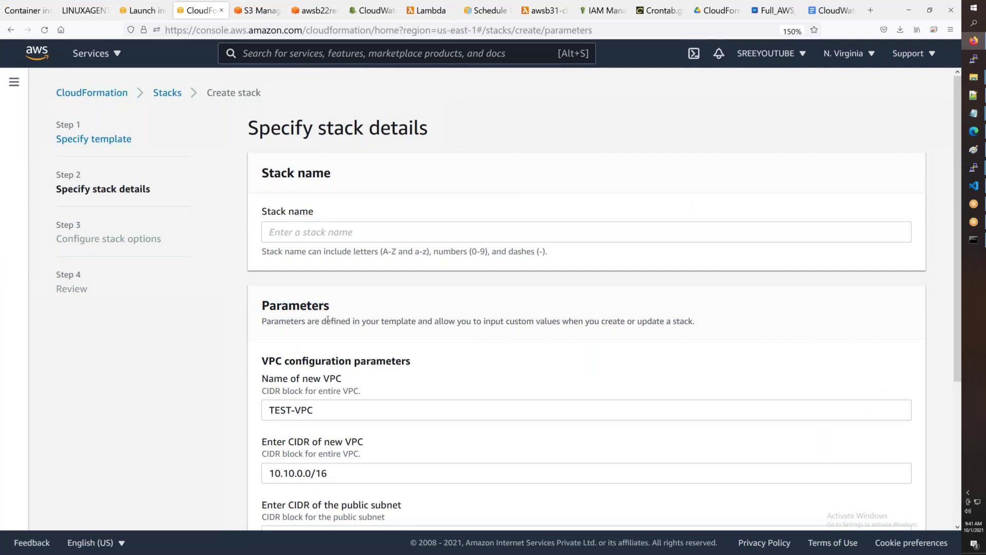
Step: Name the stack AWSB31-TestStack
click(289, 240)
text(A)
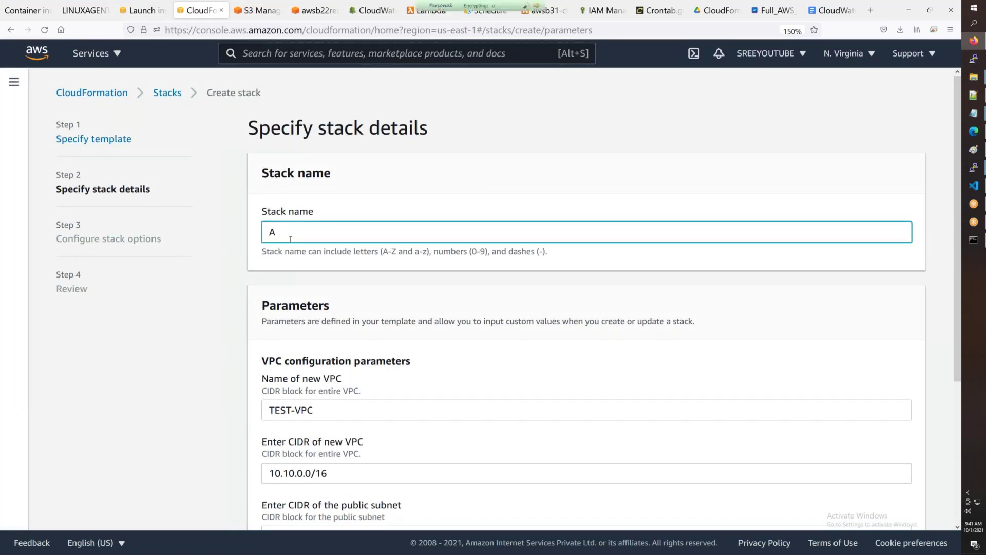
text(WSB312)
key(BackSpace)
text(-)
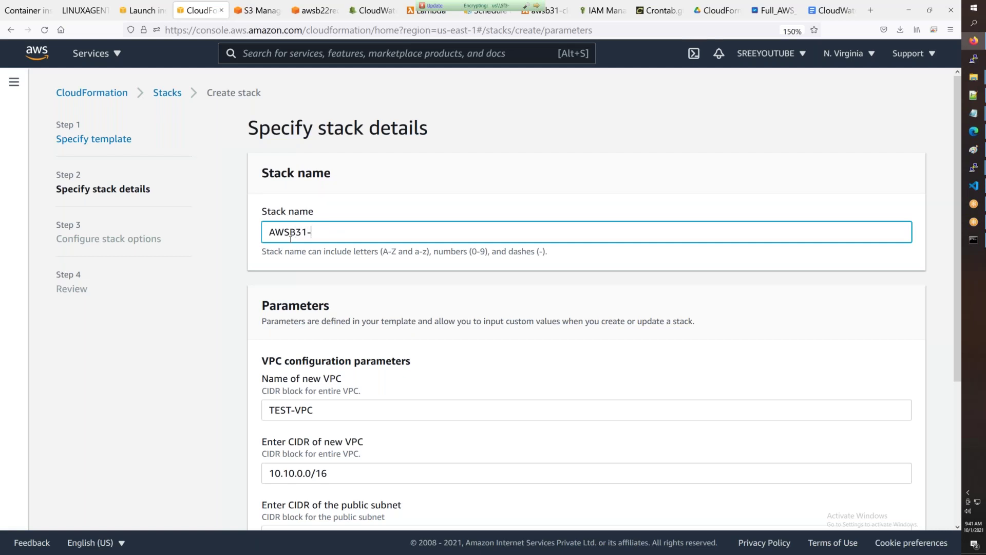
text(TestStacj)
key(BackSpace)
text(k)
Step: Set the new VPC's name to TEST-VPC-AWSB31-CF and continue to the stack options
scroll(530, 299, down, 2)
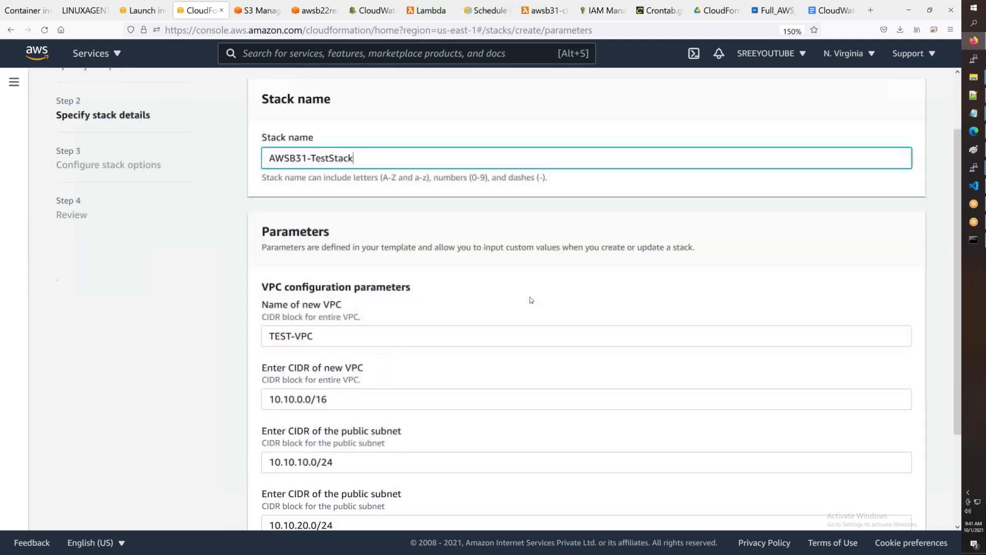
click(370, 337)
text(-AWSB31-CF)
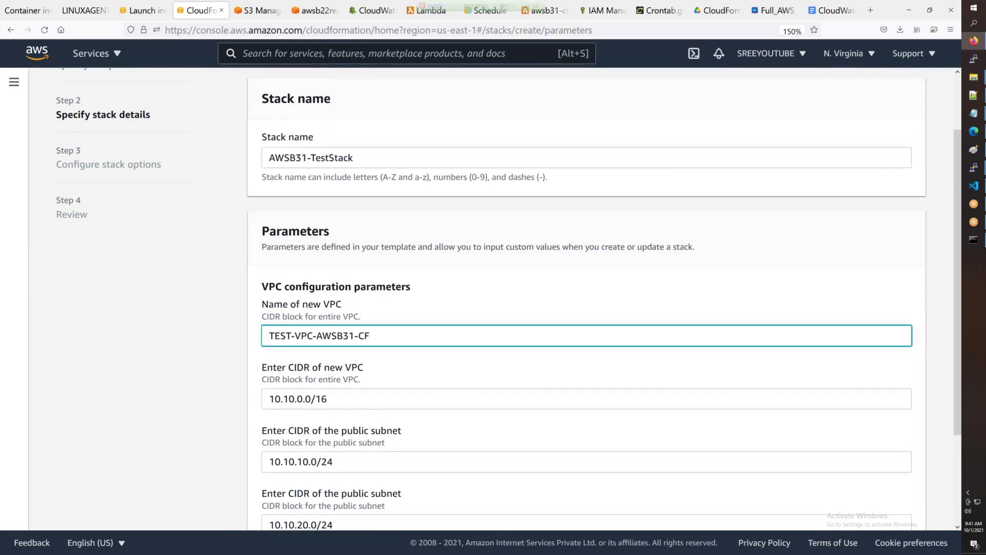
scroll(360, 341, down, 3)
click(899, 509)
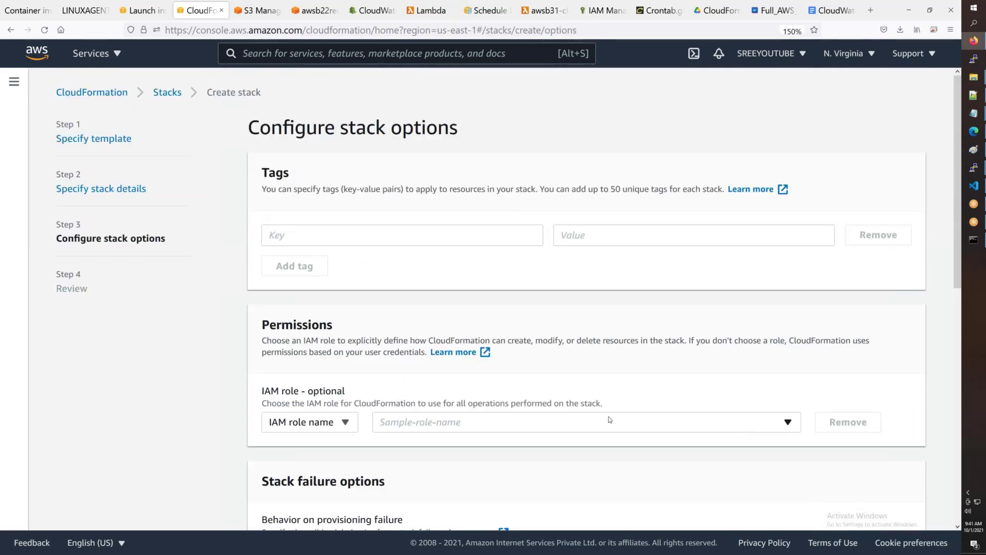
Step: Keep the default stack options and create a change set with nested stacks enabled from the review page
scroll(606, 419, down, 6)
click(896, 509)
scroll(613, 491, down, 6)
scroll(723, 496, down, 10)
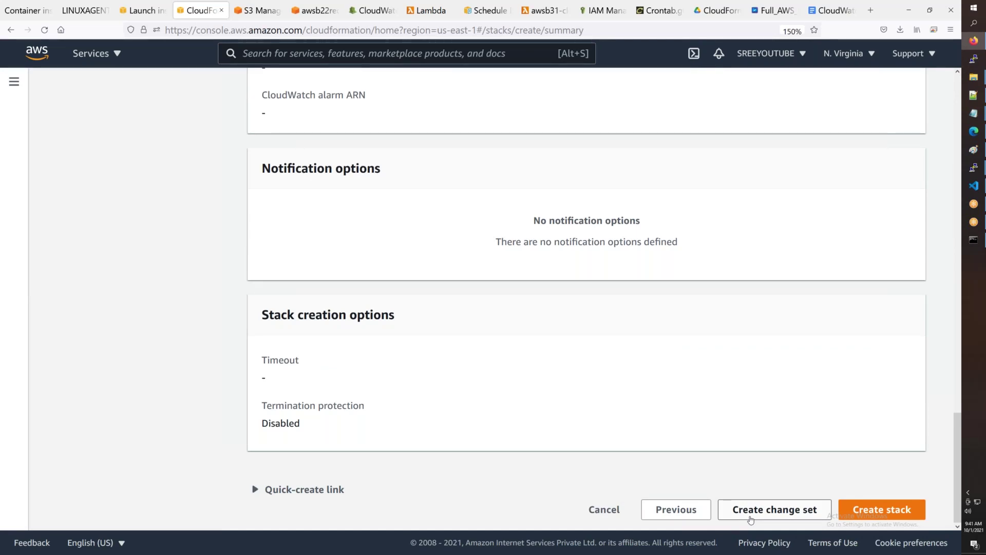
click(750, 514)
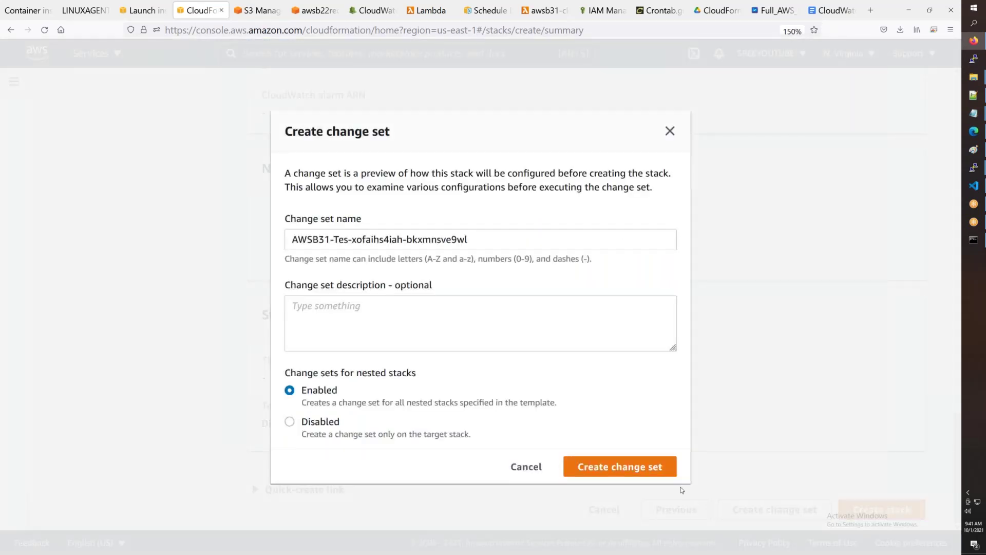
click(623, 467)
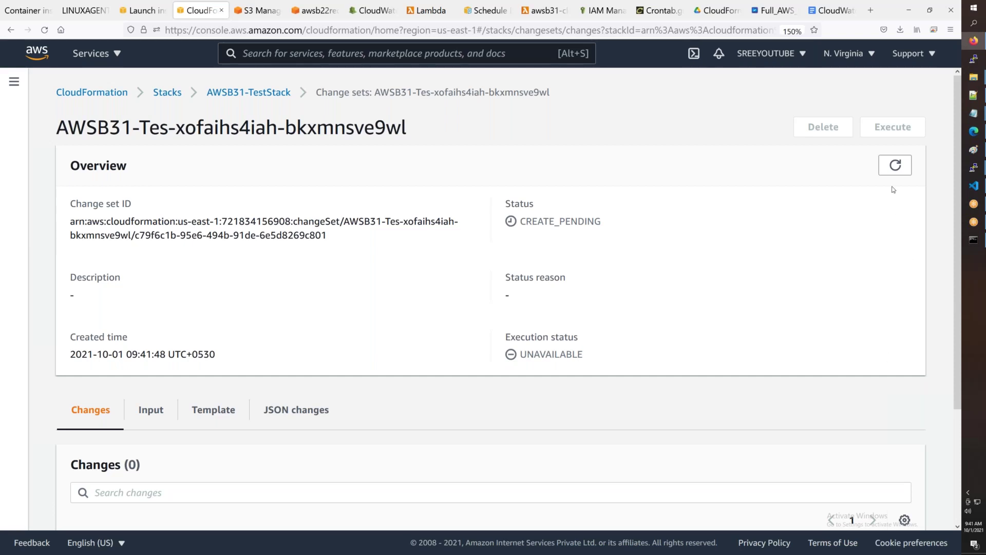
Step: Refresh the change set, review its resource changes and execute it with the option to roll back all stack resources
click(895, 165)
scroll(591, 330, down, 7)
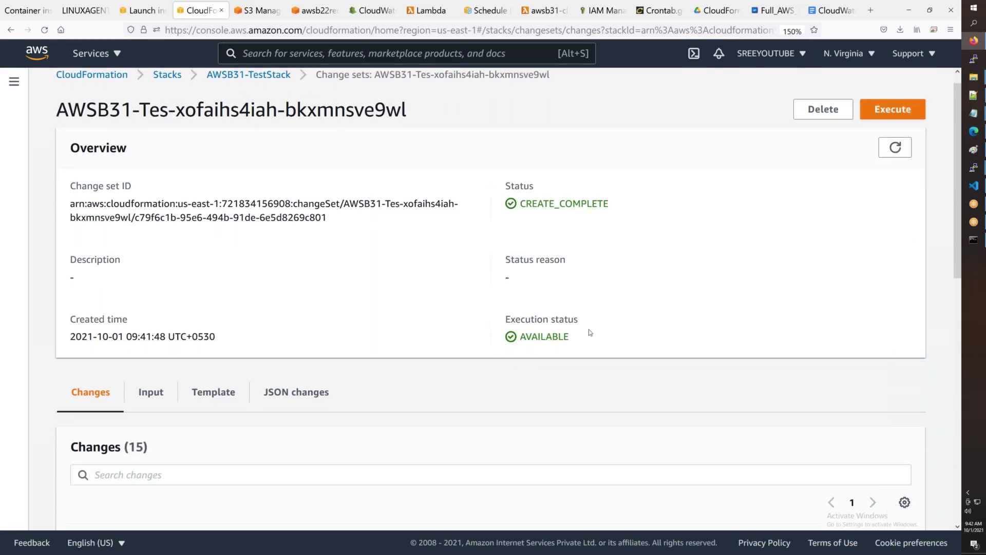
scroll(296, 231, down, 3)
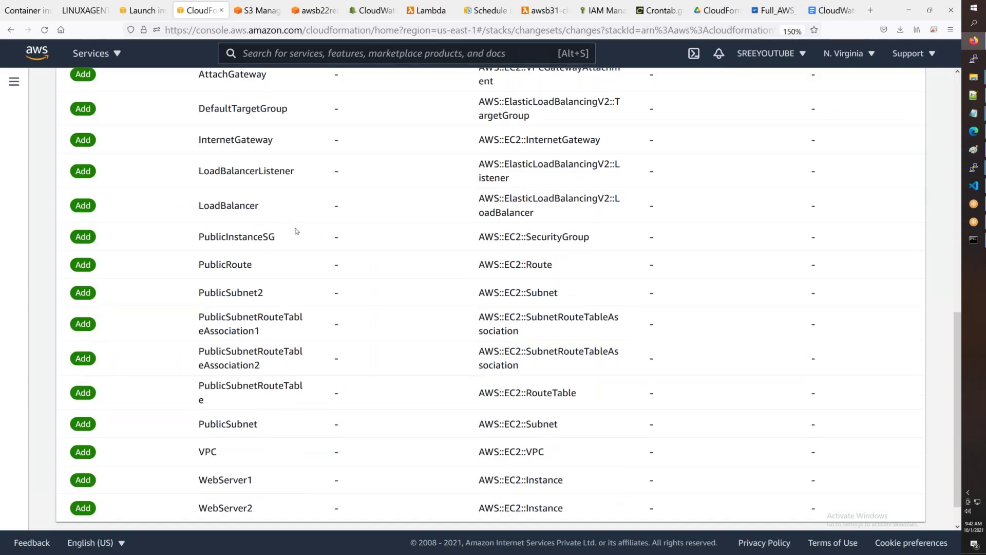
scroll(297, 231, up, 3)
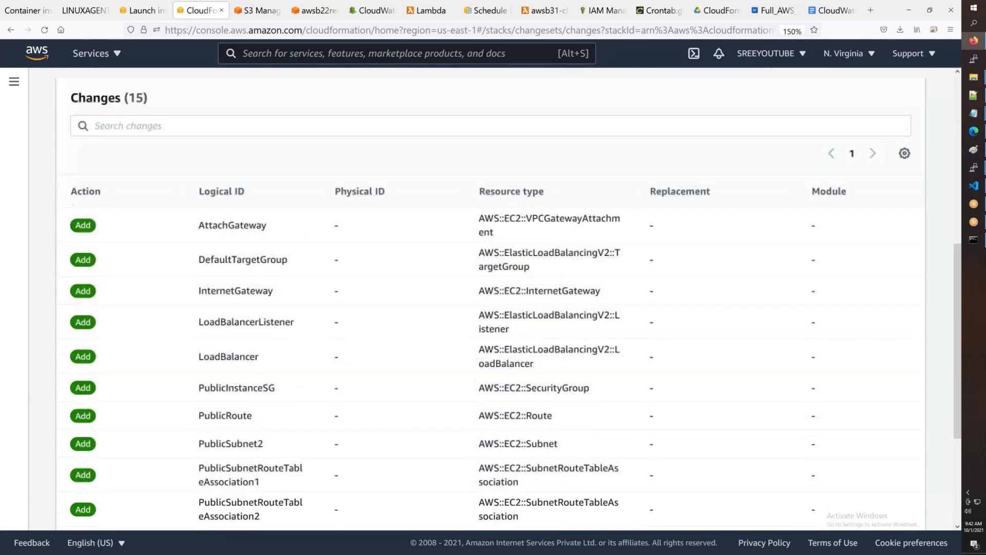
scroll(839, 189, up, 7)
click(892, 127)
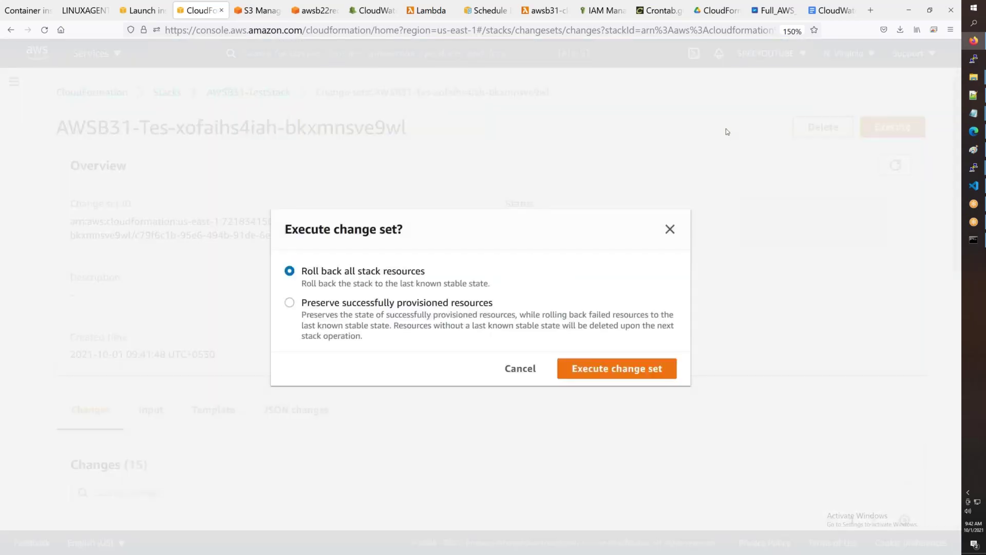
click(617, 368)
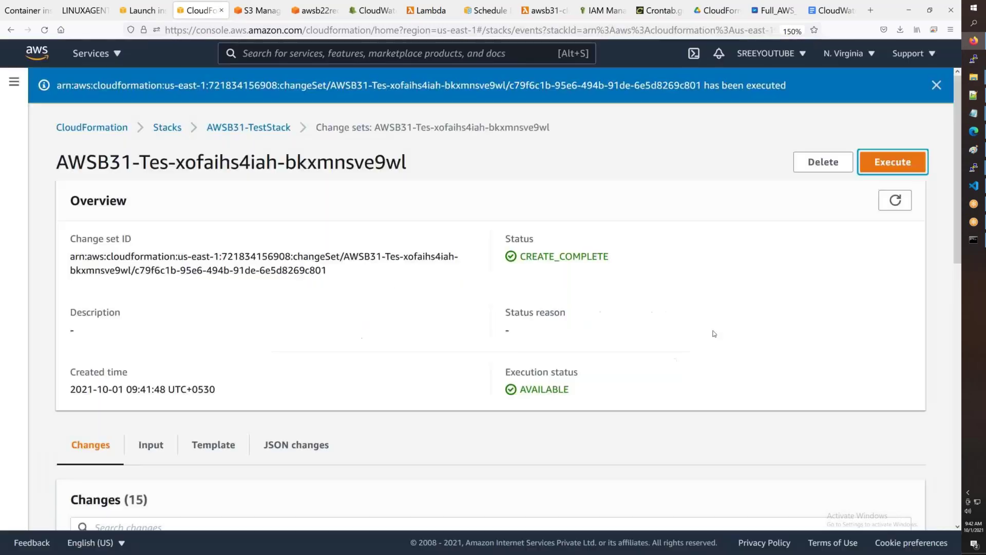
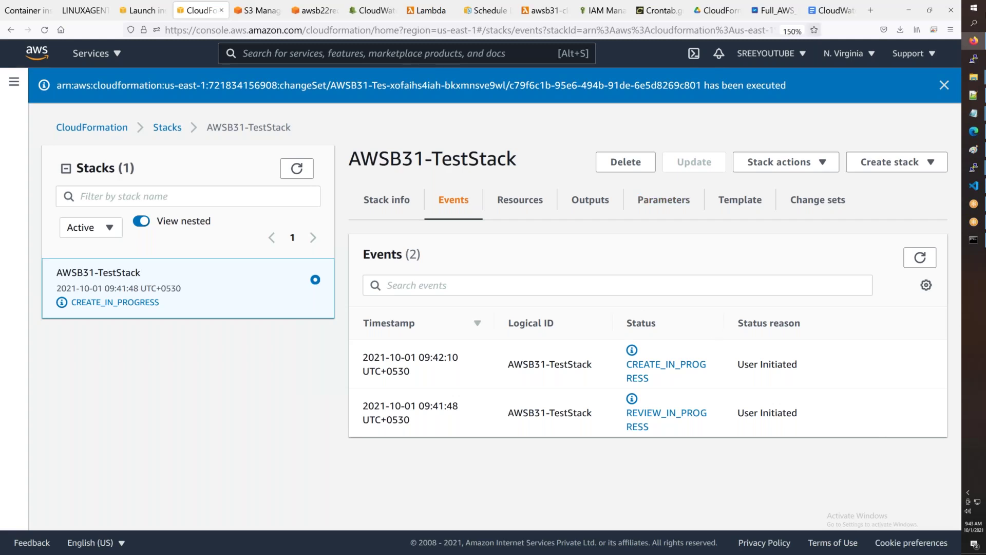
Step: Refresh the AWSB31-TestStack events repeatedly and examine the creation status of its resources
click(920, 258)
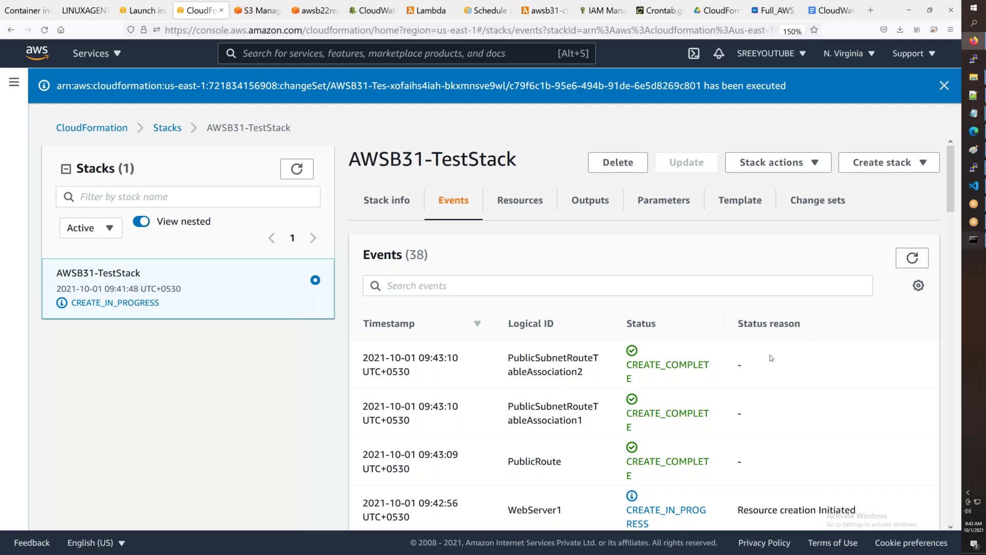
scroll(645, 333, down, 5)
scroll(645, 334, down, 2)
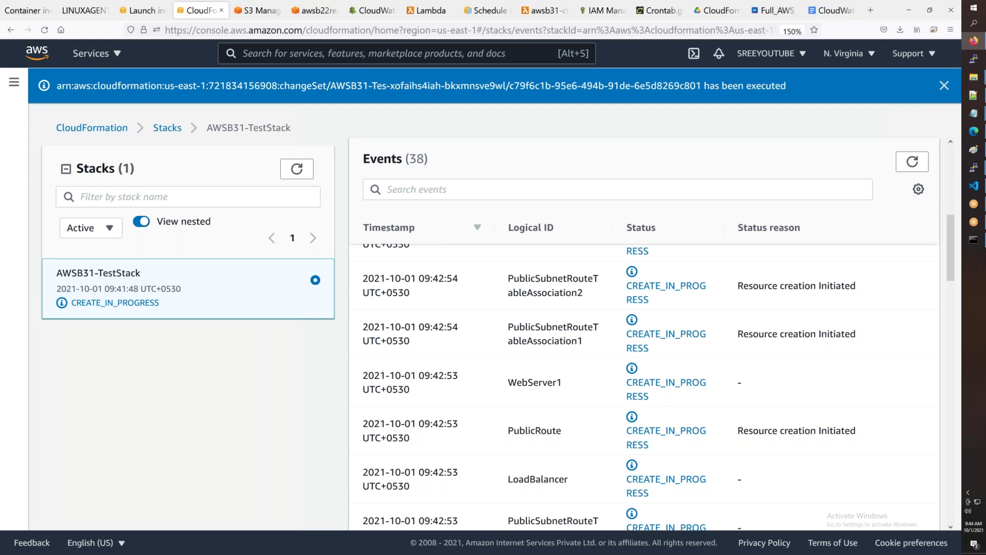
click(912, 161)
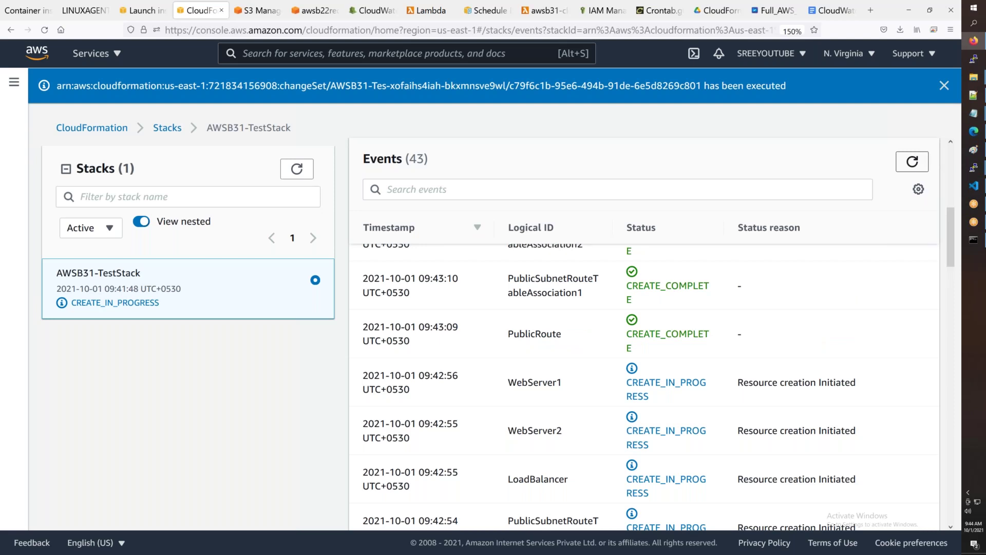
scroll(799, 310, down, 10)
scroll(800, 310, down, 4)
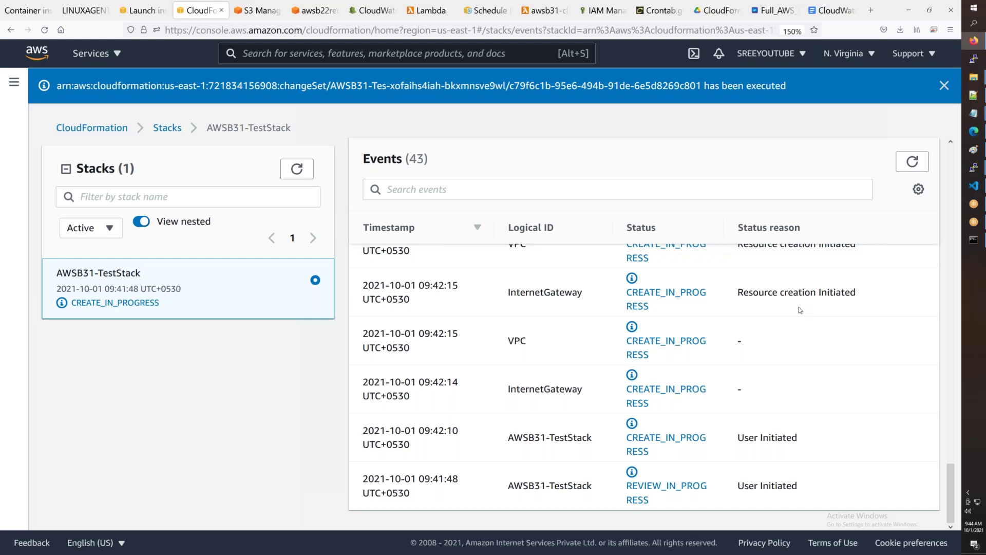
click(912, 161)
click(913, 162)
click(912, 161)
scroll(765, 315, up, 4)
scroll(765, 315, down, 3)
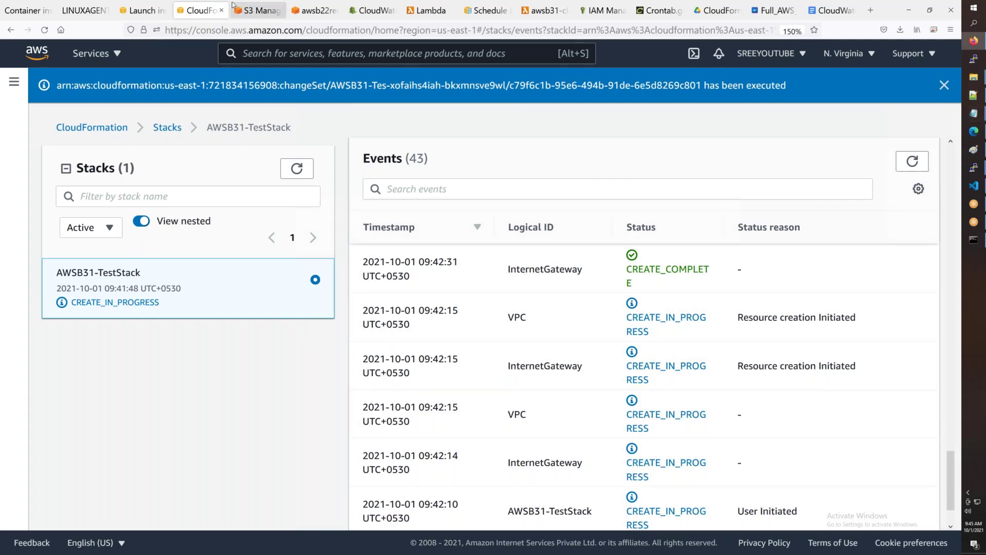
Step: Open the EC2 instances list and check the state of Server-1 and Server-2
click(145, 11)
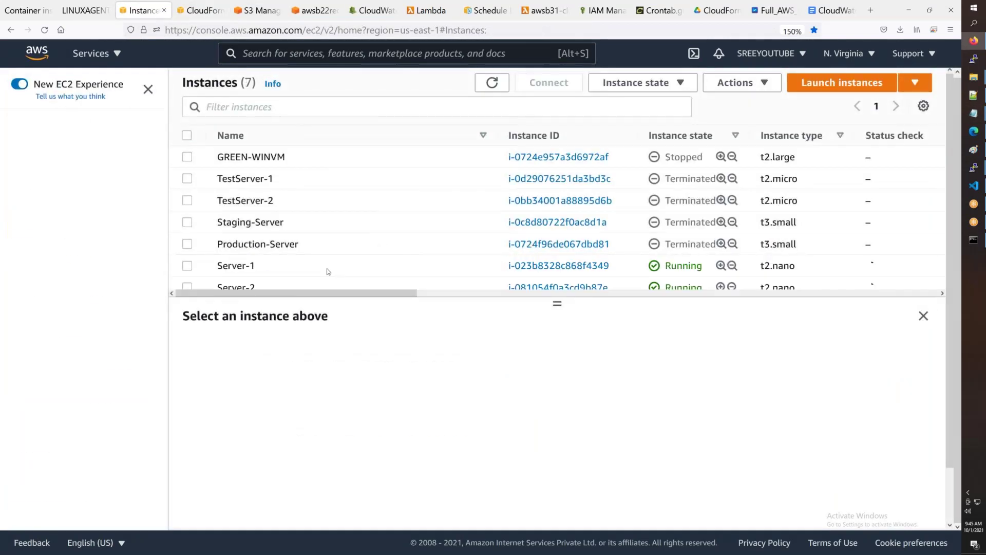
scroll(242, 229, down, 2)
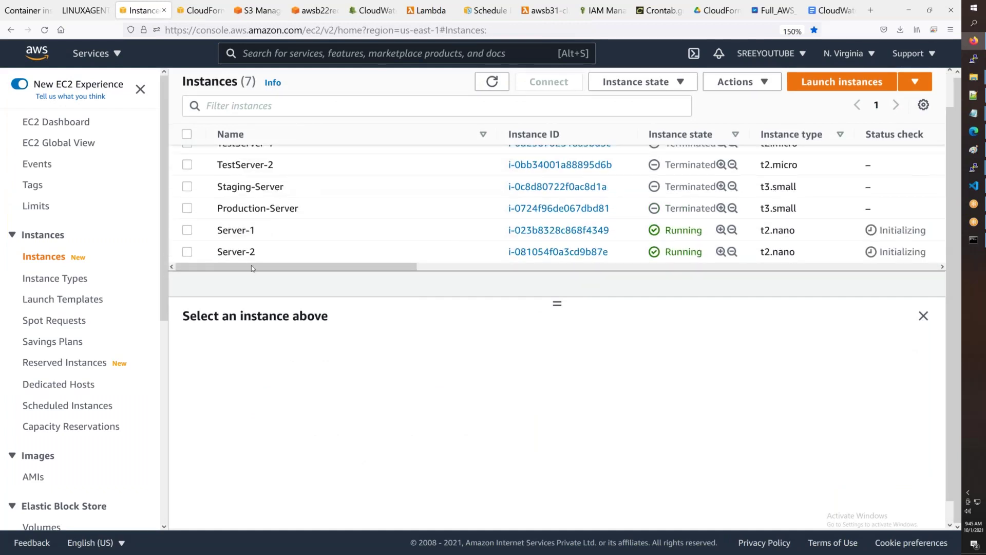
scroll(354, 274, down, 2)
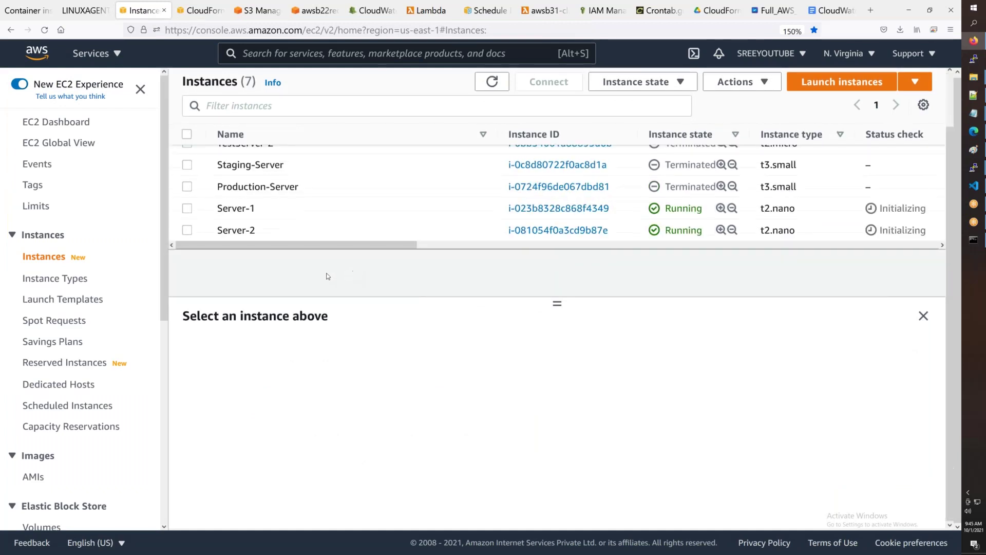
Step: Review the ALB load balancer's listeners and the list of target groups in EC2
scroll(51, 403, down, 4)
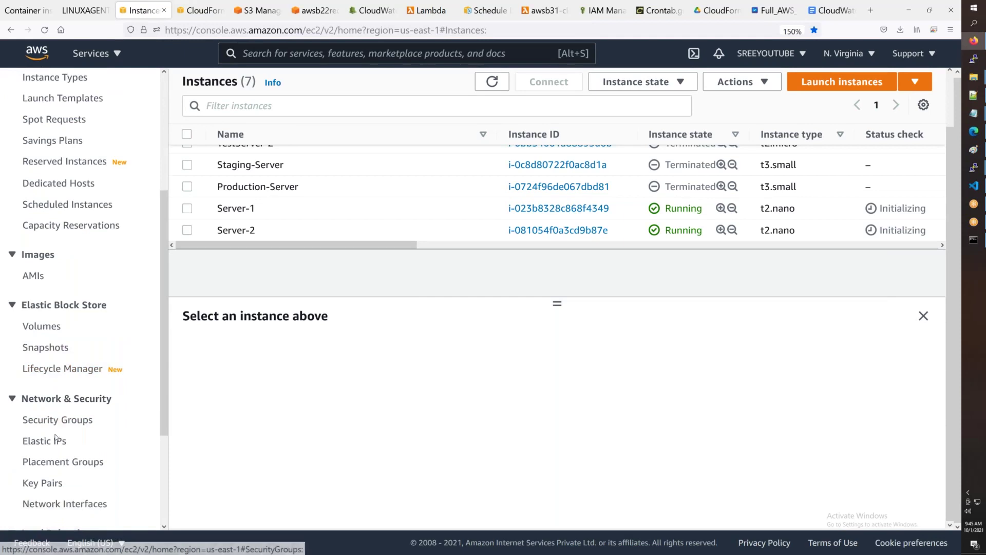
scroll(58, 402, down, 3)
click(89, 405)
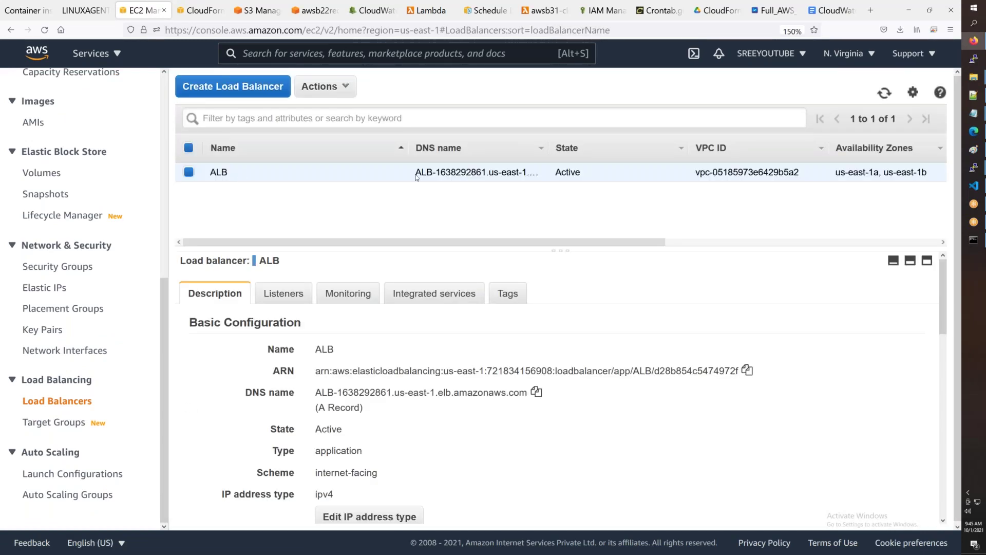
click(280, 302)
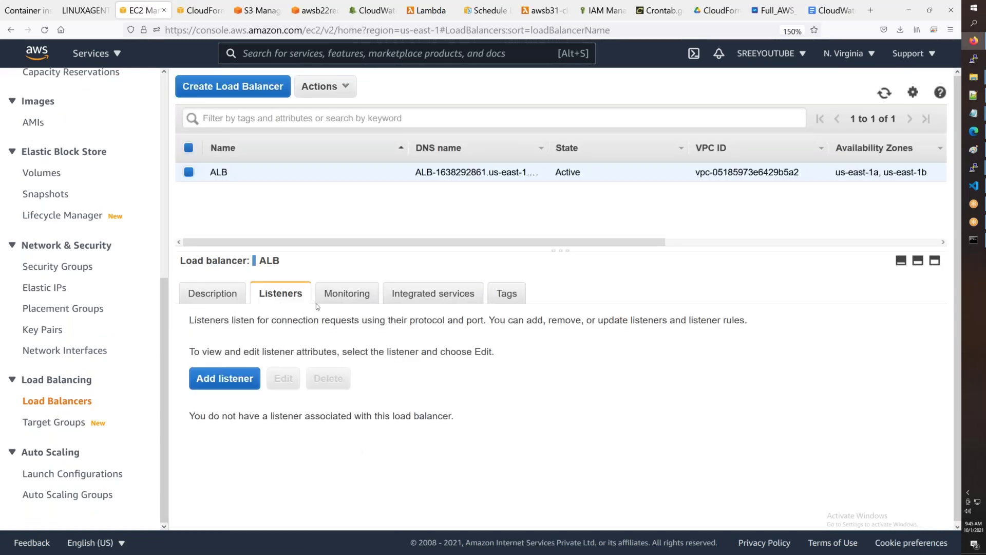
click(71, 422)
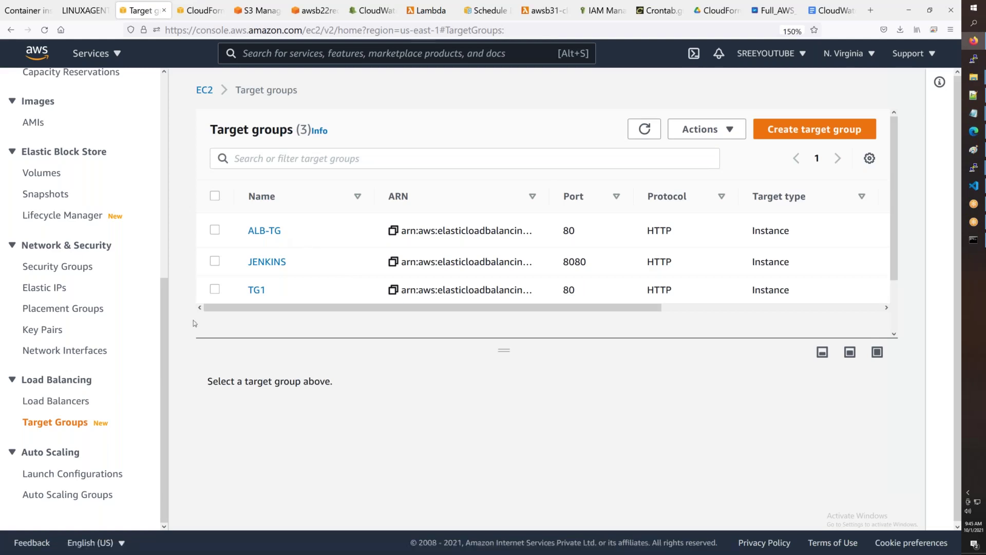
click(56, 400)
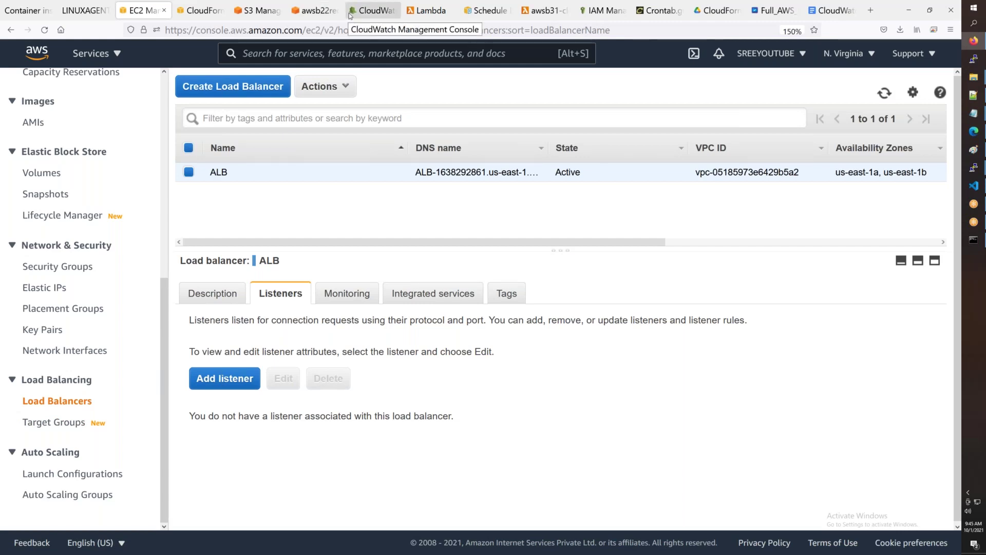
Step: Return to the AWSB31-TestStack events and read through the full event history
click(196, 12)
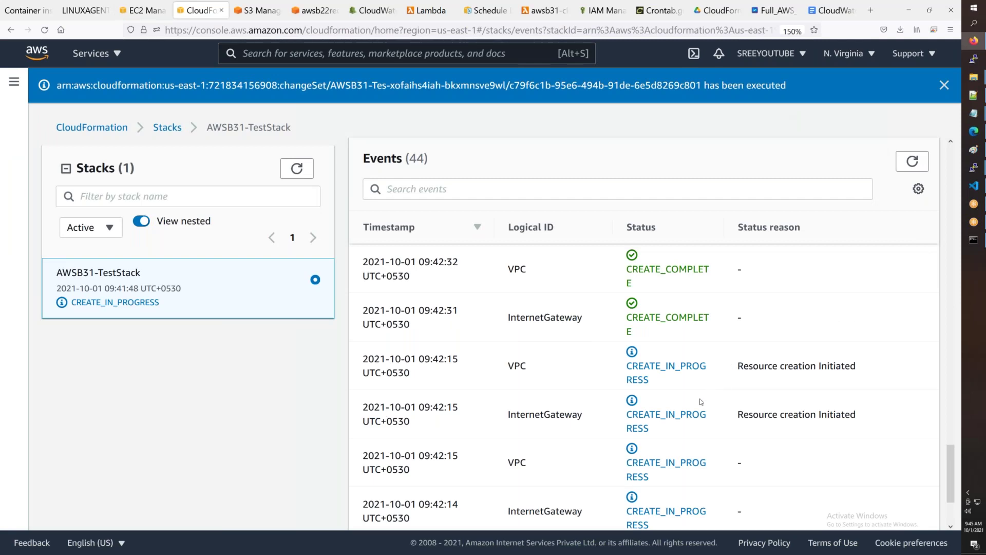
scroll(702, 401, down, 3)
scroll(698, 398, up, 6)
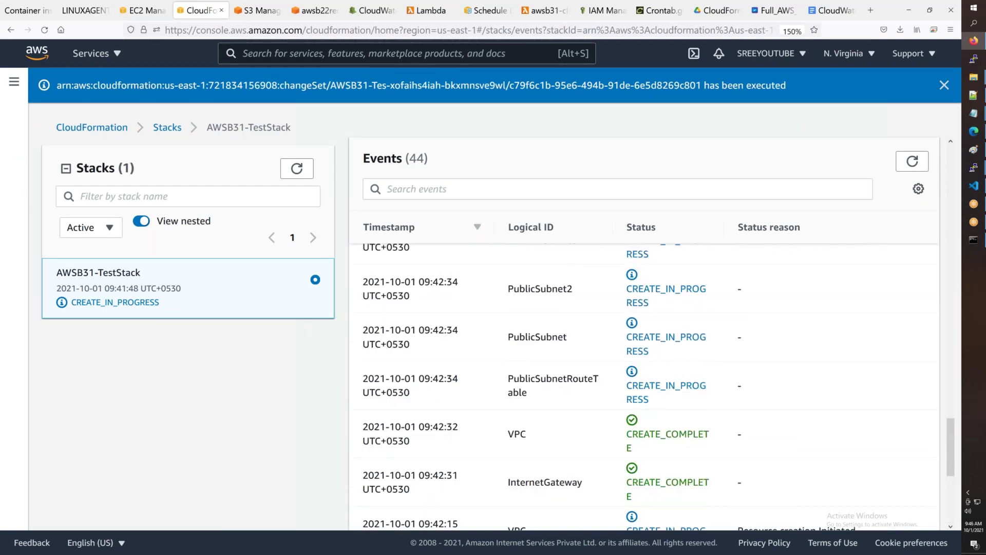
scroll(656, 395, up, 8)
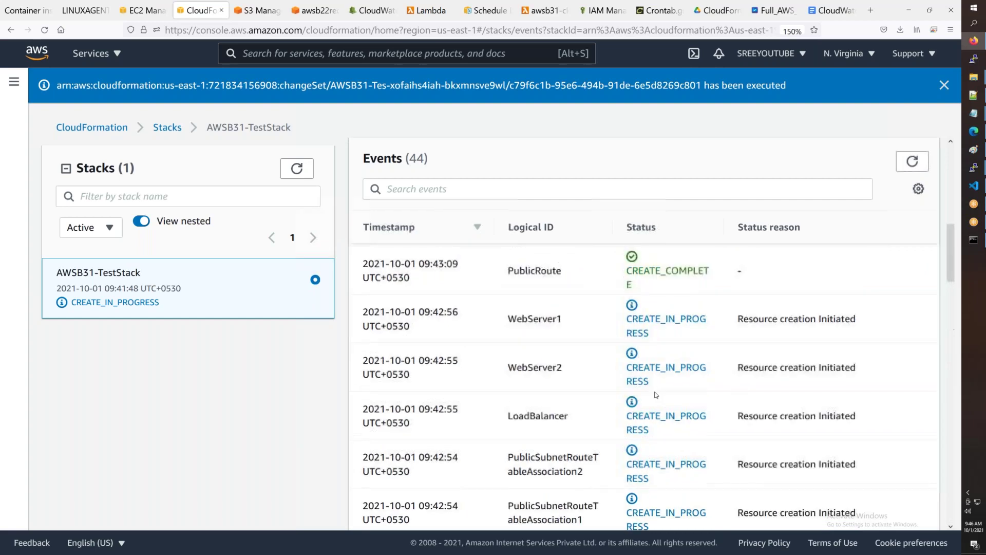
scroll(656, 395, up, 5)
scroll(668, 398, down, 4)
scroll(667, 398, down, 10)
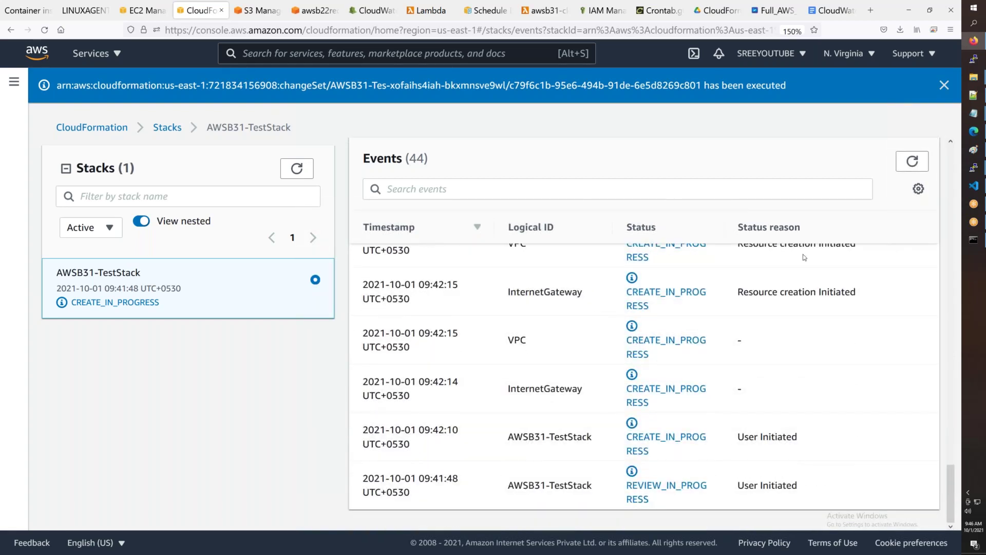
Step: Refresh the stack events until creation finishes, and look over the WebServer1 user data in cloudformation.json in Visual Studio Code
click(912, 162)
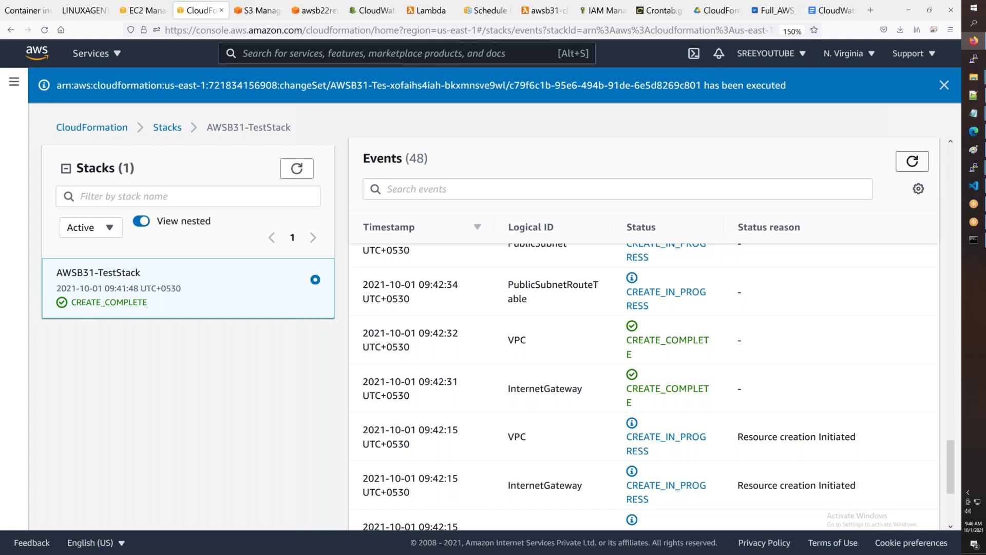
click(912, 162)
scroll(683, 357, down, 4)
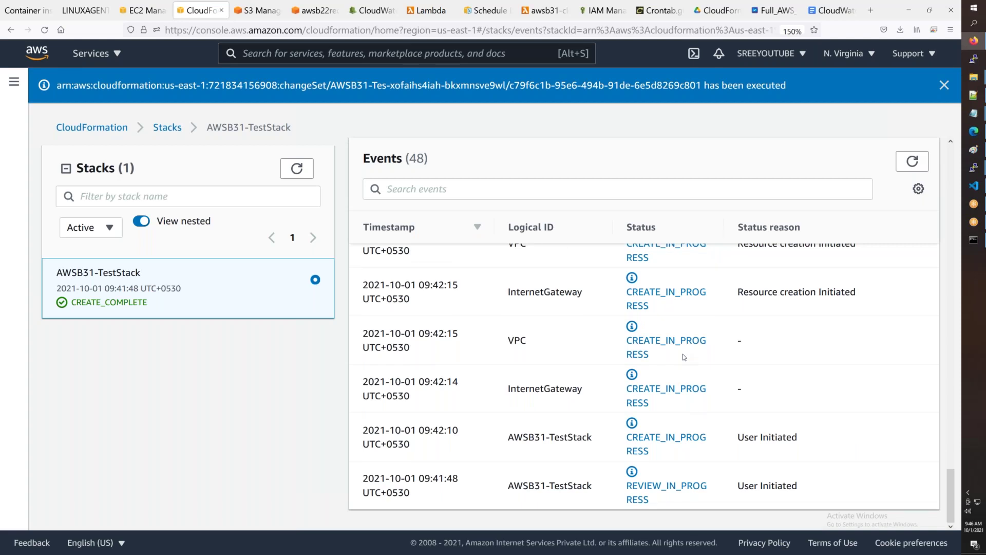
click(913, 161)
click(974, 186)
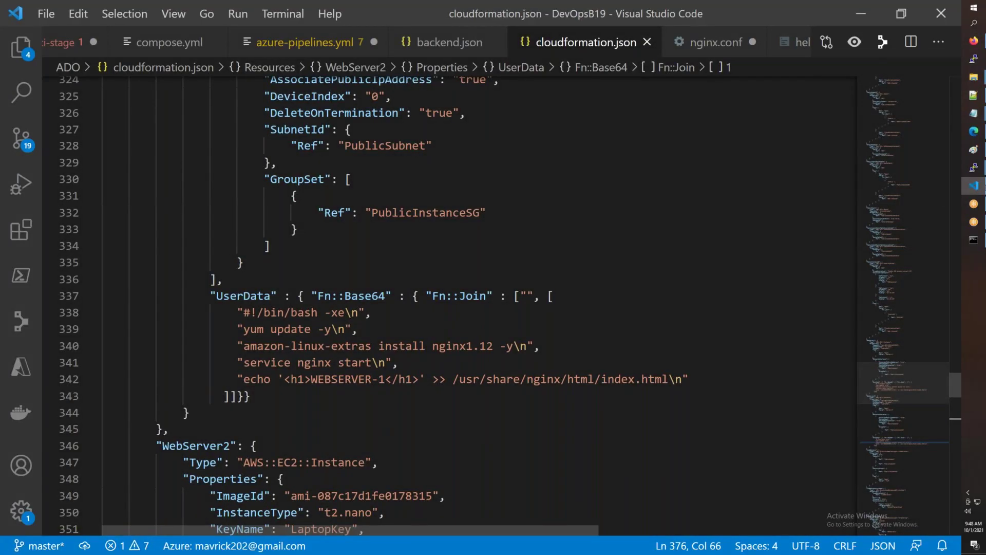
click(979, 190)
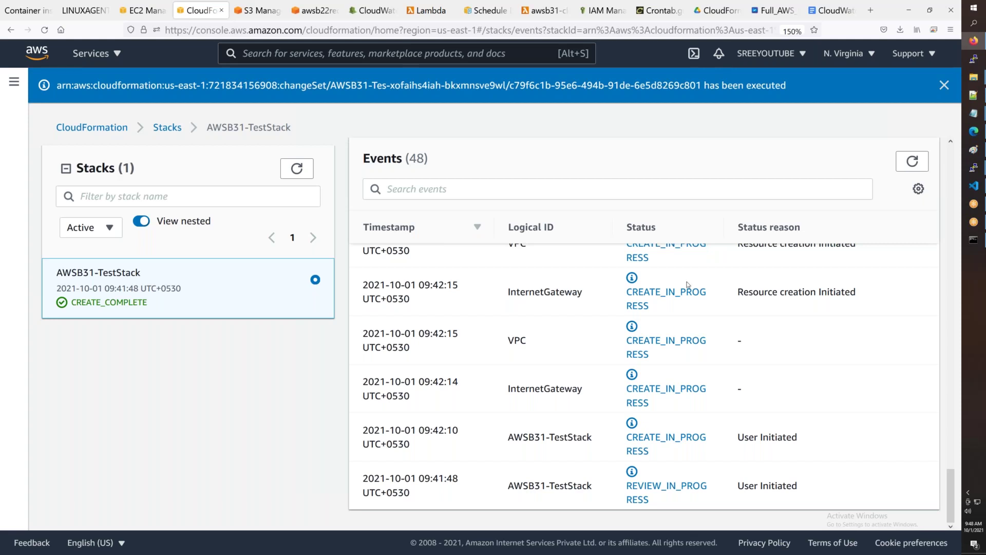
Step: Copy the ALB load balancer's DNS name from its description and open it in a new browser tab
click(143, 10)
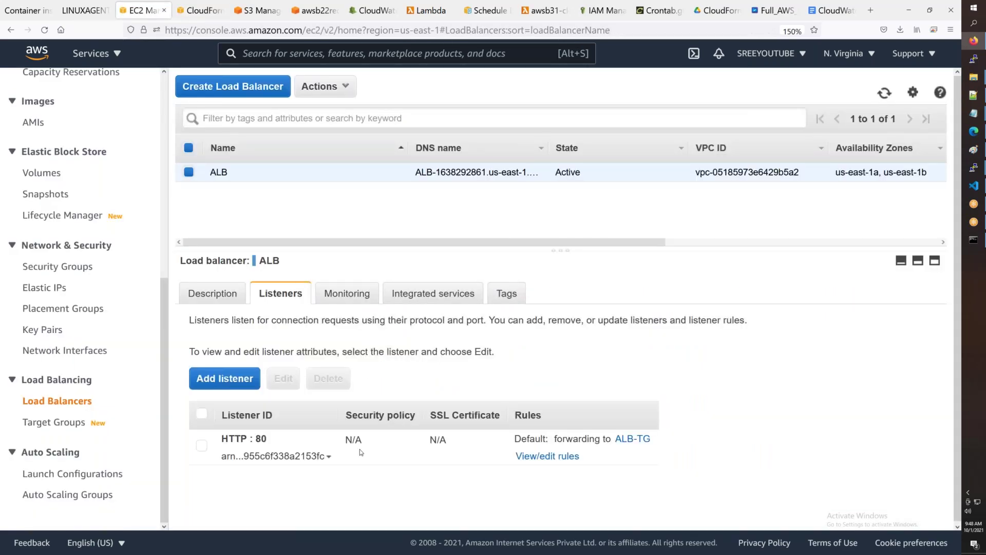
click(212, 293)
click(538, 391)
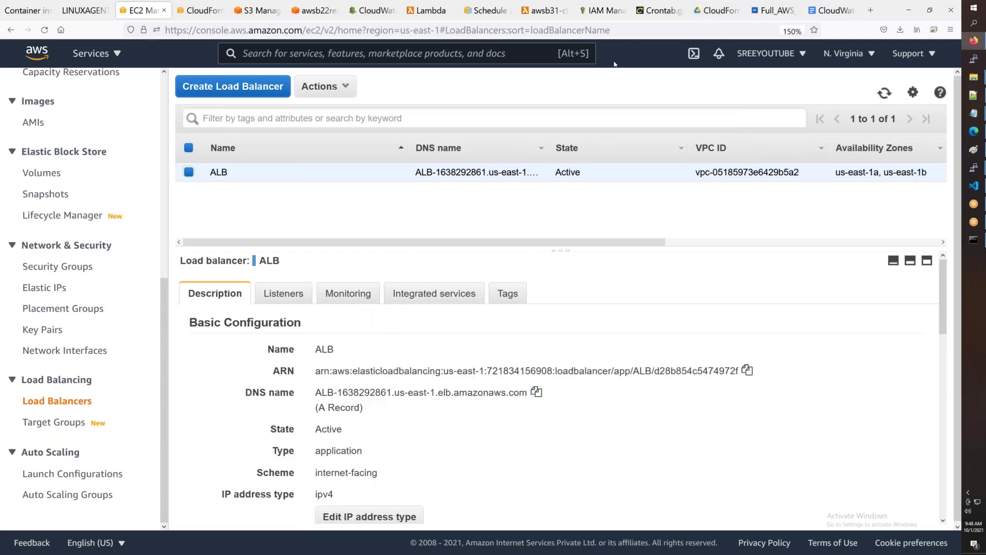
key(ctrl+t)
key(ctrl+v)
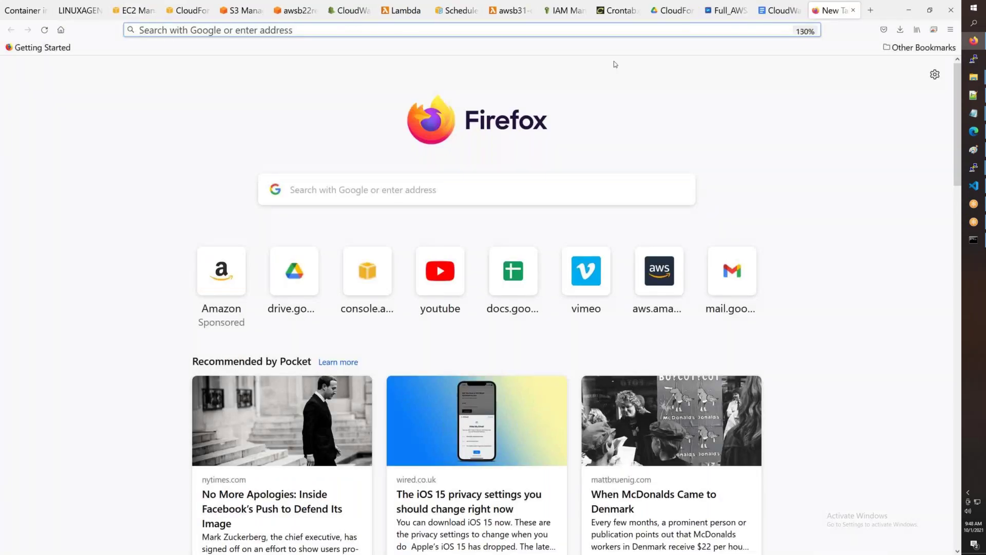
key(Return)
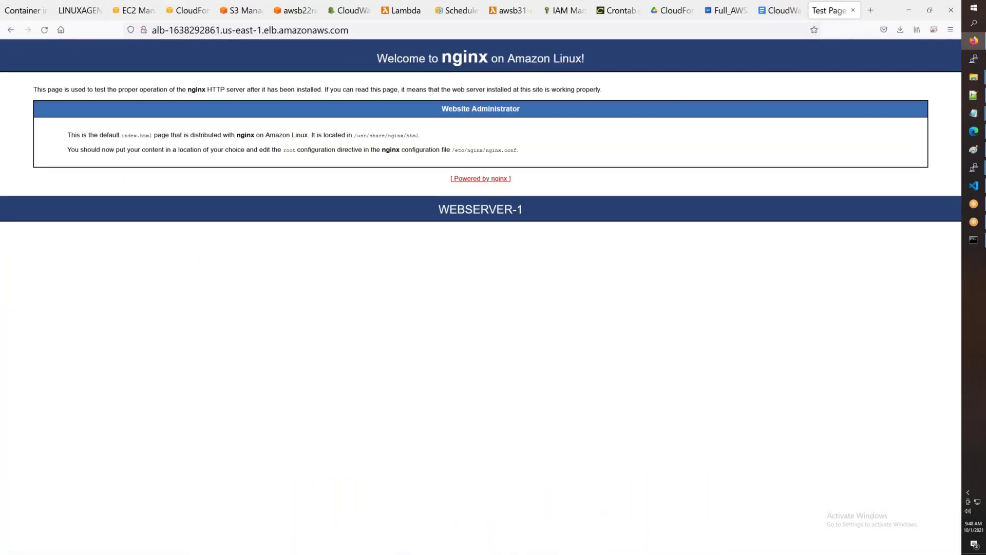
Step: Reload the load balancer's nginx page several times to see which web server responds
click(48, 32)
click(48, 32)
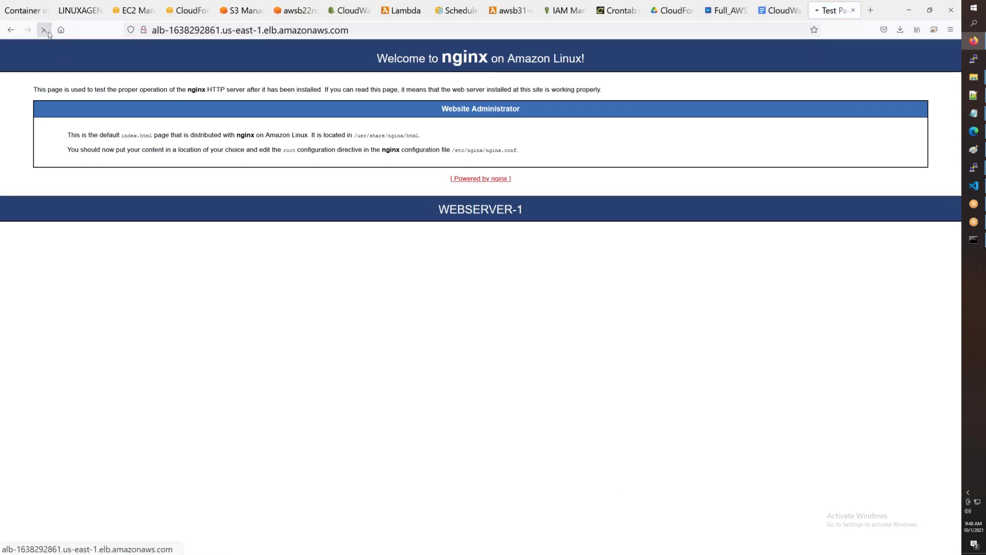
click(49, 32)
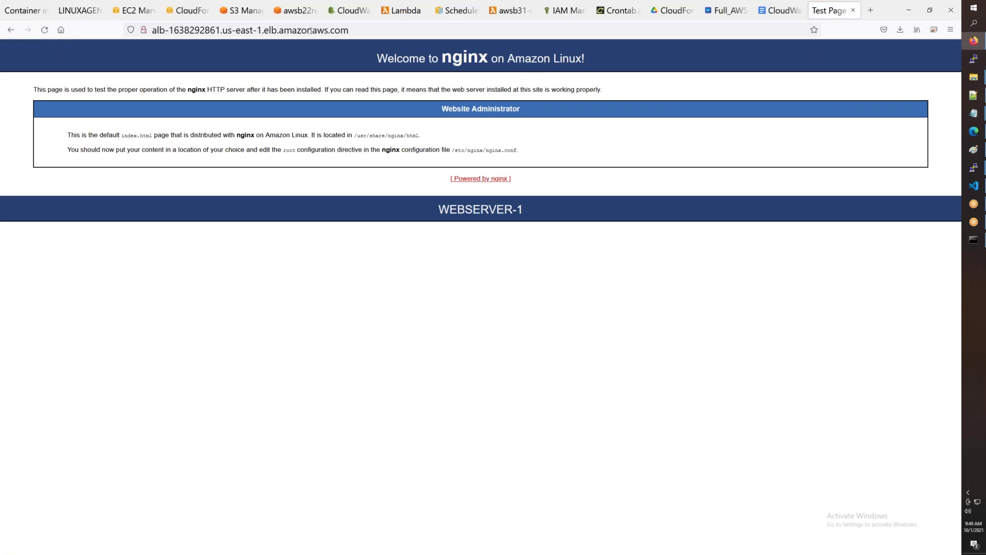
click(362, 29)
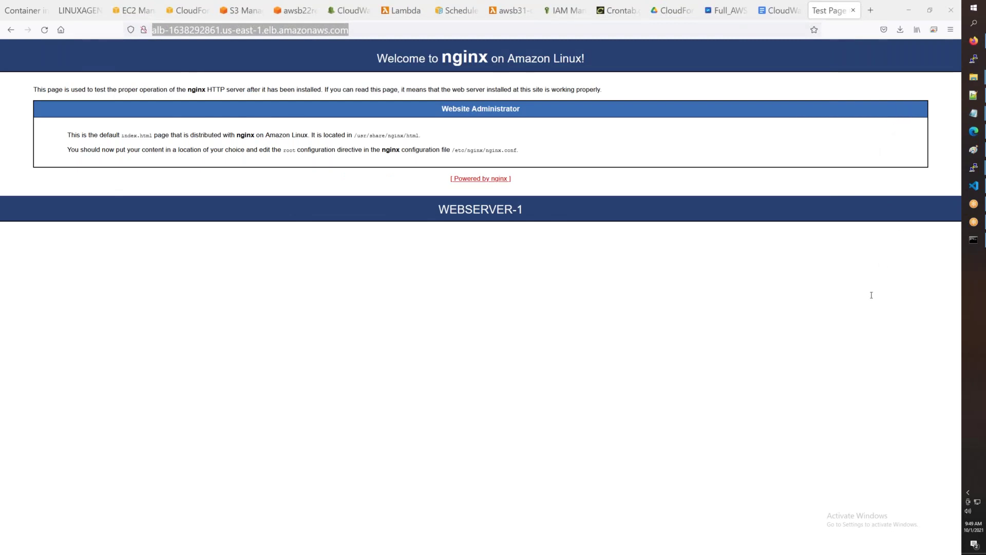
click(665, 339)
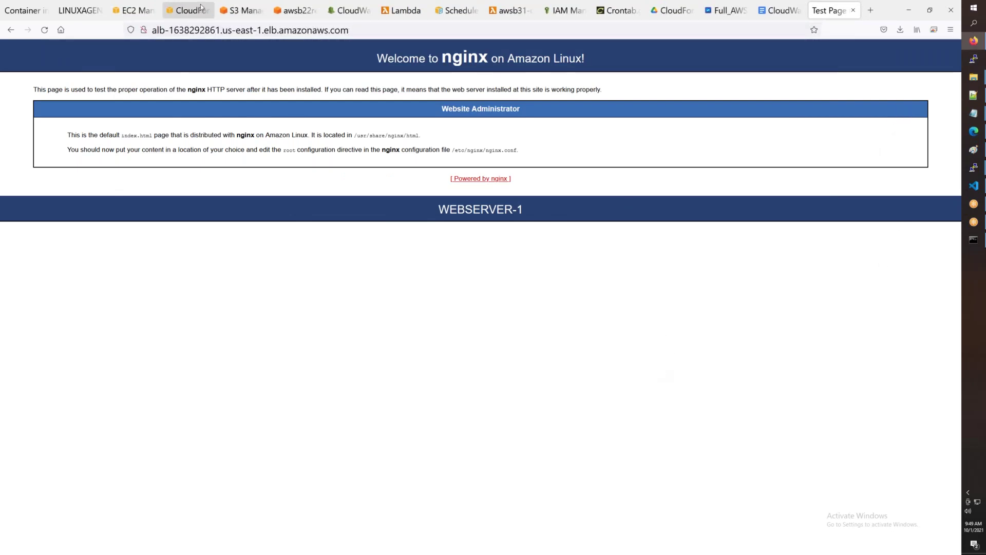
Step: Open the resources list of AWSB31-TestStack and review all resources the stack created
click(186, 14)
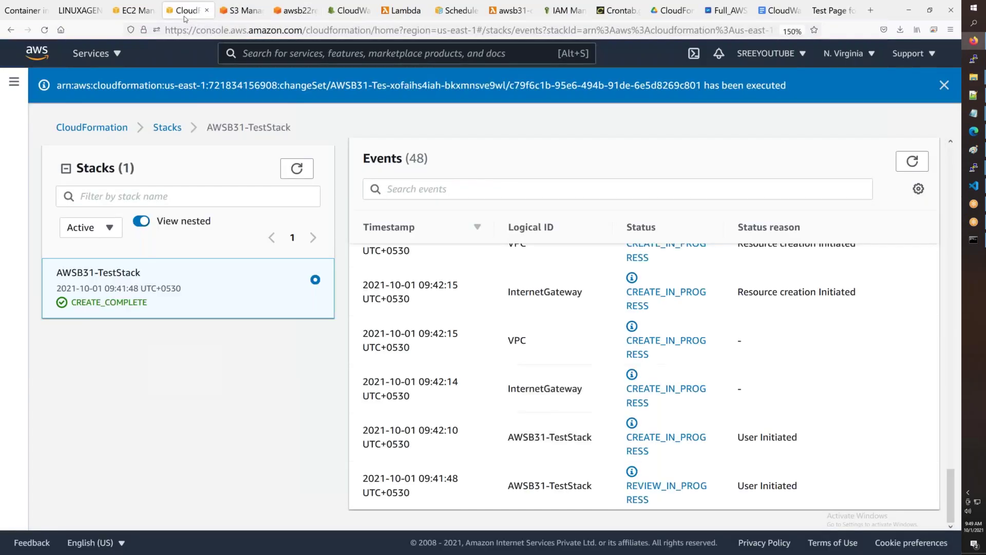
scroll(576, 344, up, 10)
scroll(577, 343, up, 10)
click(519, 200)
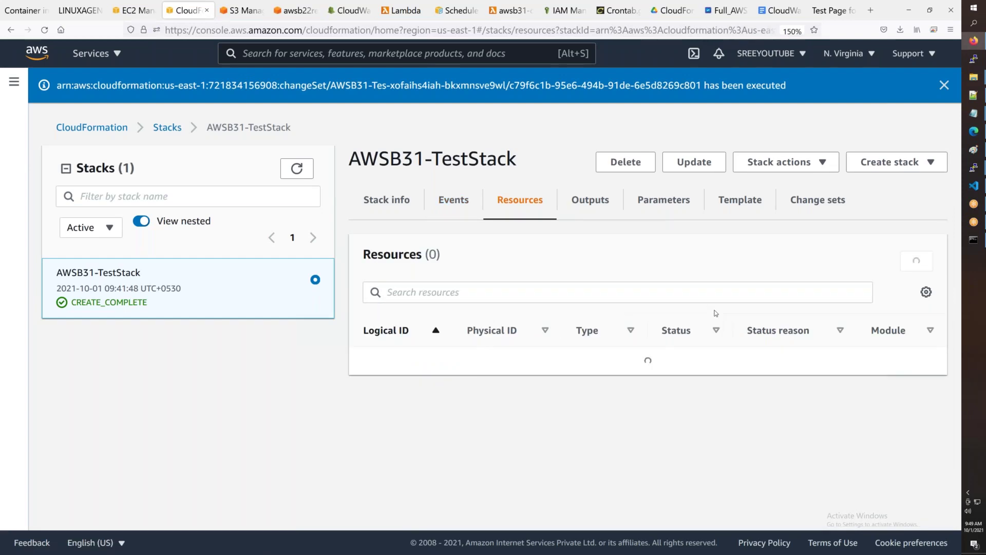
scroll(715, 312, down, 2)
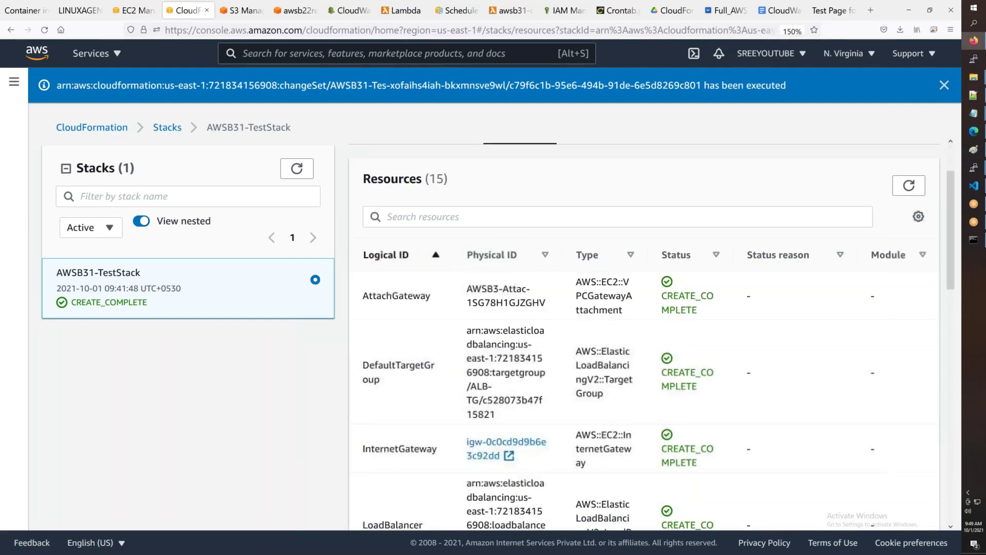
scroll(643, 386, down, 10)
scroll(644, 385, down, 3)
Step: Delete the AWSB31-TestStack stack and confirm the deletion
scroll(643, 385, up, 12)
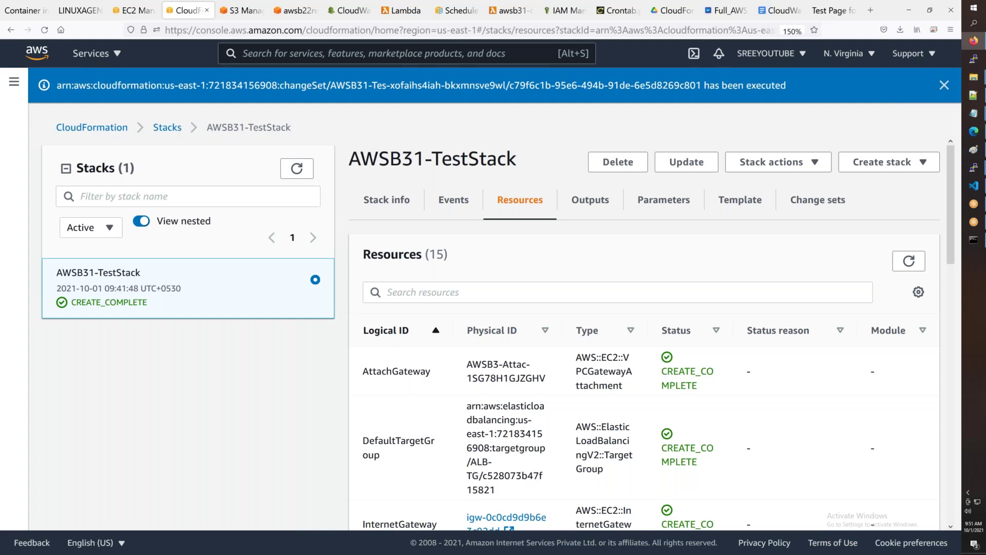
click(598, 161)
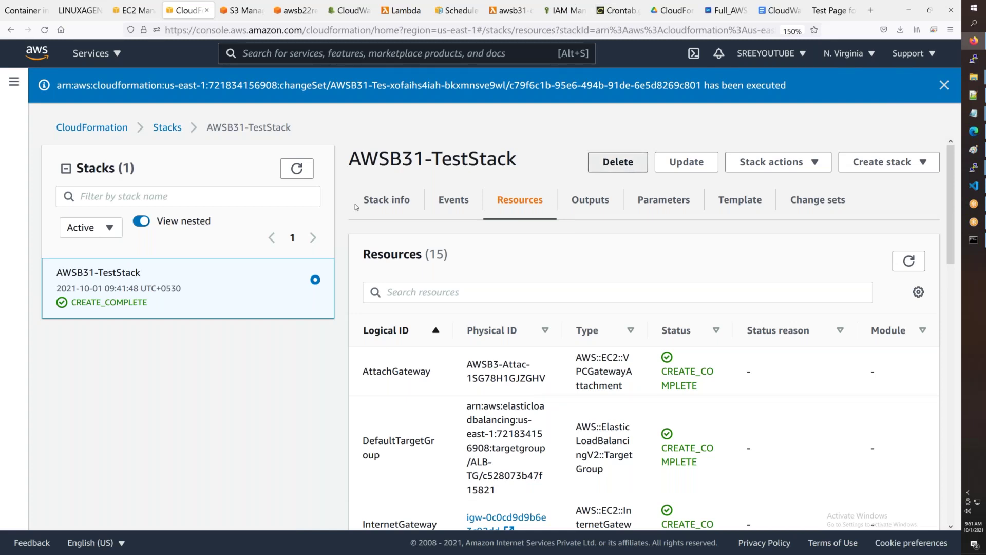
click(626, 348)
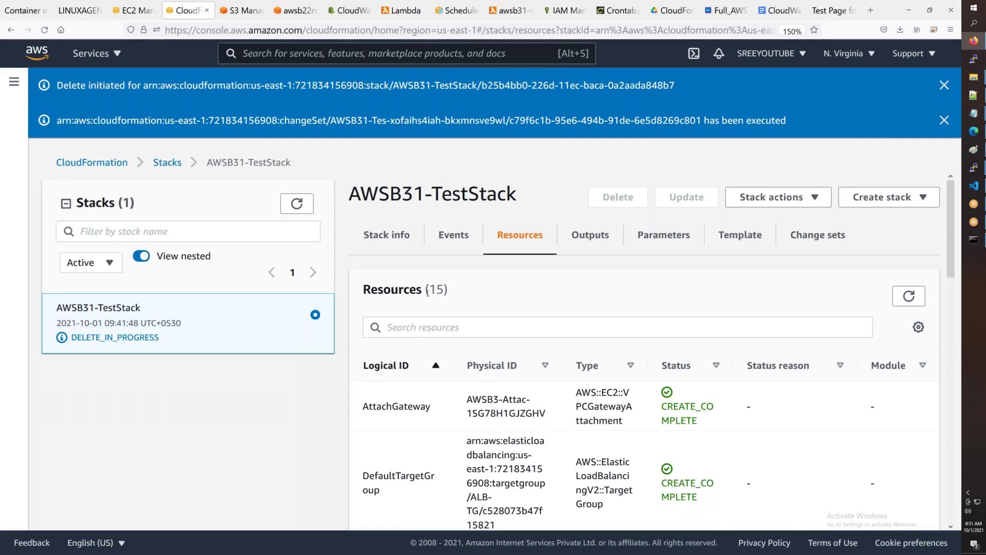
Step: Copy all of cloudformation.json from Visual Studio Code into the Full_AWS_Infra_Deployme file in the online notepad and save it
click(981, 185)
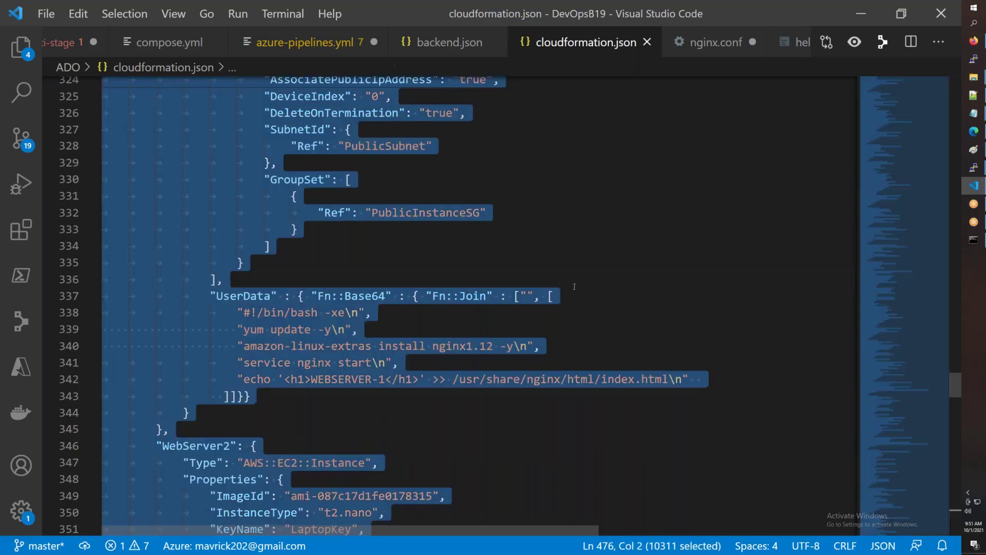
click(973, 41)
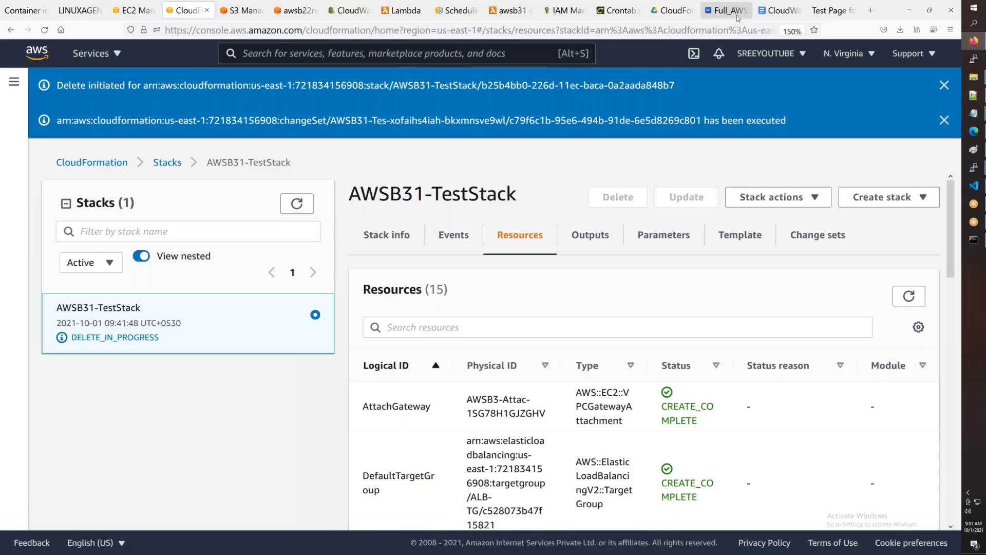
click(768, 11)
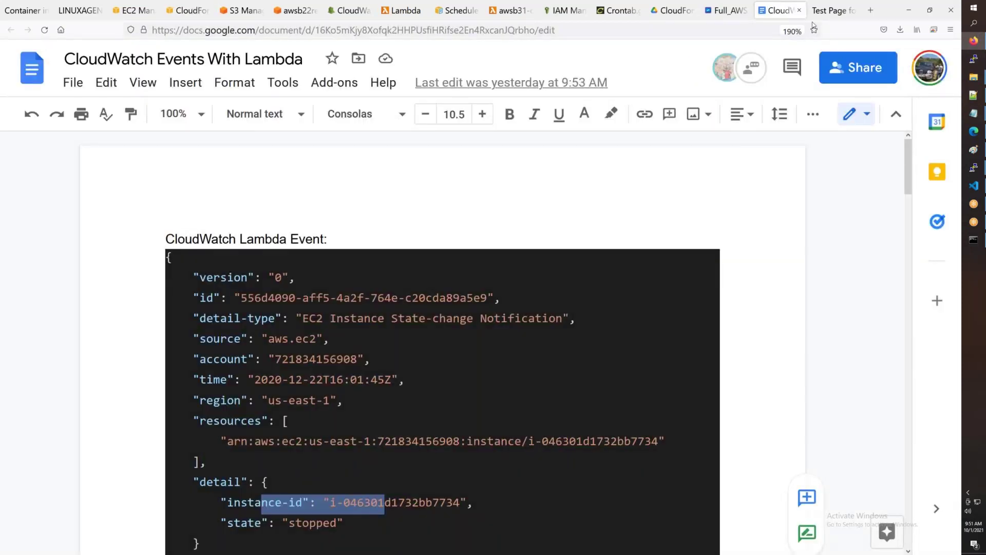
click(726, 12)
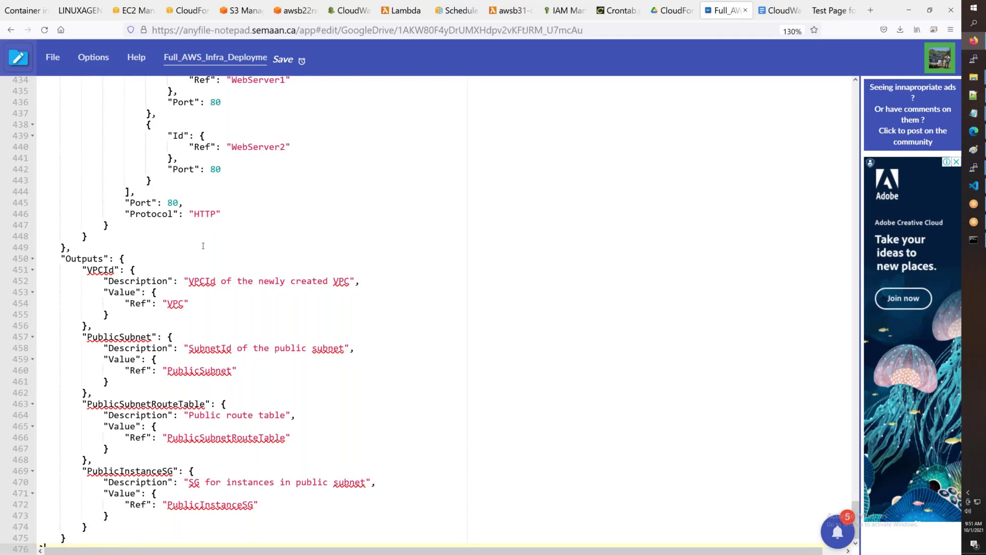
scroll(517, 191, up, 20)
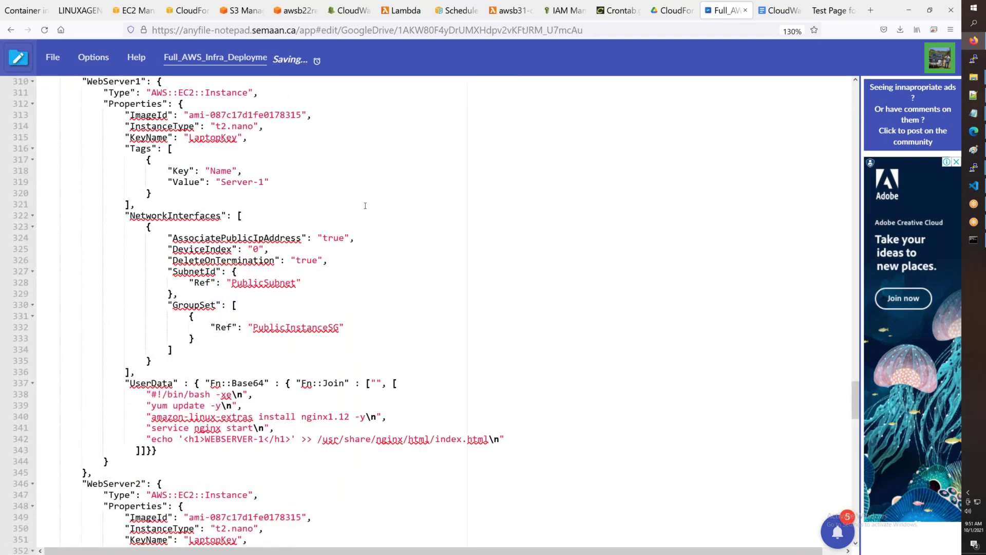
Step: Review the saved template from its beginning, and close the browser tabs between Lambda and the nginx test page
scroll(365, 206, up, 20)
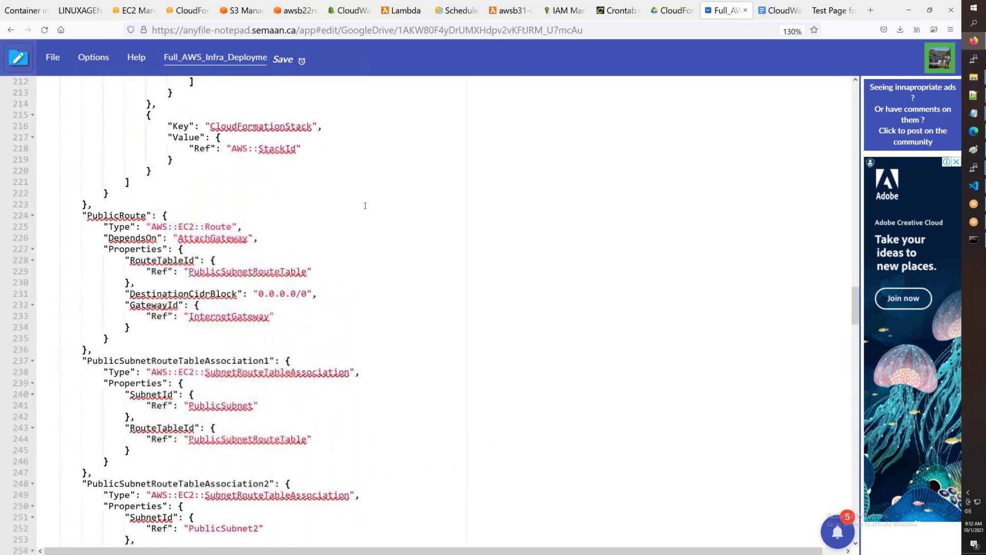
scroll(365, 206, up, 15)
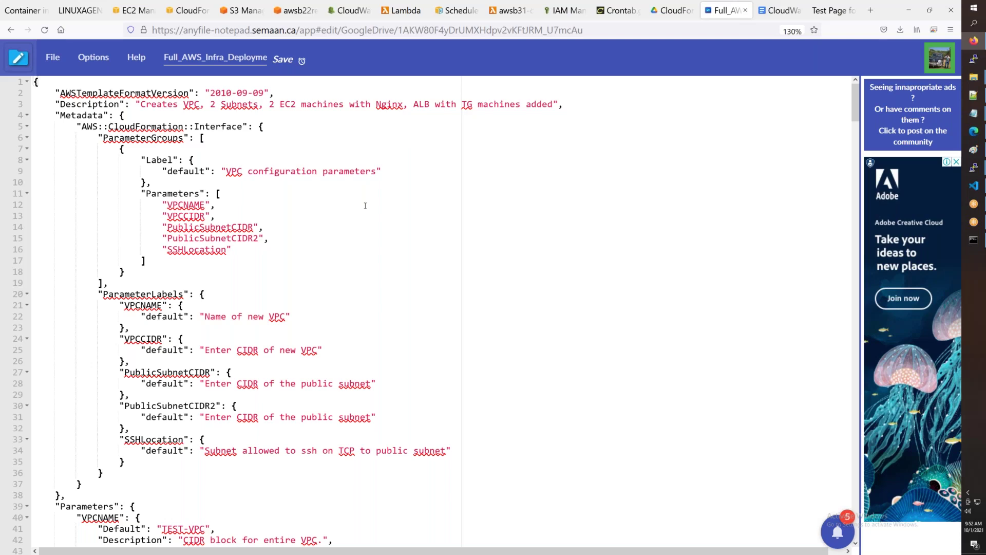
click(469, 14)
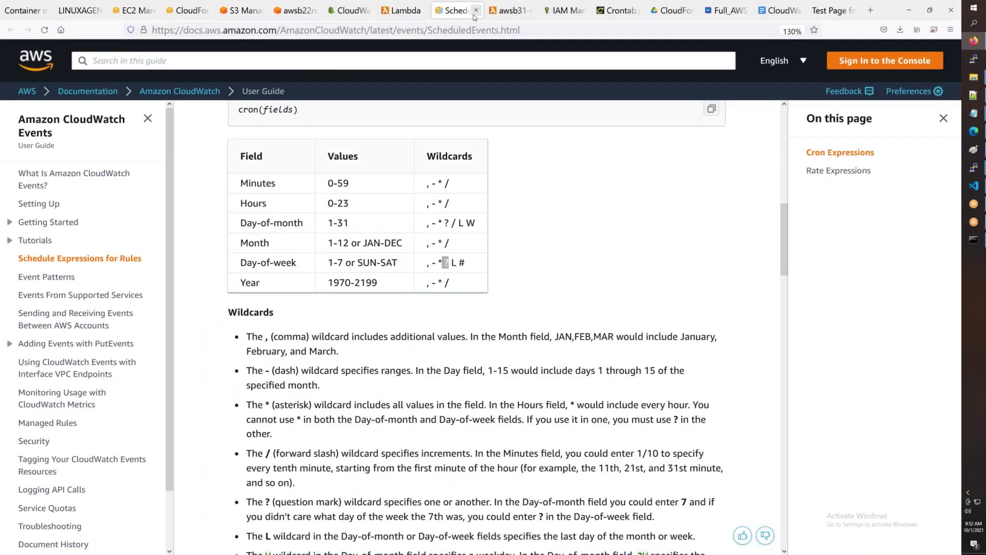
click(472, 15)
click(472, 15)
click(471, 14)
click(471, 15)
click(472, 15)
middle_click(474, 17)
middle_click(474, 17)
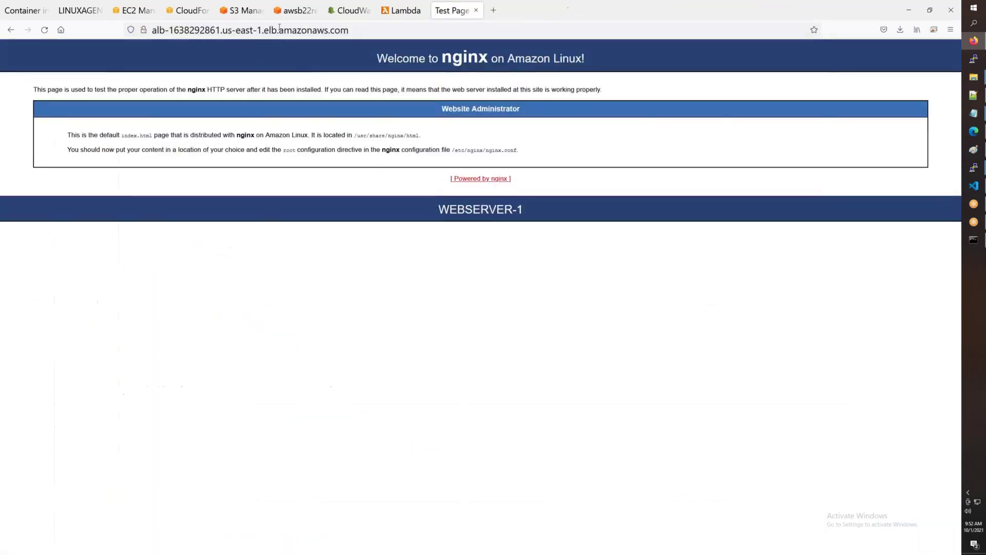
Step: Search Google for "cloudformation template anatomy" and open the AWS CloudFormation Template anatomy documentation in a separate tab
click(280, 30)
text(goo)
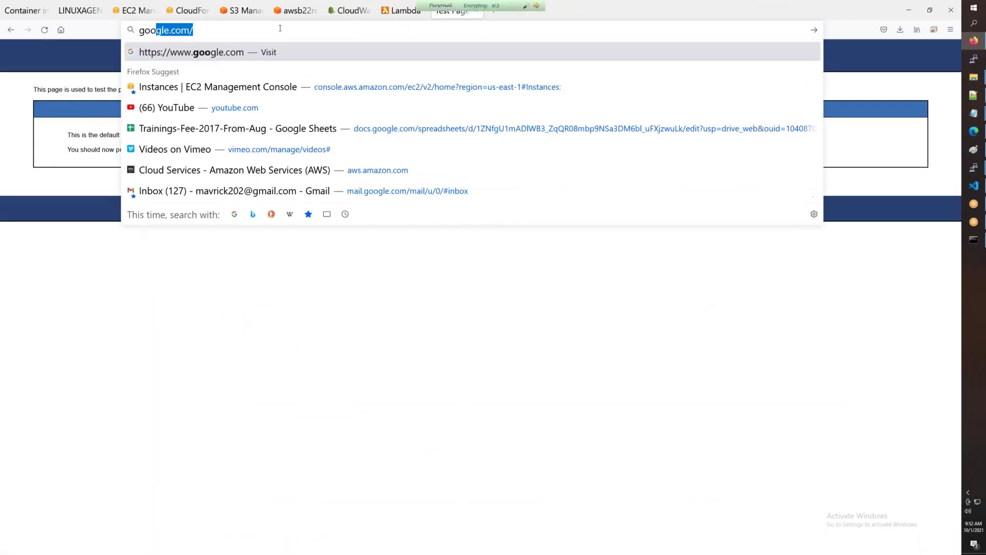
key(Return)
text(cl)
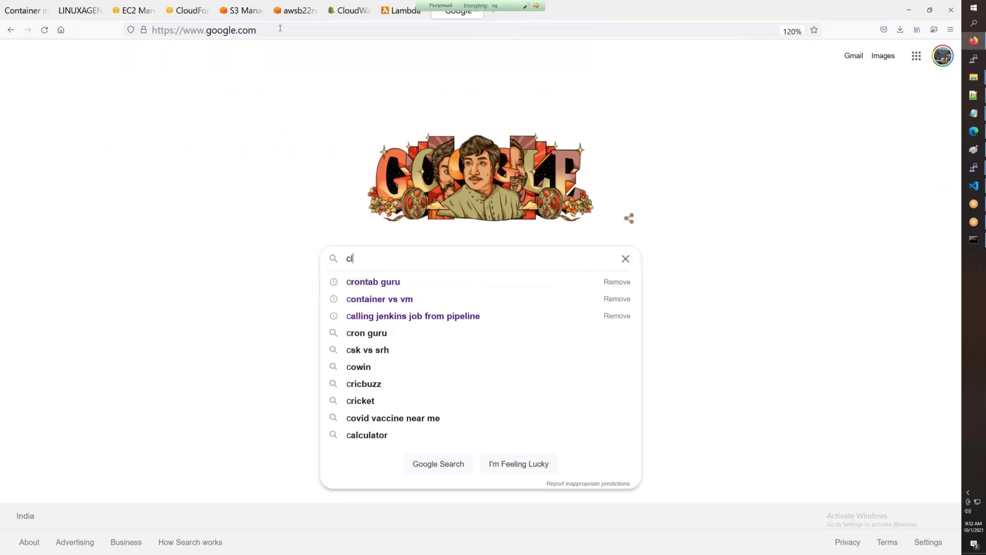
text(oudformation)
key(Down)
key(Return)
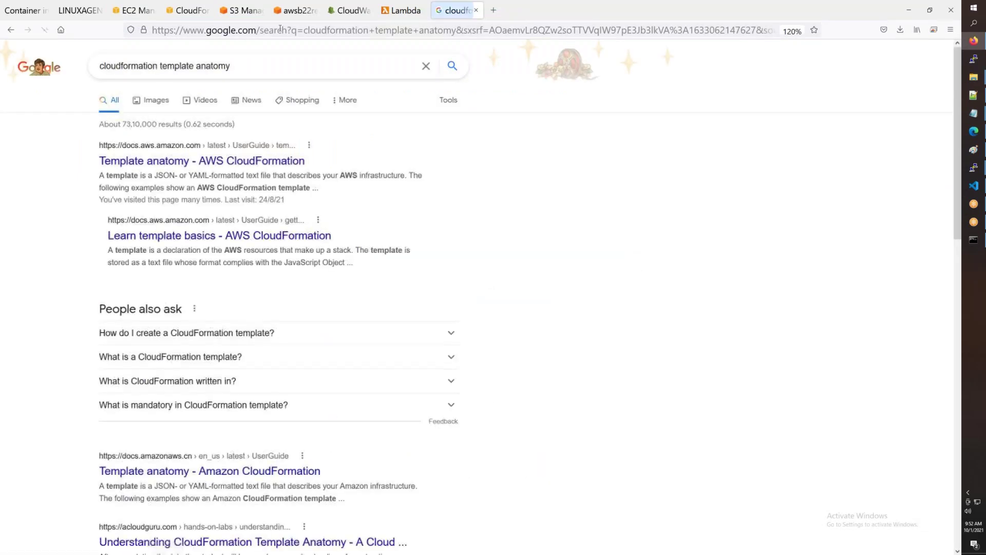
middle_click(198, 163)
click(796, 11)
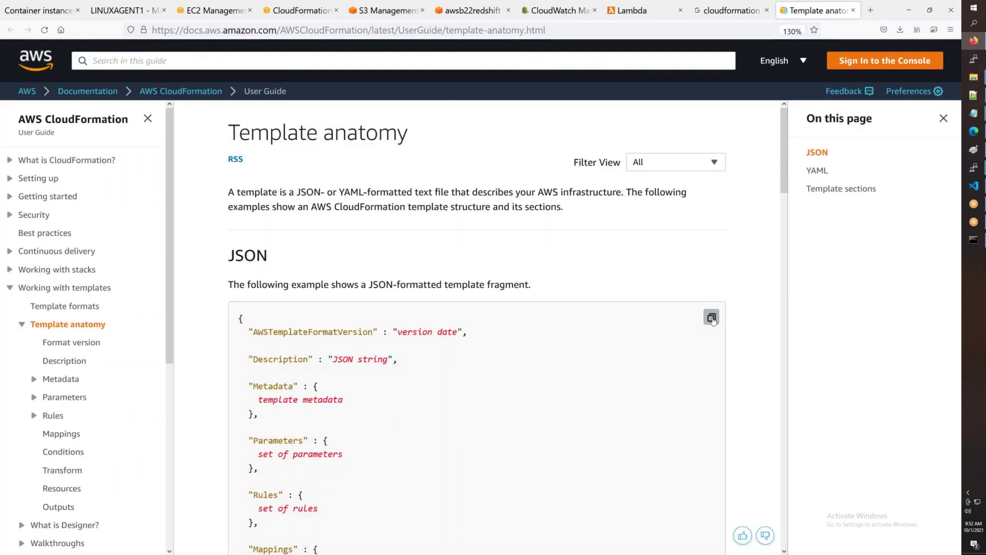
Step: Switch to Visual Studio Code and replace all of cloudformation.json with the JSON template fragment copied from the Template anatomy page
click(973, 187)
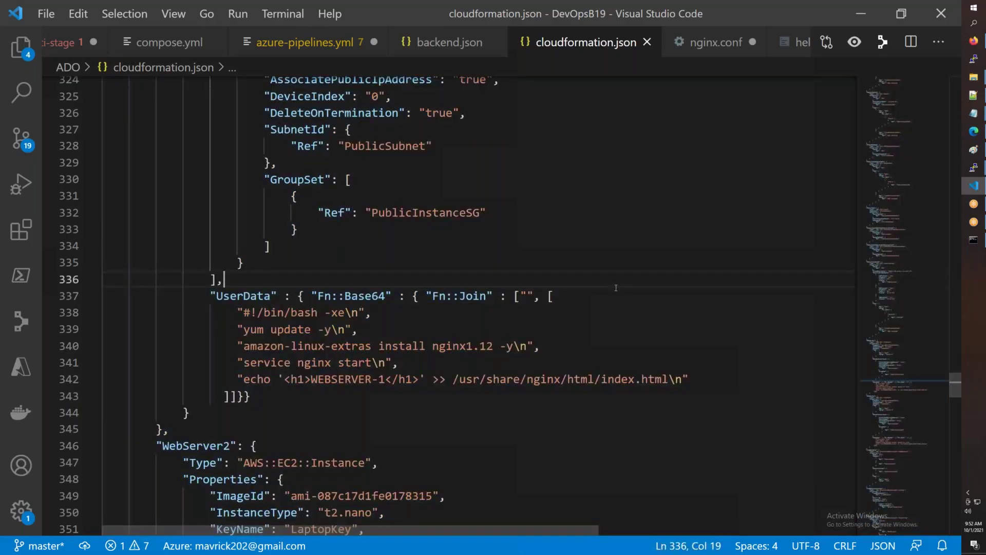
key(ctrl+a)
text({     "AWSTemplateFormatVersion" : "version date",      "Description" : "JSON string",      "Metadata" : {       template metadata     },      "Parameters" : {       set of parameters     },      "Rules" : {       set of rules     },      "Mappings" : {       set of mappings     },      "Conditions" : {       set of conditions     },      "Transform" : {       set of transforms     },      "Resources" : {       set of resources     },      "Outputs" : {       set of outputs     }   })
scroll(430, 381, up, 12)
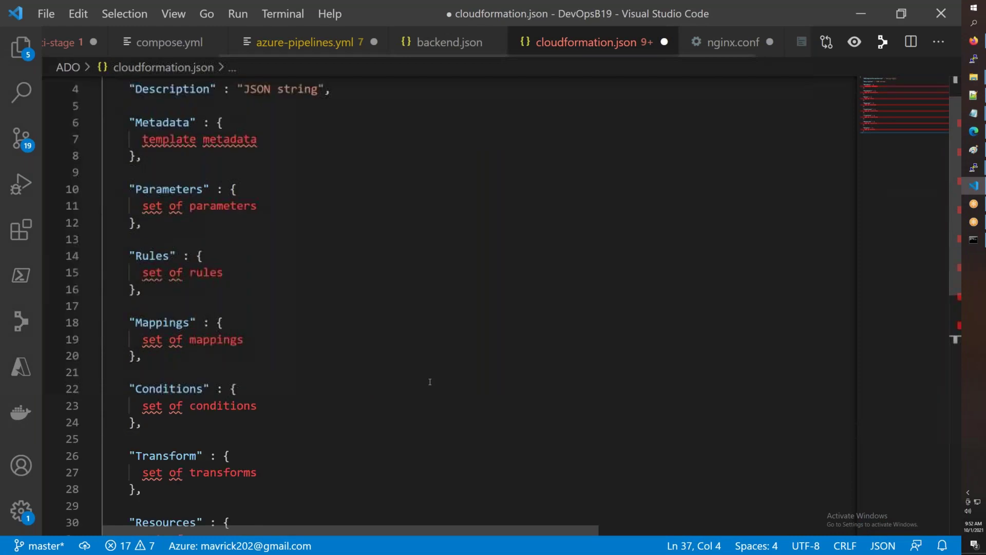